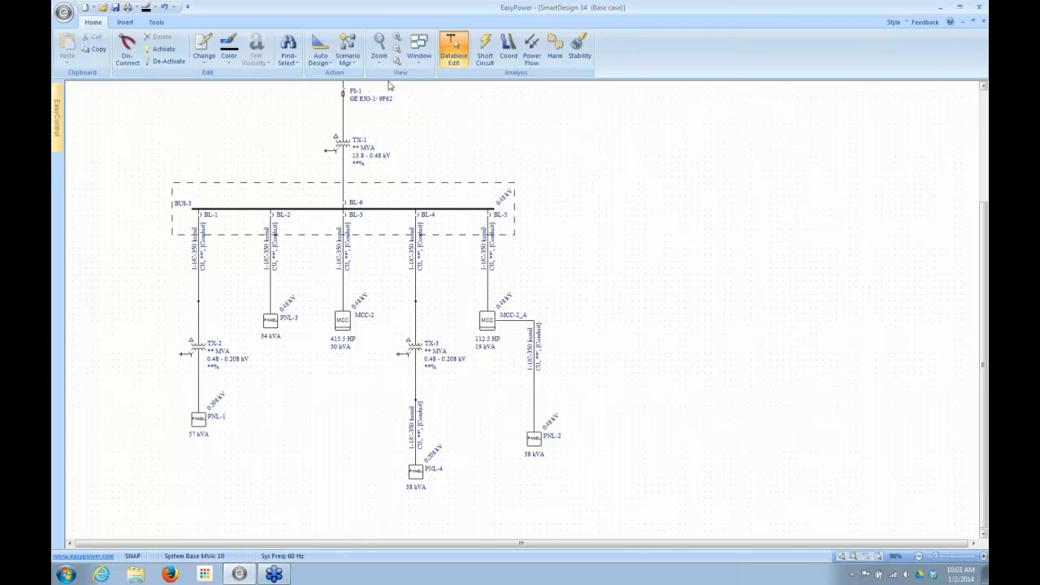
- Examine the one-line diagram from the UTIL-1 source through TX-1 and BUS-3 down to transformer TX-2 and panel PNL-1
left_click(310, 50)
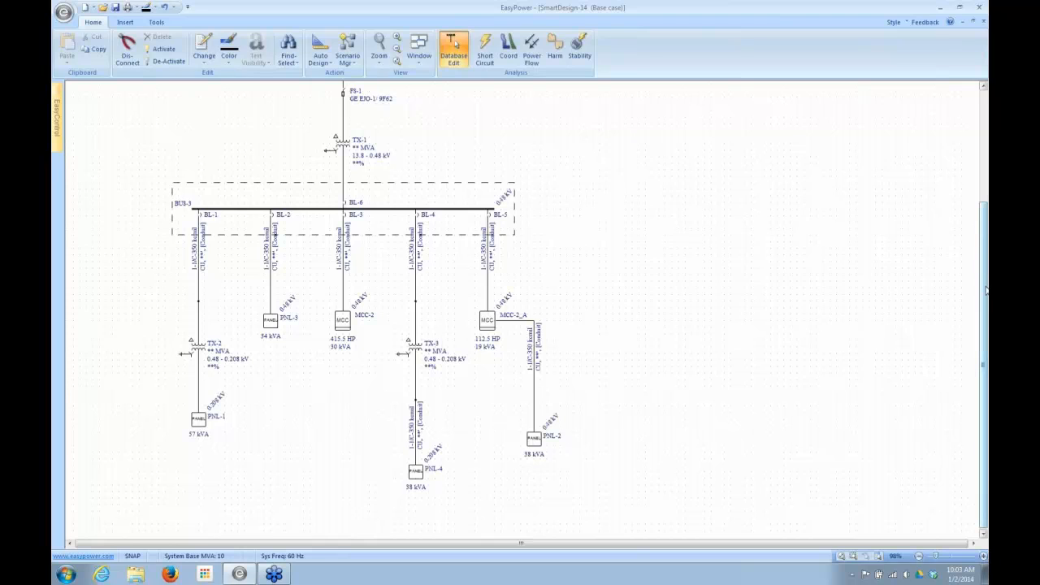
left_click_drag(986, 290, 985, 158)
mouse_move(342, 104)
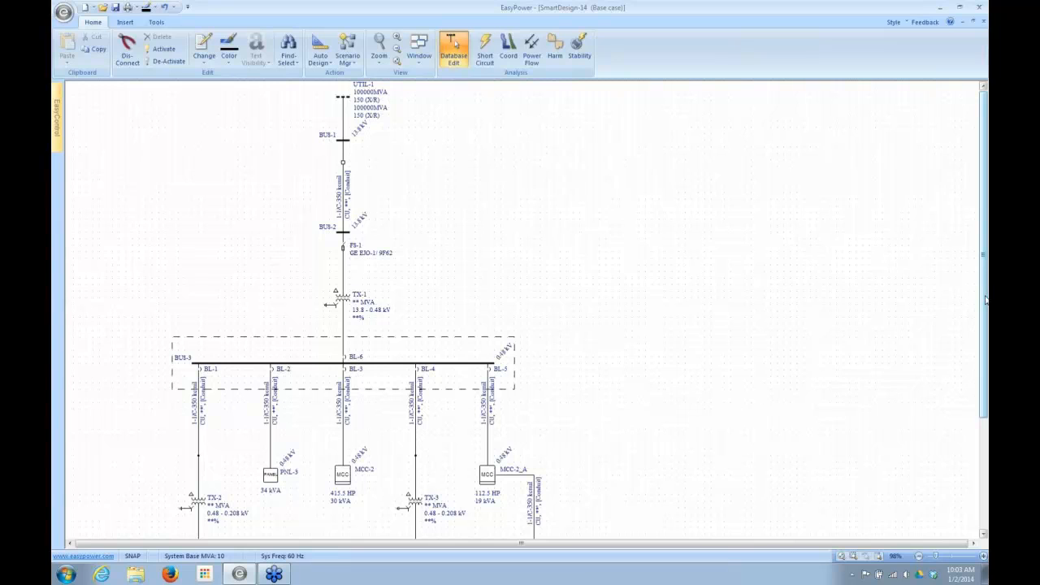
left_click_drag(986, 300, 981, 384)
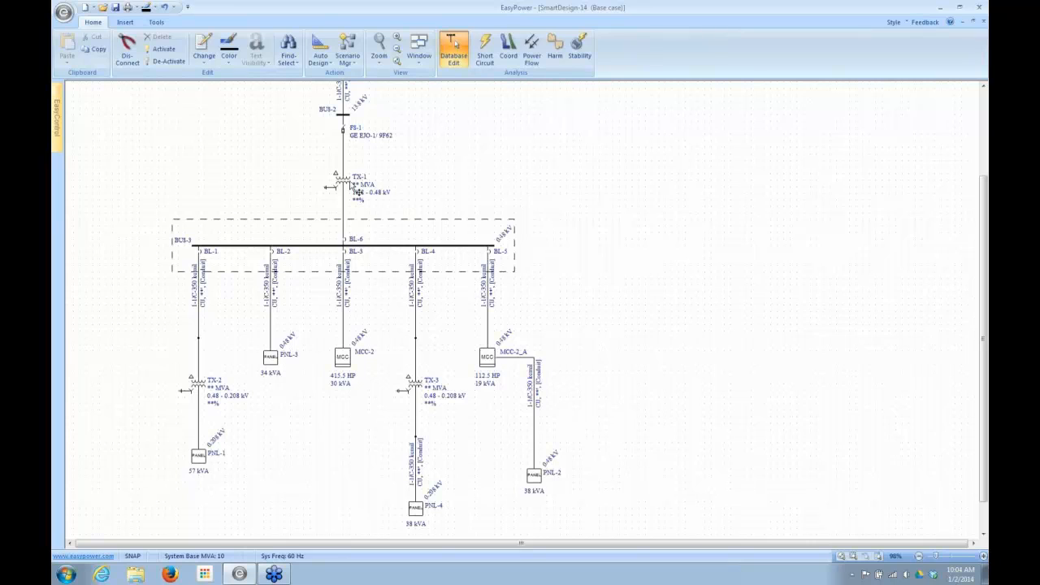
mouse_move(347, 195)
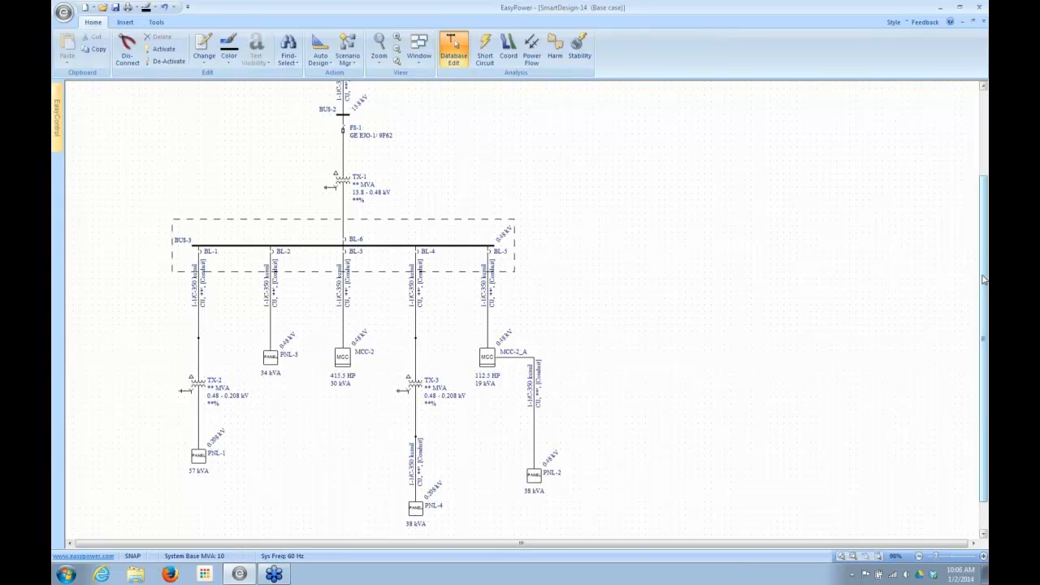
left_click_drag(983, 279, 984, 260)
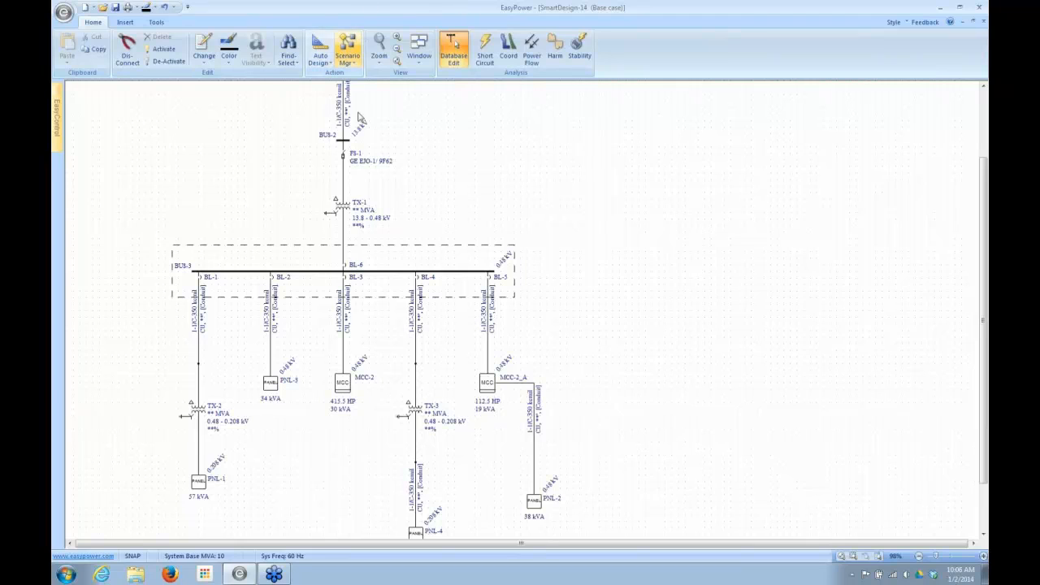
mouse_move(277, 299)
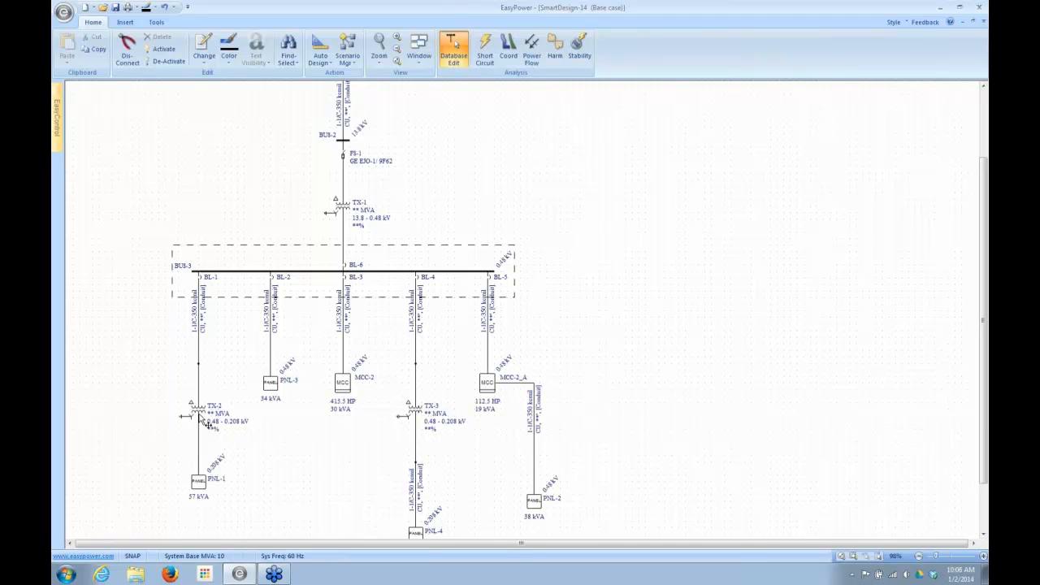
mouse_move(207, 426)
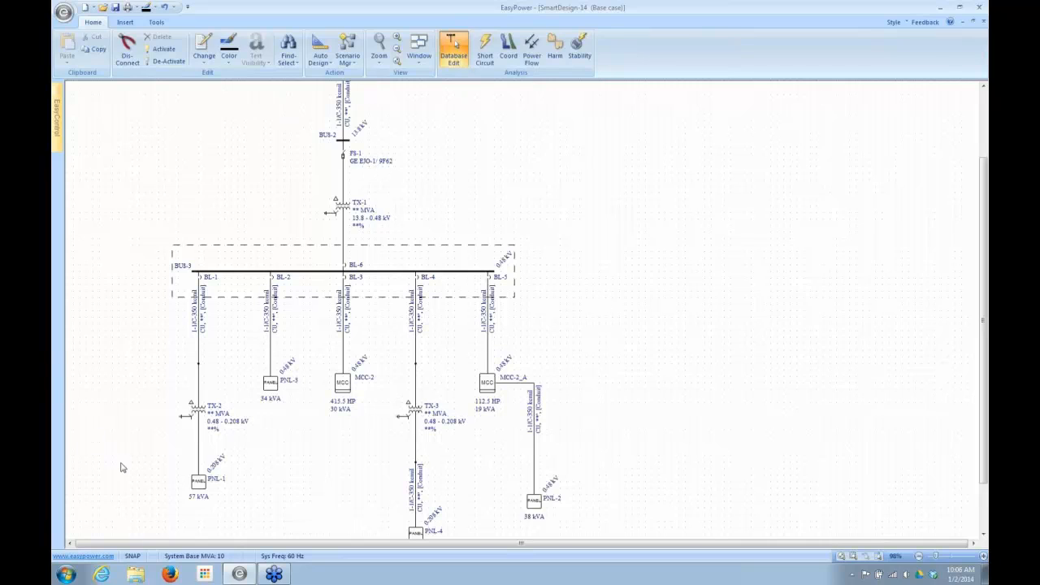
- Open the data of panel PNL-1 and look through its incoming device settings and circuit description schedule
double_click(199, 483)
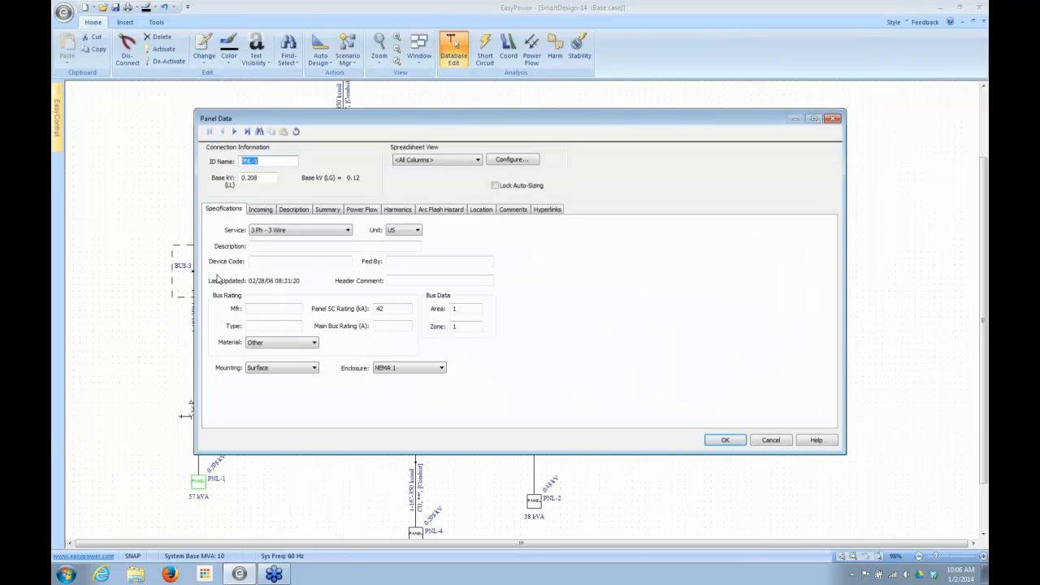
left_click(255, 213)
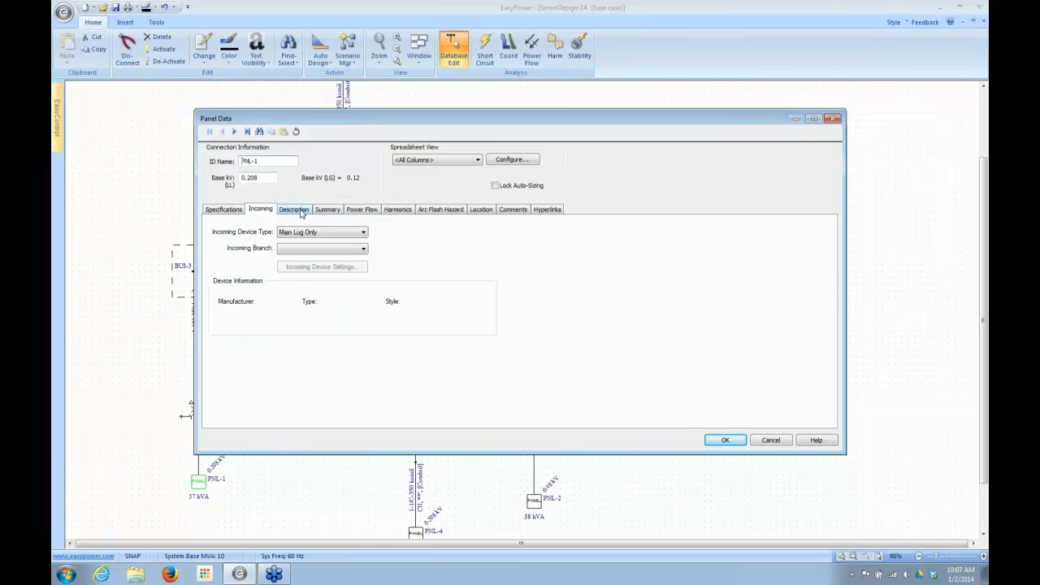
left_click(294, 209)
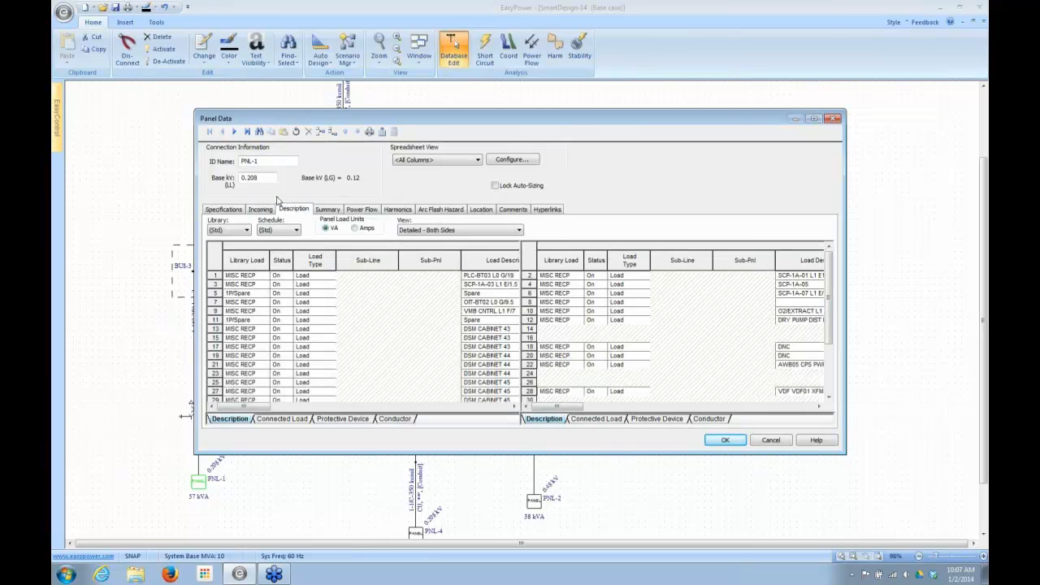
left_click_drag(733, 120, 664, 111)
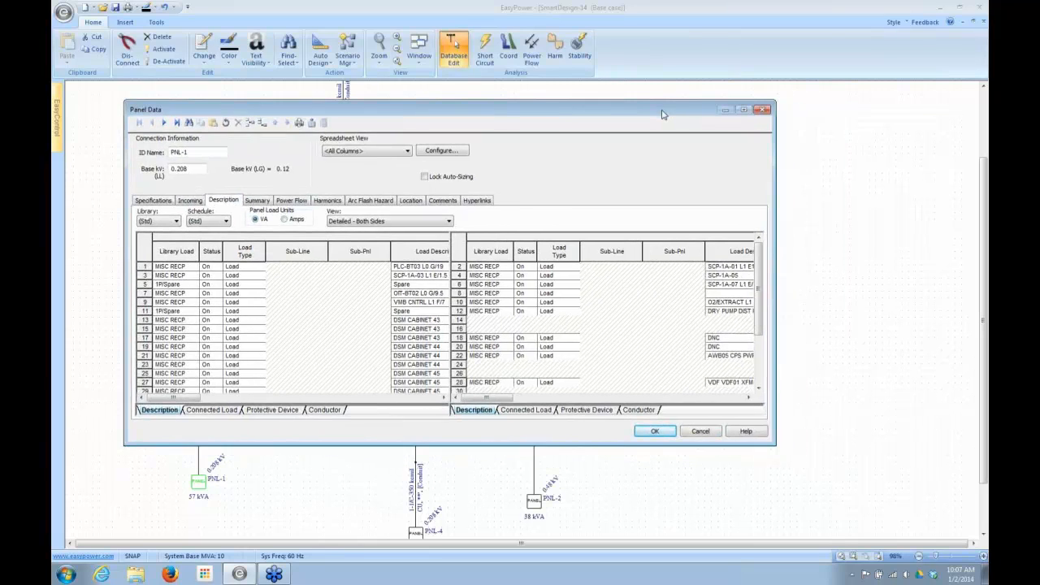
left_click(820, 121)
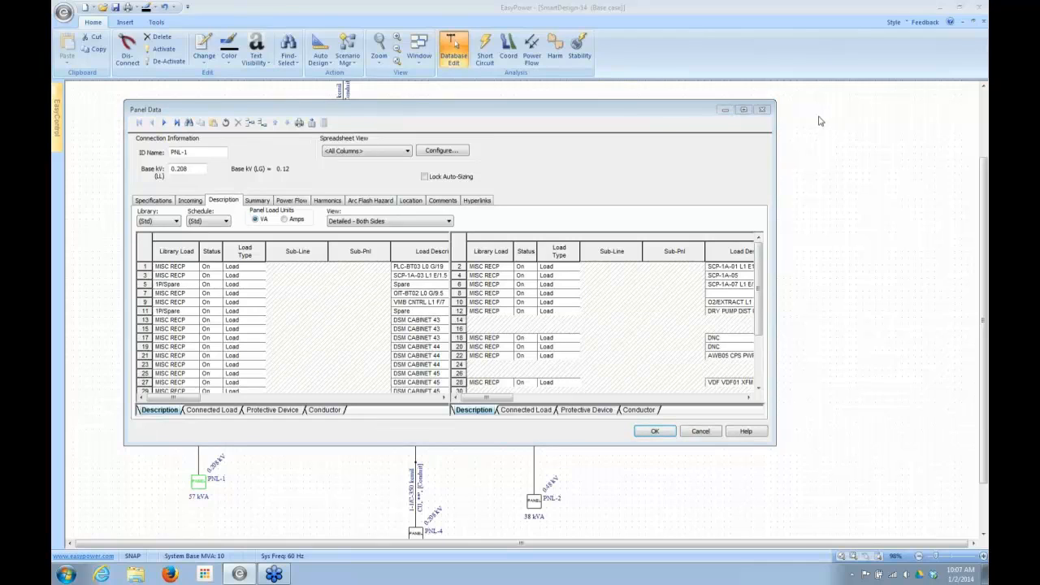
left_click(759, 330)
left_click(760, 331)
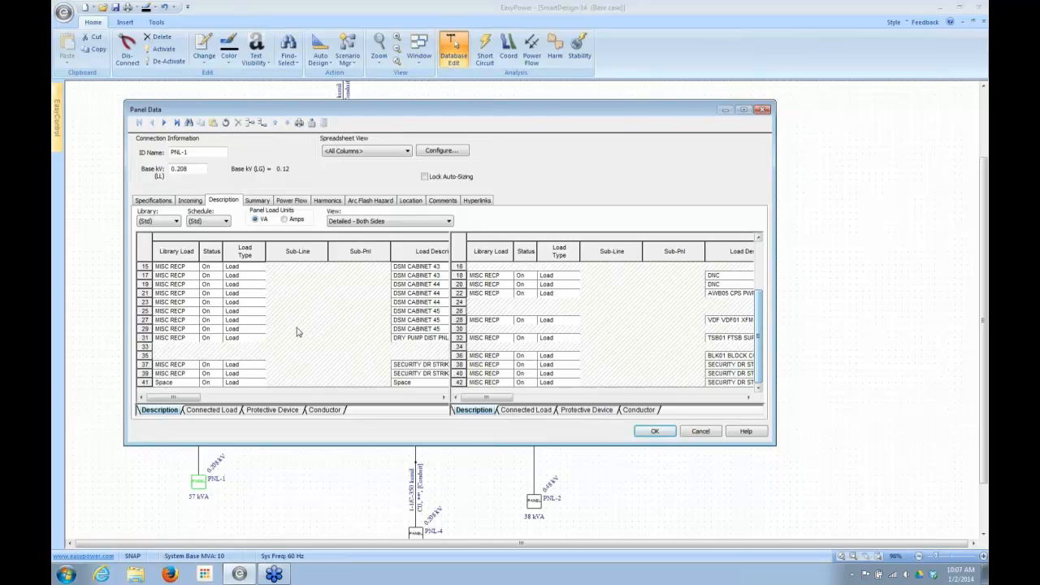
- Auto-size the protective device and cable for the row 29 circuit of PNL-1
mouse_move(167, 398)
left_mouse_down()
mouse_move(274, 412)
mouse_move(339, 399)
mouse_move(158, 405)
left_mouse_up()
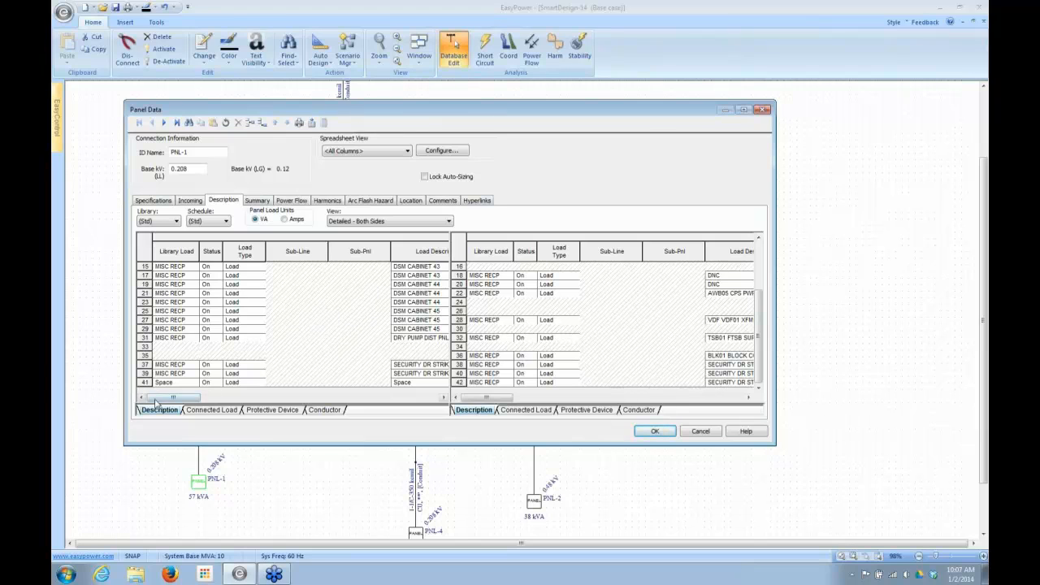
mouse_move(156, 398)
left_mouse_down()
mouse_move(215, 402)
mouse_move(152, 398)
left_mouse_up()
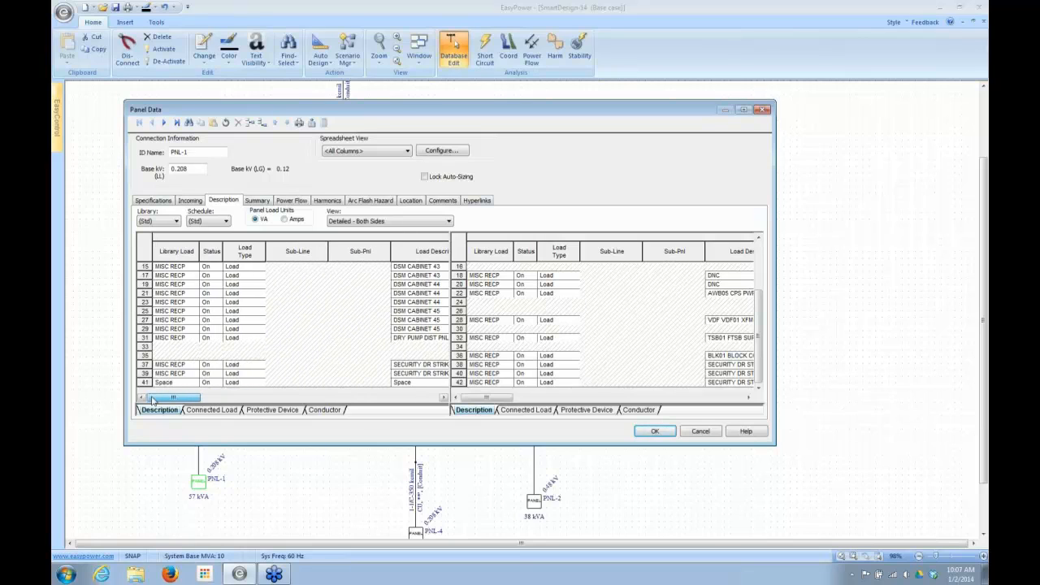
right_click(146, 330)
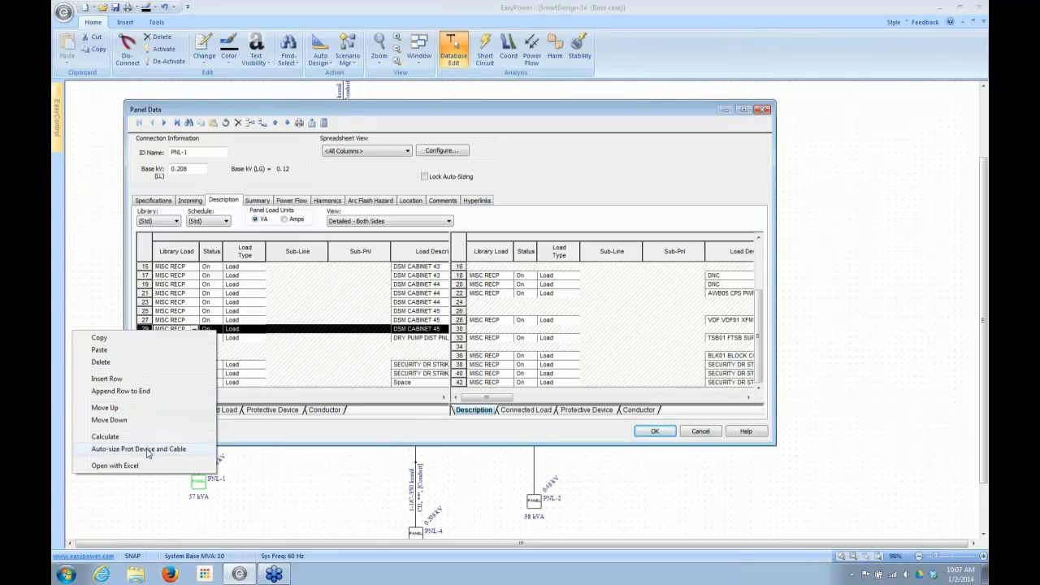
left_click(148, 449)
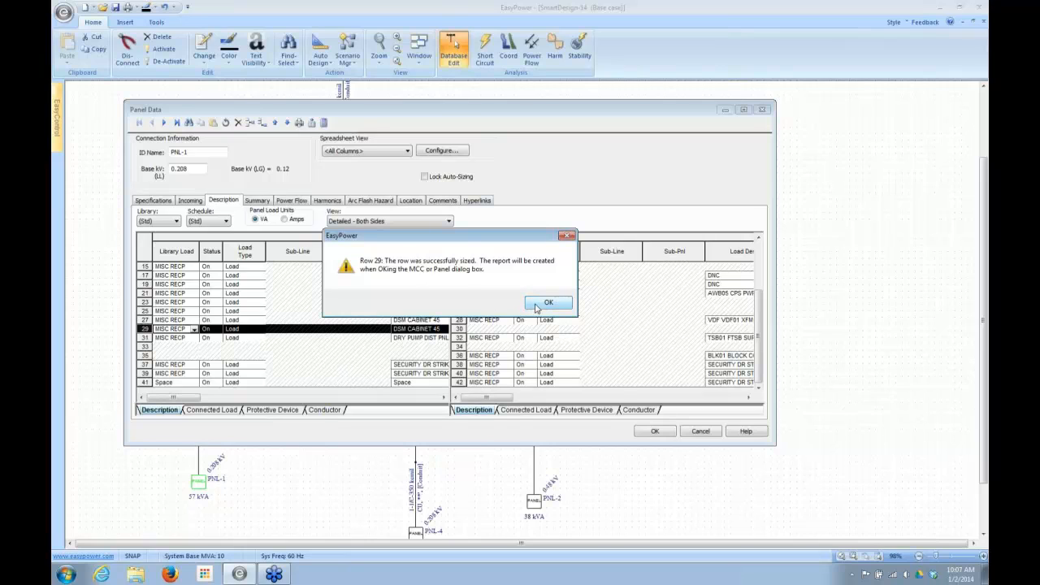
left_click(537, 305)
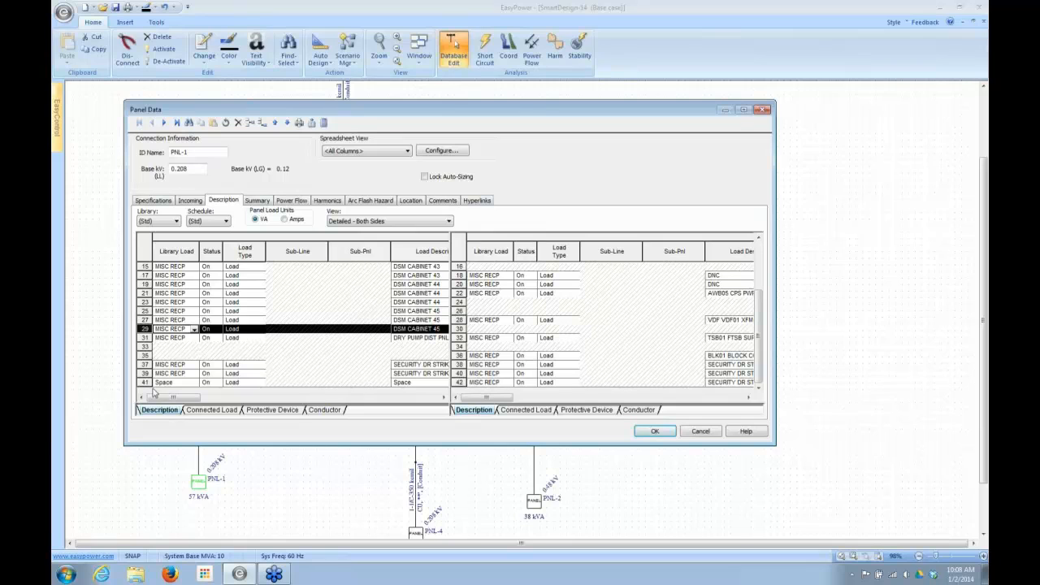
- Review the sized protective device, conductor and connected load columns of row 29
left_click_drag(162, 397, 328, 403)
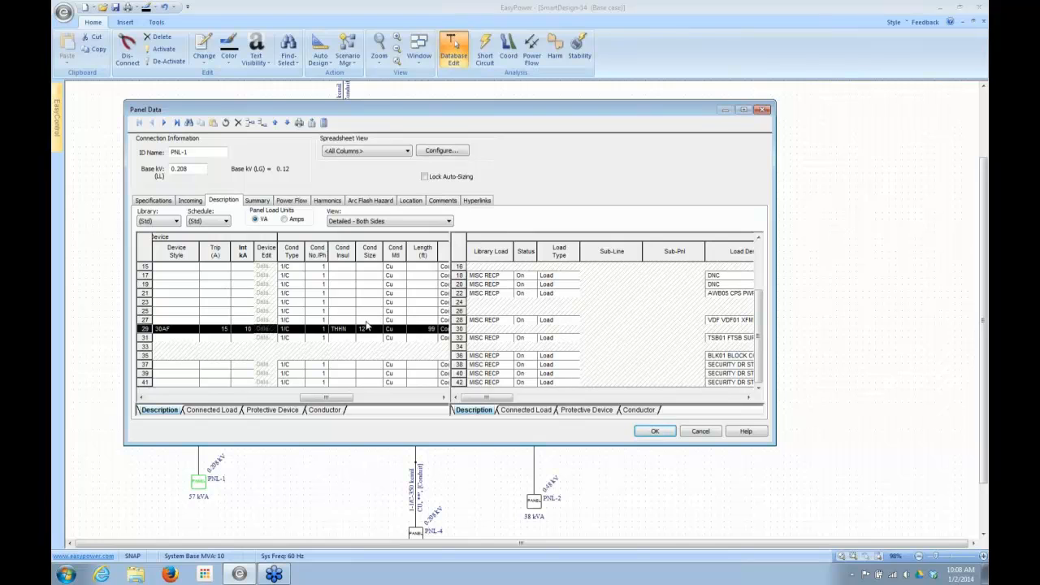
left_click_drag(312, 398, 243, 406)
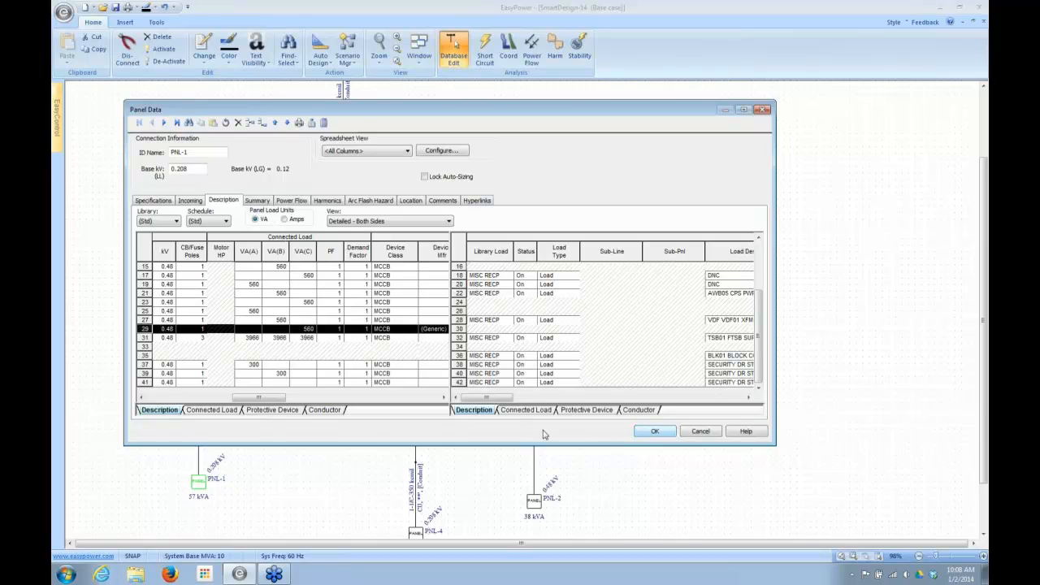
left_click_drag(262, 400, 211, 392)
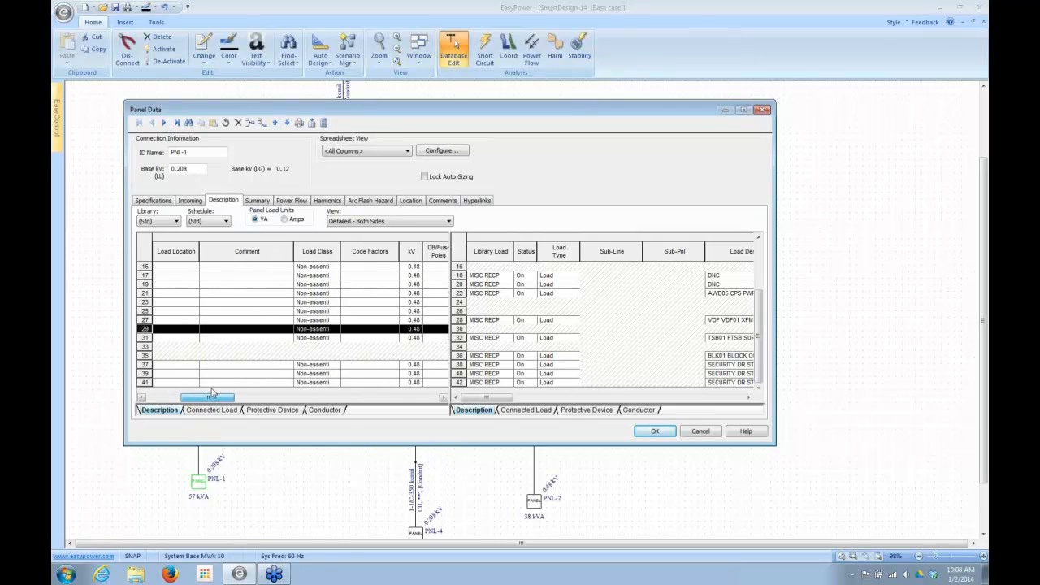
- Check the available code factors for row 29, leave them unset and accept the PNL-1 panel data
left_click(393, 329)
left_click(393, 329)
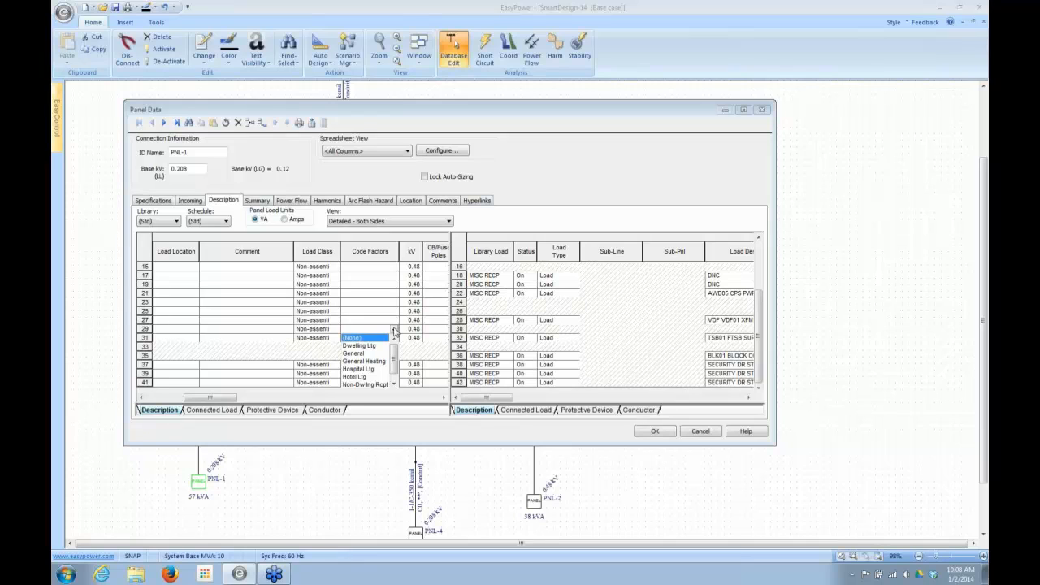
left_click(394, 329)
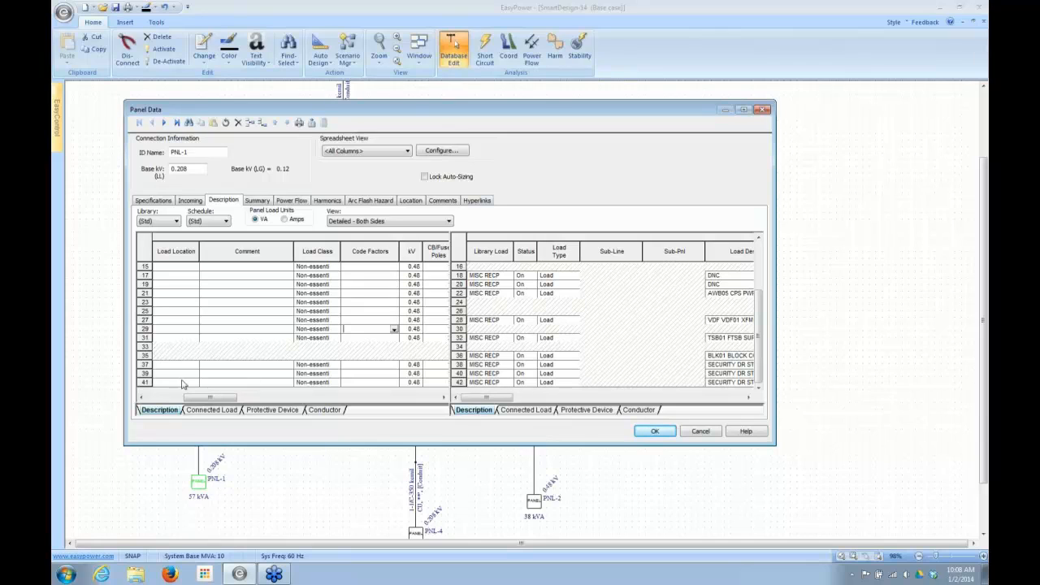
left_click(653, 431)
- Run Auto Design on panel PNL-1 only
left_click(198, 485)
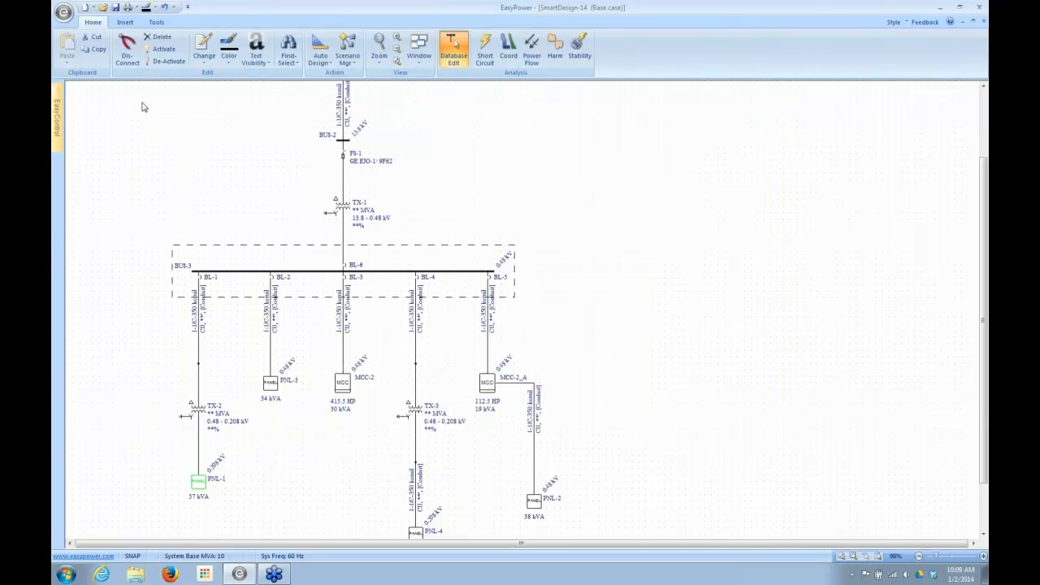
left_click(319, 50)
left_click(318, 51)
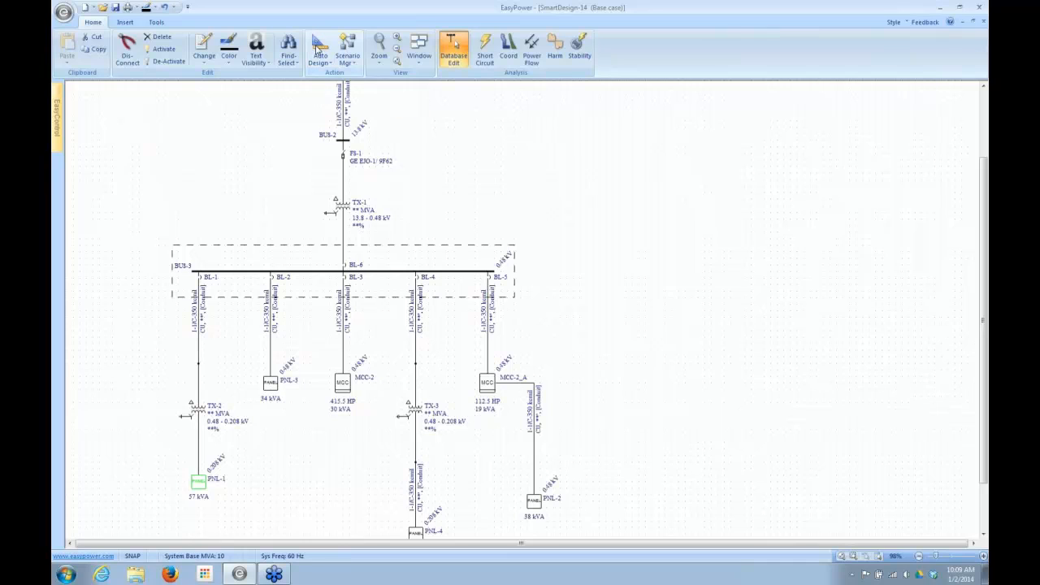
- Reopen the PNL-1 panel data, inspect its circuit description schedule and close it without changes
double_click(197, 483)
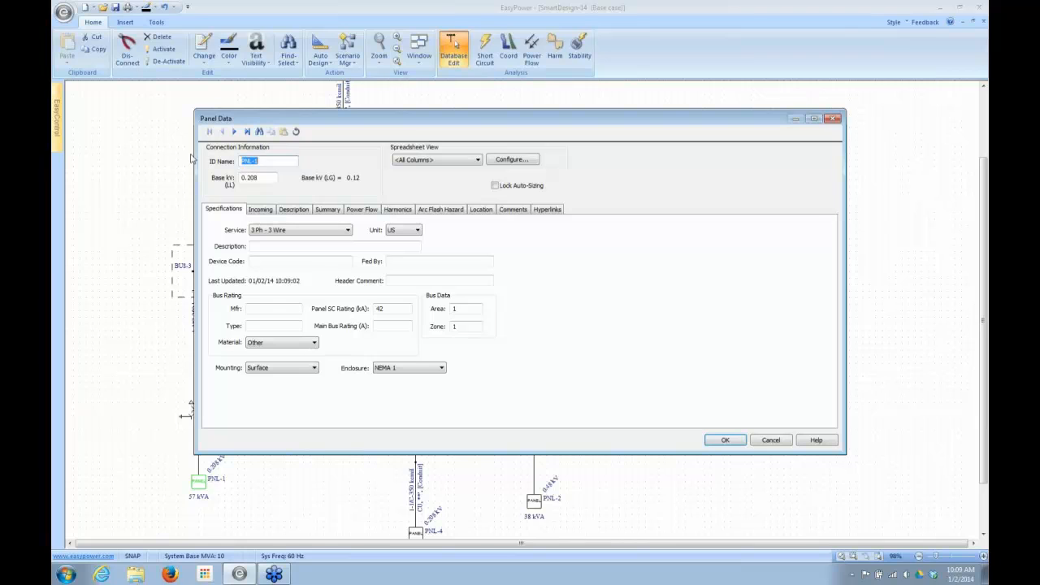
left_click(290, 210)
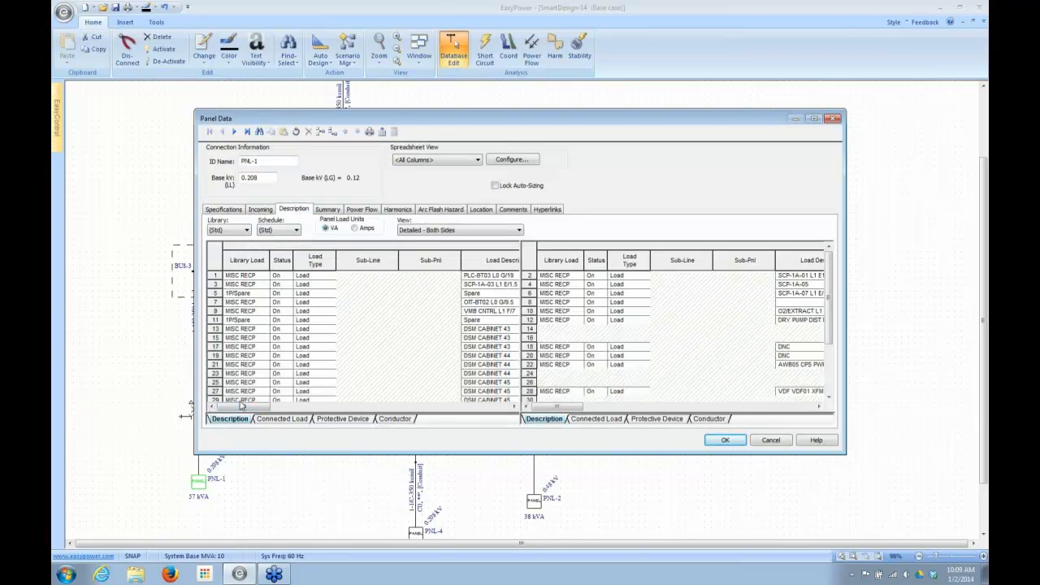
left_click_drag(240, 401, 260, 419)
left_click(357, 345)
left_click(771, 440)
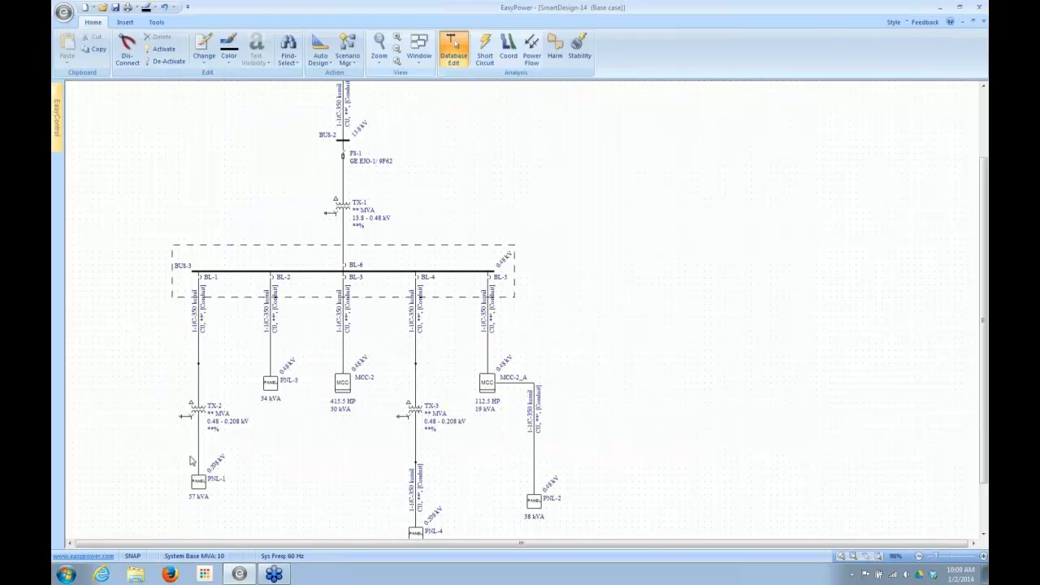
- Open the Auto Design Report for SmartDesign-14, read the comments on PNL-1 and close the report
right_click(200, 486)
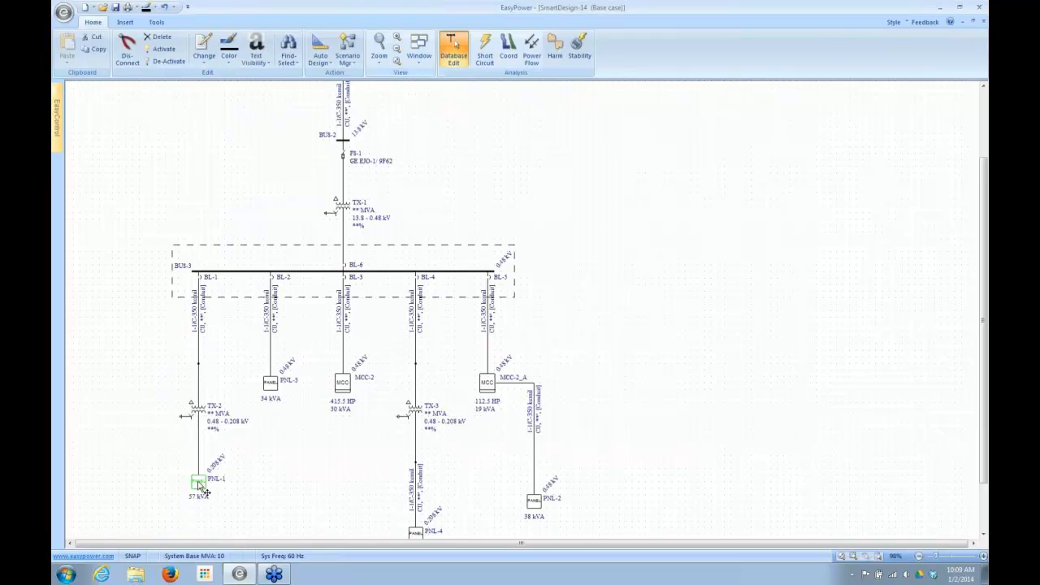
left_click(162, 490)
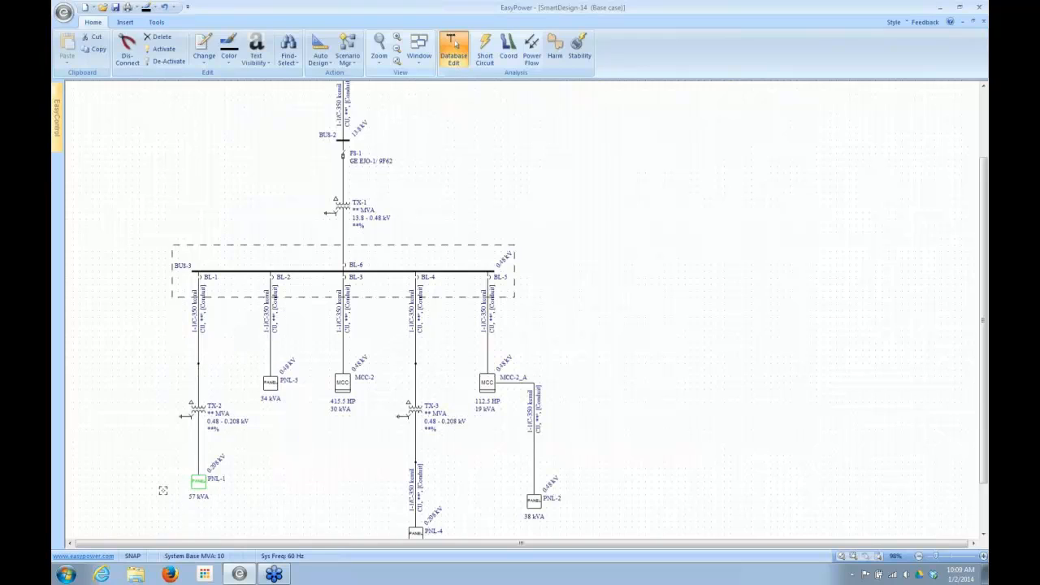
left_click(420, 53)
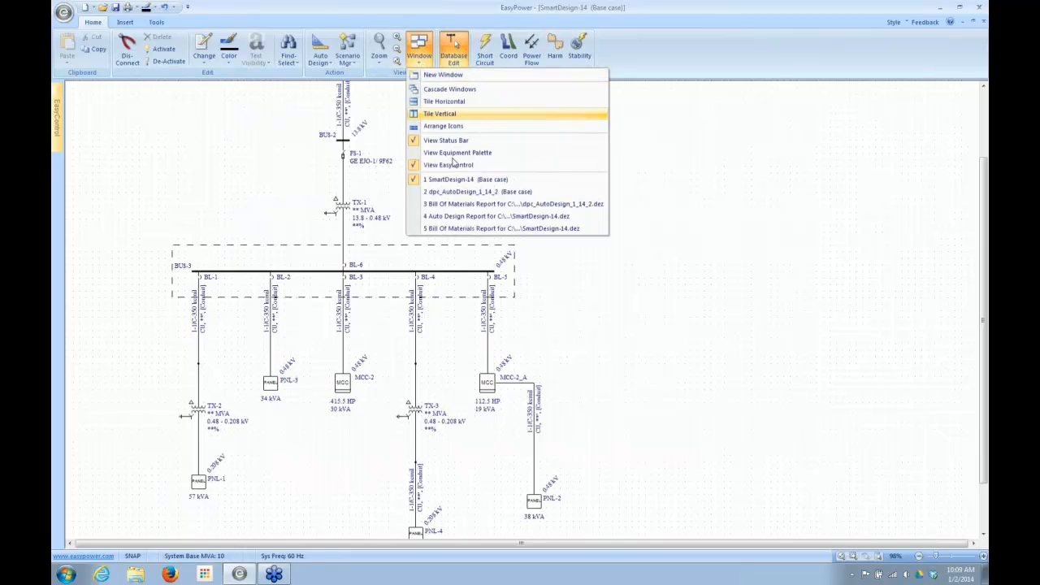
left_click(455, 217)
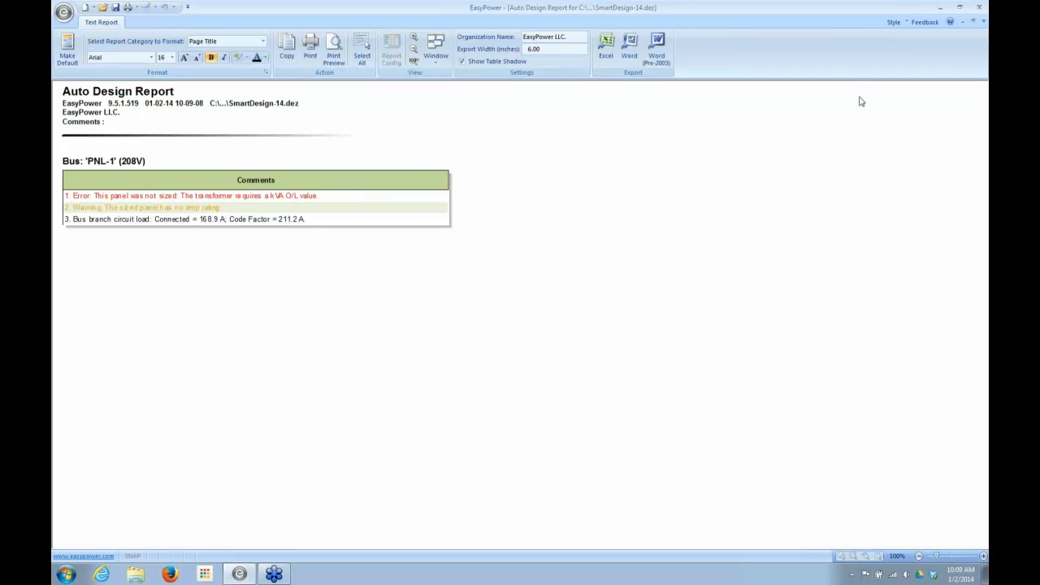
left_click(984, 23)
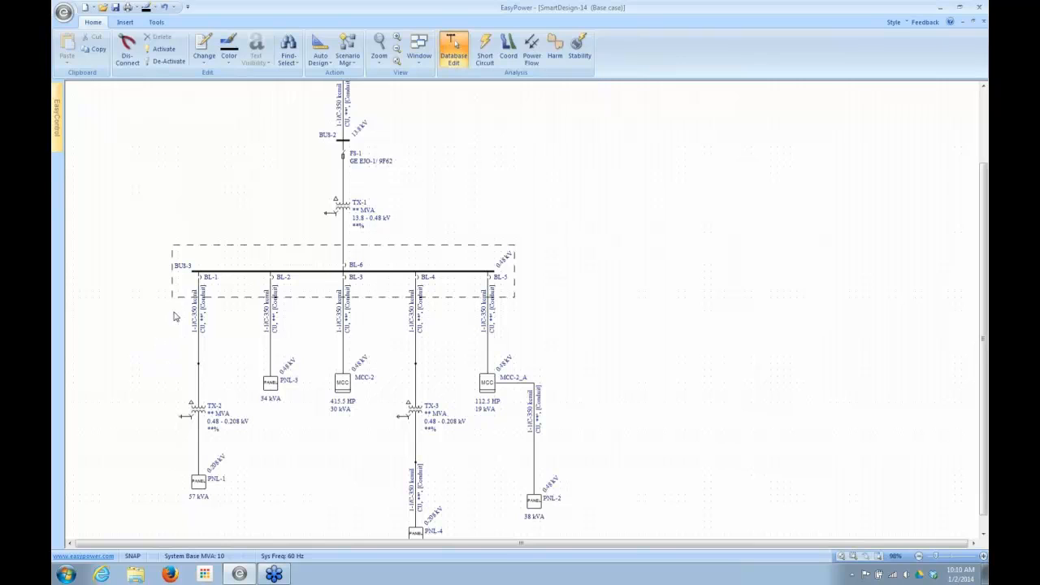
- Cut the branch from breaker BL-1 through transformer TX-2 to panel PNL-1 and paste it back below BUS-3
left_click(196, 280)
left_click(201, 294)
left_click(181, 313)
left_click(200, 307)
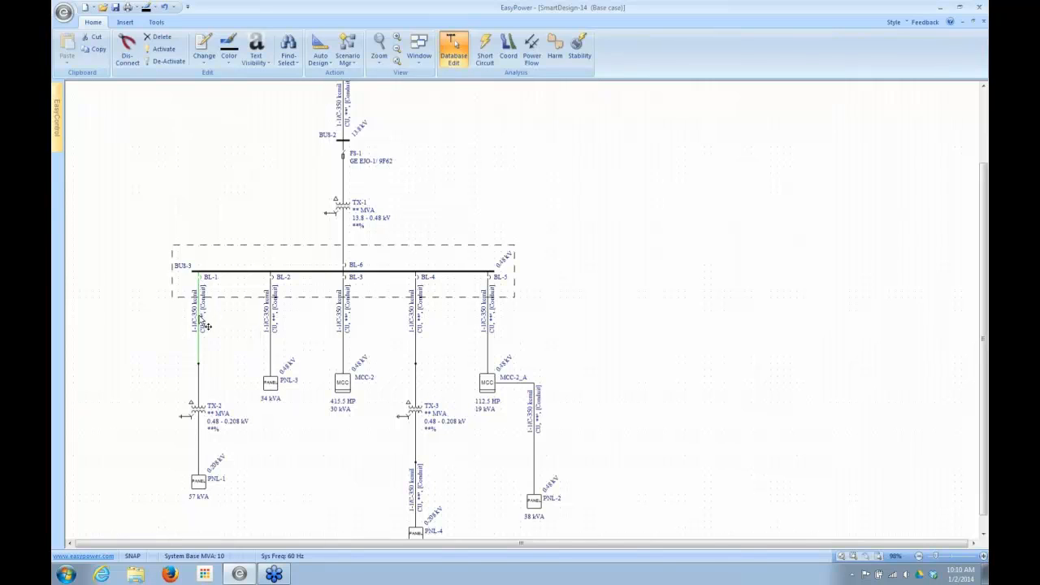
left_click(199, 364)
left_click(201, 333)
left_click(199, 408, "ctrl")
left_click(201, 484, "ctrl")
key("ctrl+x")
key("ctrl+v")
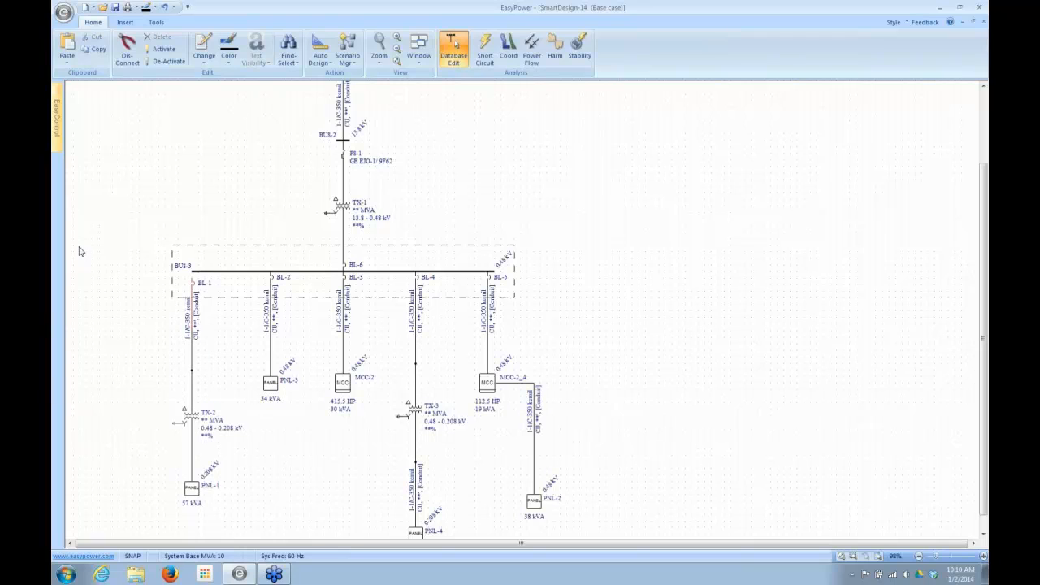
- Run Auto Design on the pasted panel PNL-1 alone and clear the selection
left_click(197, 491)
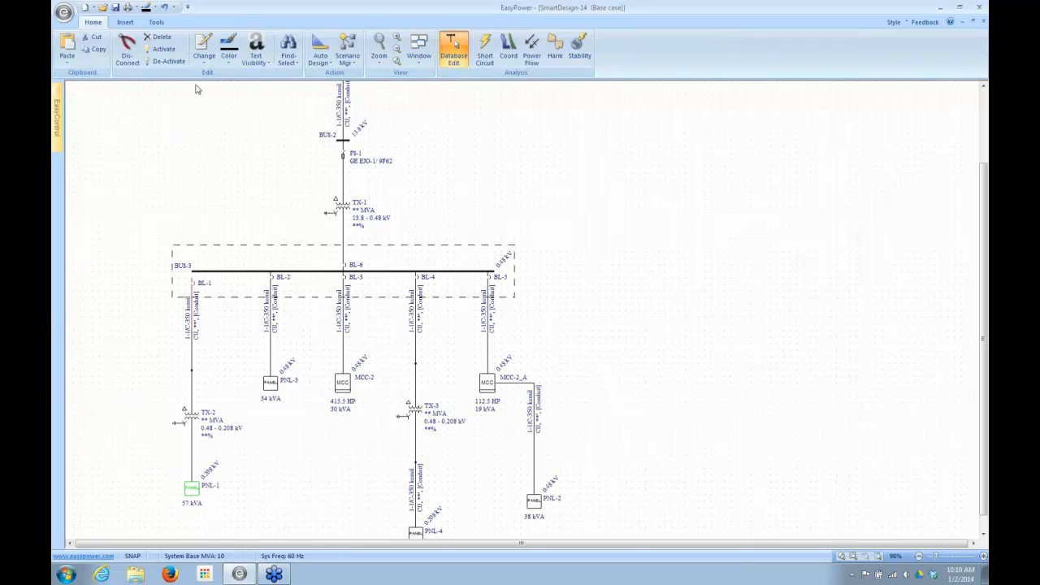
left_click(318, 50)
left_click(319, 50)
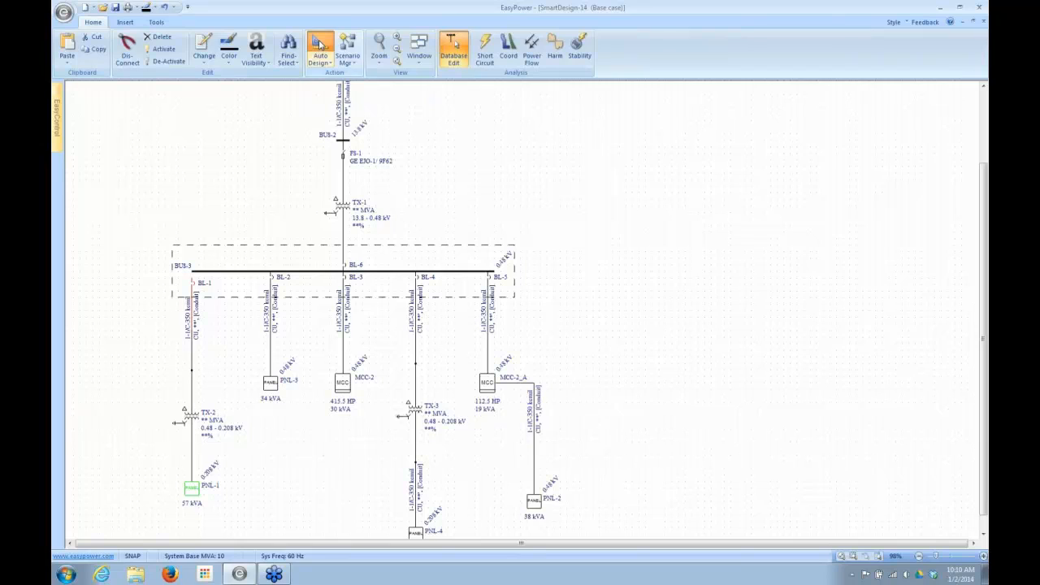
left_click(130, 325)
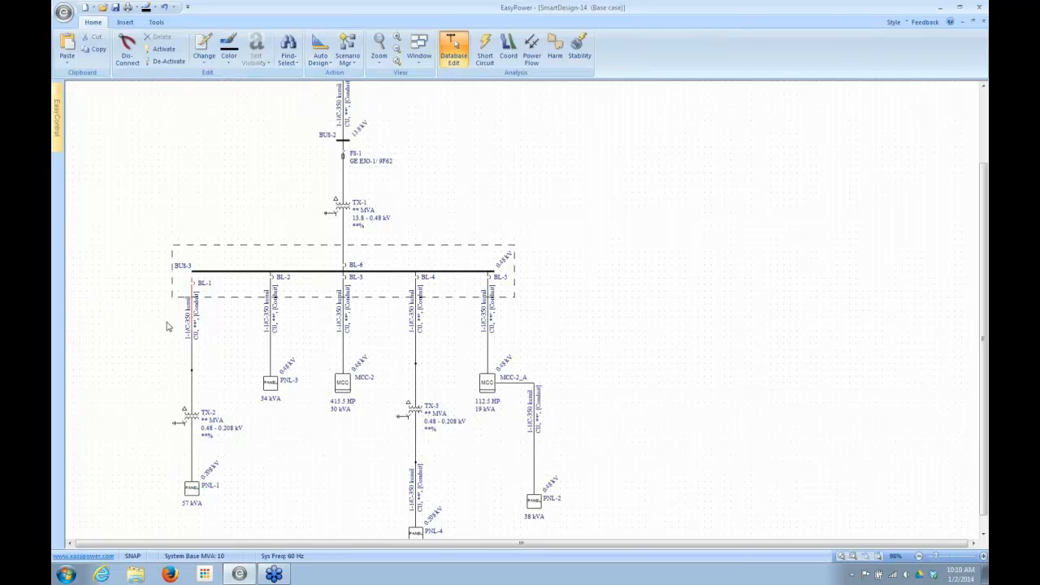
- Move breaker BL-1 up onto BUS-3, and run Auto Design on the whole branch from BL-1 through TX-2 to PNL-1
left_click_drag(195, 282, 197, 276)
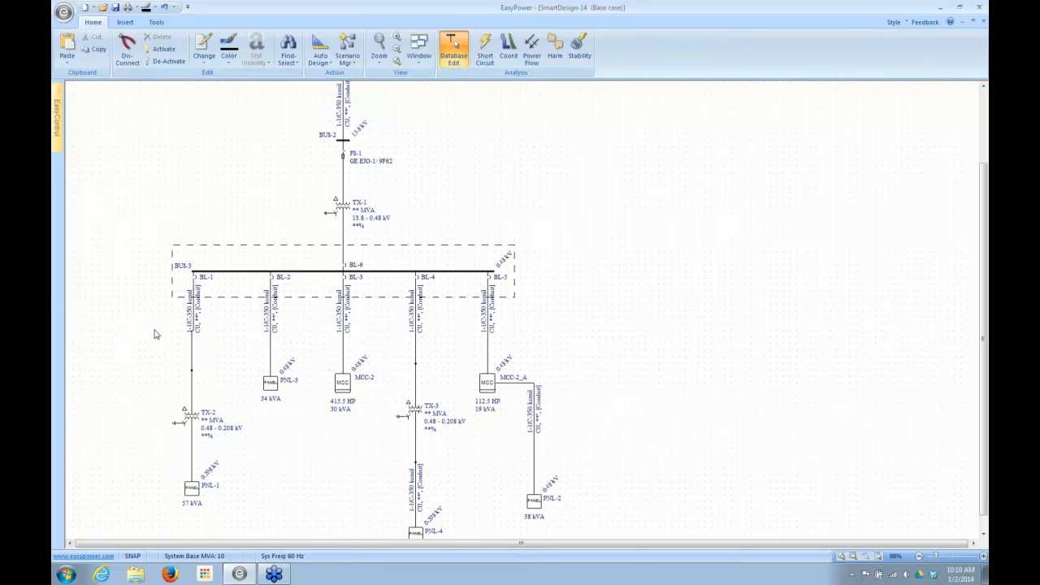
left_click(204, 280)
left_click(193, 323)
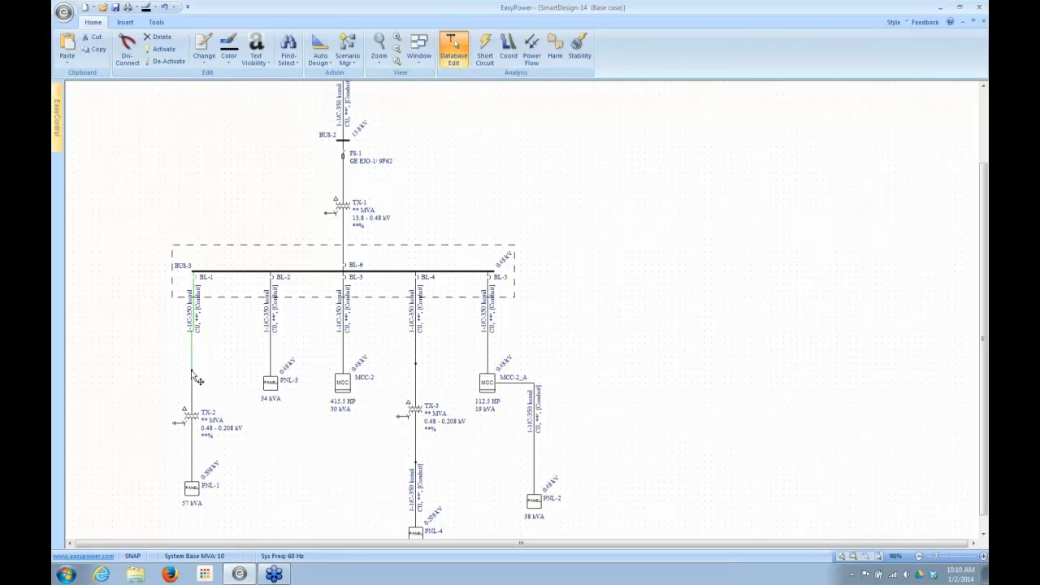
left_click(194, 392, "ctrl")
left_click(192, 488, "ctrl")
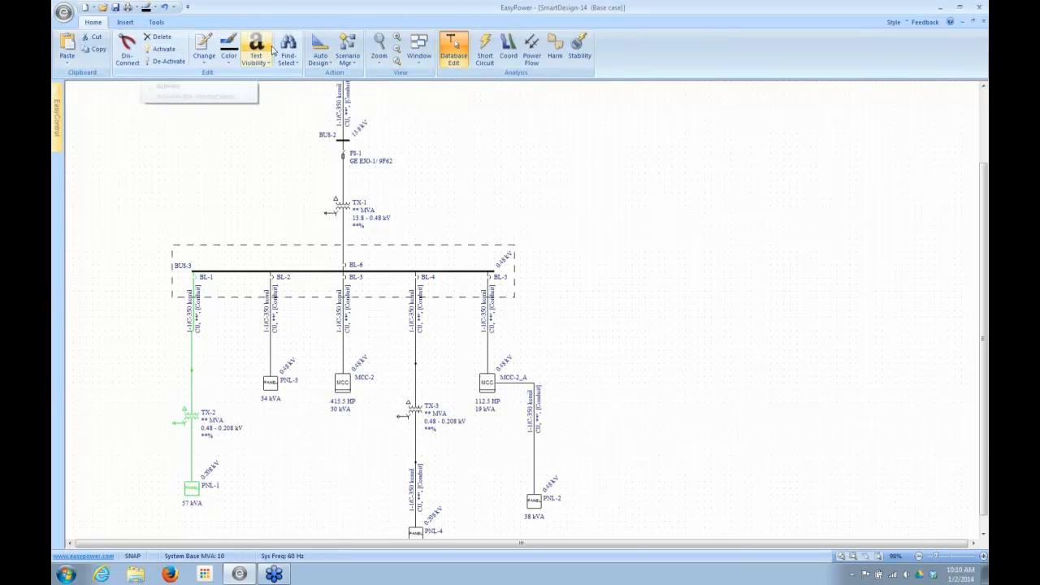
left_click(320, 47)
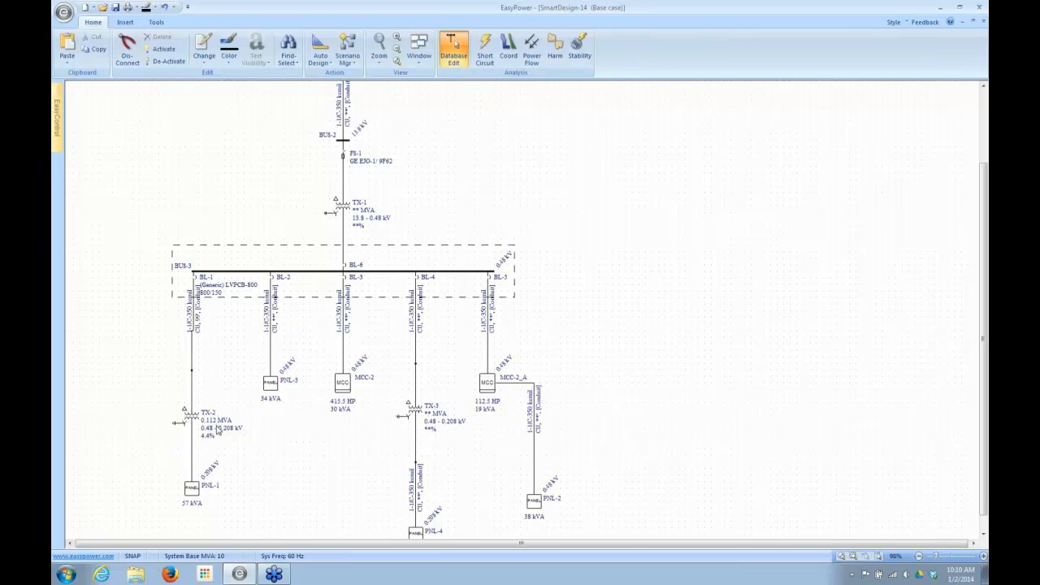
- Open the PNL-1 panel data, check its load summary and bus rating specifications, and close it without changes
double_click(195, 493)
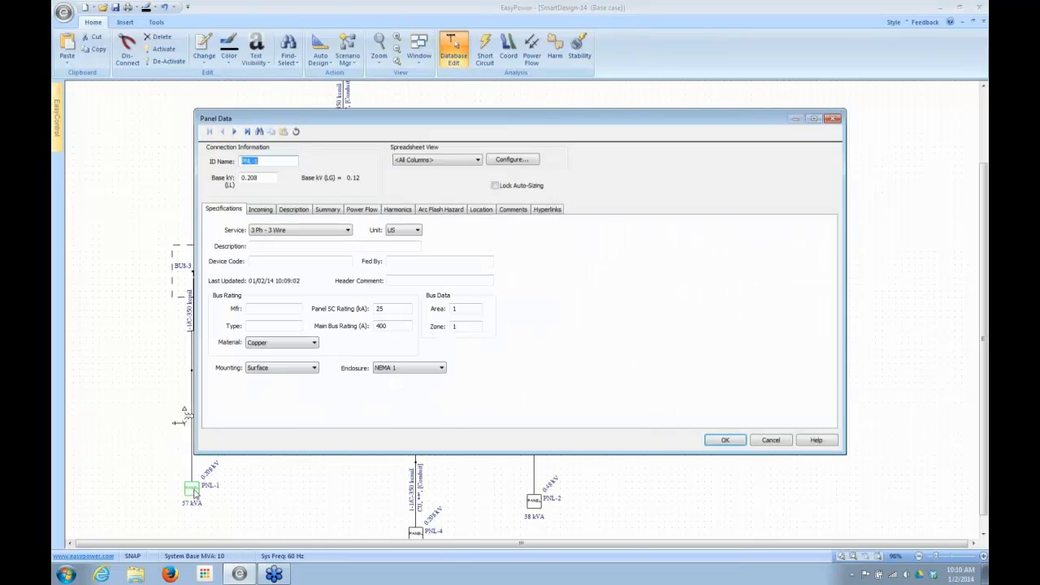
left_click(321, 210)
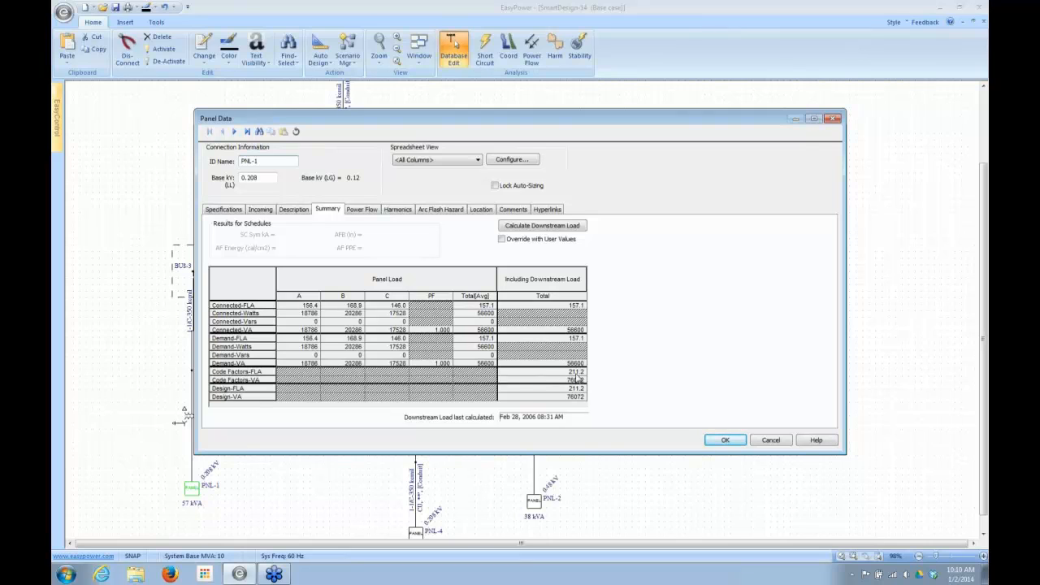
left_click(218, 209)
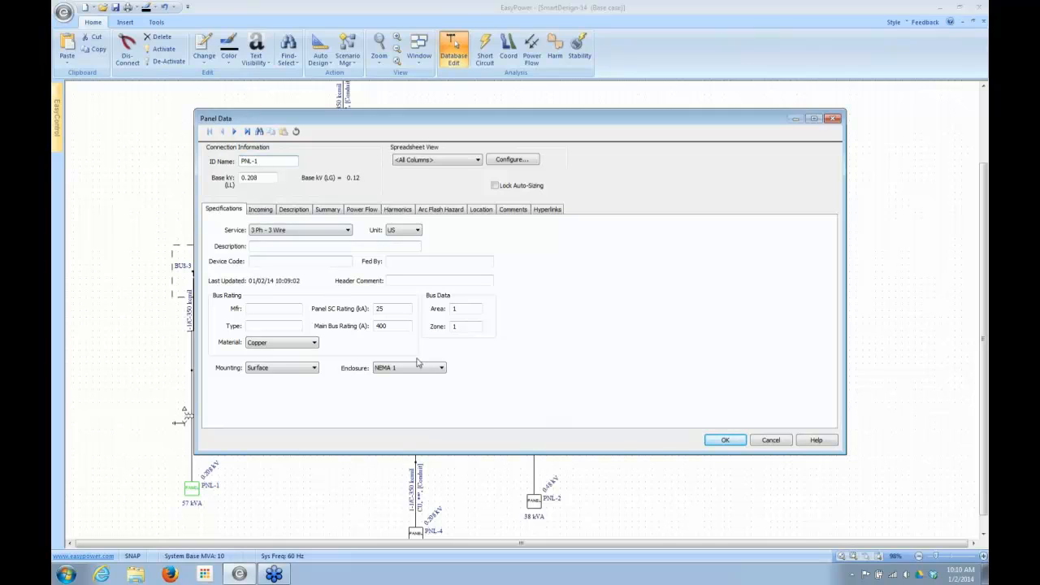
left_click(721, 443)
left_click(769, 441)
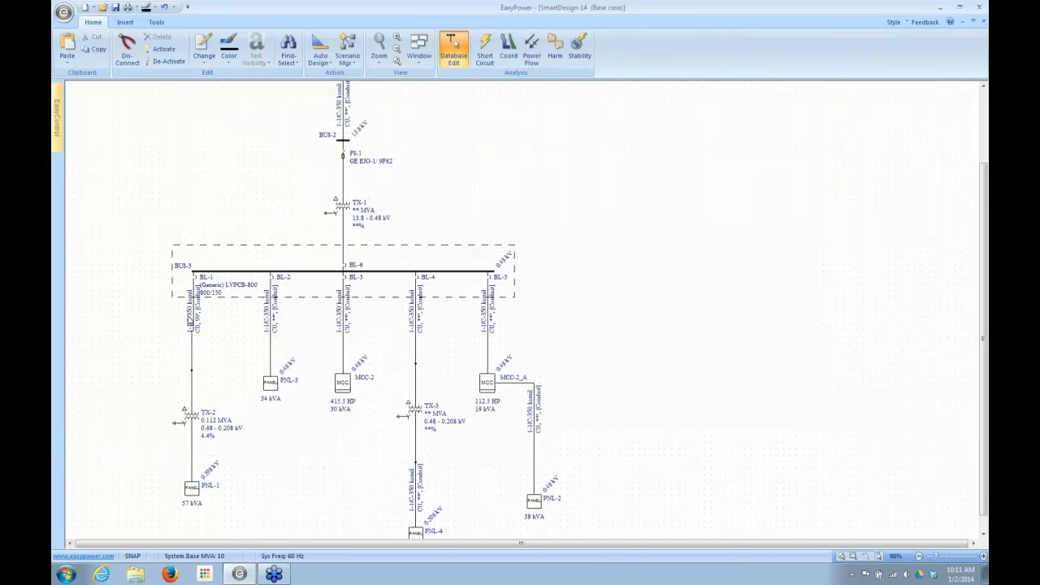
- Shift the BL-1 breaker label slightly, and read through the SmartDesign-14 Auto Design Report from transformer TX-2 to cable C-2 before closing it
left_click_drag(216, 291, 219, 289)
left_click(419, 51)
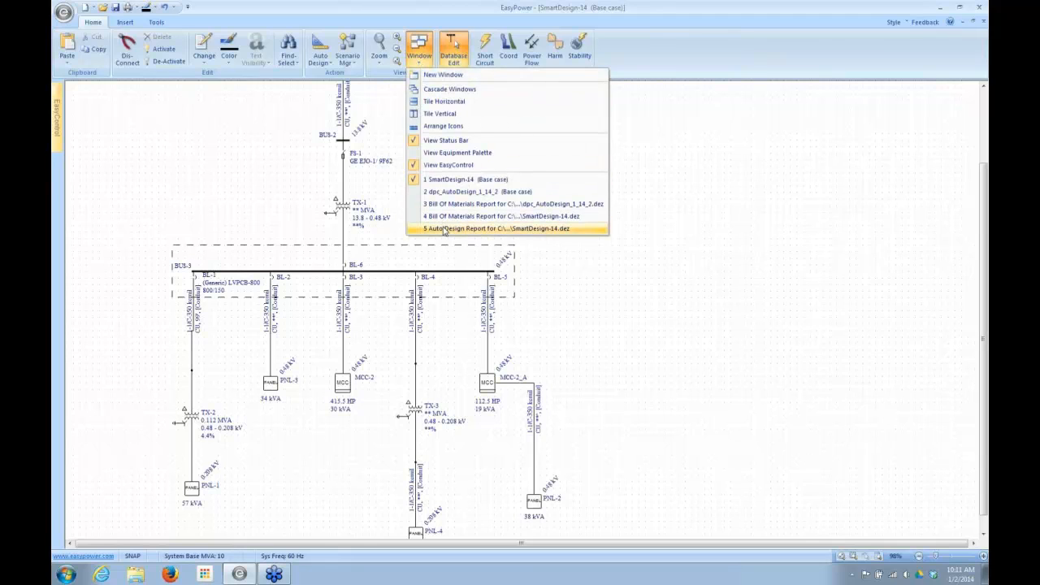
left_click(445, 231)
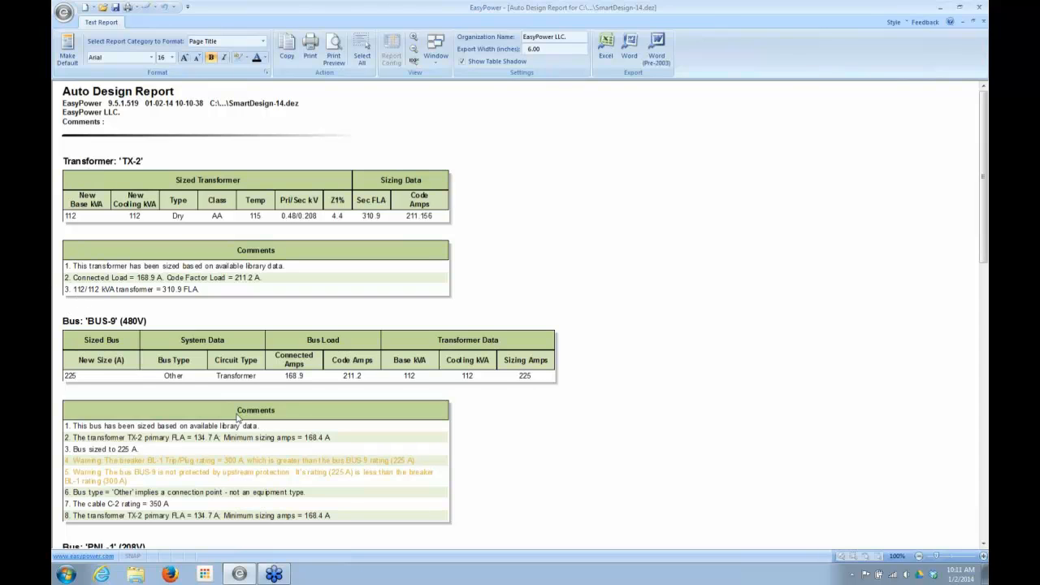
left_click_drag(984, 238, 981, 352)
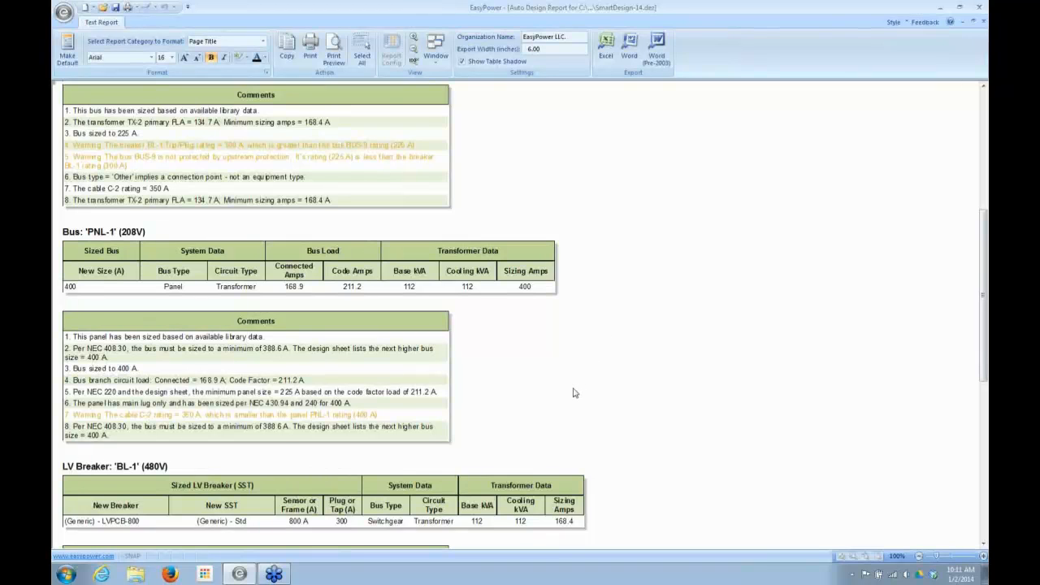
scroll(571, 390, "down", 2)
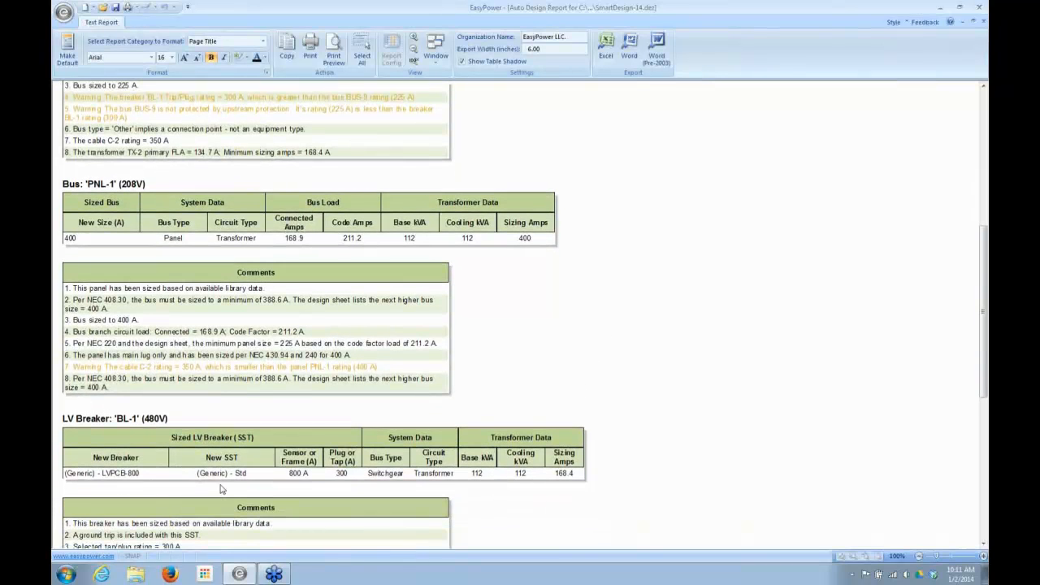
left_click_drag(987, 404, 982, 531)
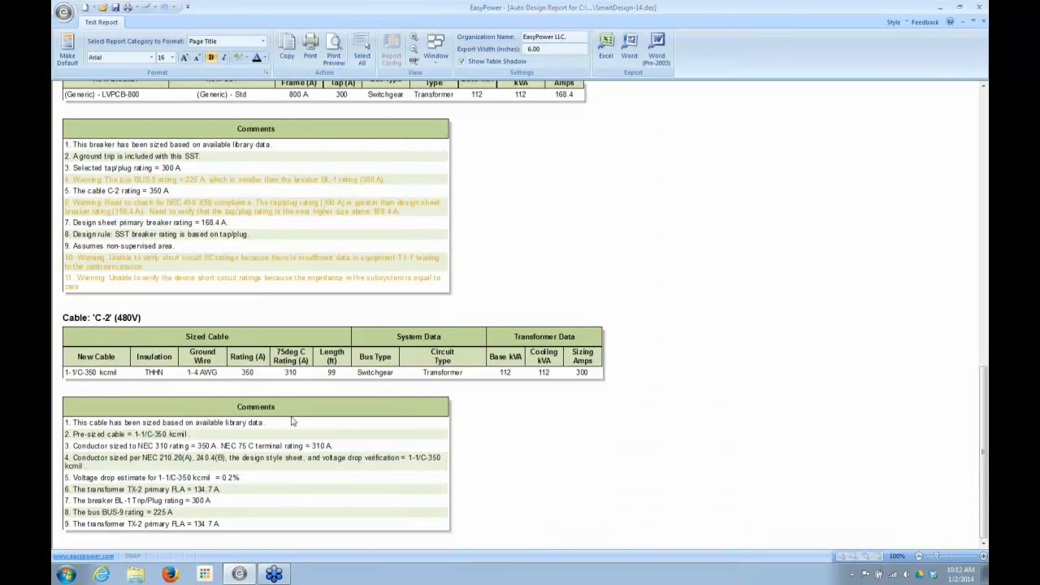
left_click(979, 22)
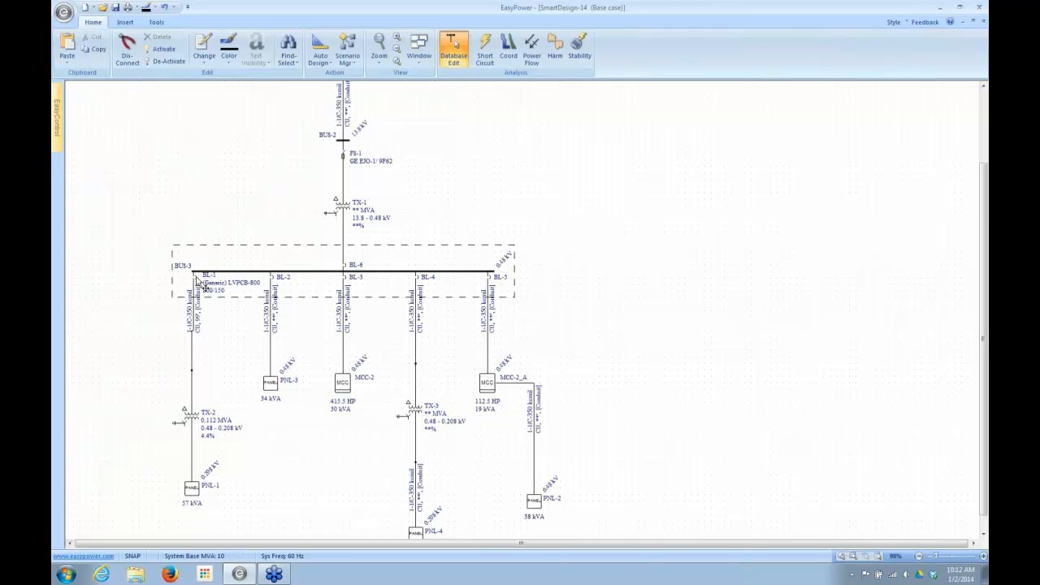
- Inspect the circuit description schedule in the PNL-1 panel data and accept the dialog
double_click(192, 492)
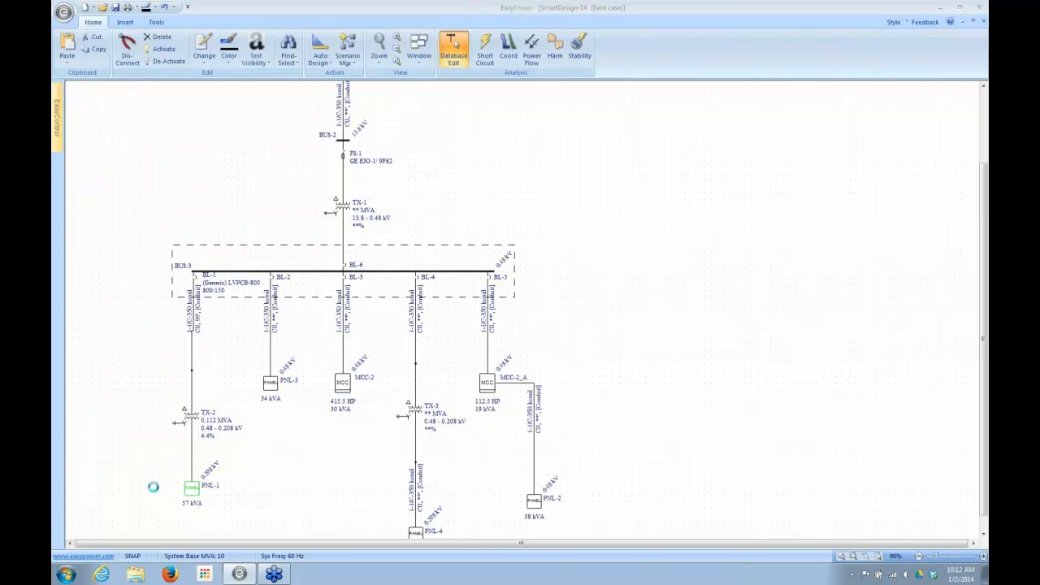
left_click(304, 211)
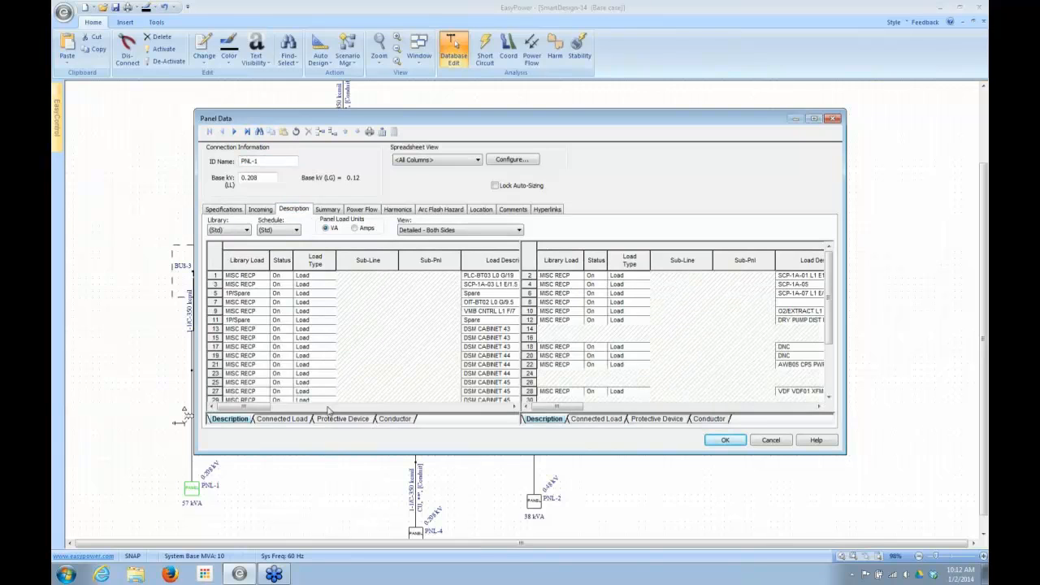
mouse_move(235, 411)
left_mouse_down()
mouse_move(357, 411)
mouse_move(235, 410)
left_mouse_up()
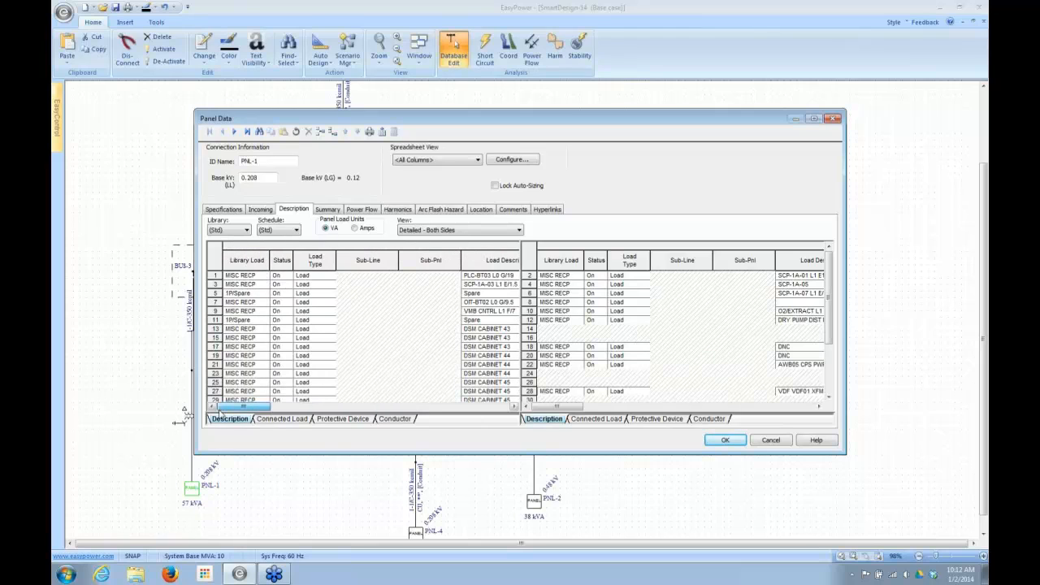
left_click(727, 441)
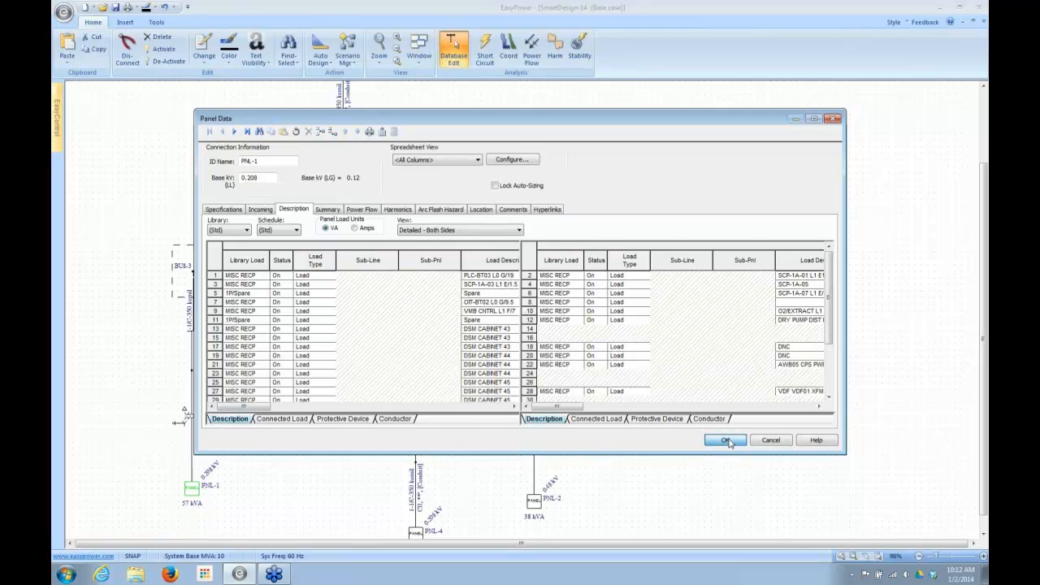
- Run Auto Design on panel PNL-1 with the Size Everything option
left_click(192, 489)
right_click(193, 489)
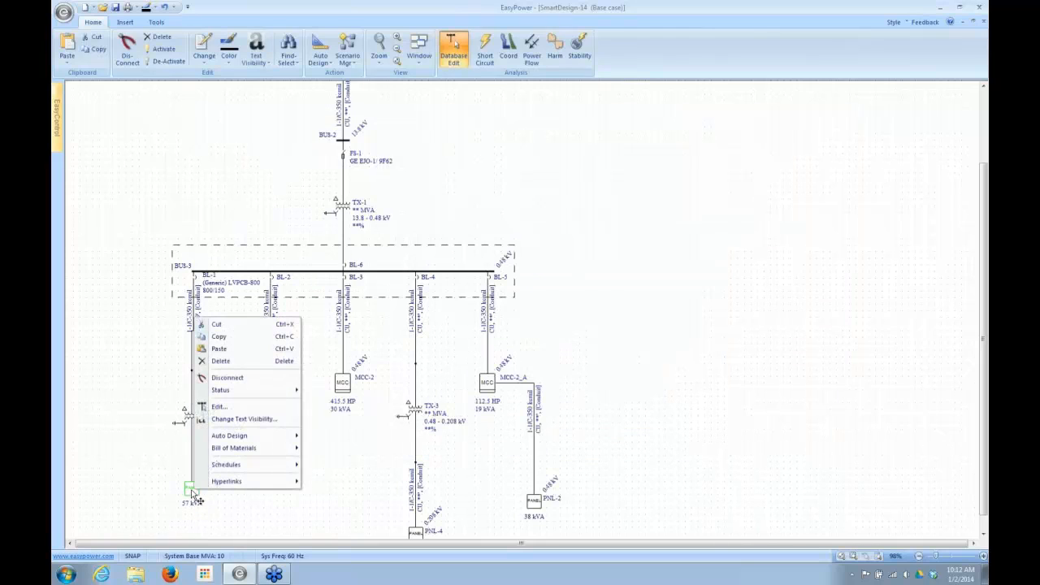
mouse_move(230, 439)
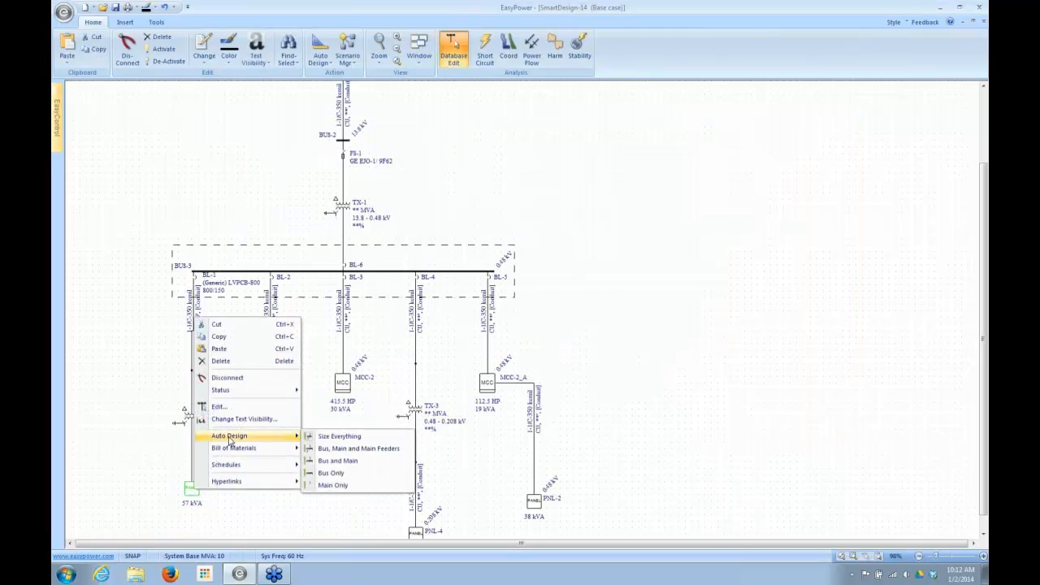
left_click(344, 437)
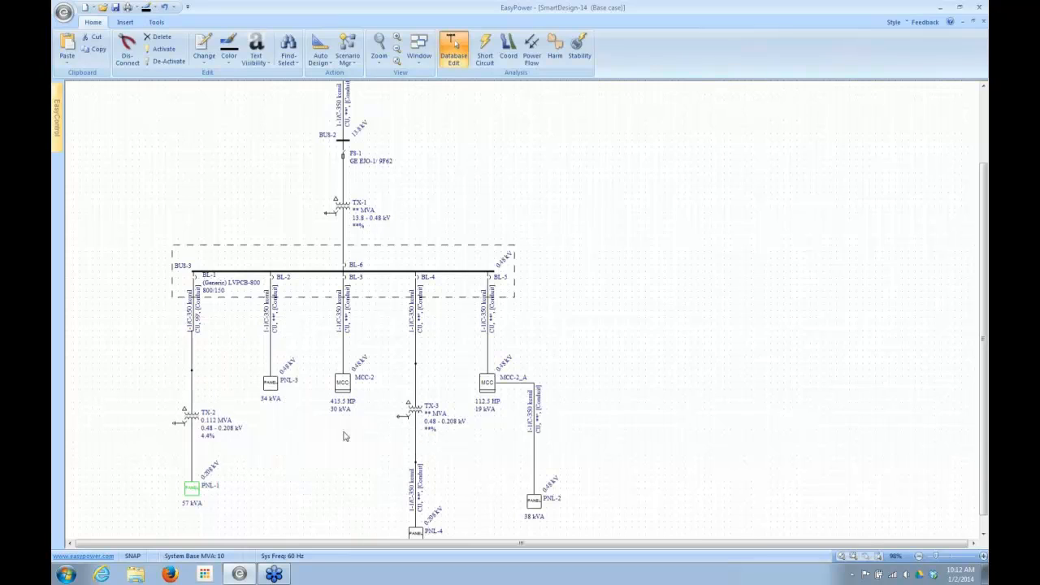
- Review the protective device and conductor columns in the PNL-1 circuit schedule and close the panel data without changes
double_click(188, 491)
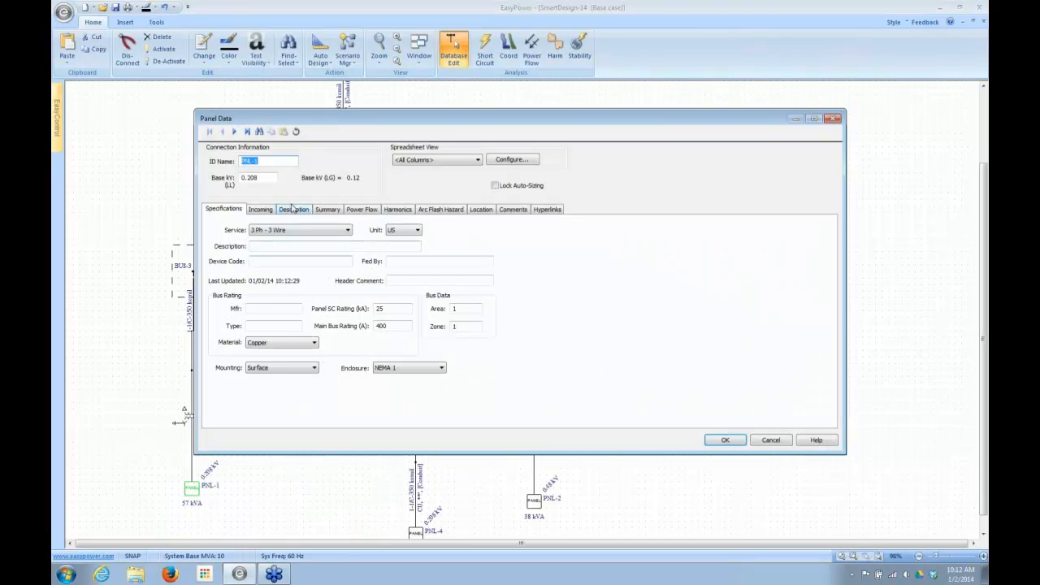
left_click(294, 209)
left_click_drag(264, 406, 385, 408)
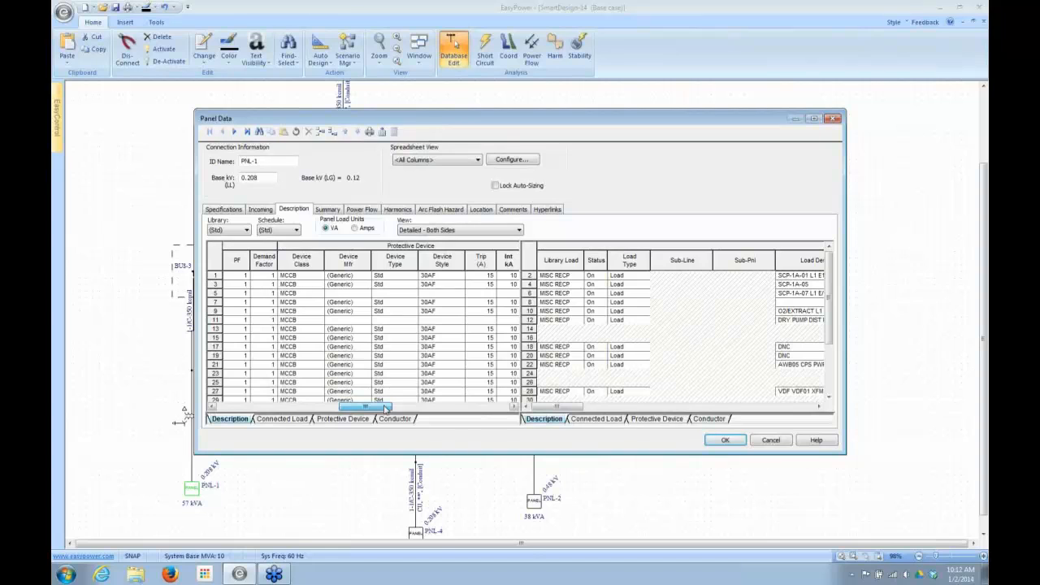
left_click_drag(385, 407, 437, 433)
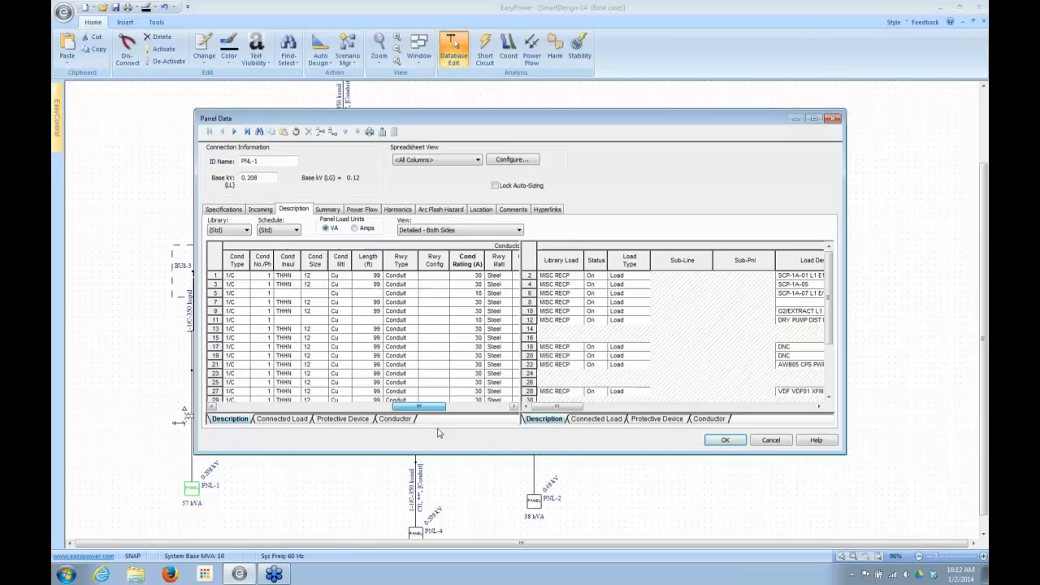
left_click(771, 443)
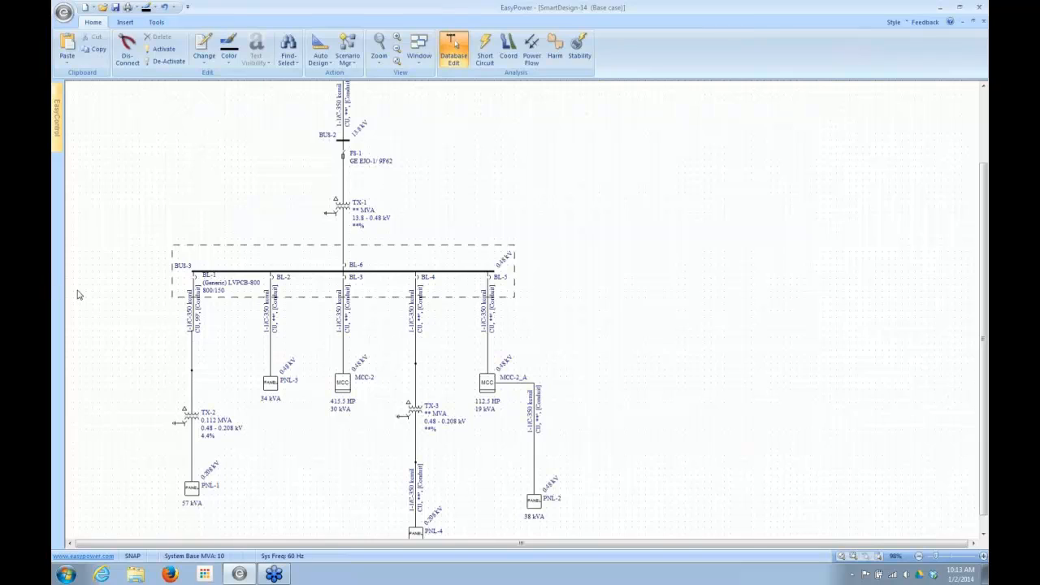
- Run Auto Design on breaker BL-2, its feeder cable and panel PNL-3
left_click(274, 285)
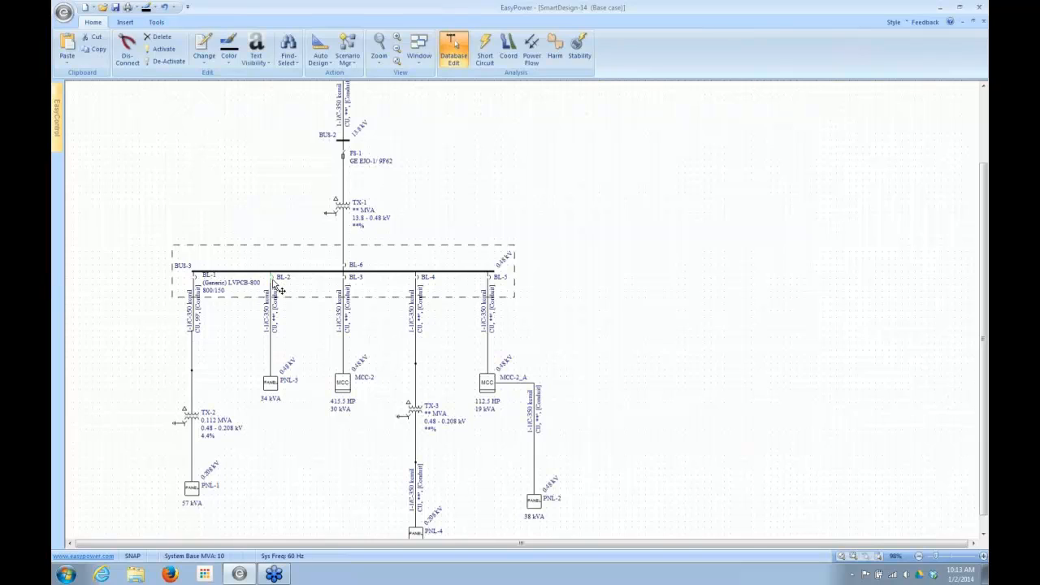
left_click(275, 336)
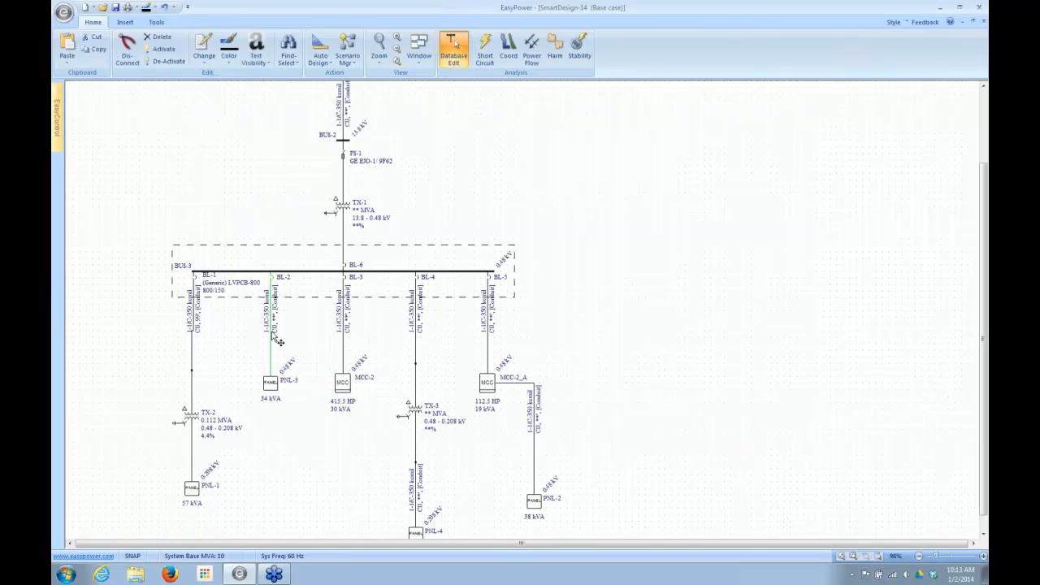
left_click(278, 386)
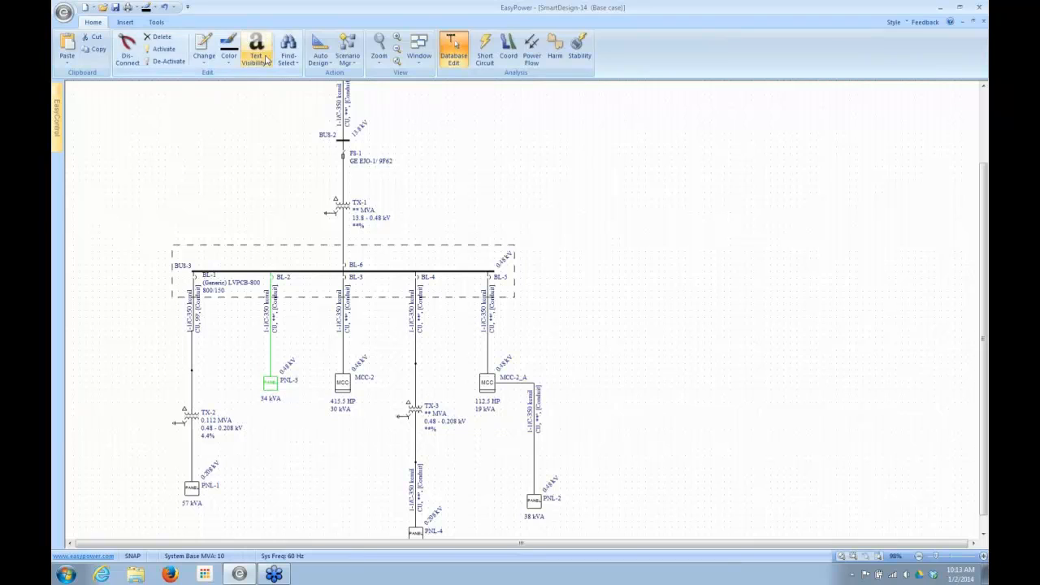
left_click(317, 49)
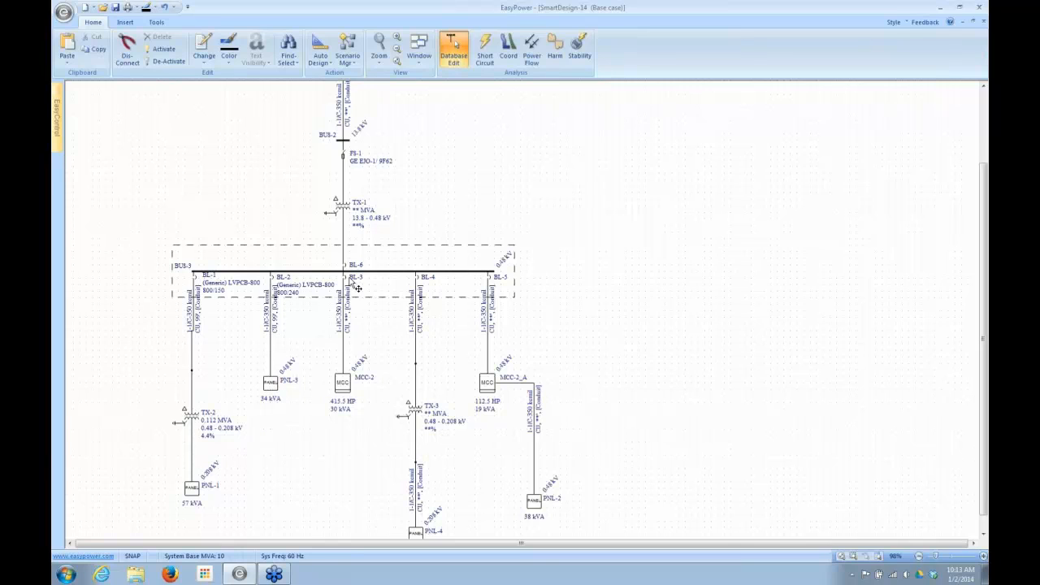
- Run Auto Design on breaker BL-3, its feeder cable and motor control center MCC-2
left_click(344, 330)
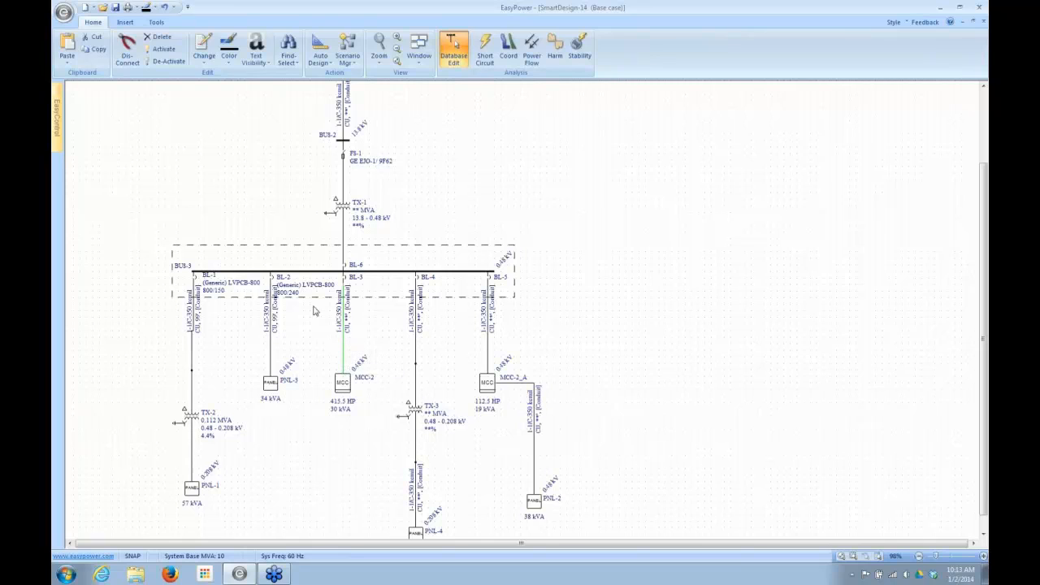
left_click(168, 108)
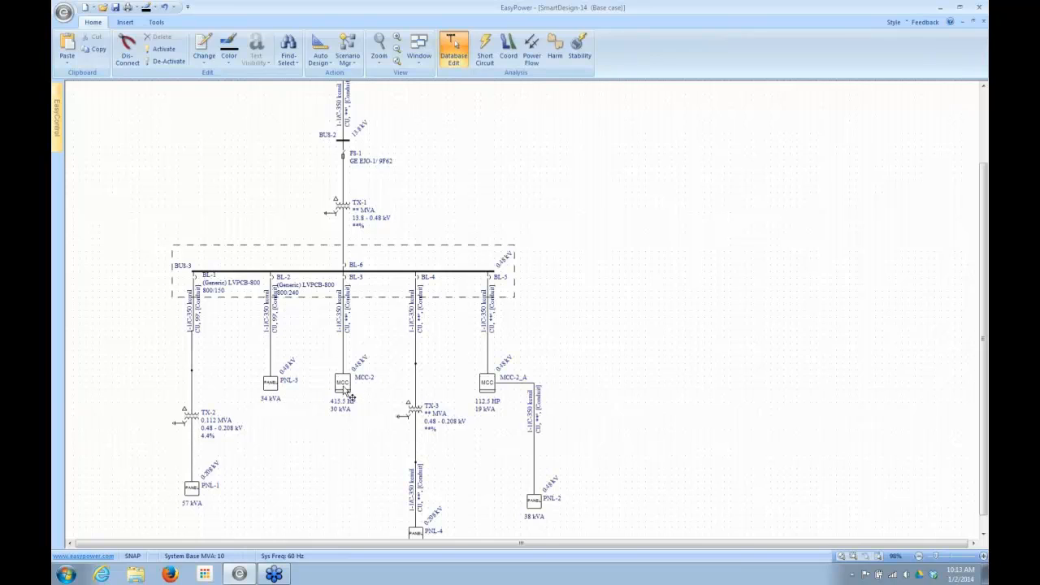
left_click(345, 295)
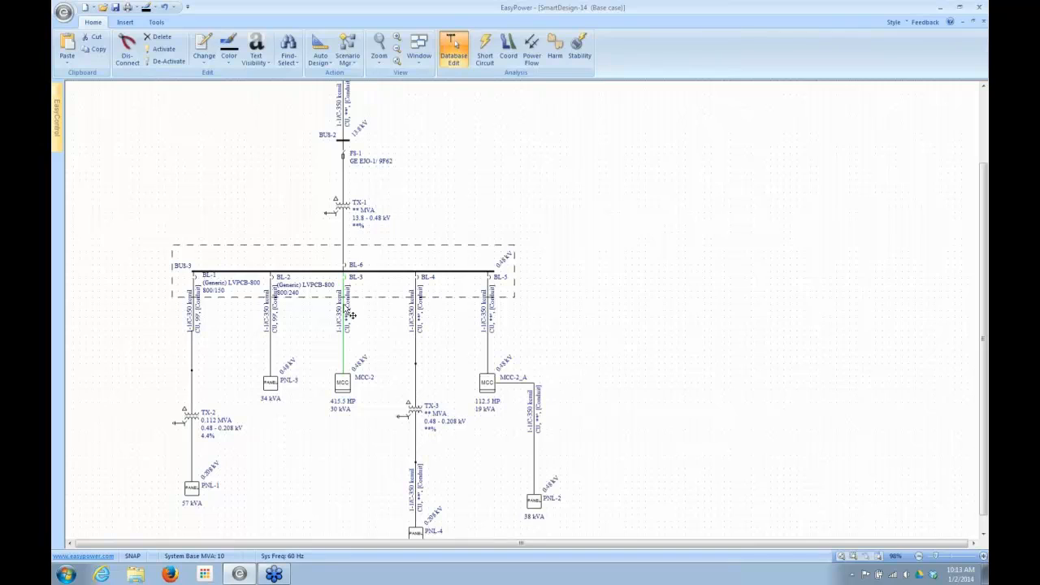
left_click(345, 391, "ctrl")
left_click(323, 46)
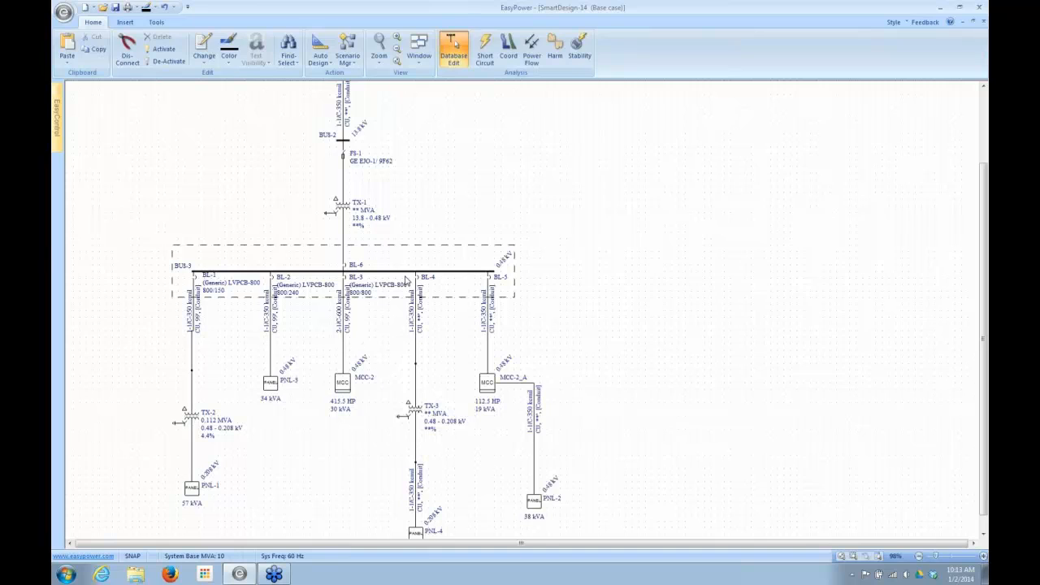
- Run Auto Design on the BL-4 branch, covering the breaker, its cables, transformer TX-3 and panel PNL-4
left_click(414, 328)
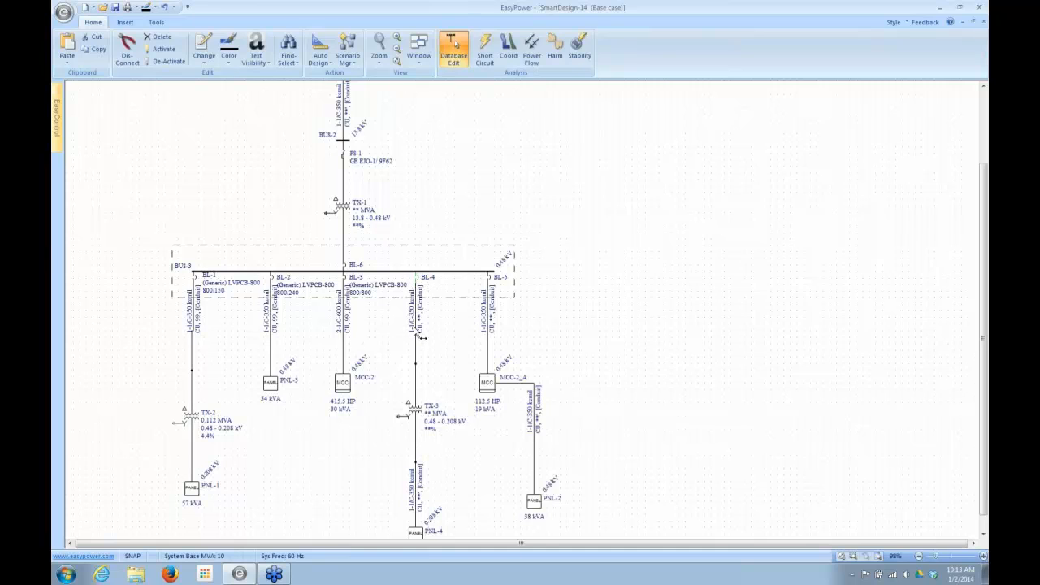
left_click(417, 367)
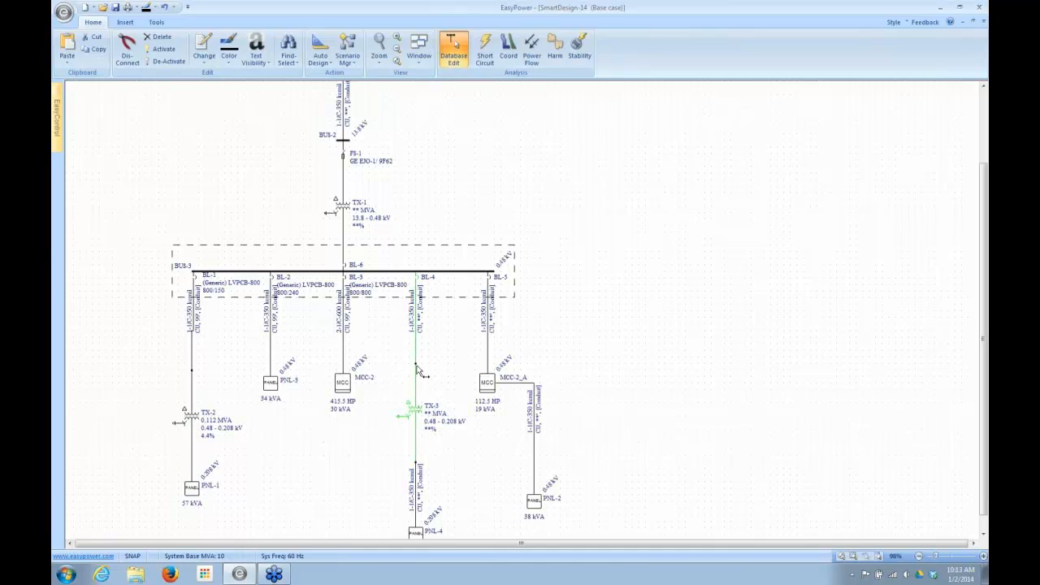
left_click(418, 486)
left_click(417, 533)
left_click(321, 49)
left_click(317, 94)
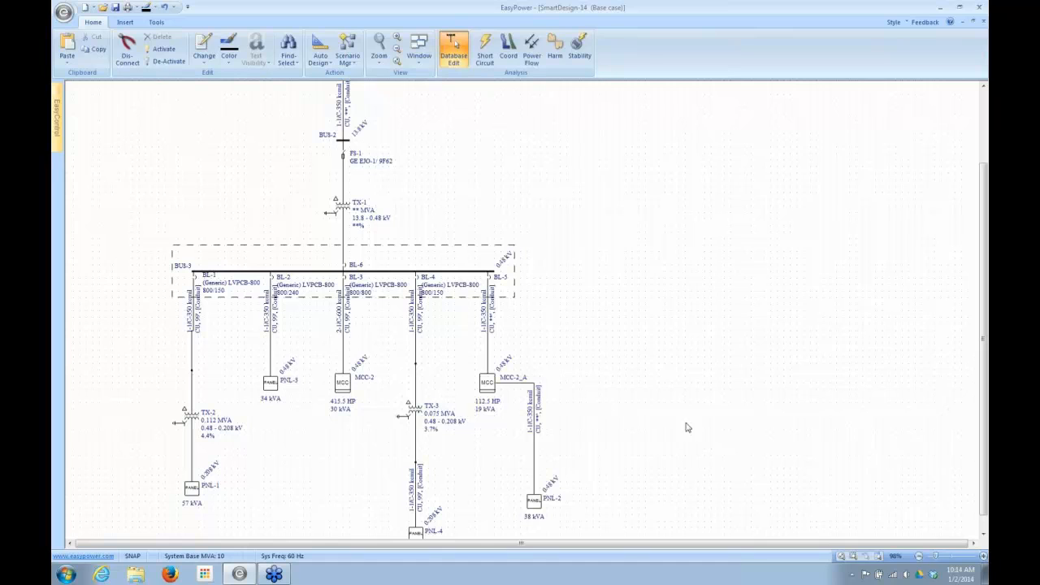
- Run Auto Design on the BL-5 branch, covering the breaker, both cables, MCC-2_A and panel PNL-2
left_click(983, 525)
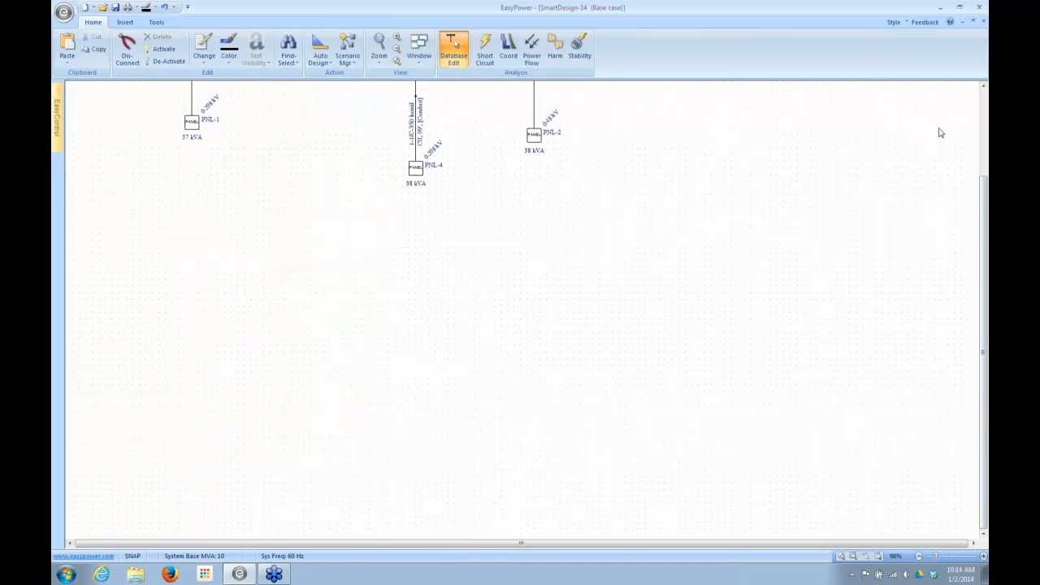
left_click(983, 93)
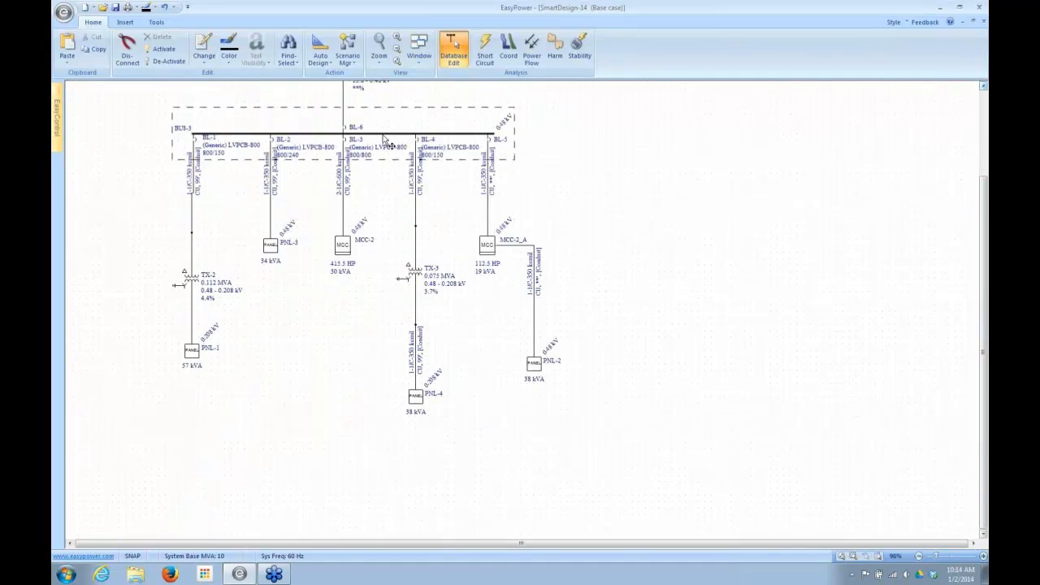
left_click(492, 148)
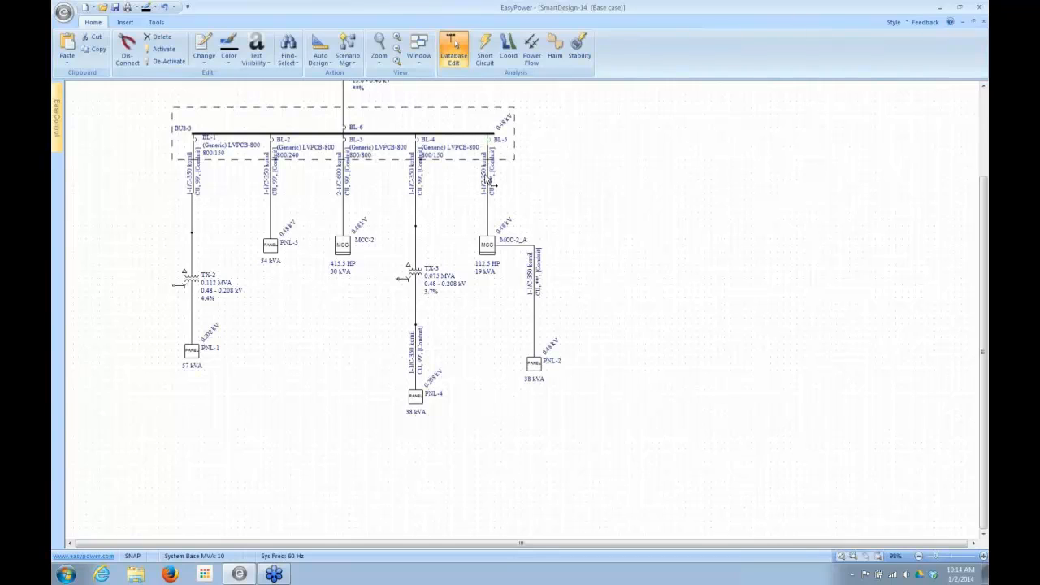
left_click(487, 251, "ctrl")
left_click(513, 245, "ctrl")
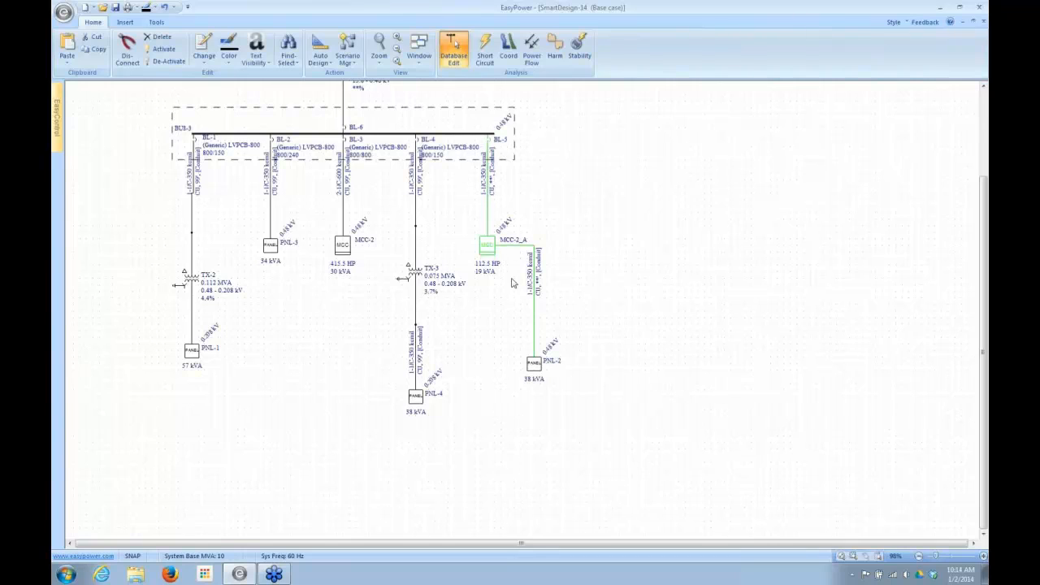
left_click(534, 364, "ctrl")
left_click(321, 49)
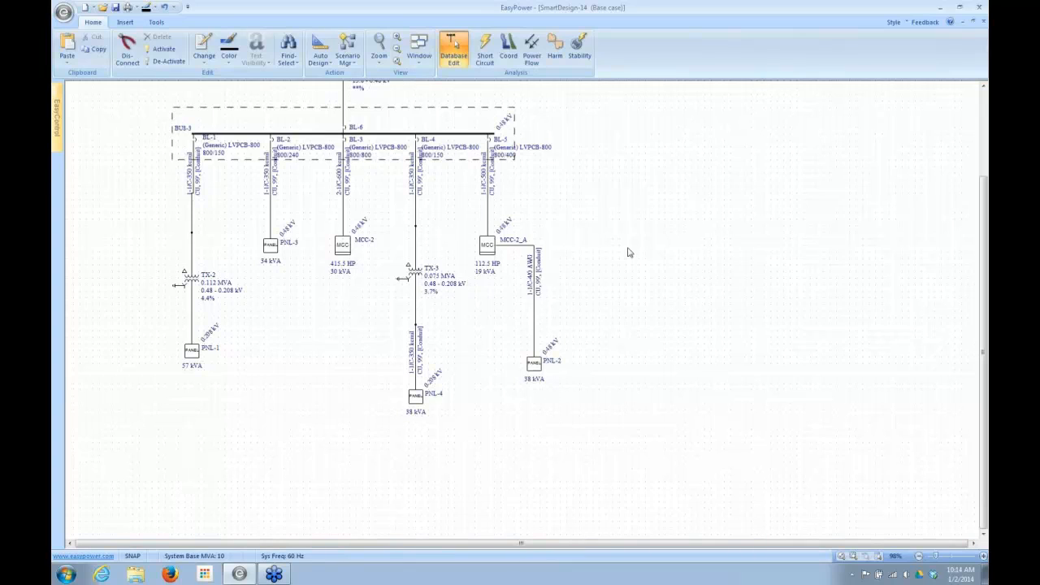
- Inspect the specifications in the BUS-3 switchgear data and close it without changes
scroll(983, 370, "up", 3)
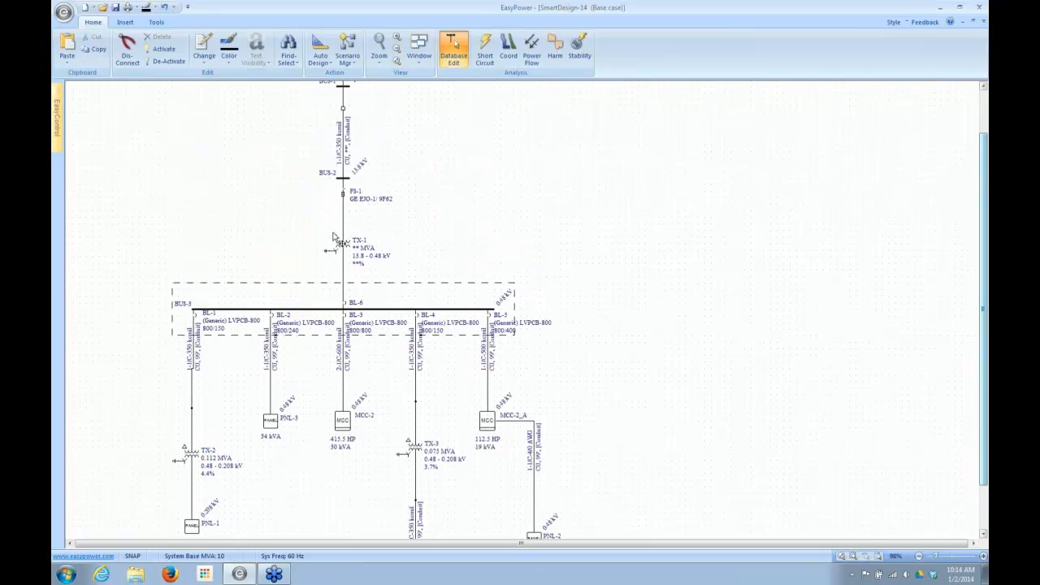
left_click(305, 311)
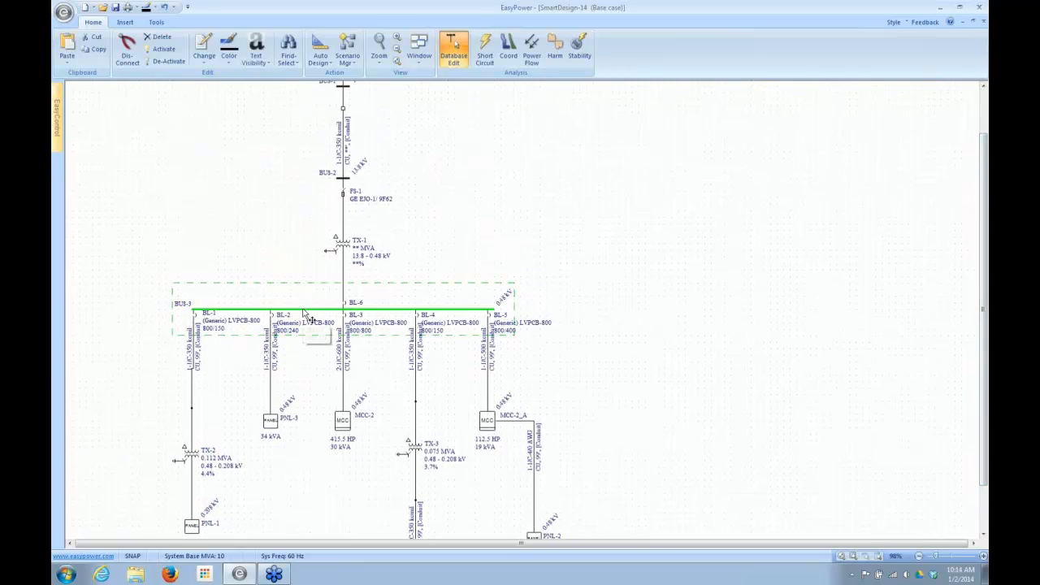
double_click(305, 313)
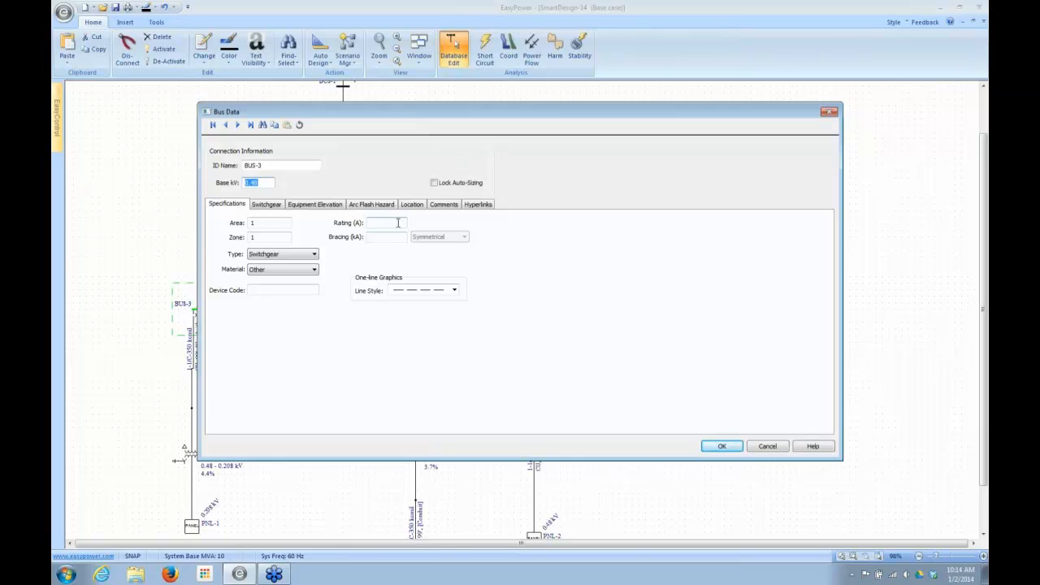
left_click(768, 447)
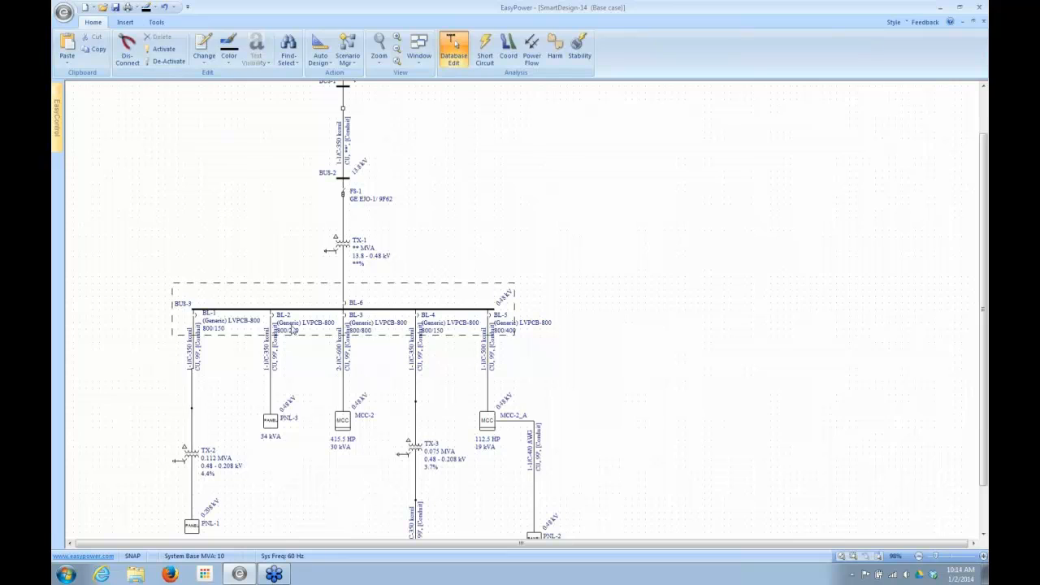
- Run Auto Design on BUS-3, main breaker BL-6 and transformer TX-1, and check the bus rating and bracing in the BUS-3 data
left_click(323, 312)
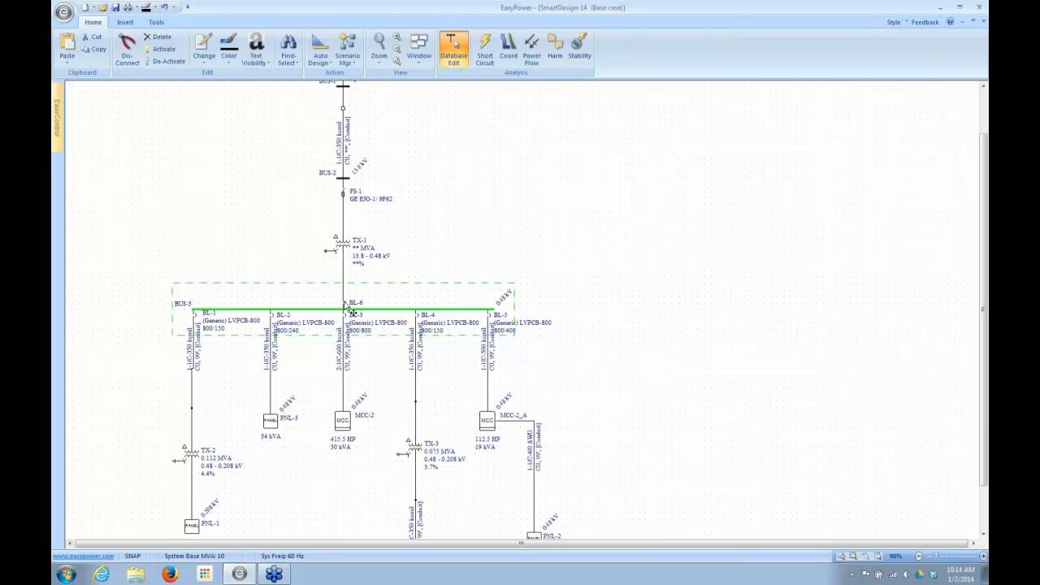
left_click(346, 267, "ctrl")
left_click(321, 47)
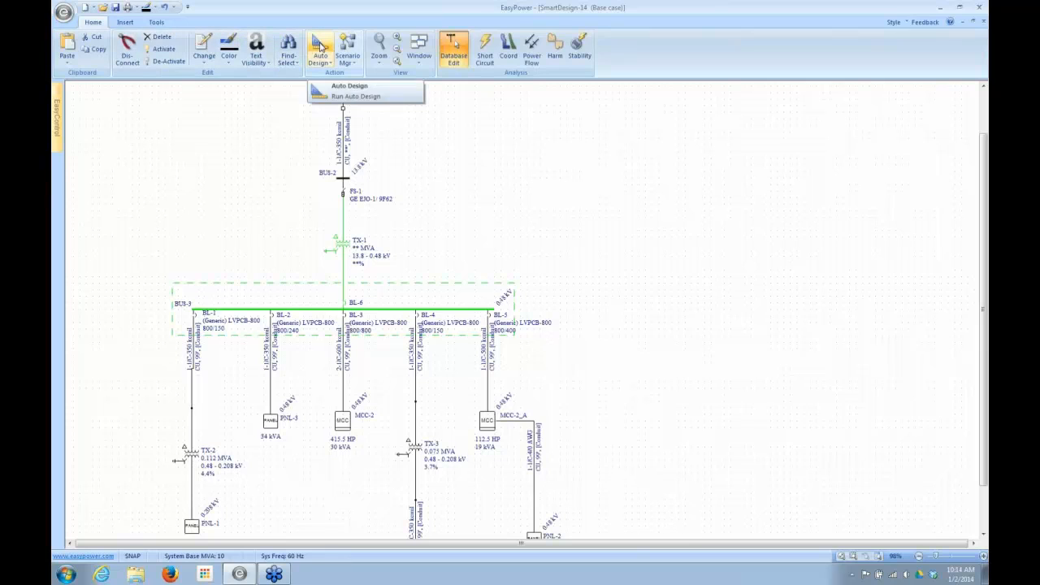
left_click(321, 47)
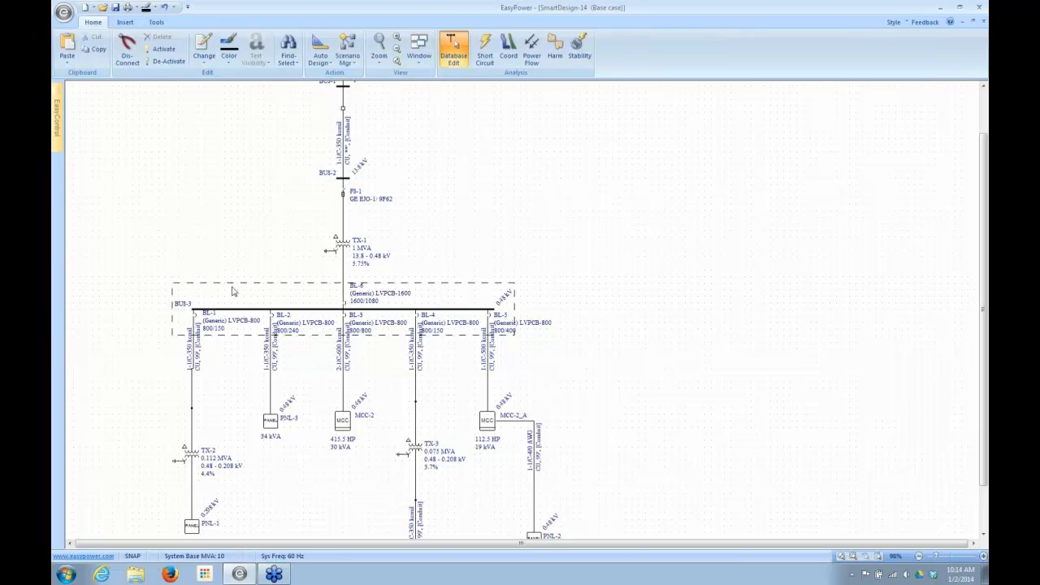
double_click(328, 310)
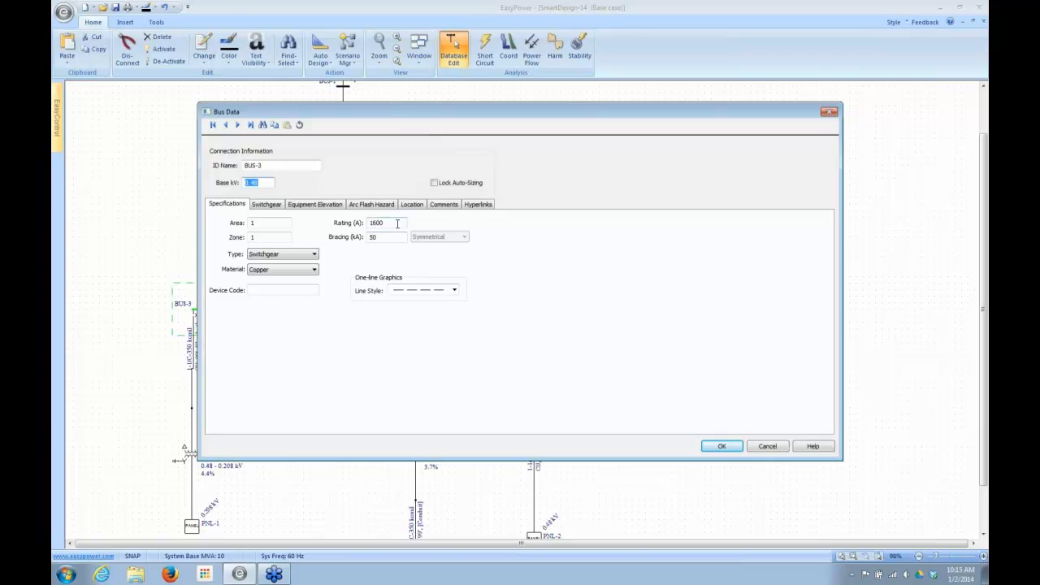
left_click(767, 446)
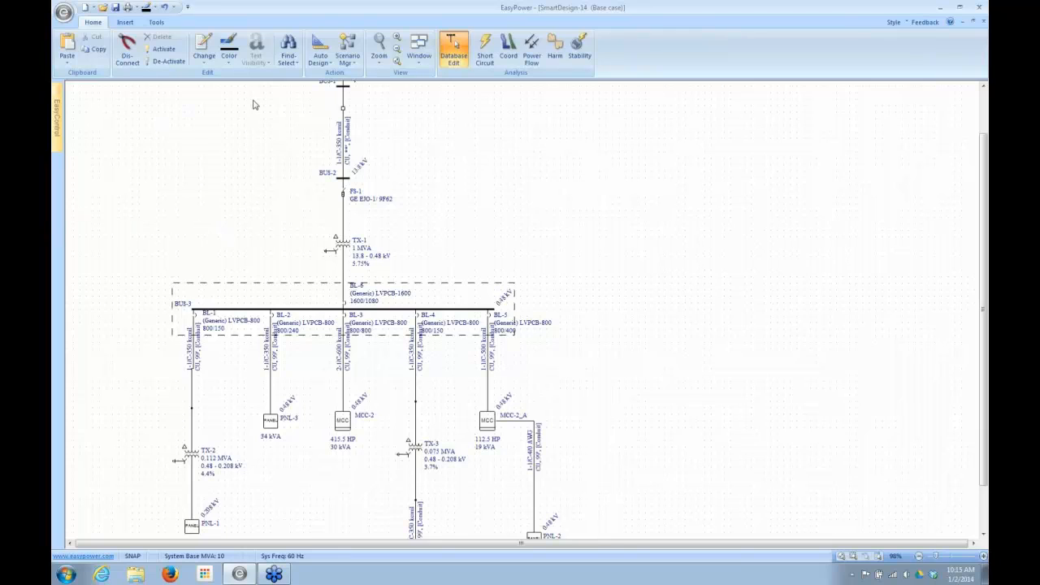
- Open the Auto Design options and review the available Design Library Sheet choices, keeping Generic
left_click(329, 67)
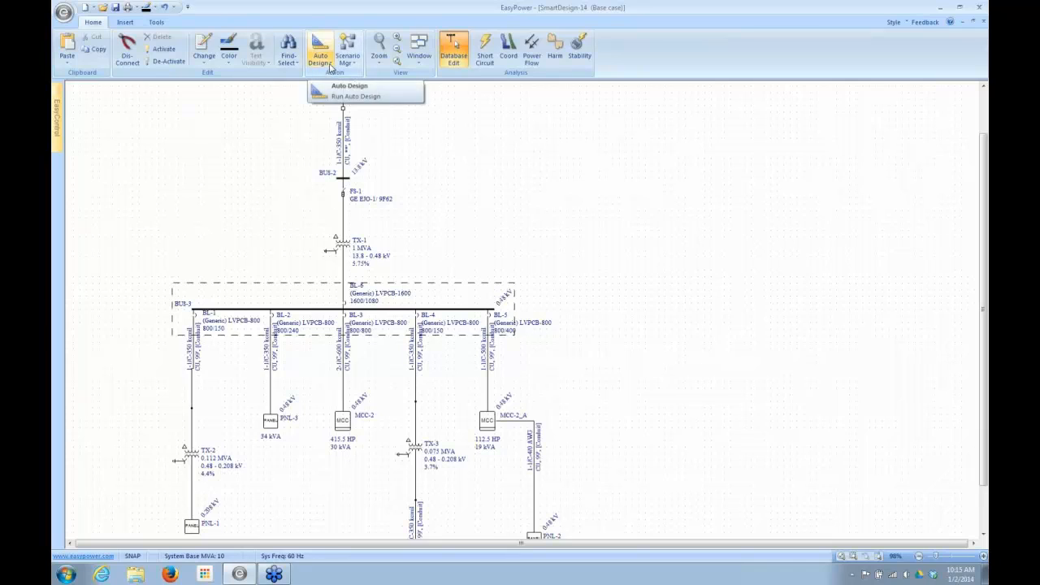
left_click(329, 67)
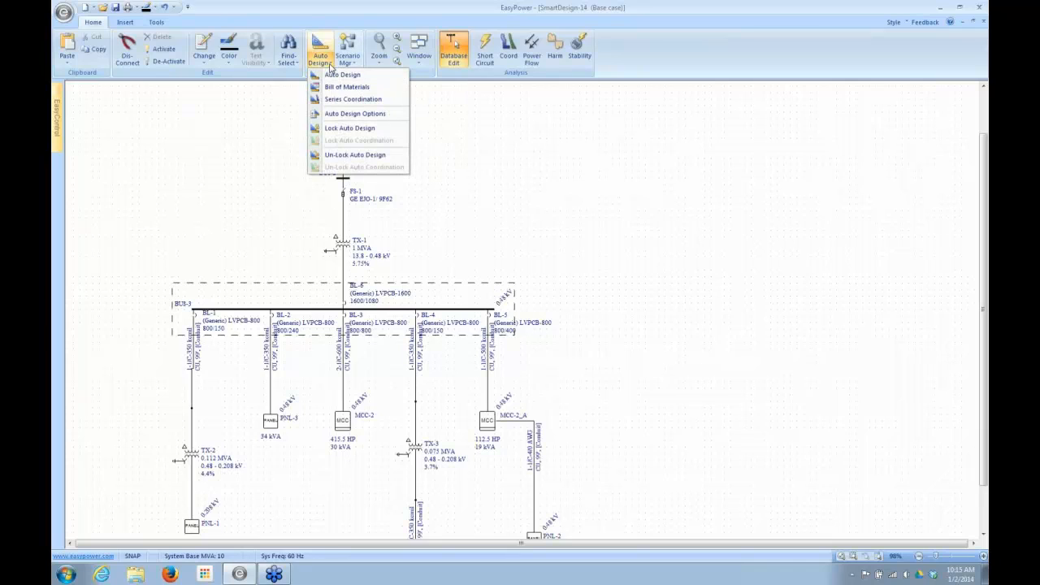
left_click(333, 118)
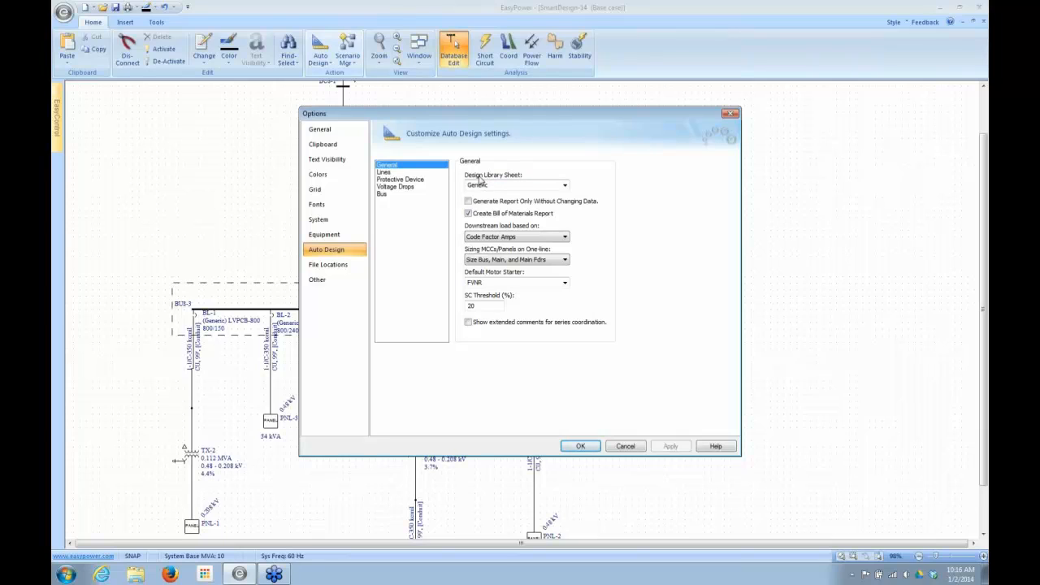
left_click(565, 185)
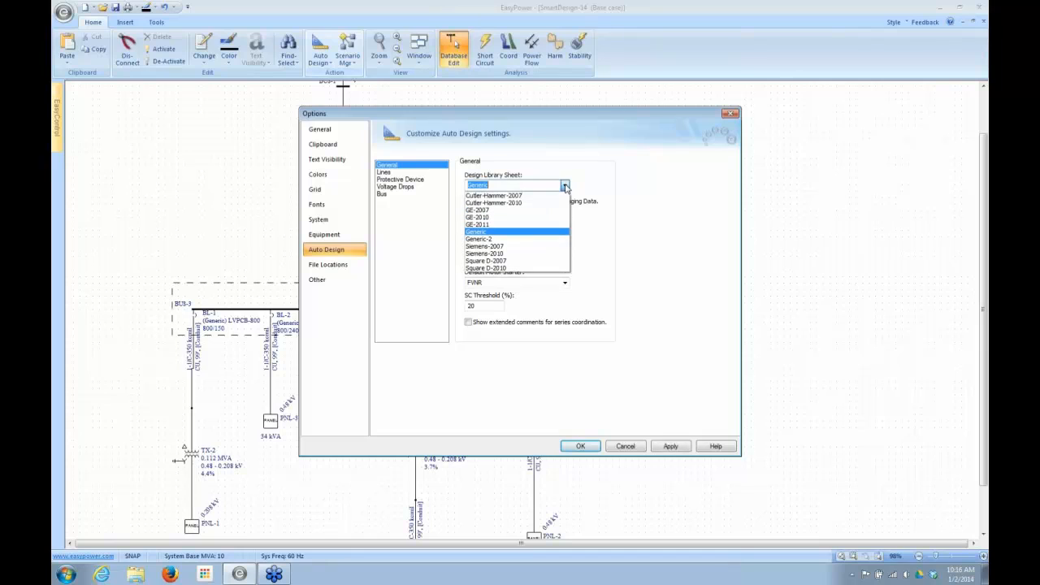
left_click(566, 186)
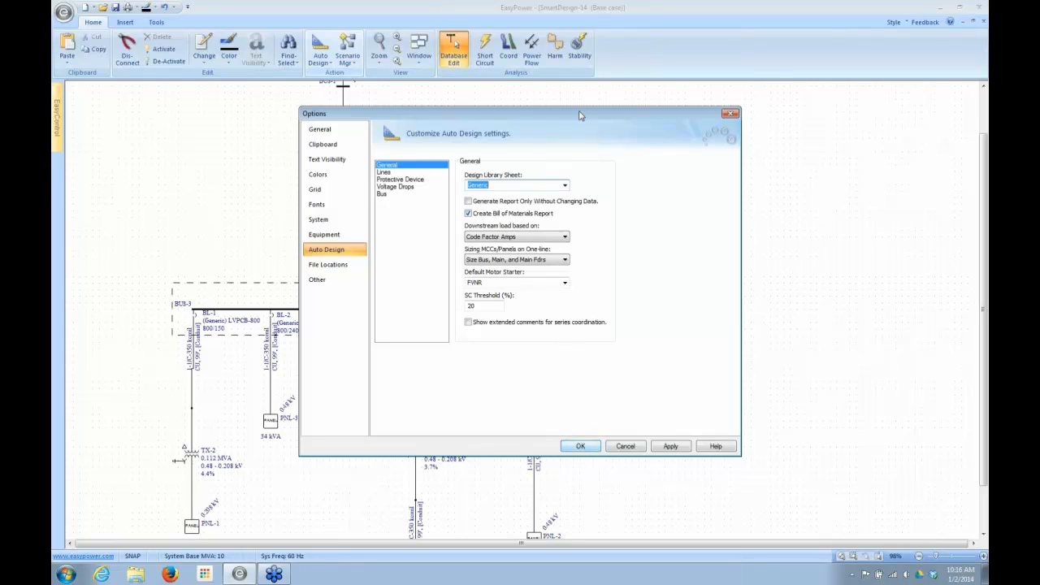
- Move the options dialog off the diagram and try the Generate Report Only Without Changing Data setting
left_click_drag(581, 113, 768, 205)
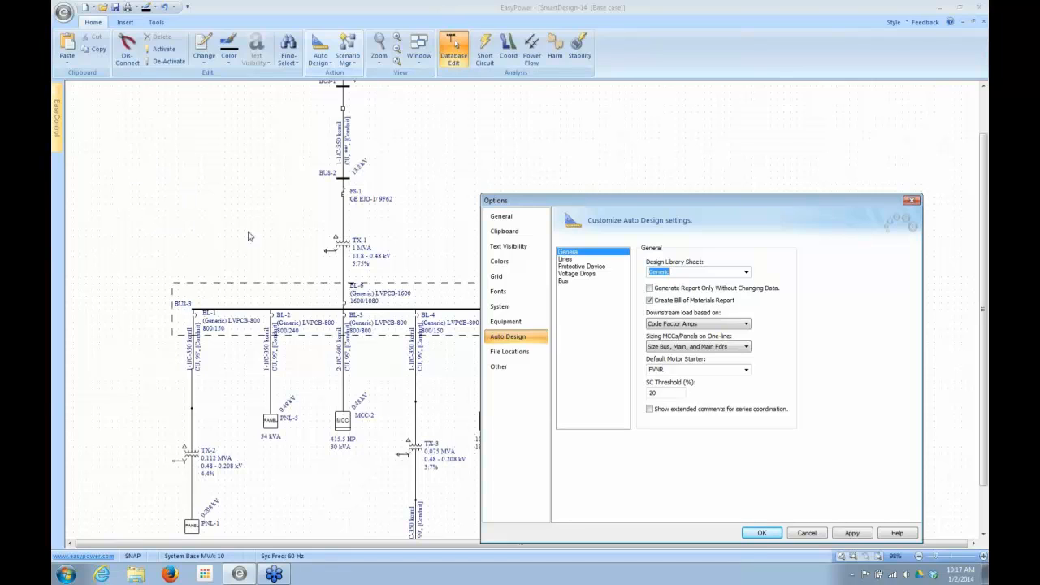
left_click(651, 290)
left_click(650, 289)
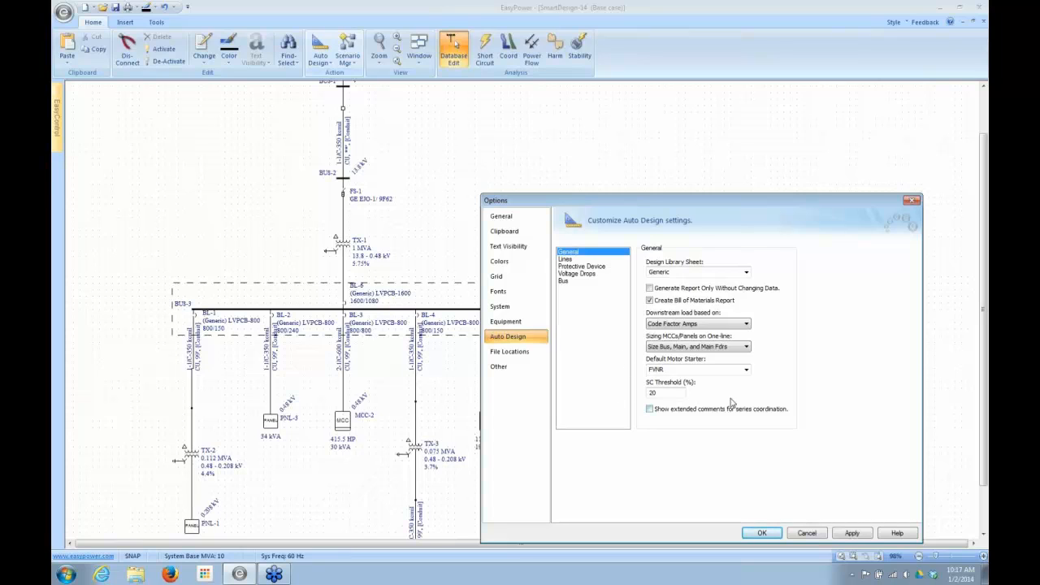
- Review the Default Motor Starter choices in the general Auto Design settings, keeping FVNR
left_click(747, 370)
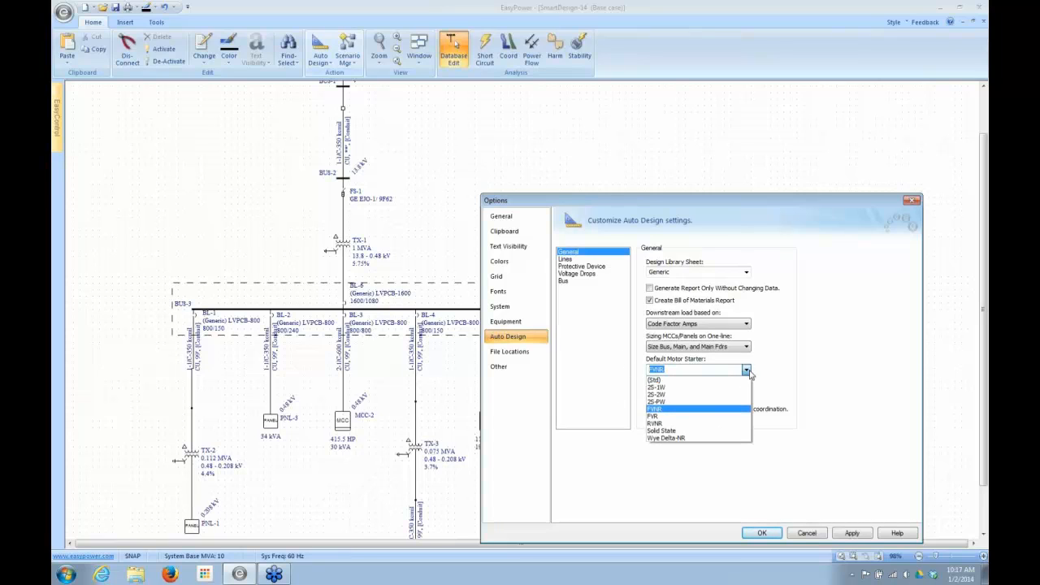
left_click(746, 370)
left_click(687, 370)
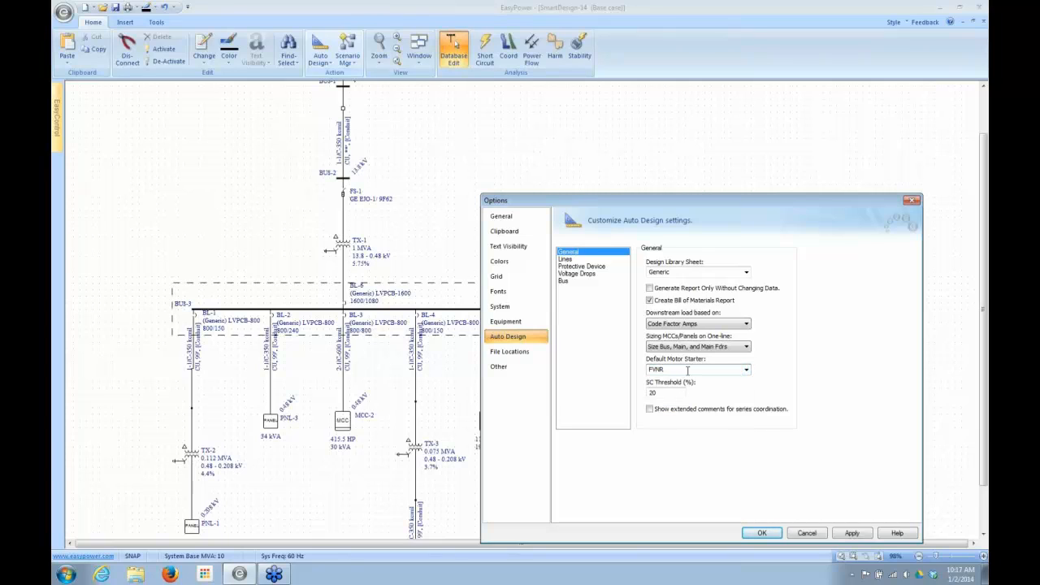
left_click(748, 371)
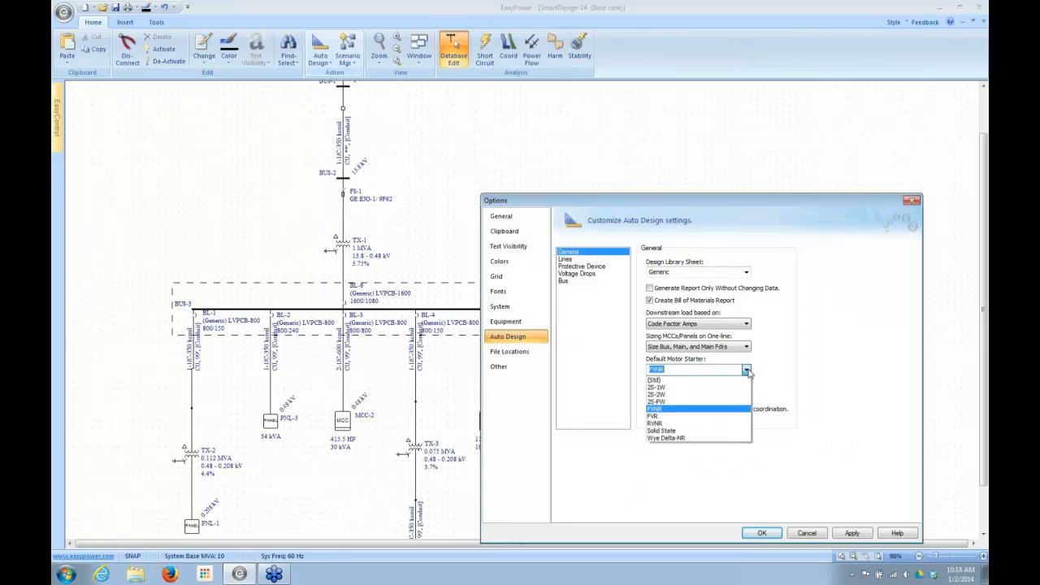
left_click(747, 370)
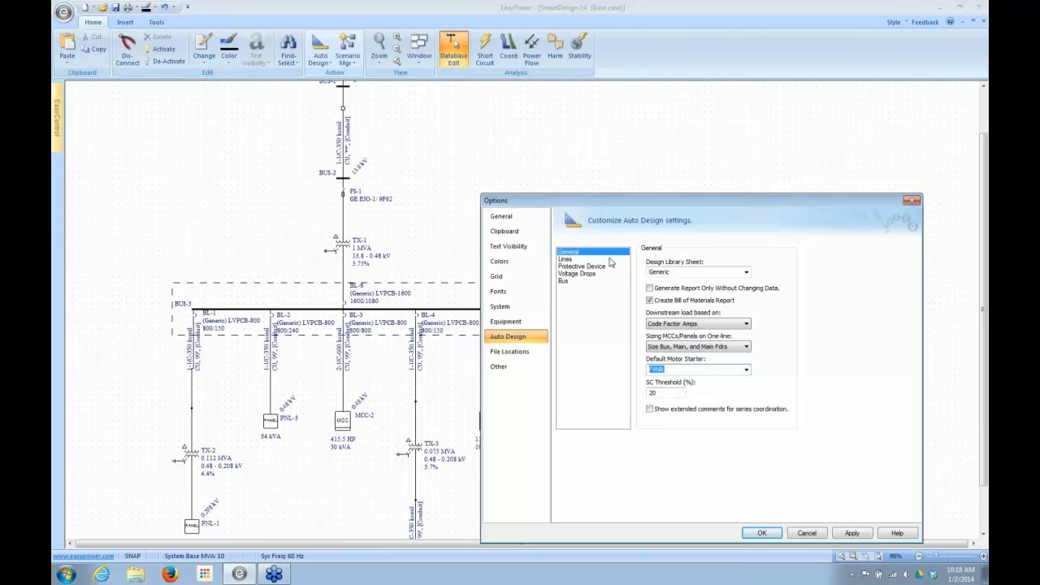
- In the Auto Design line settings, try 3-Phase -- 4-Wire as the assumption for choosing cables
left_click(568, 259)
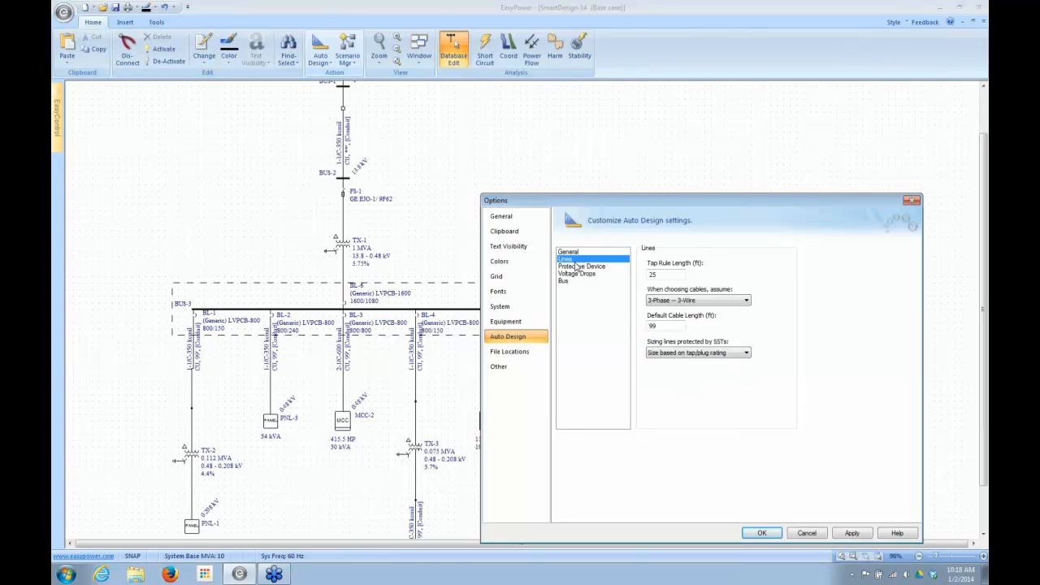
left_click(747, 301)
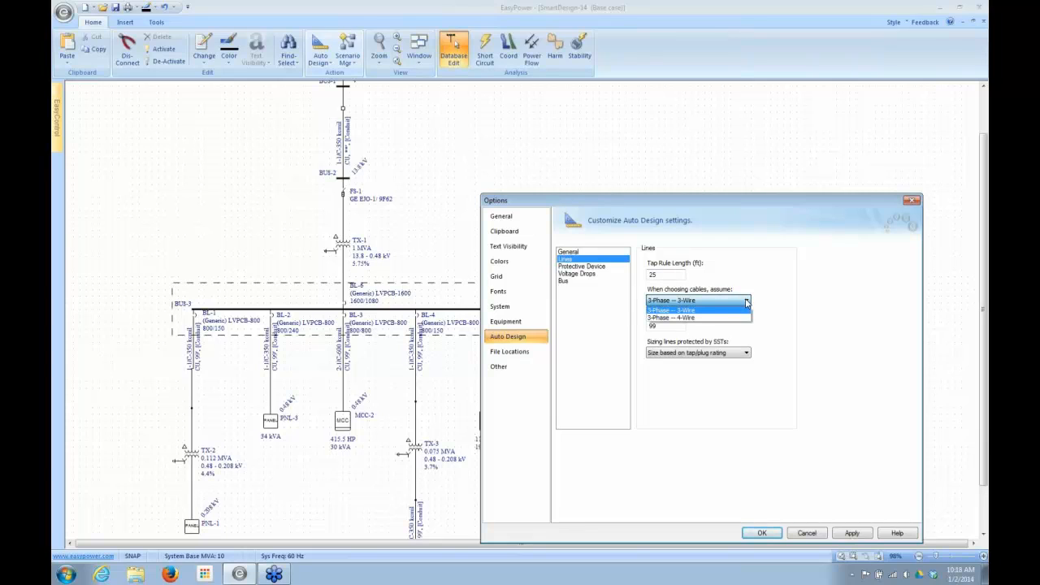
left_click(701, 317)
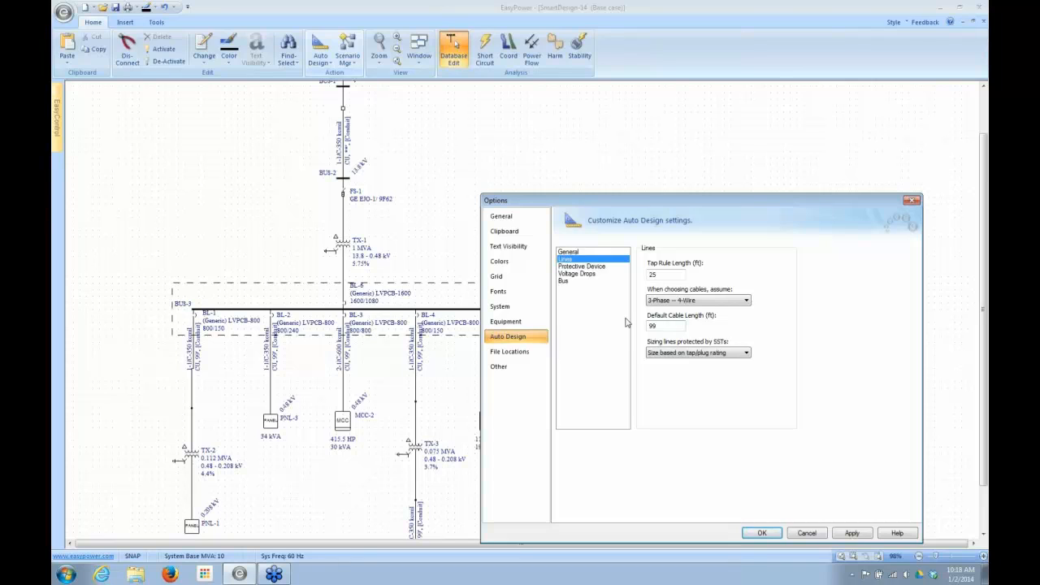
- Review the sizing choices for lines protected by SSTs, keeping Size based on tap/plug rating
left_click(742, 356)
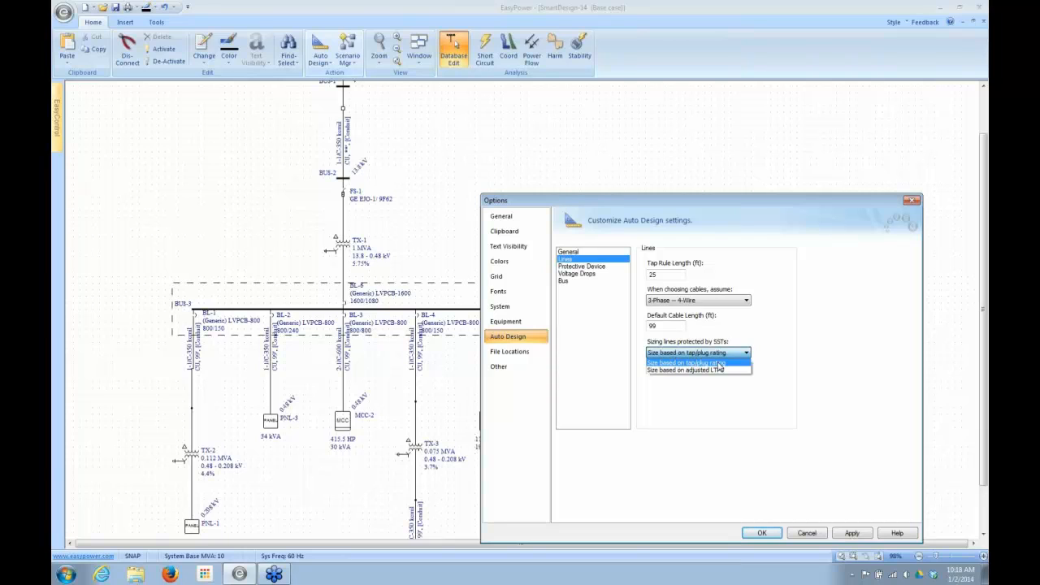
left_click(739, 361)
left_click(736, 352)
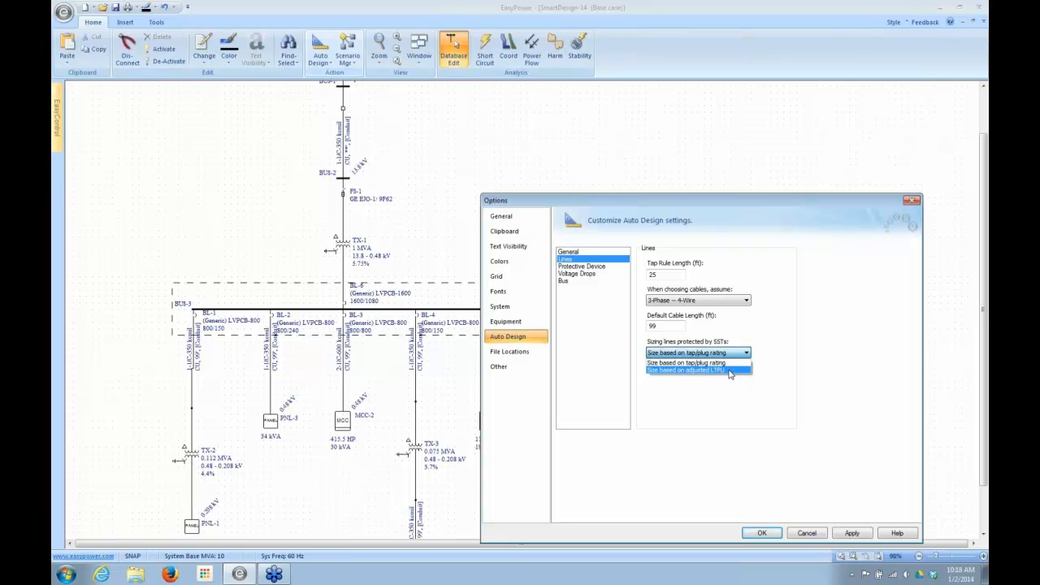
left_click(746, 362)
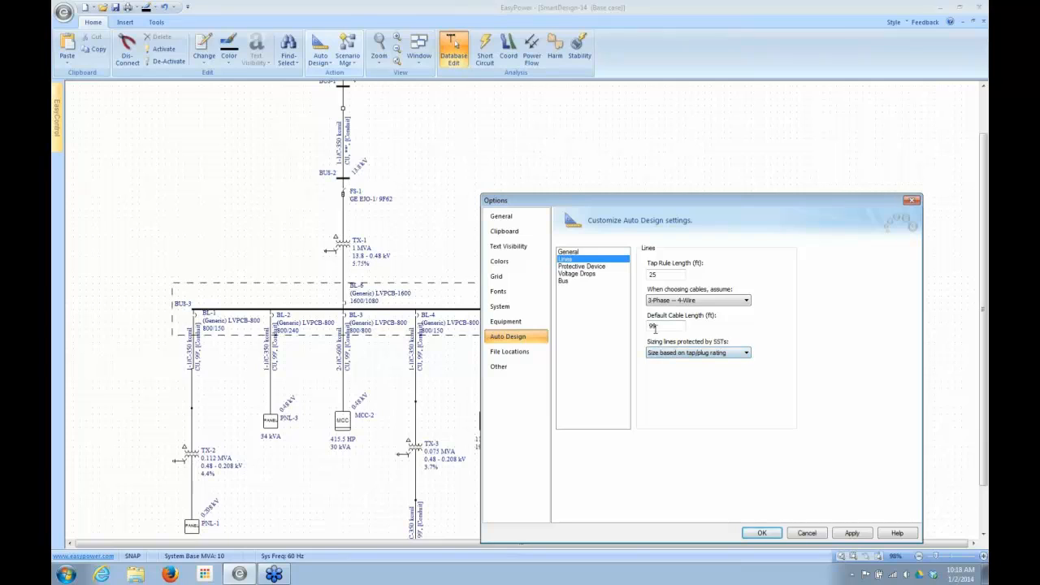
- Review the protective device choices for breaker pickup and feeder breaker sizing, keeping Maximum Available and Based on Bus Rating
left_click(582, 267)
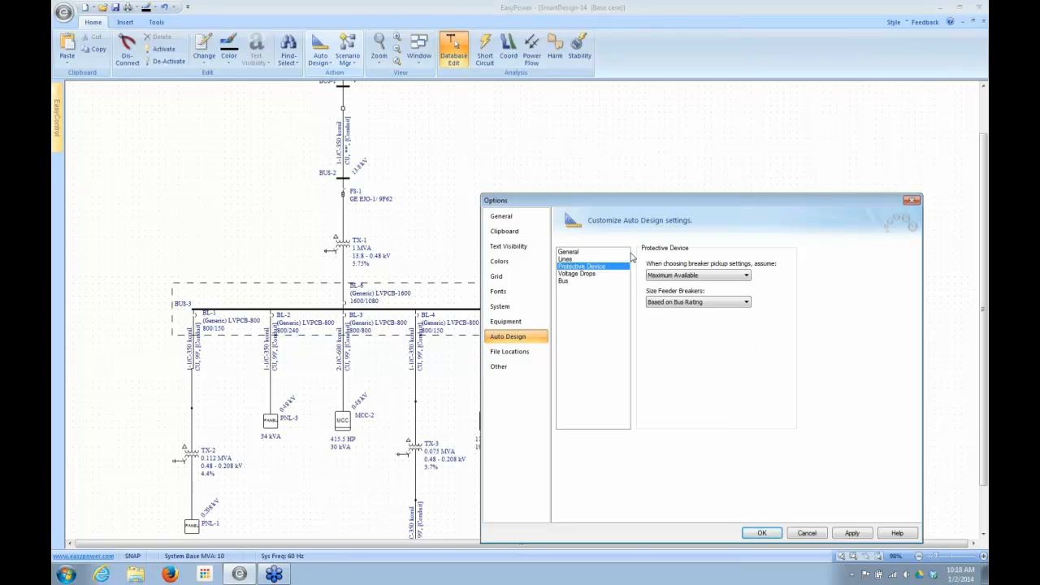
left_click(744, 276)
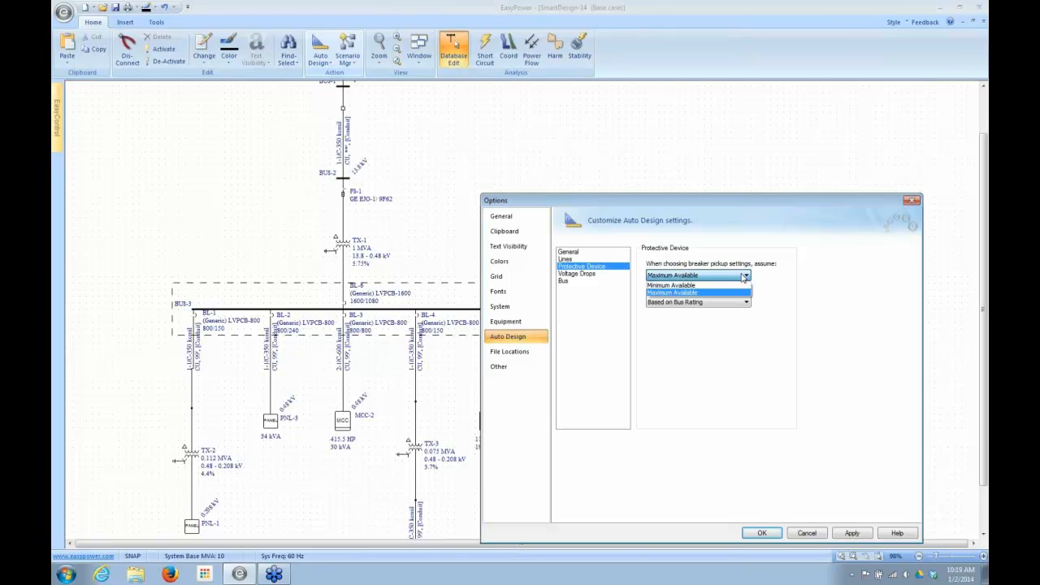
left_click(744, 277)
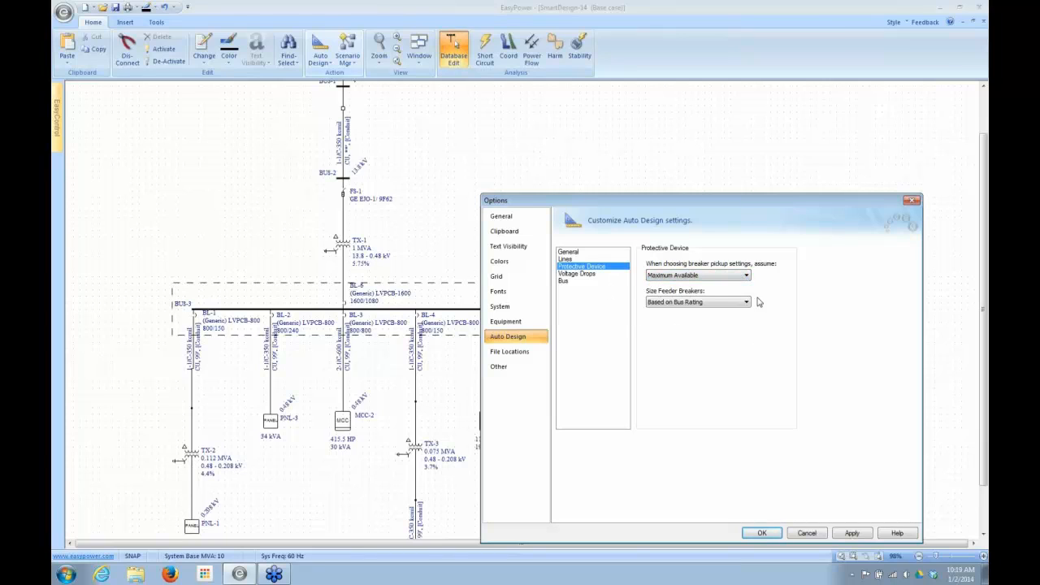
left_click(745, 302)
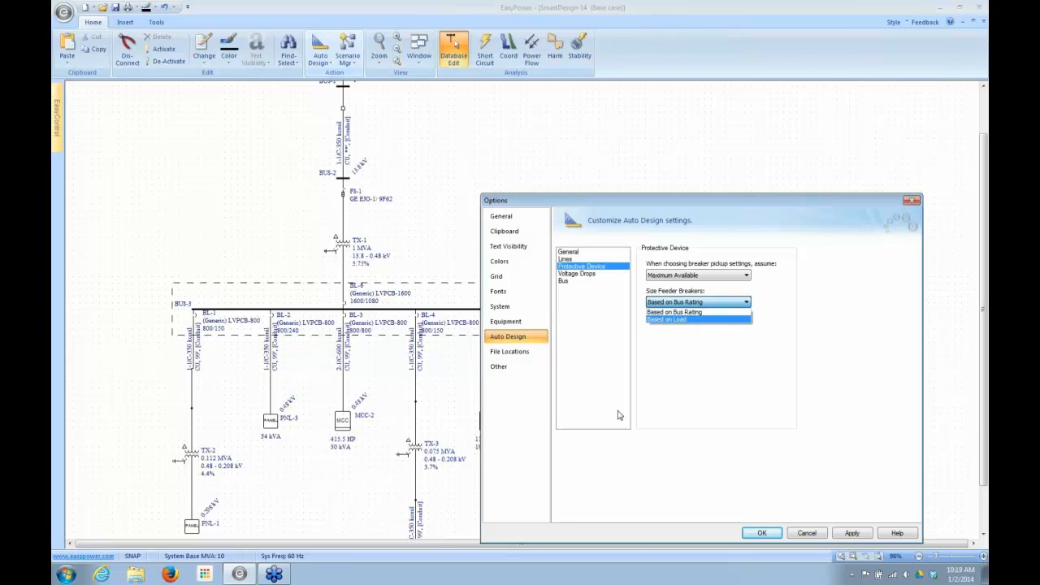
left_click(804, 234)
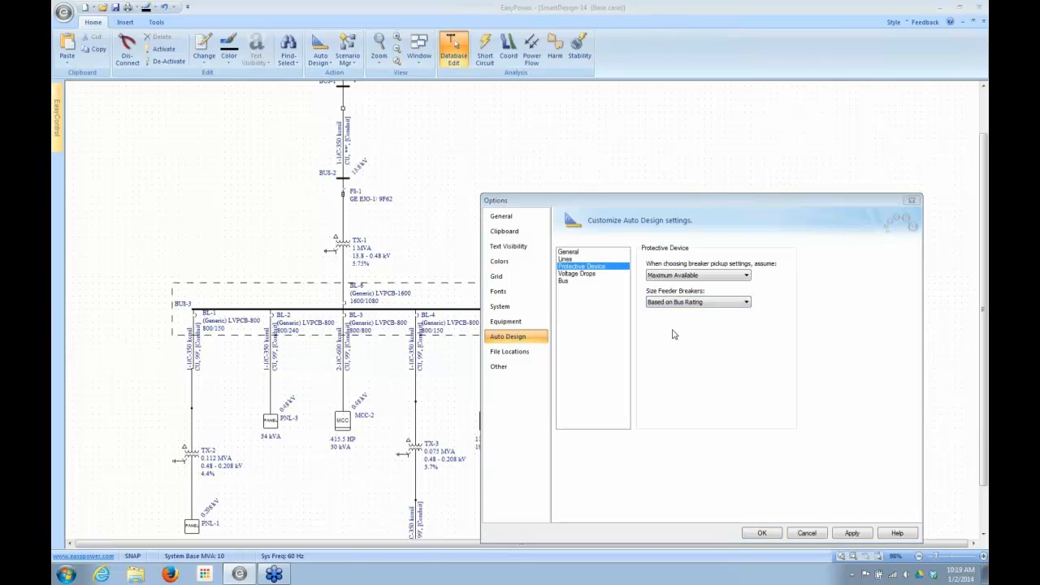
left_click(745, 304)
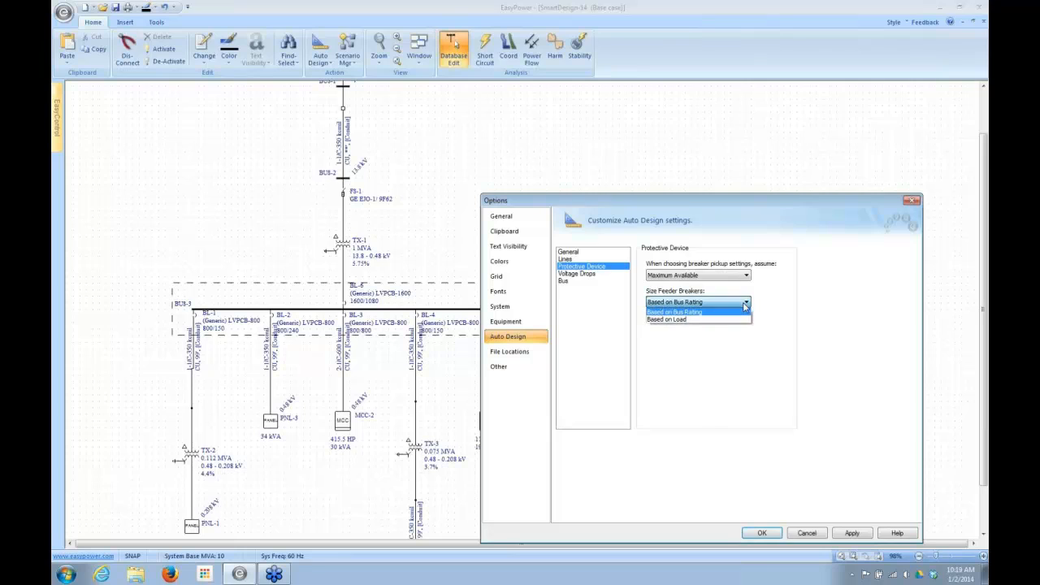
left_click(680, 313)
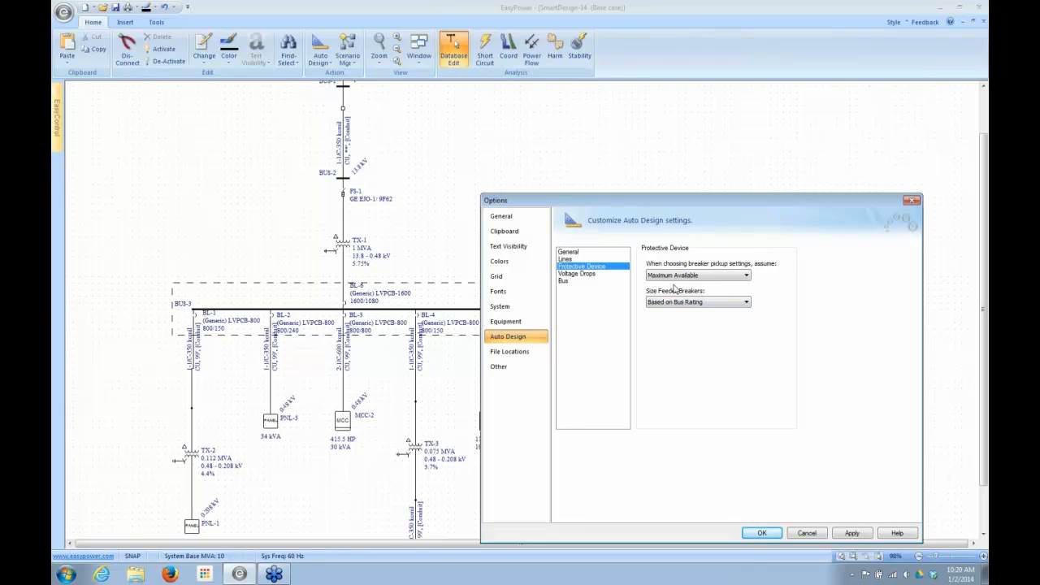
- Review the Auto Design voltage drop settings and the <Other> bus type choices, keeping Allow Sizing
left_click(580, 274)
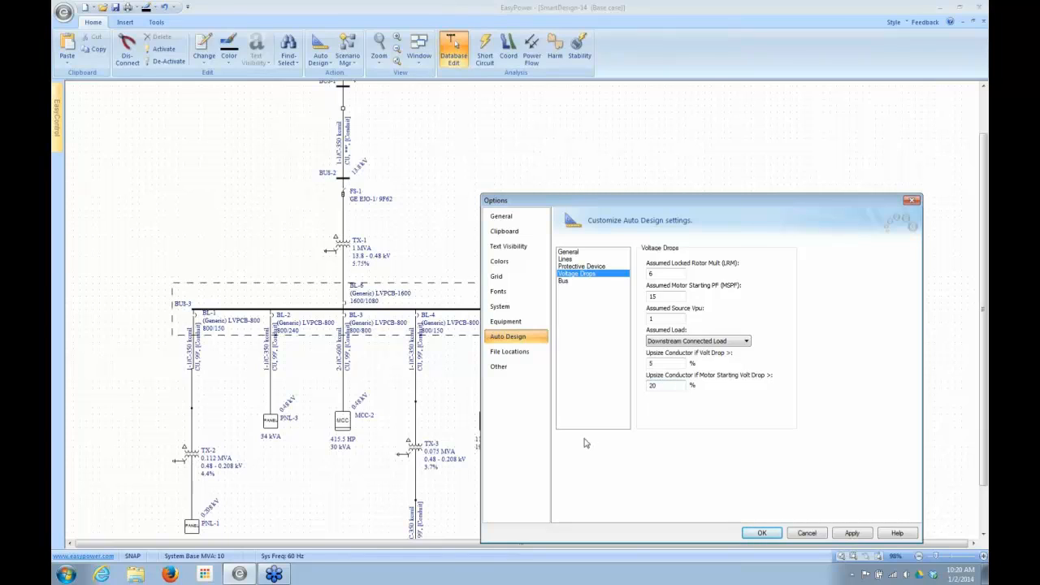
left_click(568, 281)
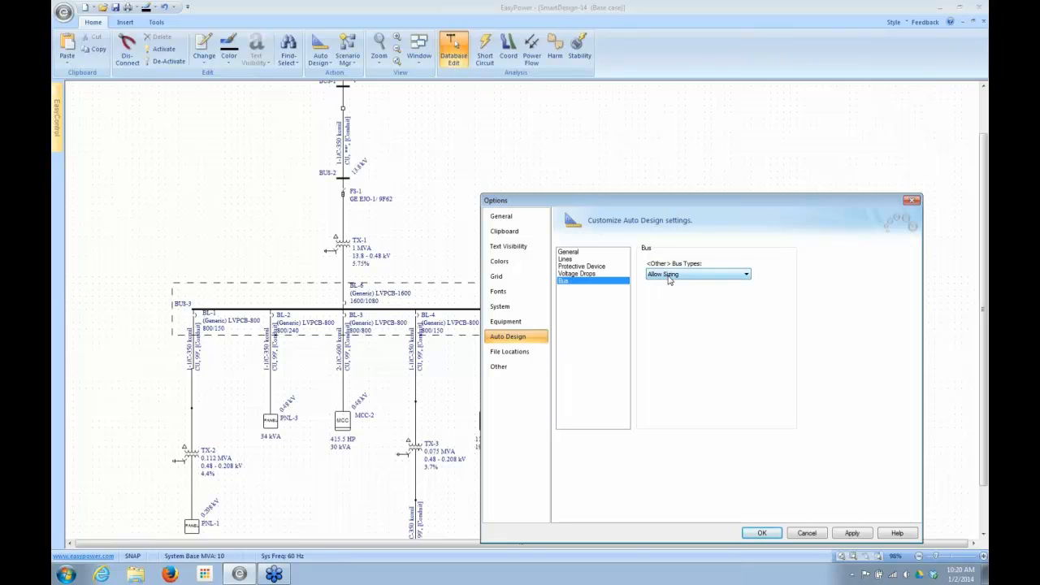
left_click(746, 276)
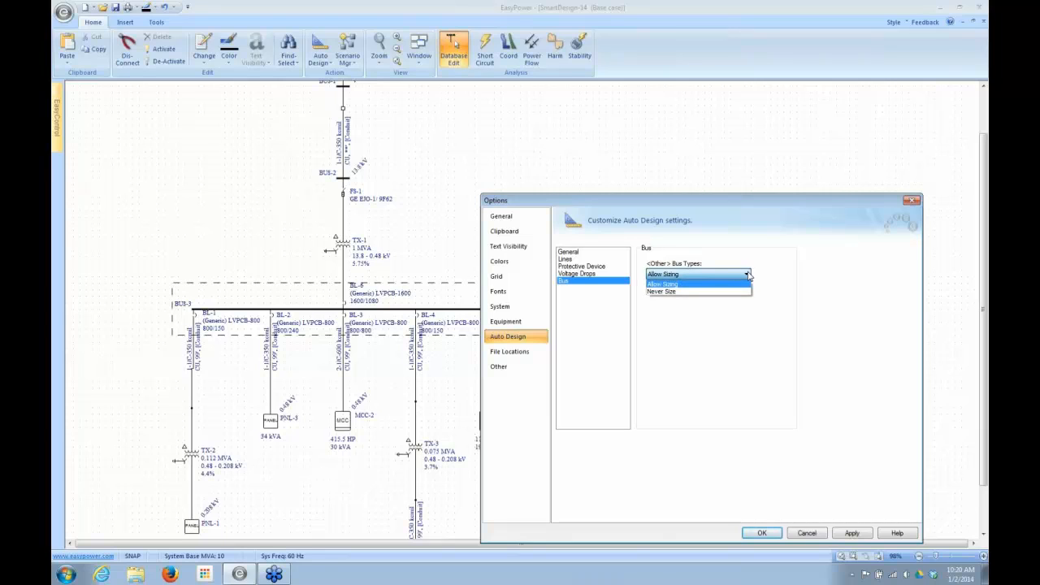
left_click(748, 275)
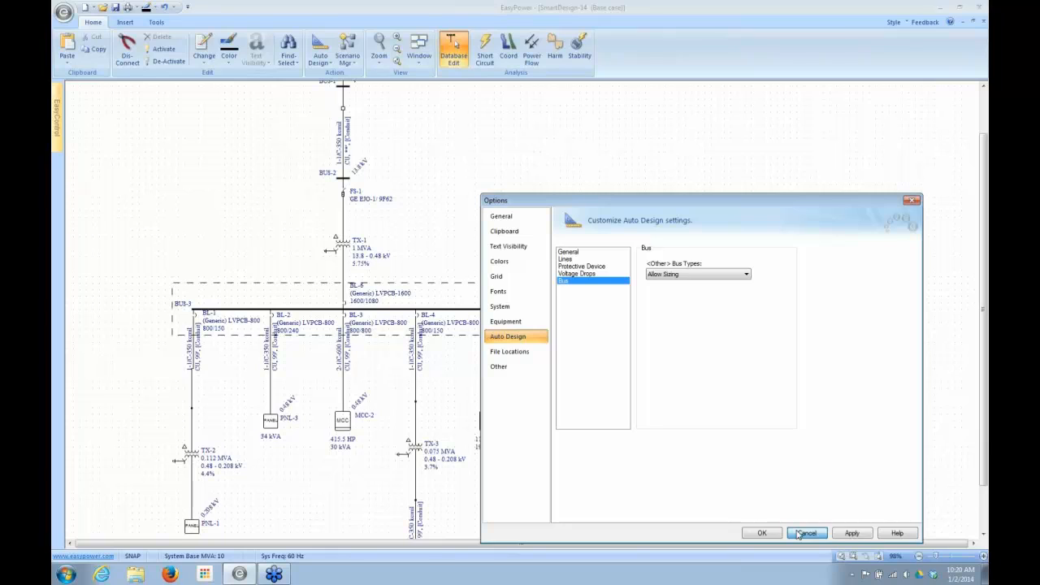
- Try Generic-2 as the Design Library Sheet in the general Auto Design settings, and close the options without saving
left_click(579, 252)
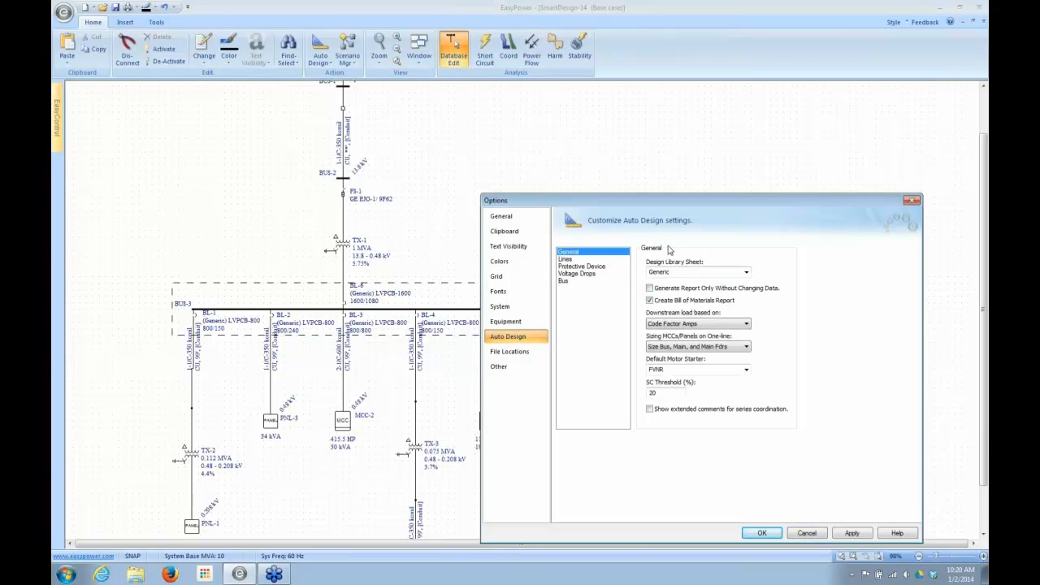
left_click(746, 274)
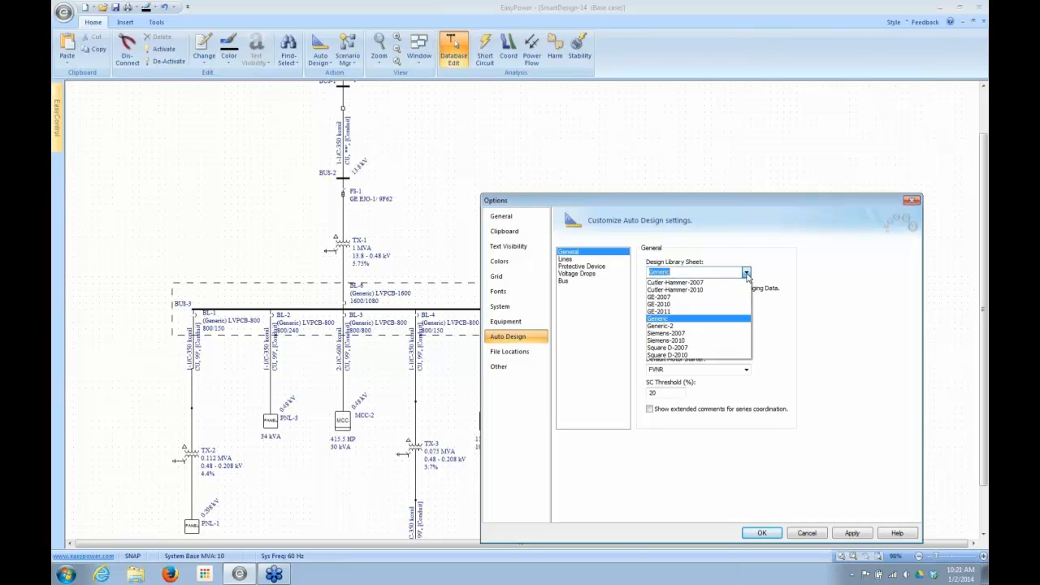
left_click(655, 328)
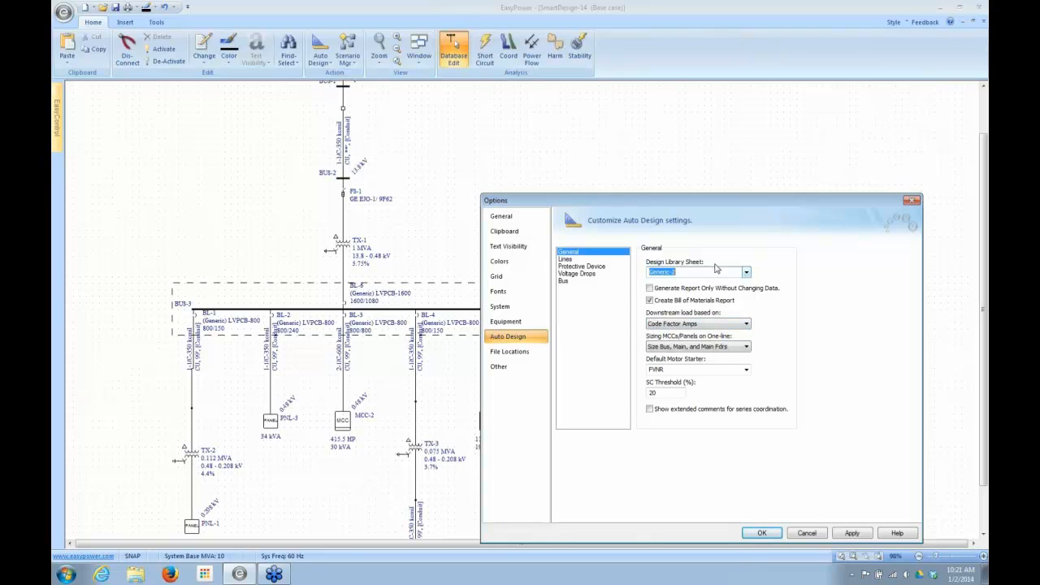
left_click(746, 273)
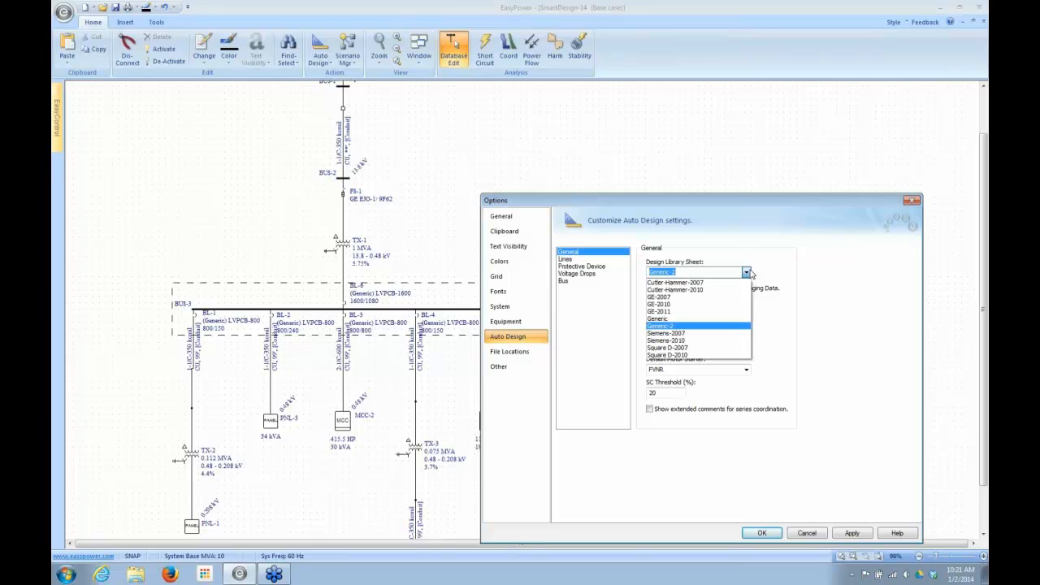
left_click(748, 273)
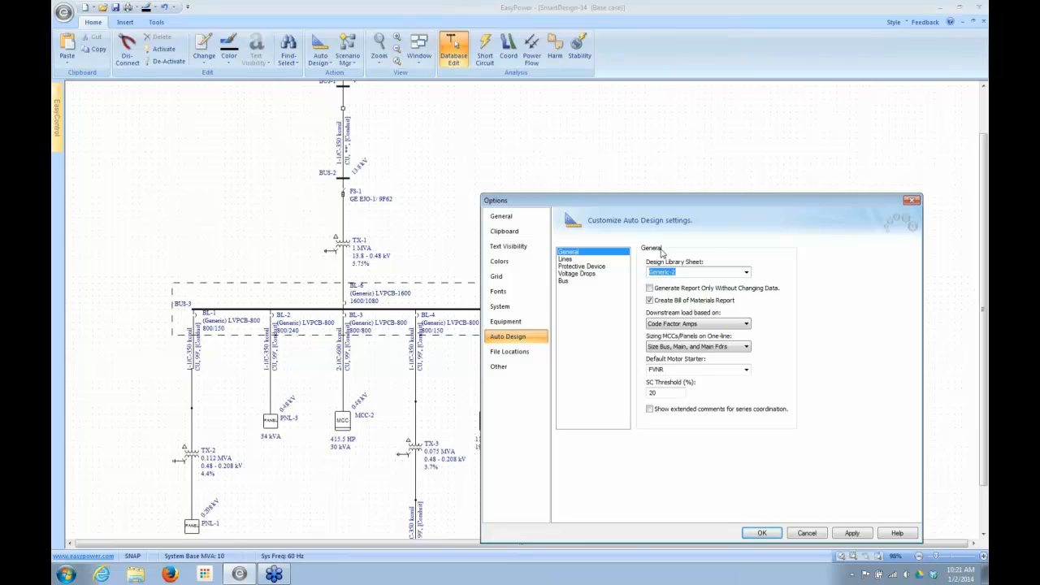
left_click(800, 534)
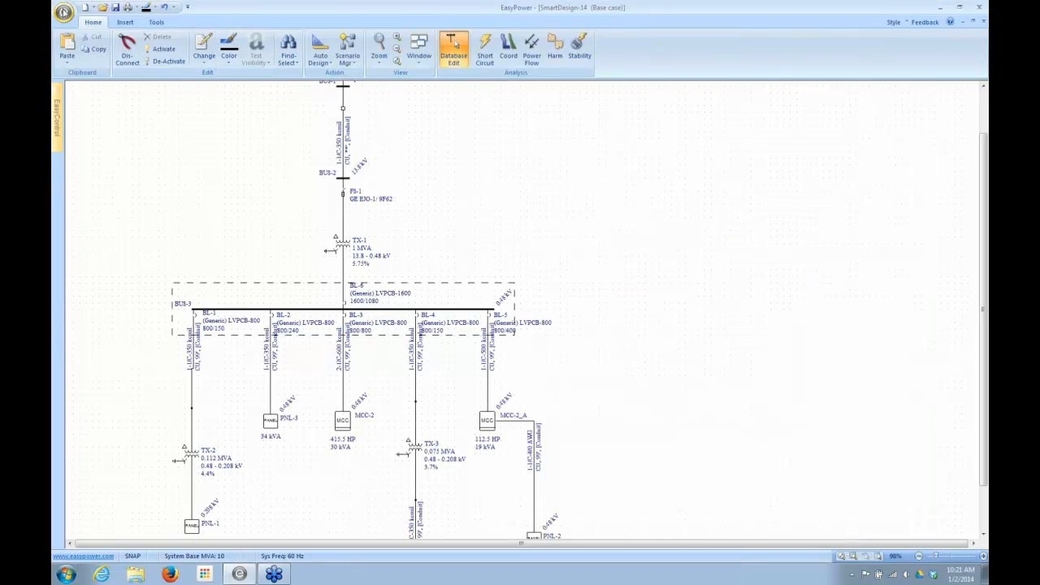
- Open the Stdlib device library file
left_click(63, 13)
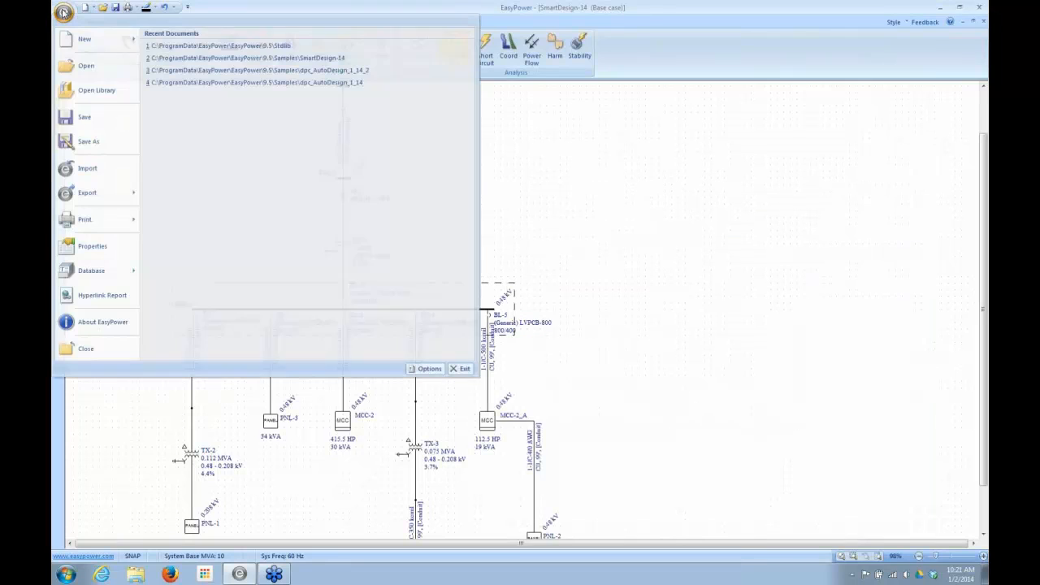
left_click(96, 90)
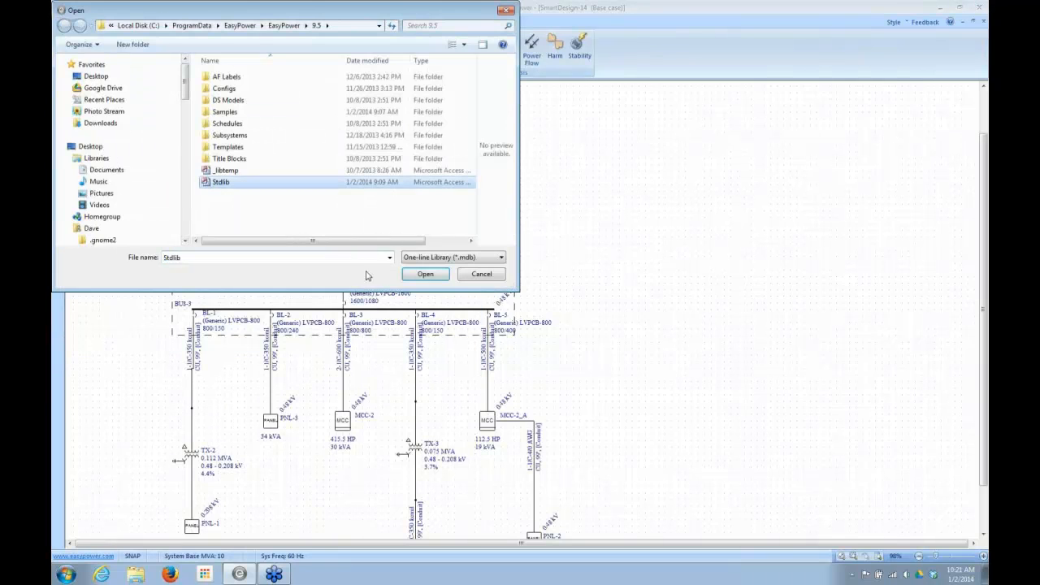
left_click(425, 274)
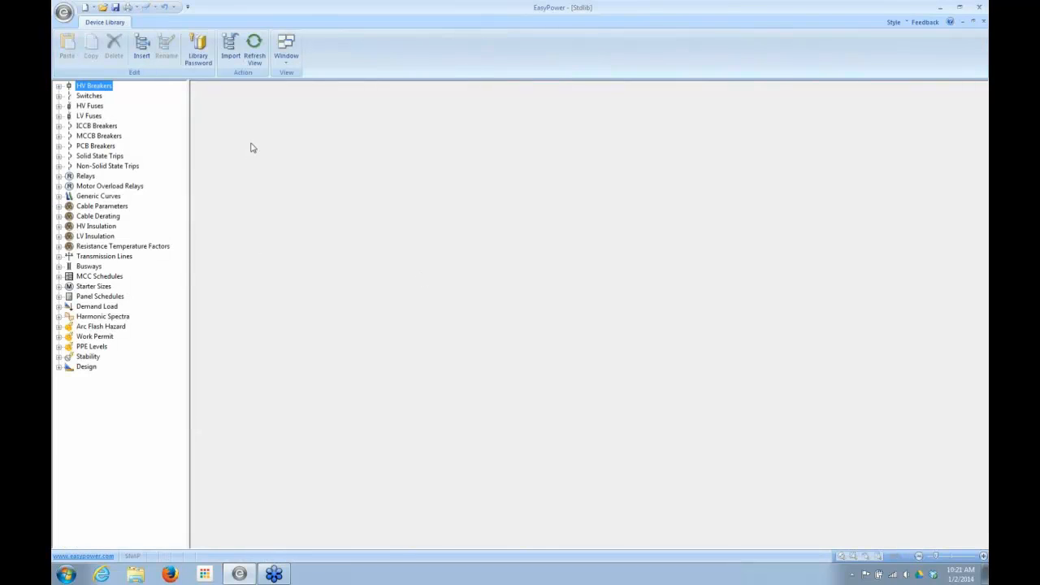
- Open the Generic-2 sheet from the US design sheets in the device library
left_click(58, 368)
left_click(69, 377)
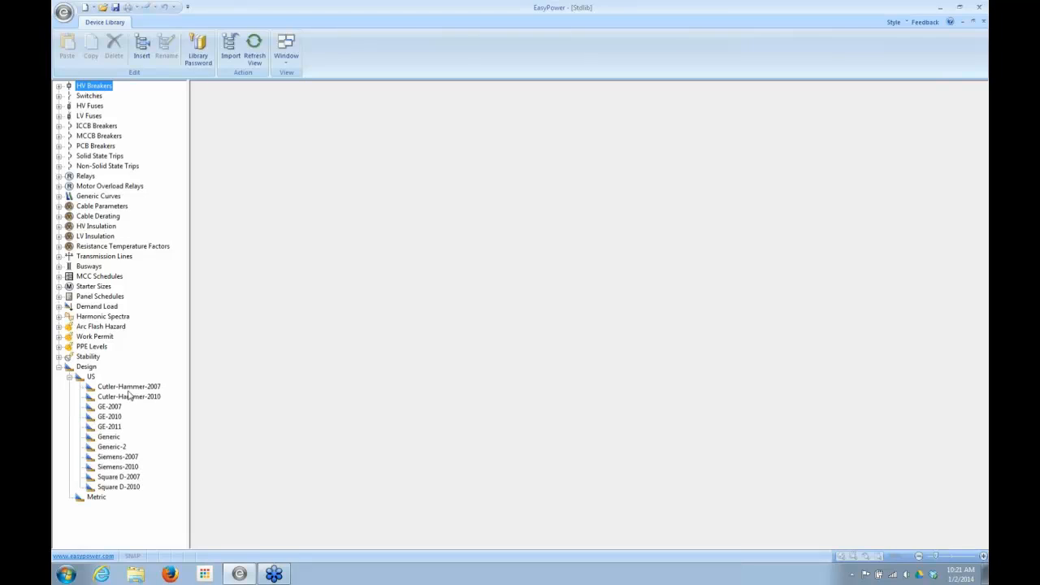
left_click(104, 449)
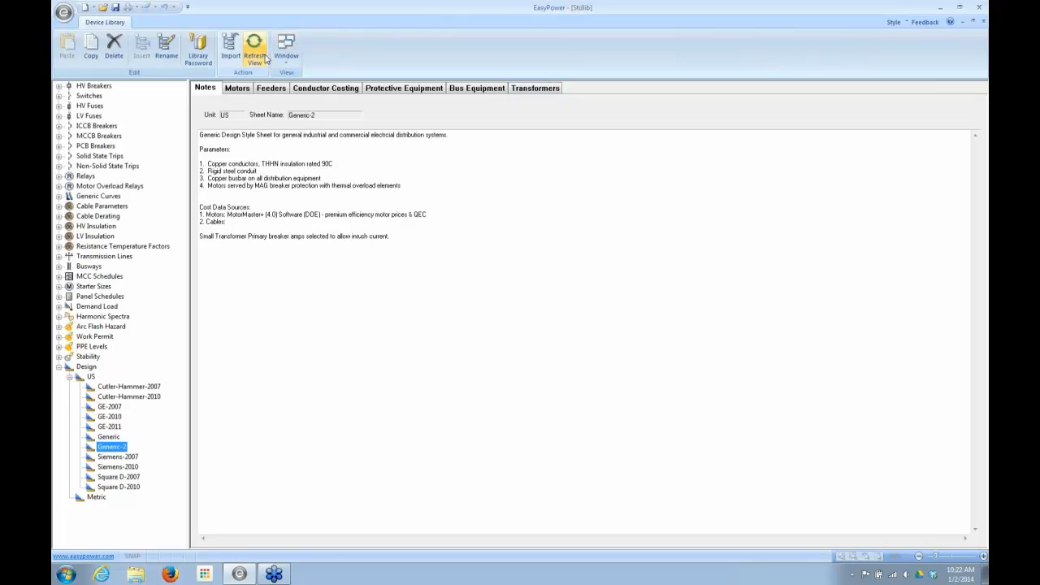
- Examine the Generic-2 motor table at 0.46 kV and the phase insulation choices for the 0.5 HP motor, keeping THHN
left_click(239, 93)
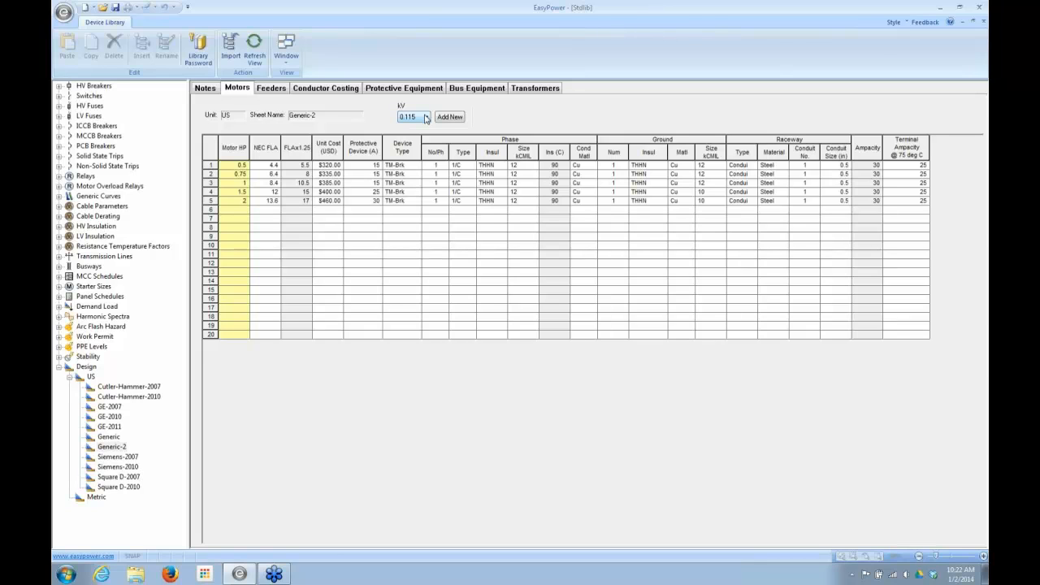
left_click(426, 119)
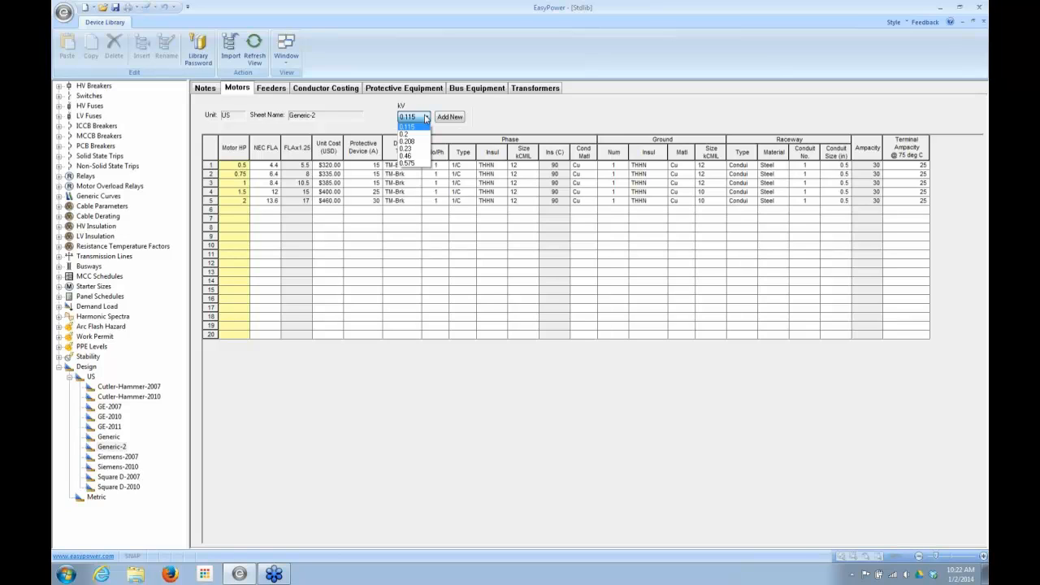
left_click(408, 155)
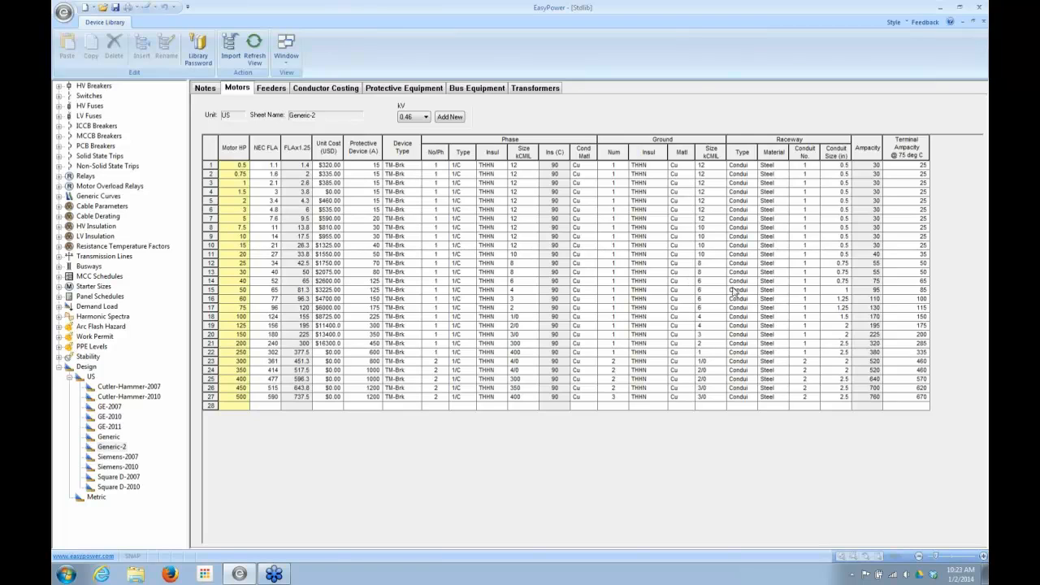
left_click(503, 166)
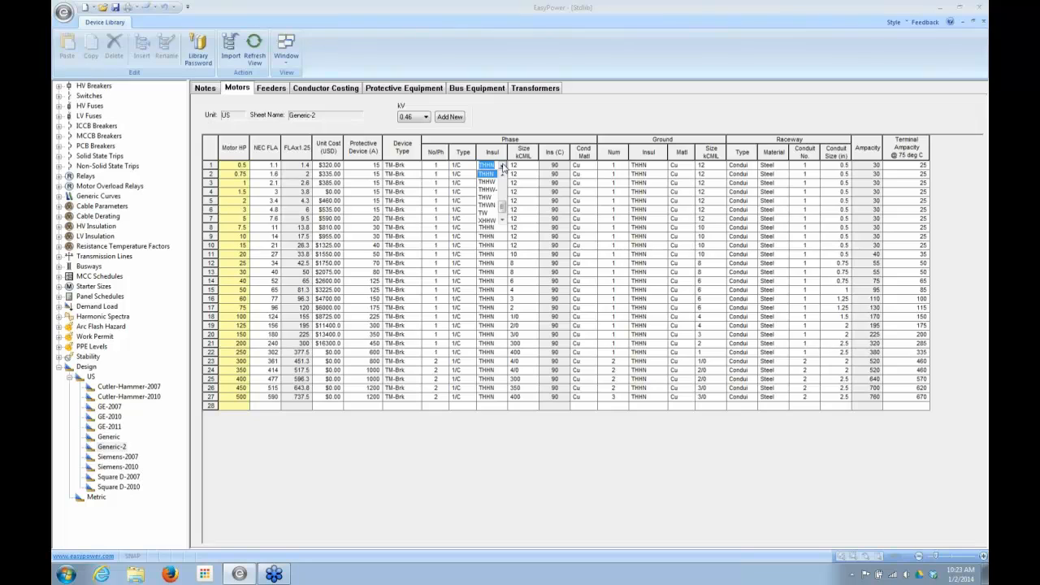
left_click(503, 166)
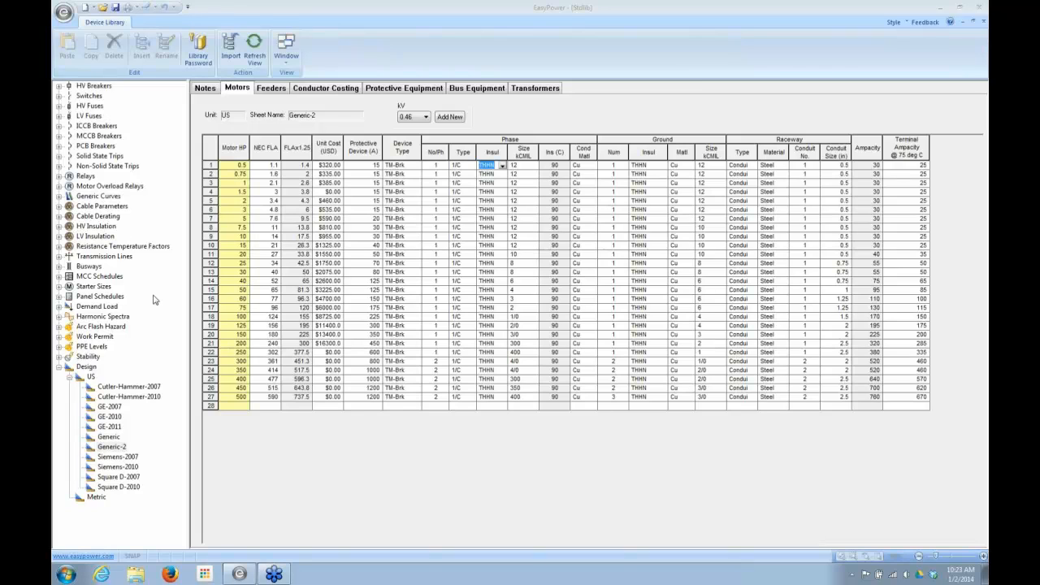
- Examine the Generic-2 feeder table for 3 Phase - 4 Wire and the sheet's protective equipment table
left_click(273, 90)
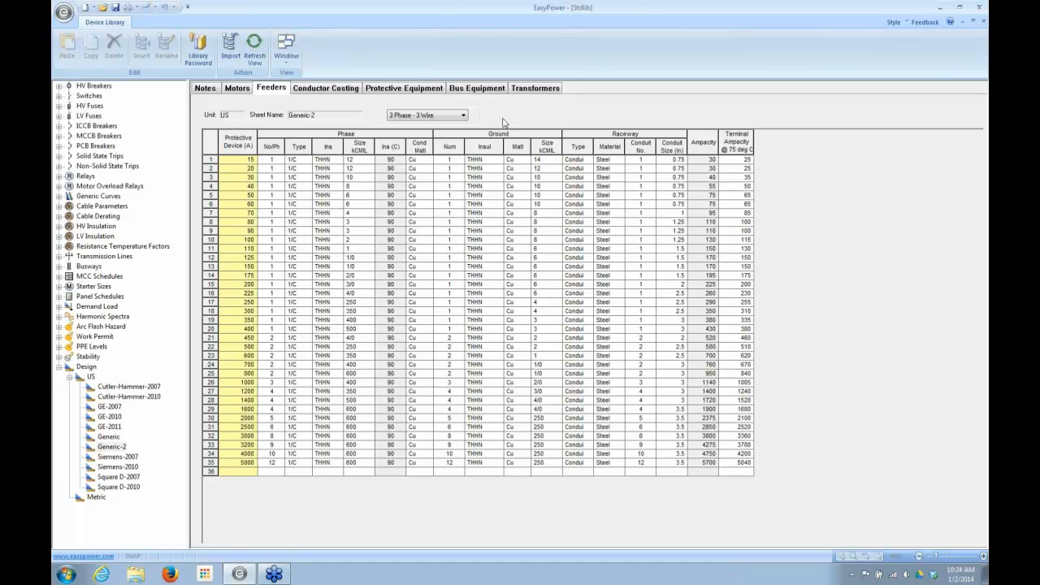
left_click(464, 117)
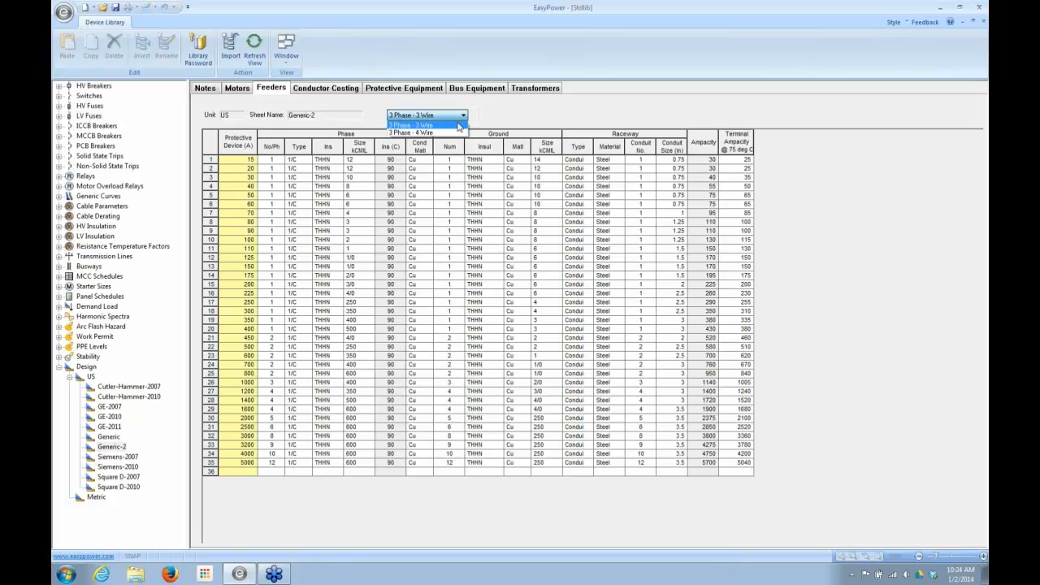
left_click(455, 127)
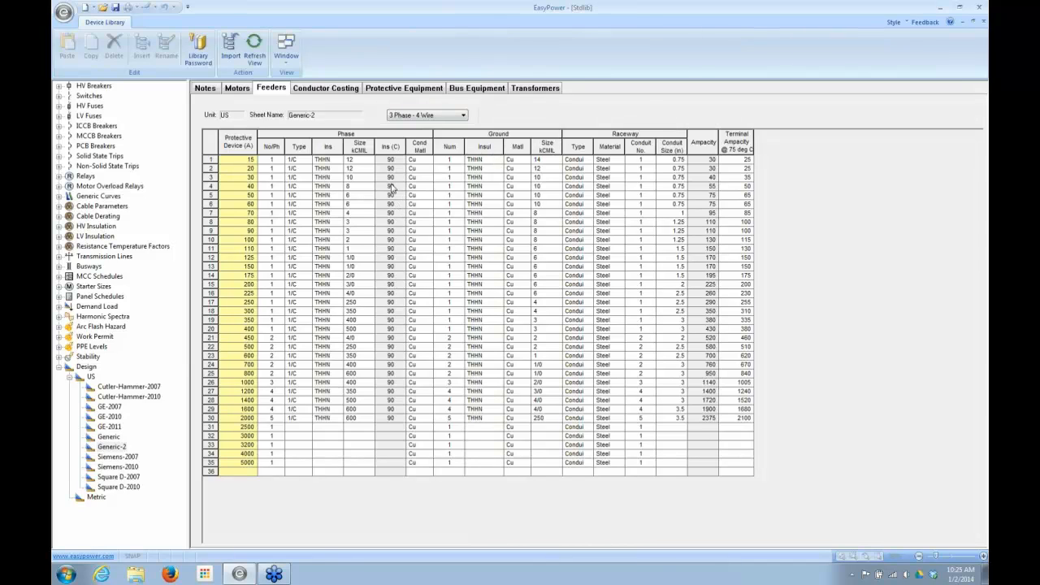
left_click(429, 90)
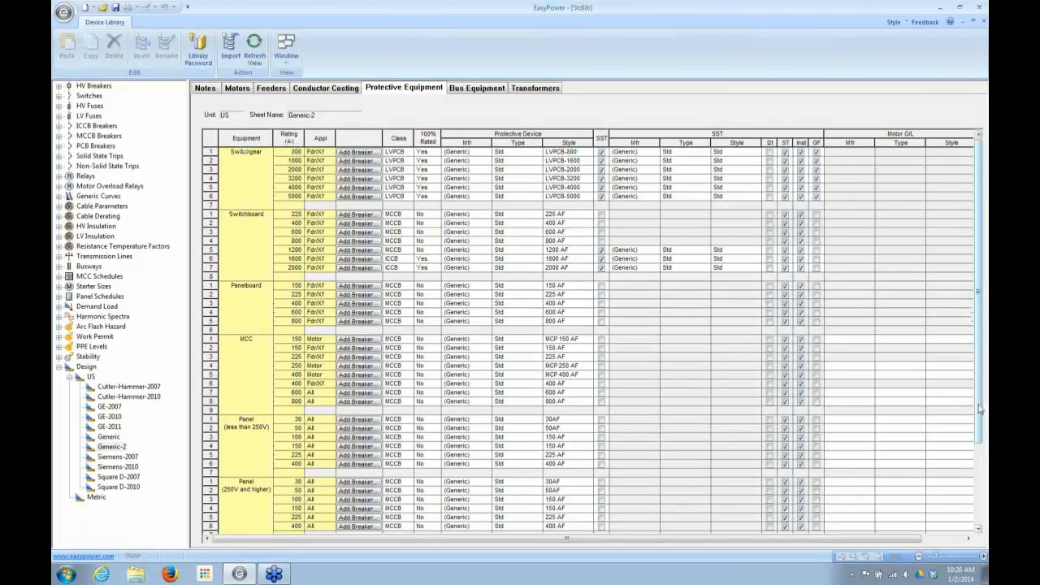
- Open the GE-2011 design sheet and examine its protective equipment and bus equipment tables
left_click_drag(978, 406, 988, 351)
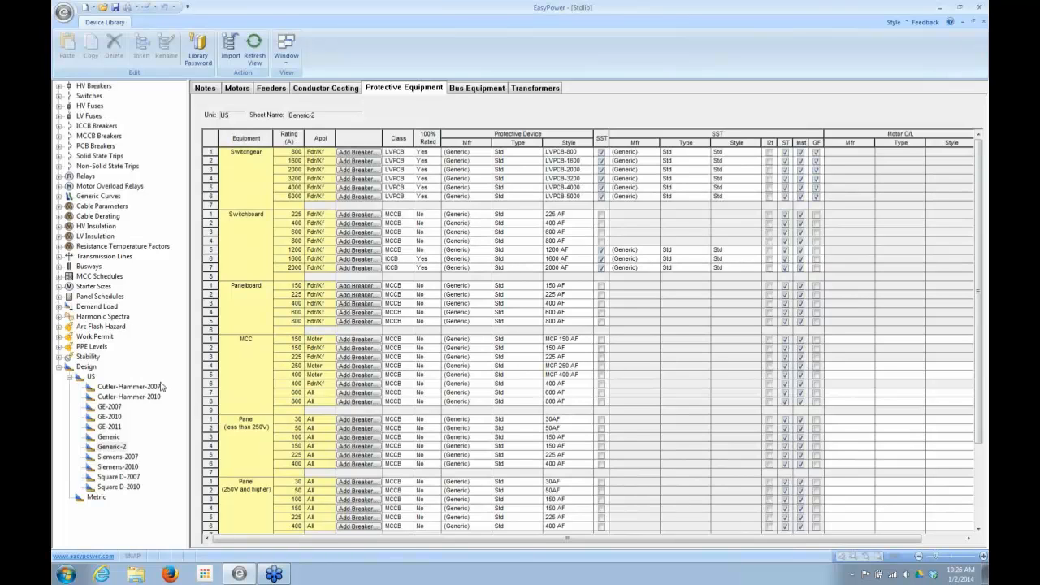
left_click(109, 427)
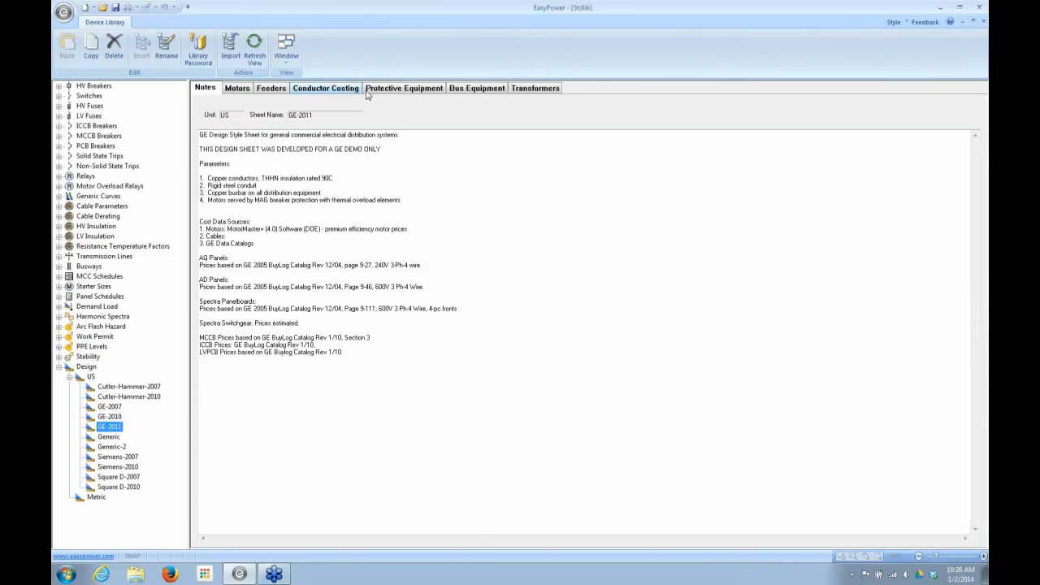
left_click(398, 91)
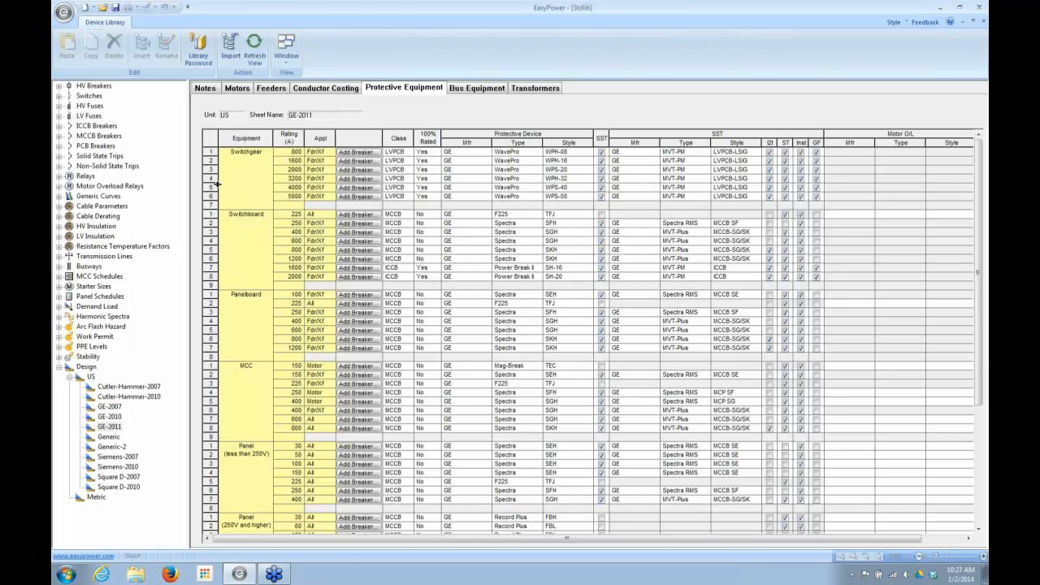
left_click(460, 89)
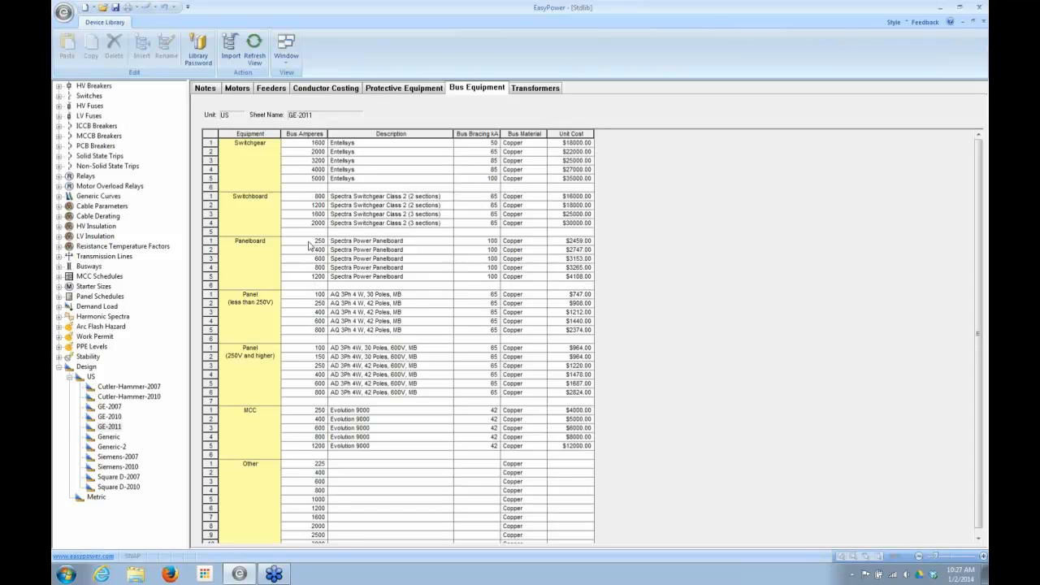
- Examine the GE-2011 transformer table for the 0.48 / 0.208 kV voltage pair
left_click(526, 88)
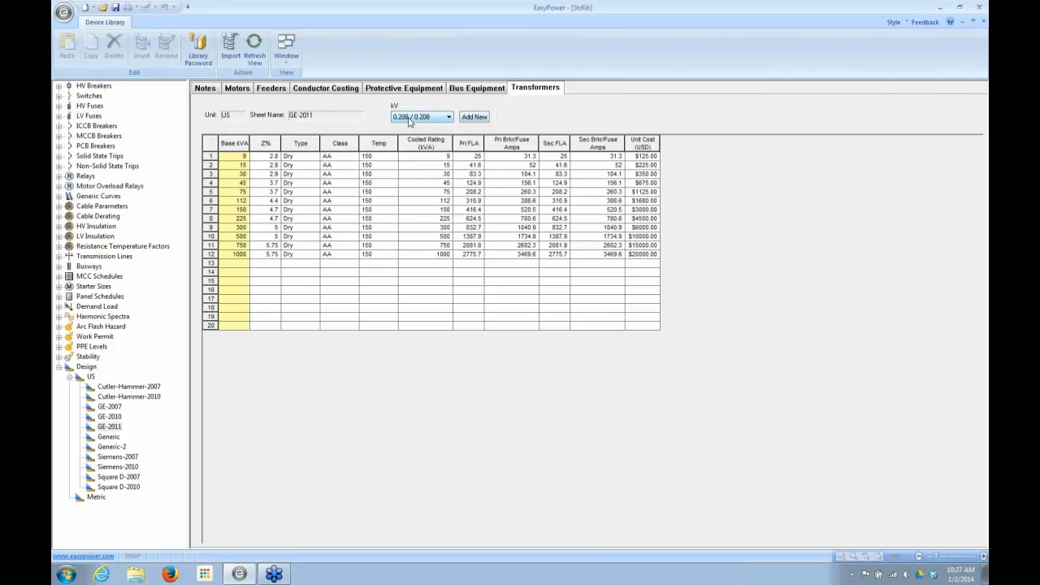
left_click(448, 117)
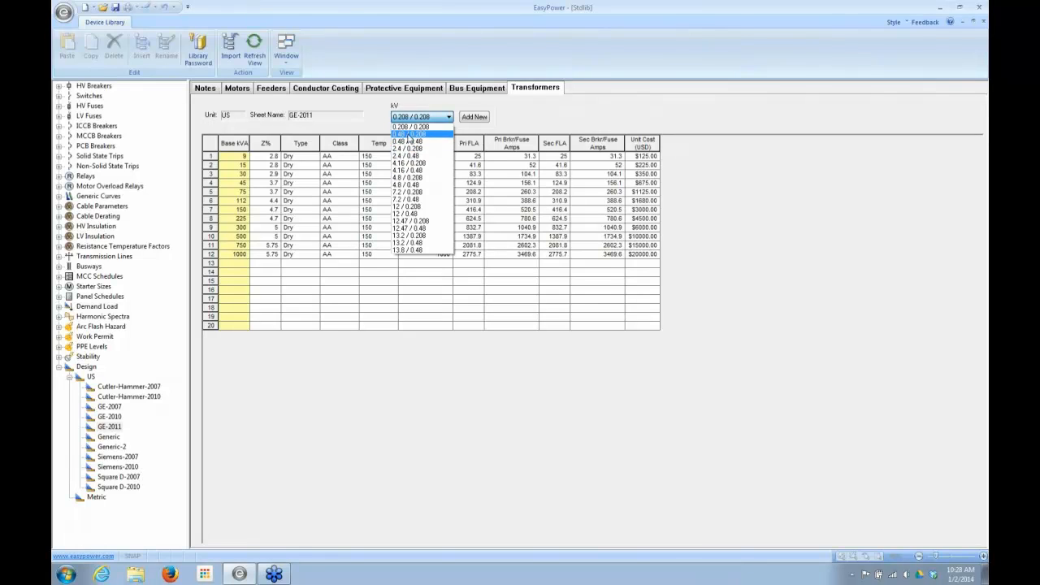
left_click(410, 134)
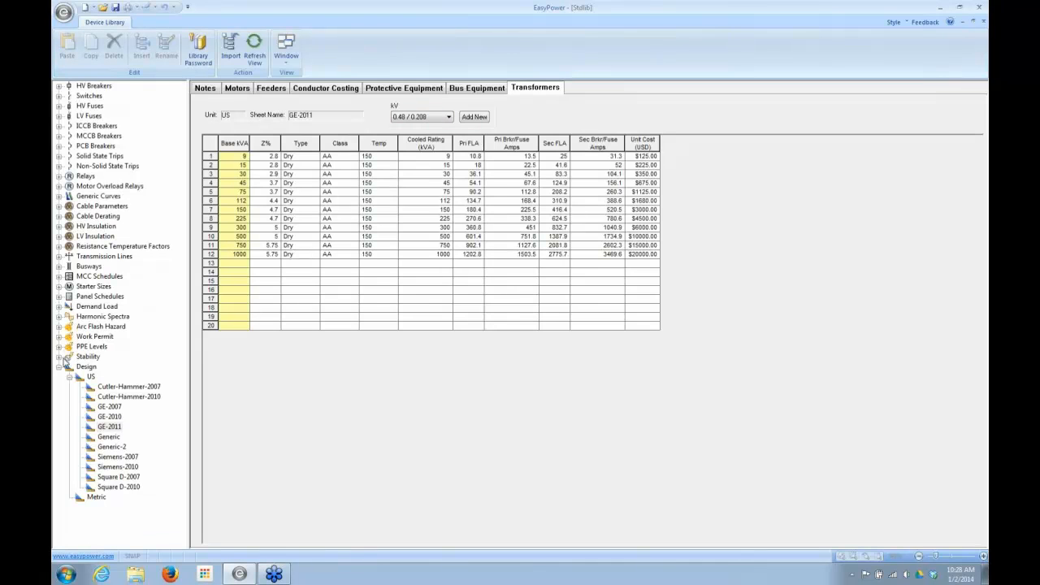
- Examine the code demand factors of the (Std) demand load entry and close the device library
left_click(59, 367)
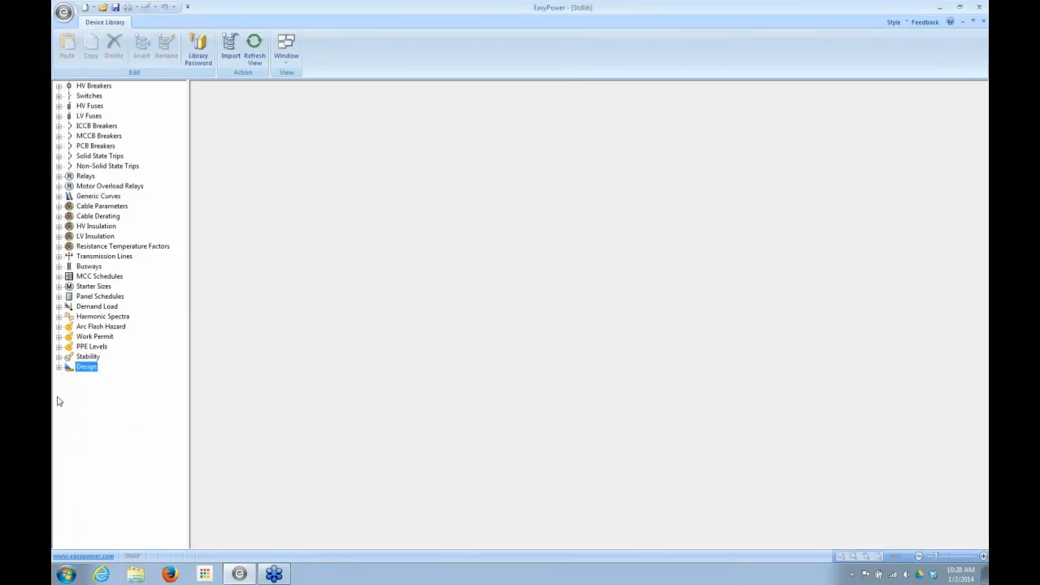
left_click(59, 308)
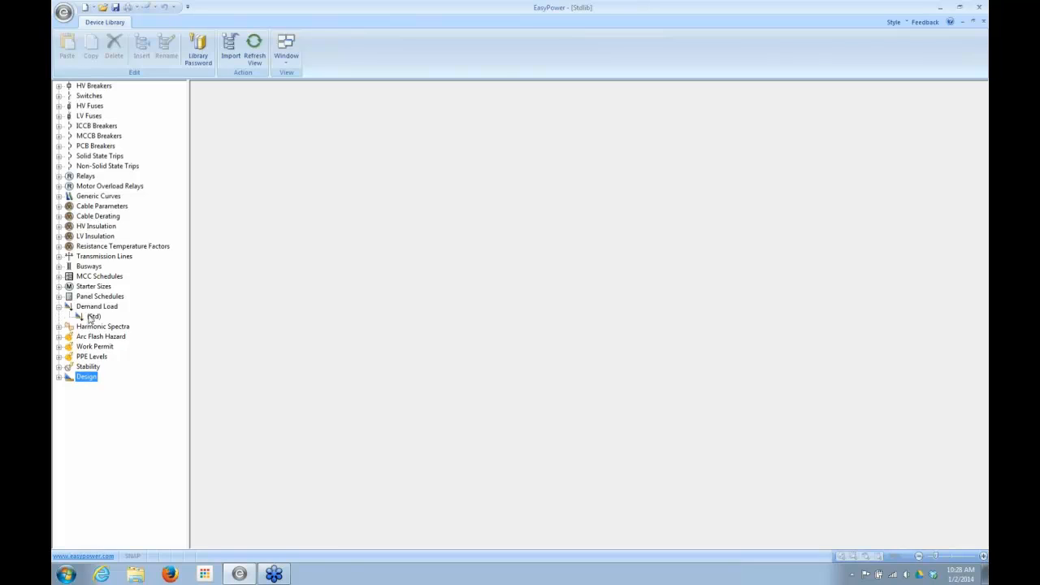
left_click(91, 316)
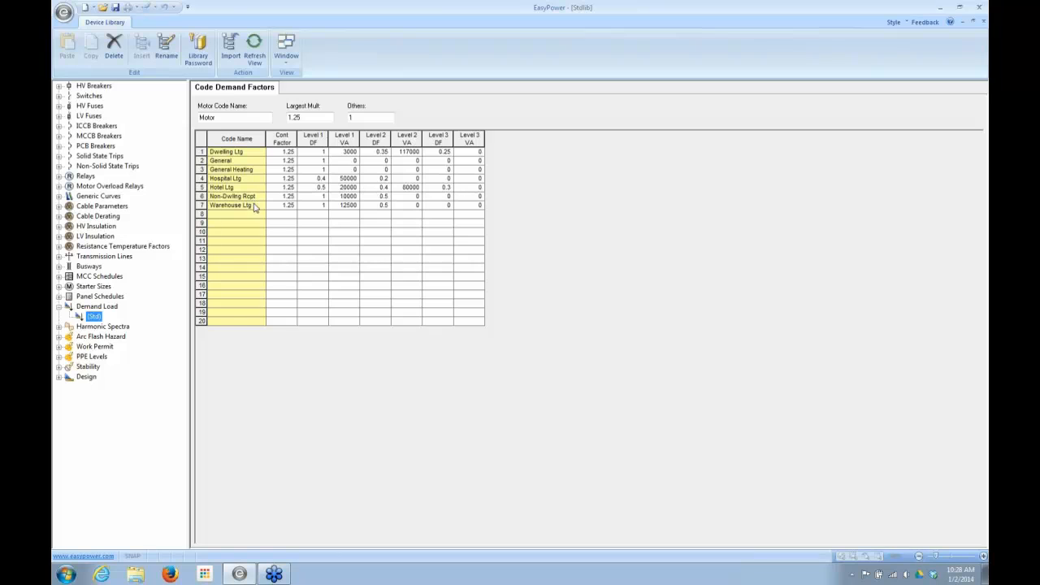
left_click(226, 116)
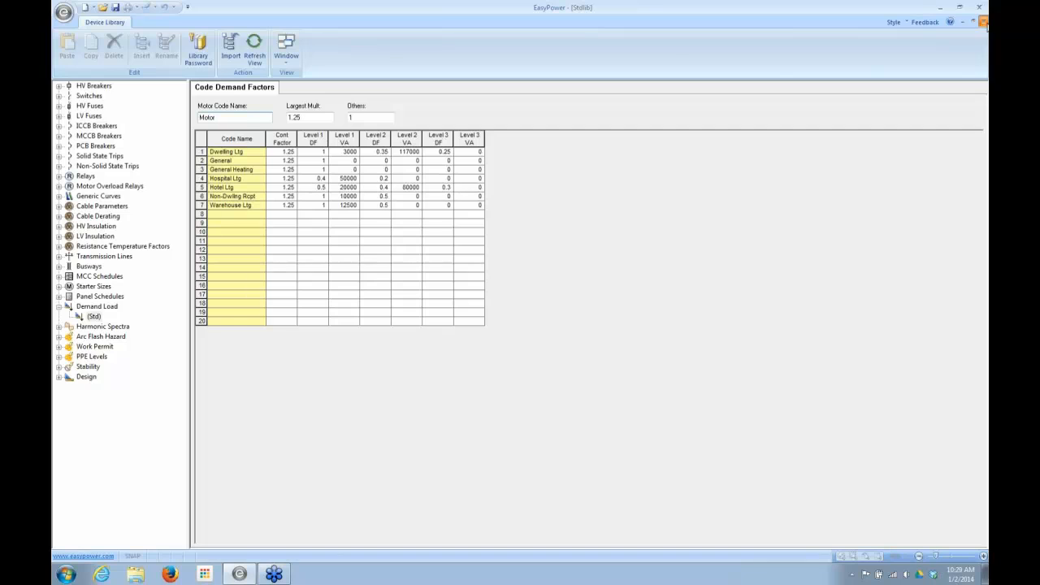
left_click(984, 25)
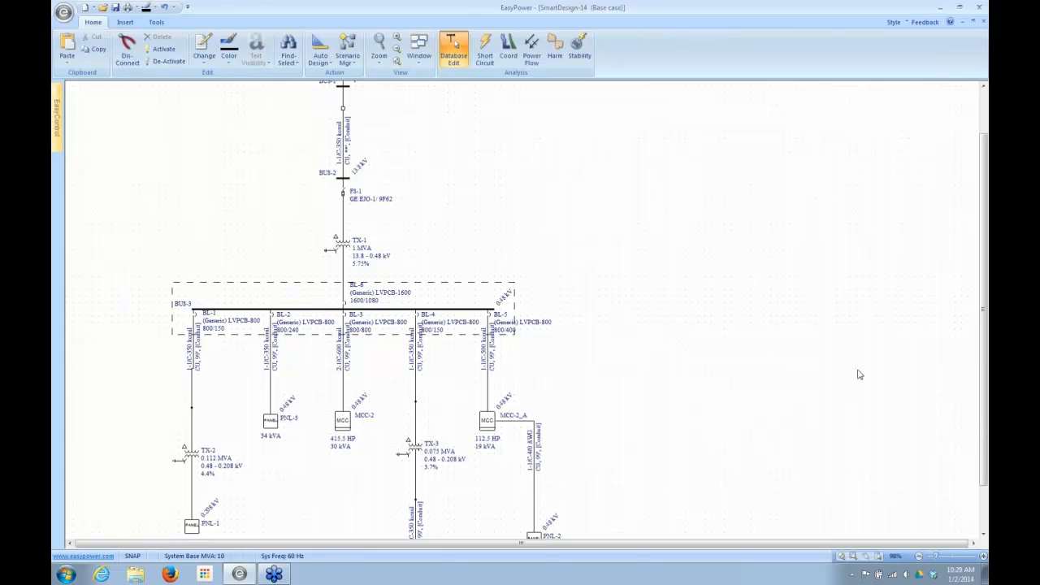
- Change the type of BUS-3 in the SmartDesign-14 one-line to Switchboard
scroll(984, 391, "down", 2)
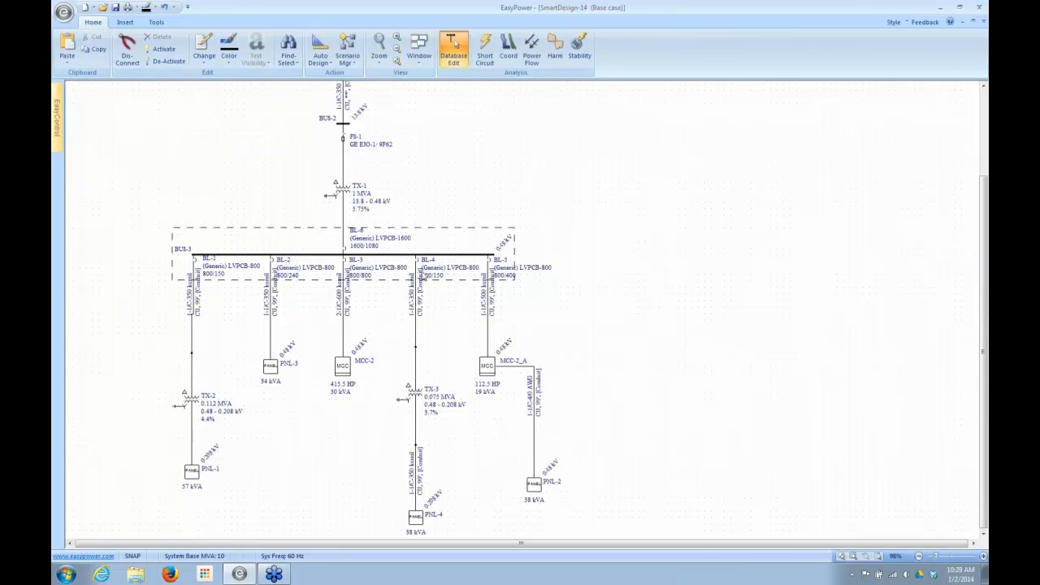
double_click(316, 259)
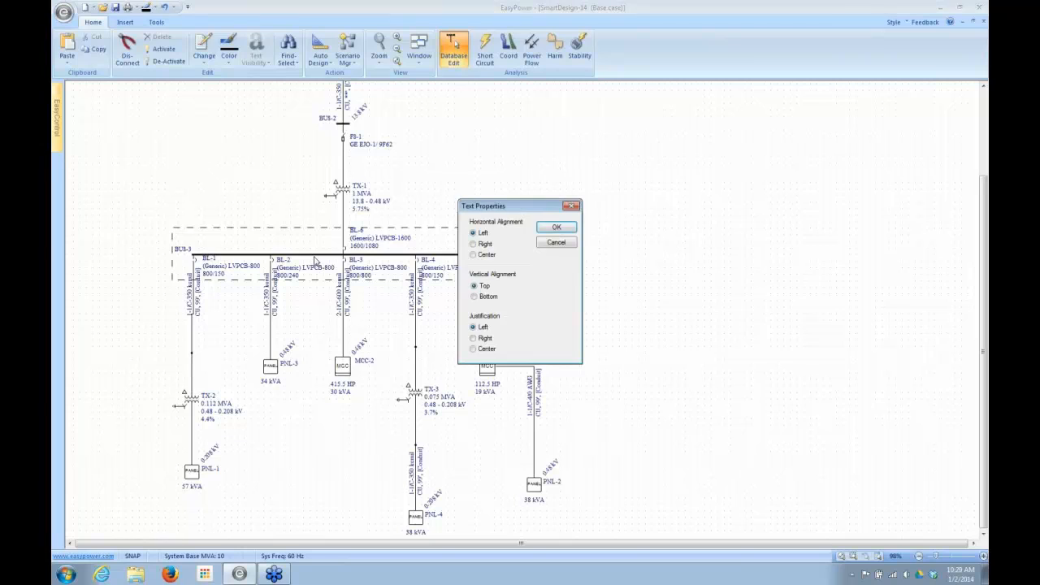
left_click(546, 244)
double_click(330, 255)
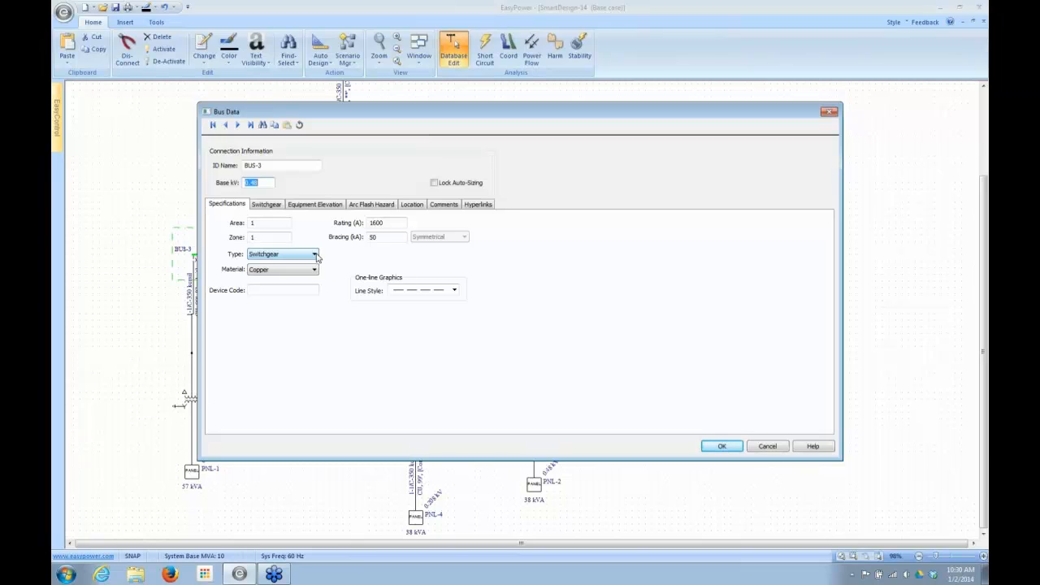
left_click(317, 255)
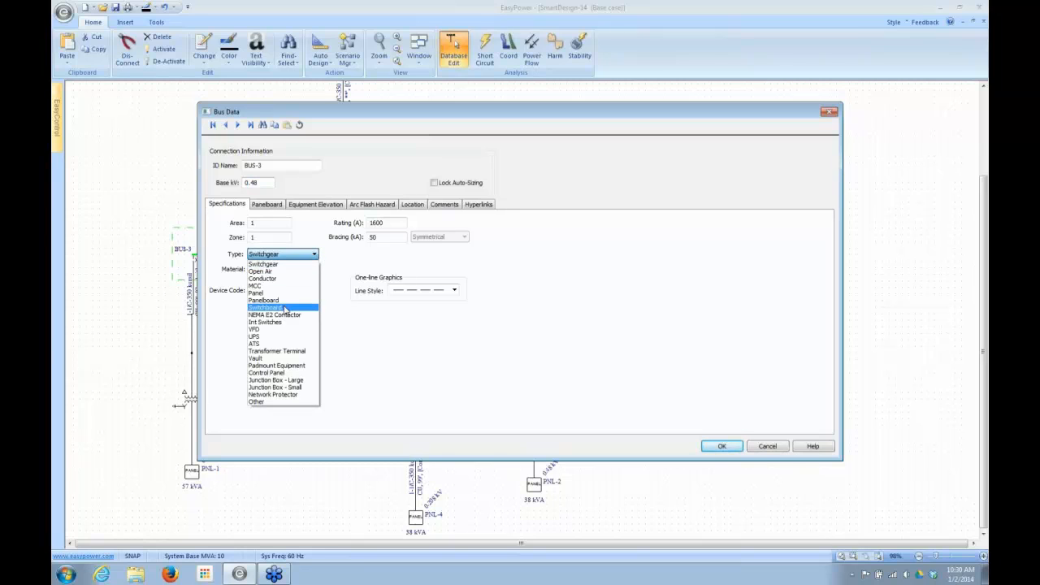
left_click(285, 310)
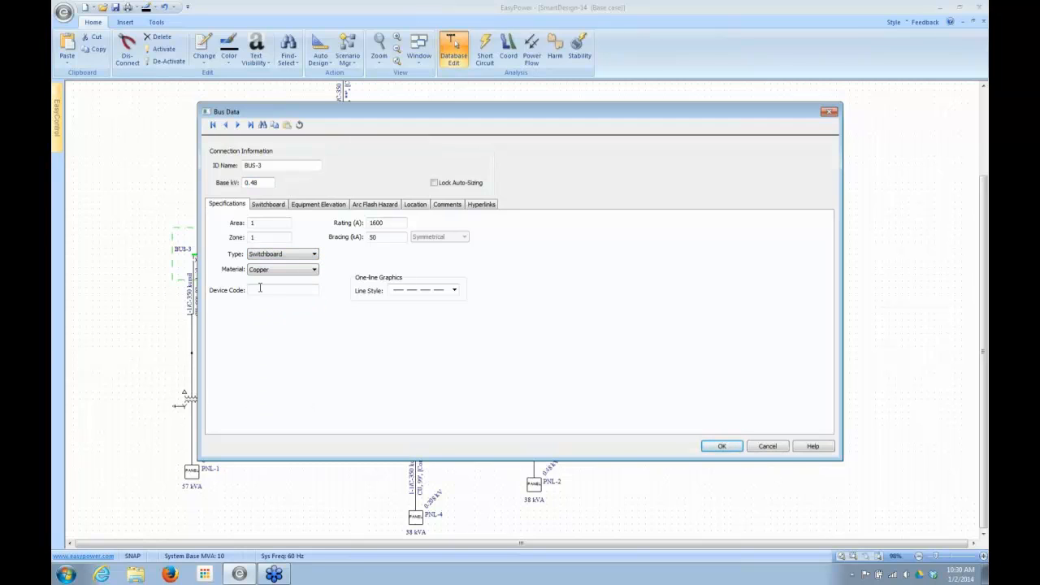
left_click(721, 447)
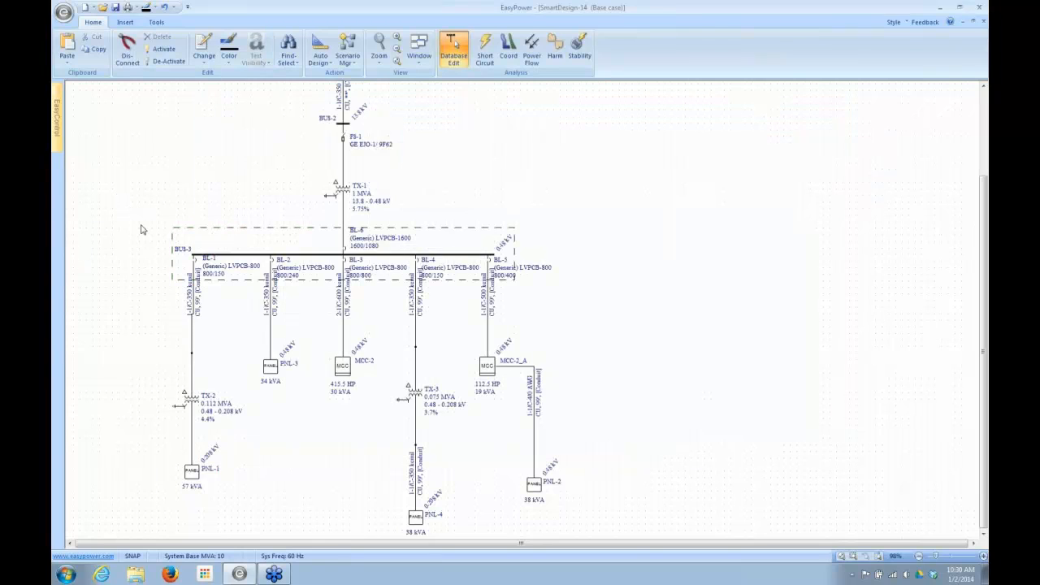
- Run Auto Design on TX-1, BUS-3 and everything below the bus, and check the specifications of breaker BL-1
left_click_drag(141, 225, 562, 538)
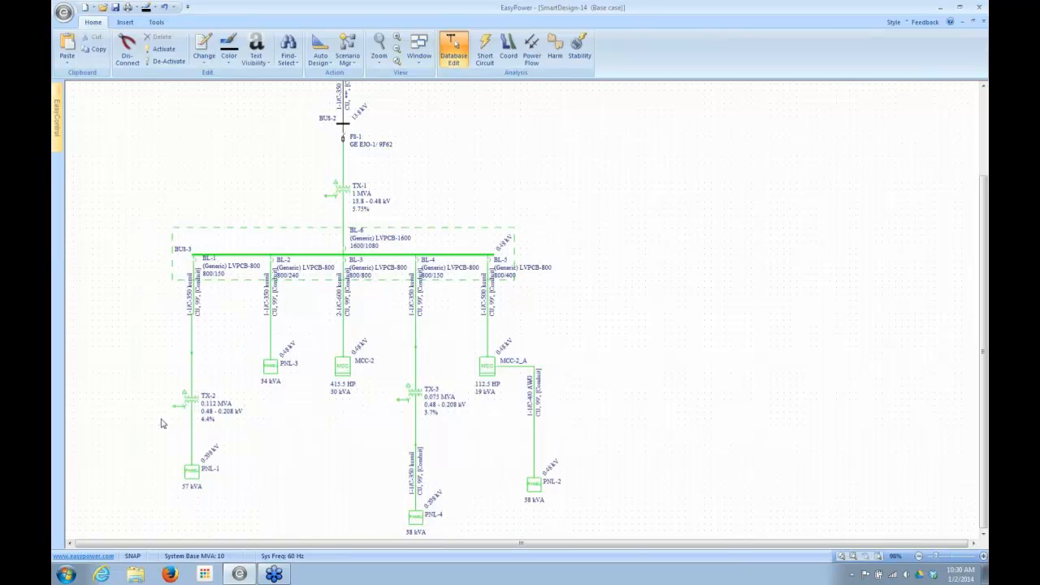
left_click(321, 51)
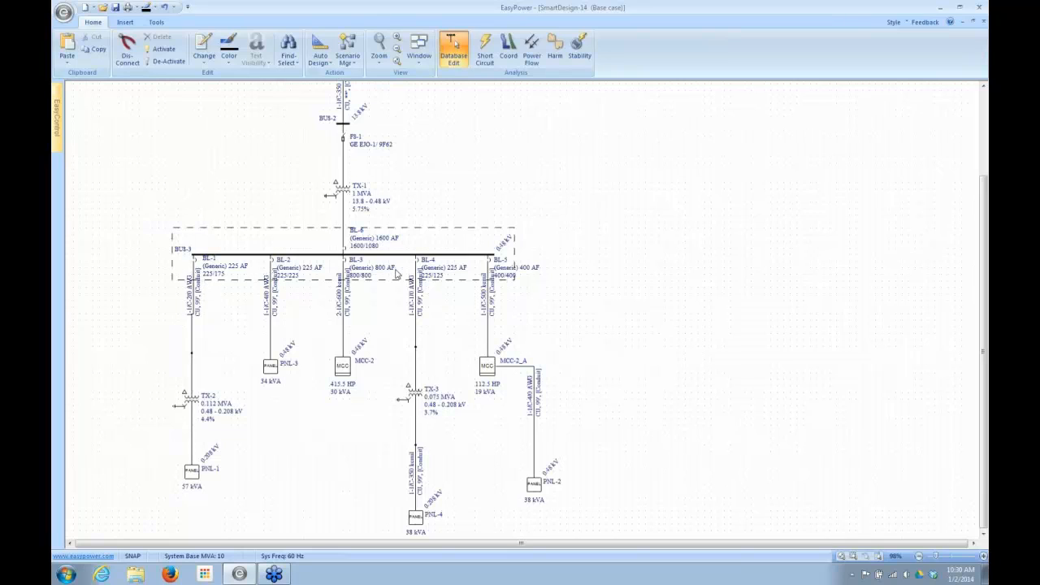
left_click(197, 269)
double_click(197, 269)
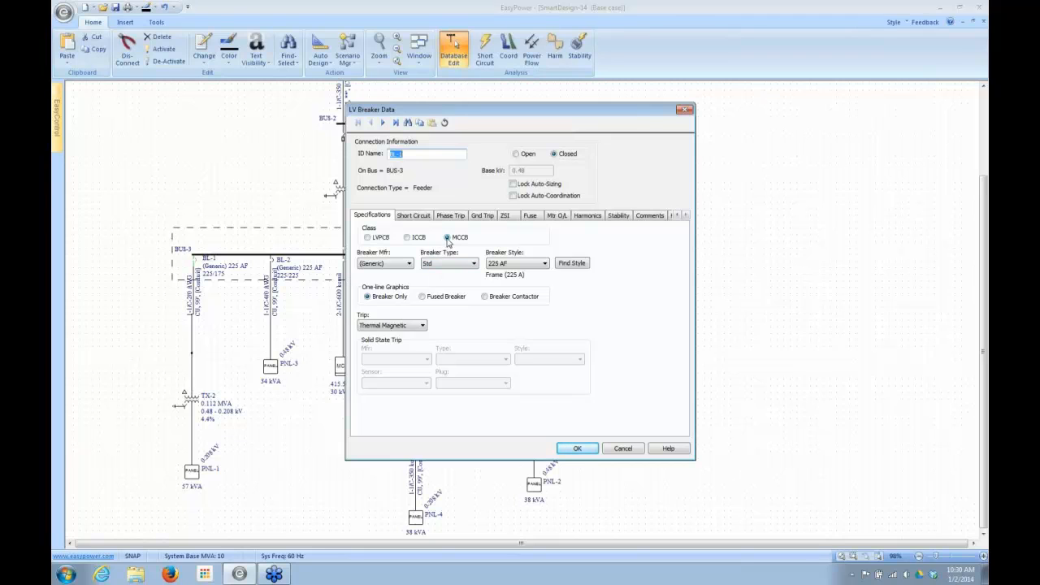
left_click(623, 448)
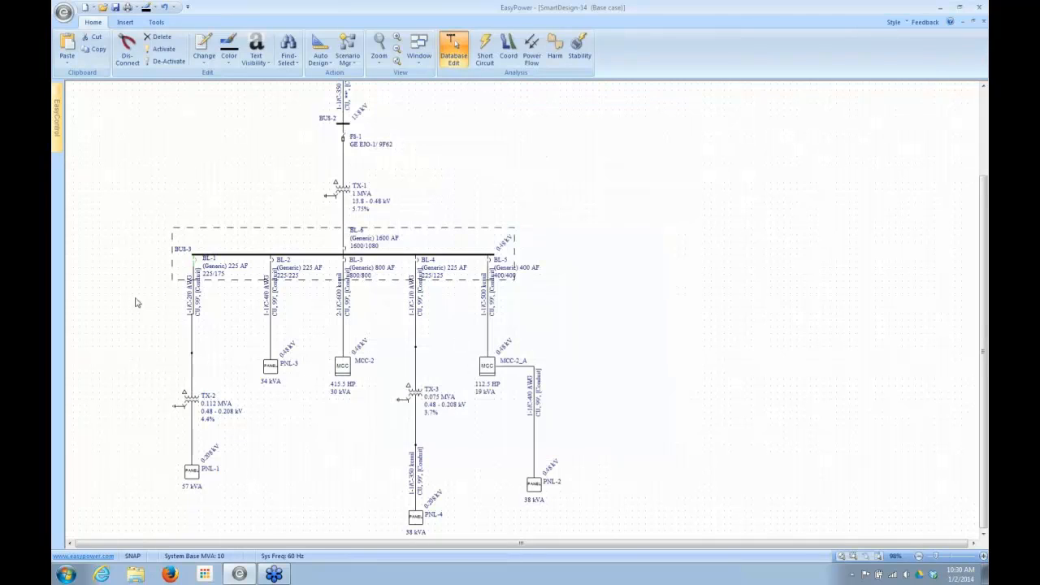
- Review the BUS-3 rating and bracing and the available bus types, keeping Switchboard
double_click(242, 259)
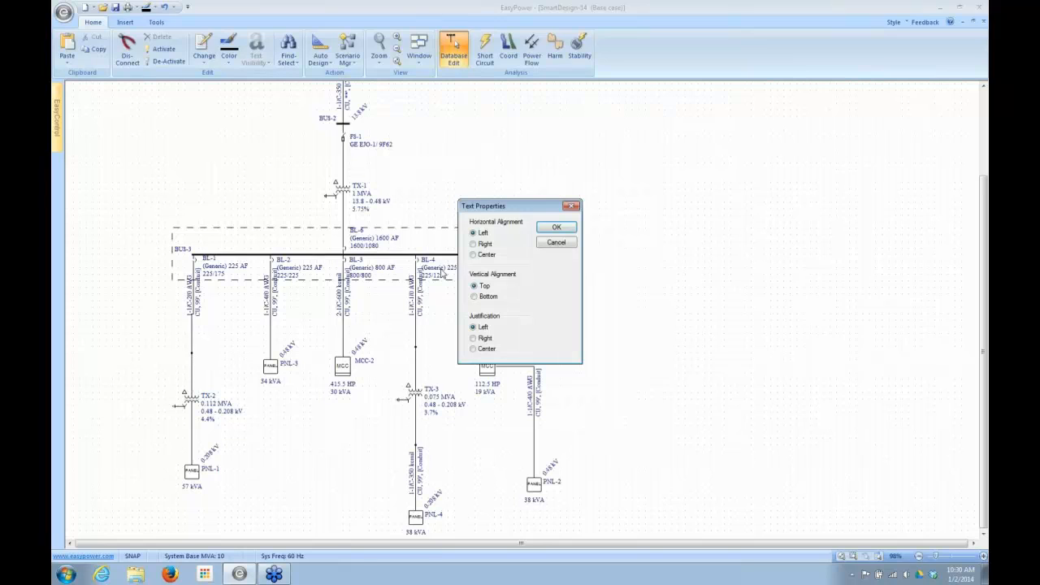
left_click(556, 243)
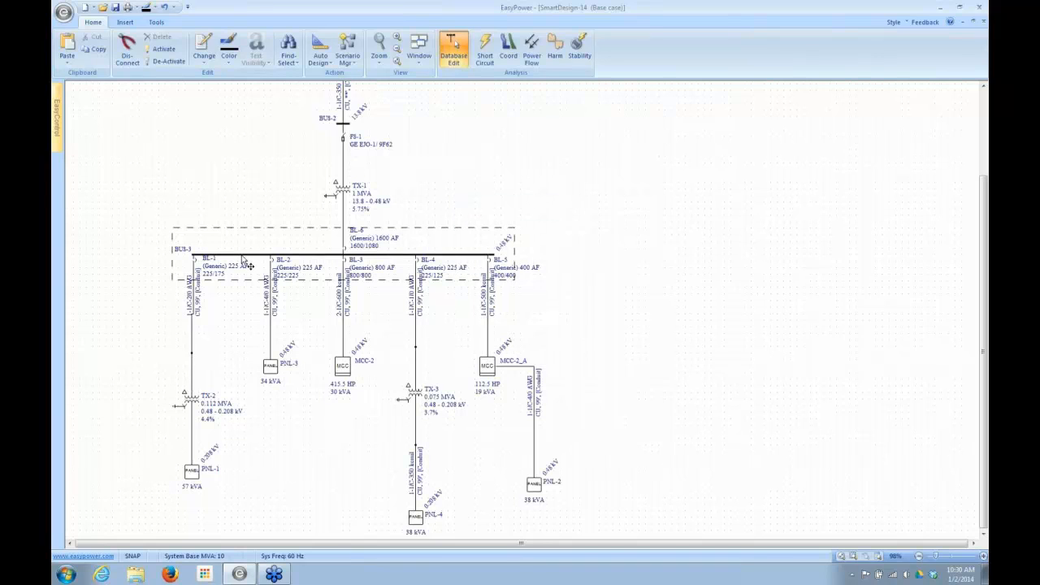
double_click(242, 259)
left_click(556, 243)
scroll(95, 272, "up", 1)
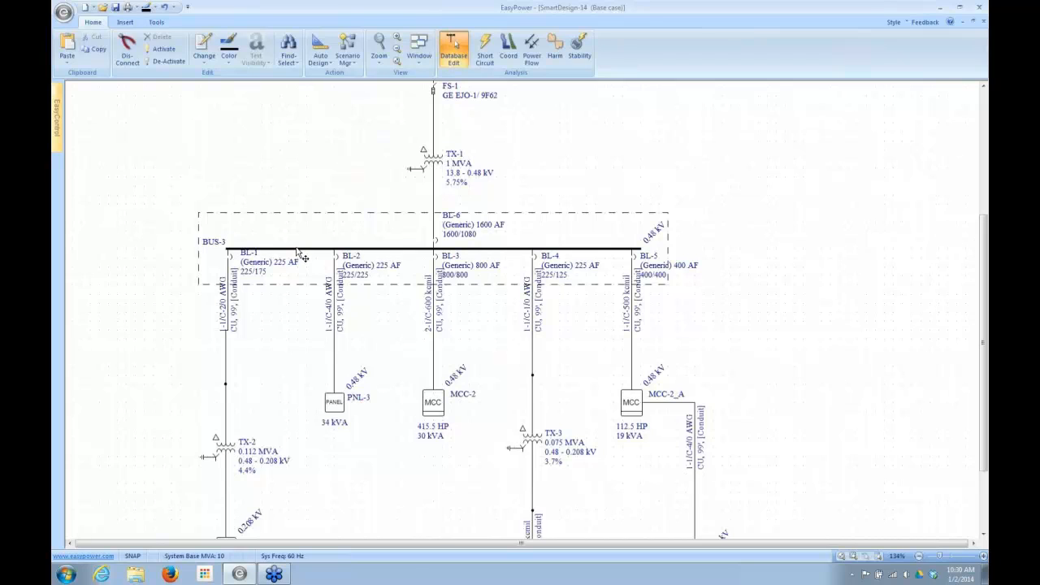
double_click(268, 249)
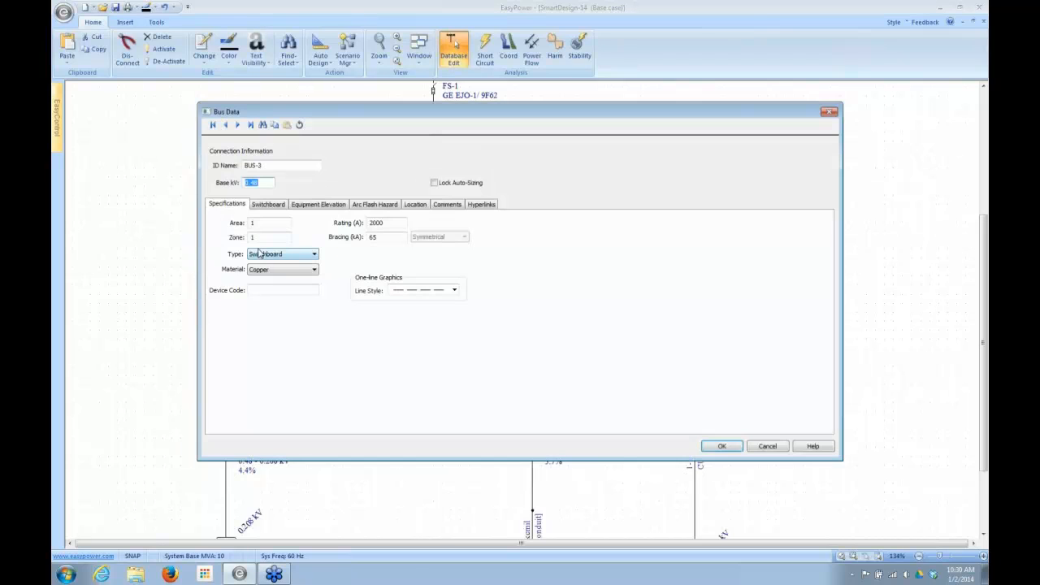
left_click(313, 255)
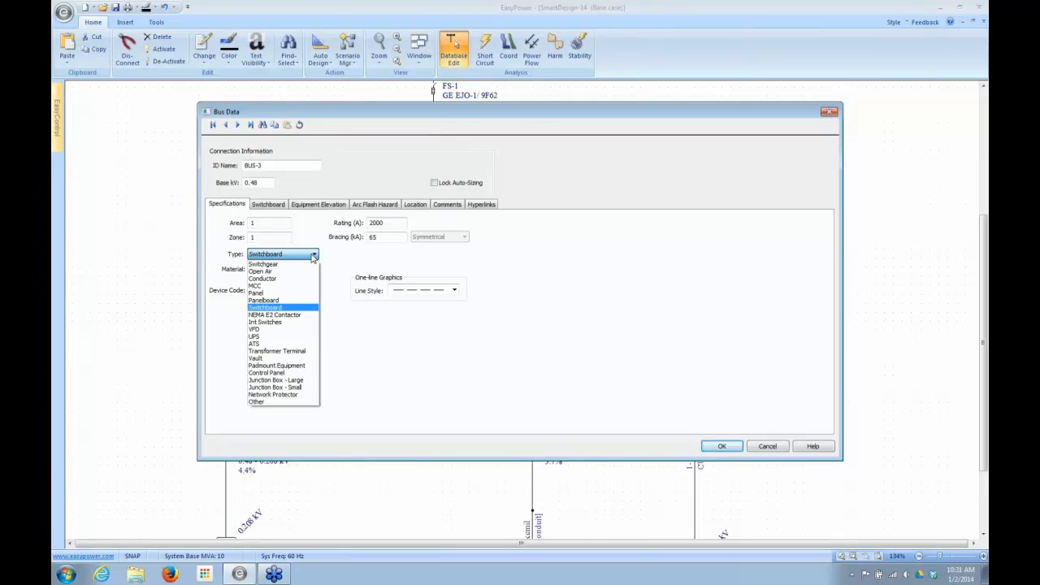
left_click(313, 258)
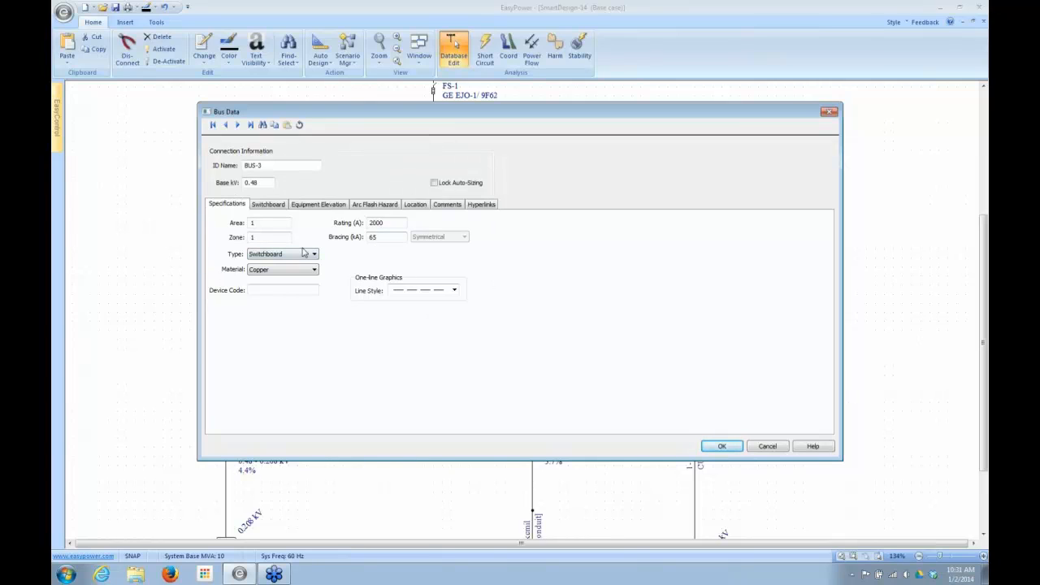
left_click(716, 446)
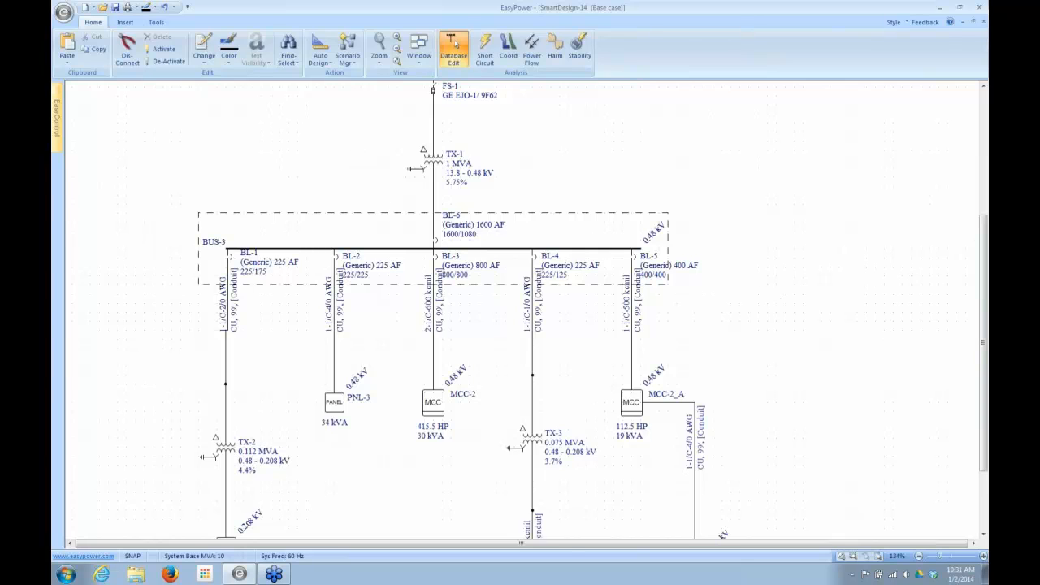
- Review the general Auto Design options, including the design library sheet and bill of materials setting
left_click(321, 65)
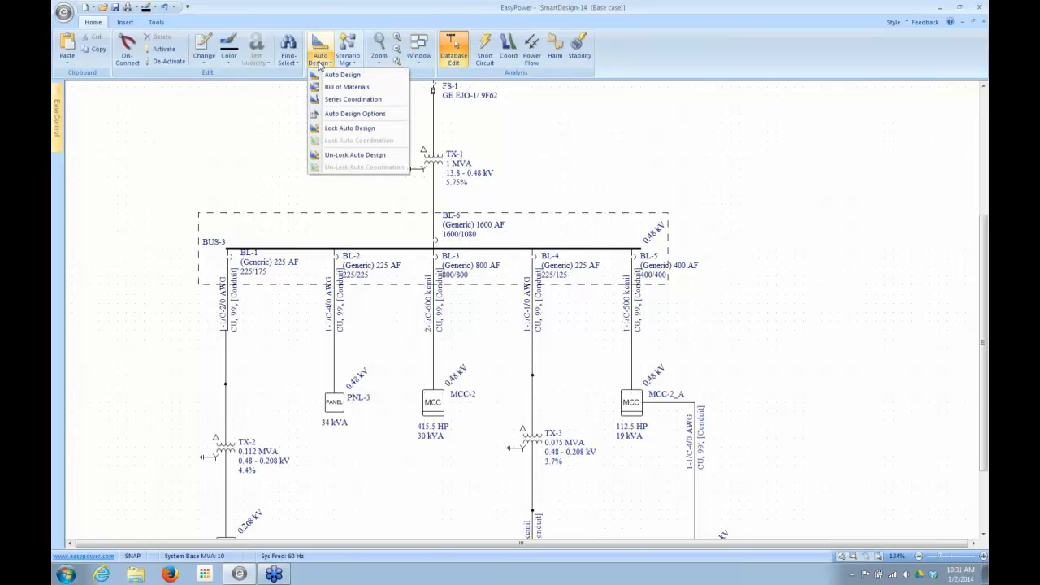
left_click(321, 117)
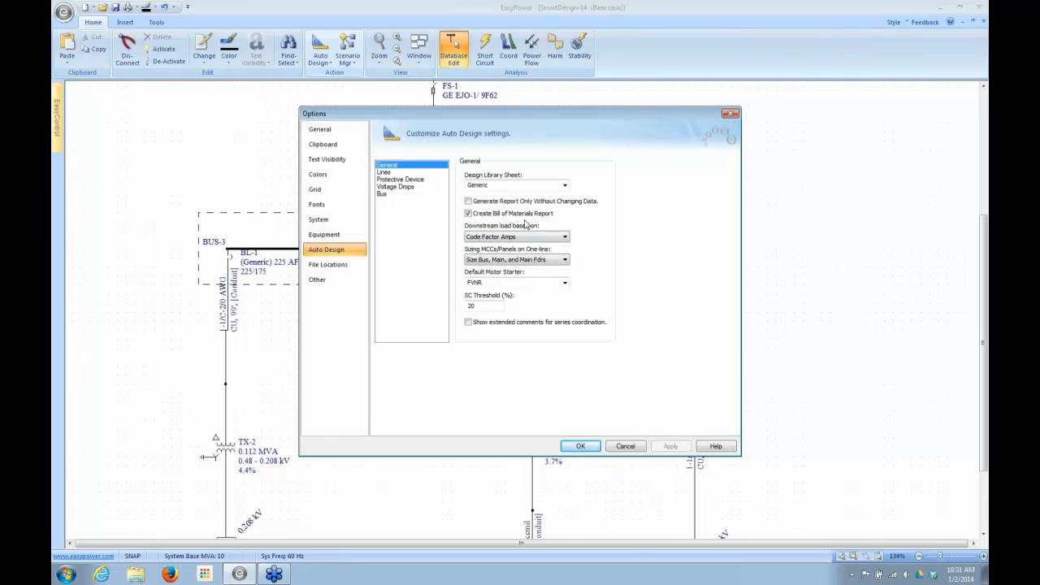
left_click(578, 447)
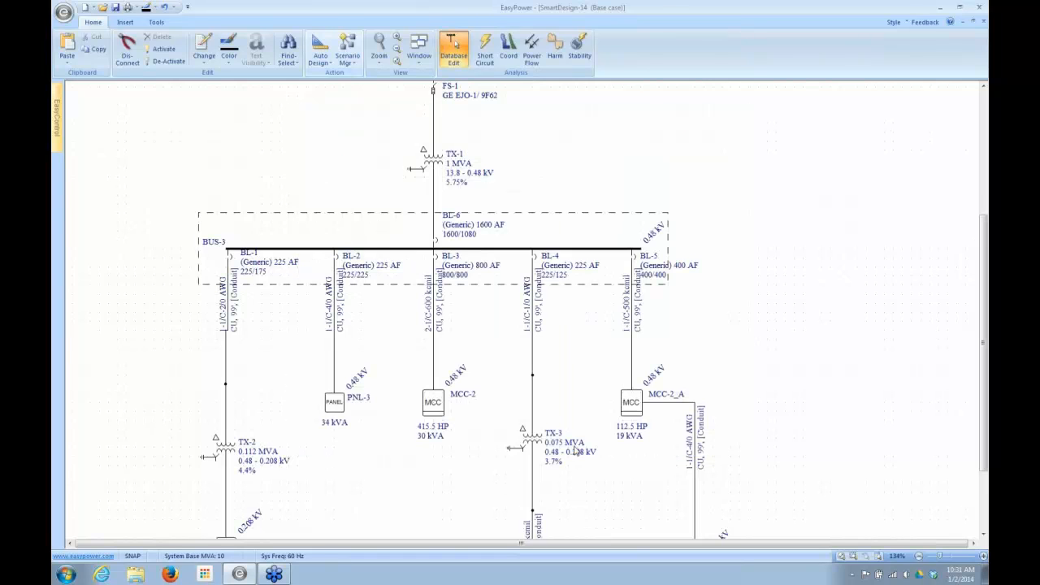
- Rerun Auto Design on the BUS-3 switchboard, its supply transformer TX-1 and all downstream equipment
scroll(985, 355, "down", 3)
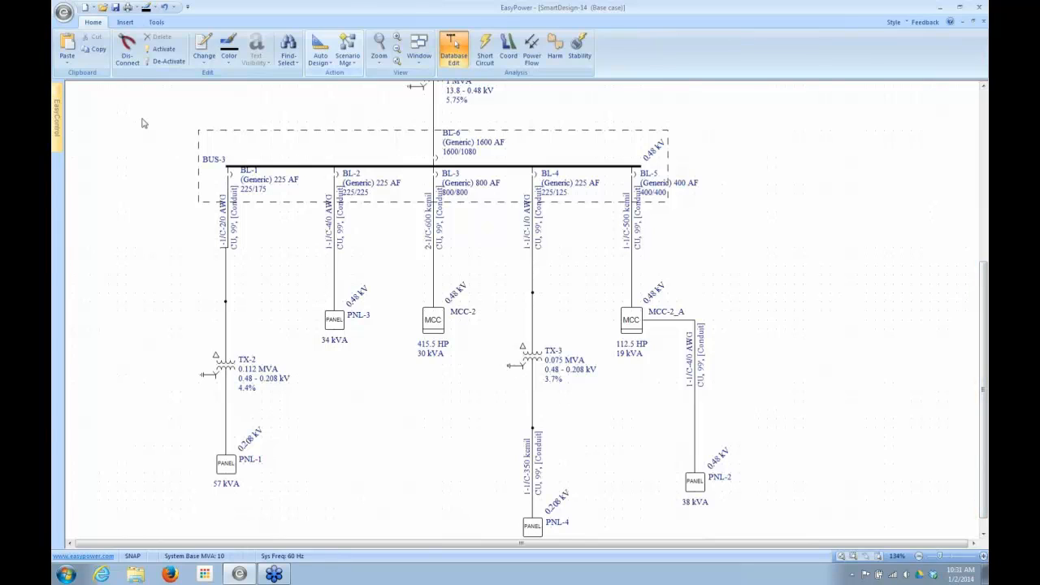
scroll(845, 271, "down", 1)
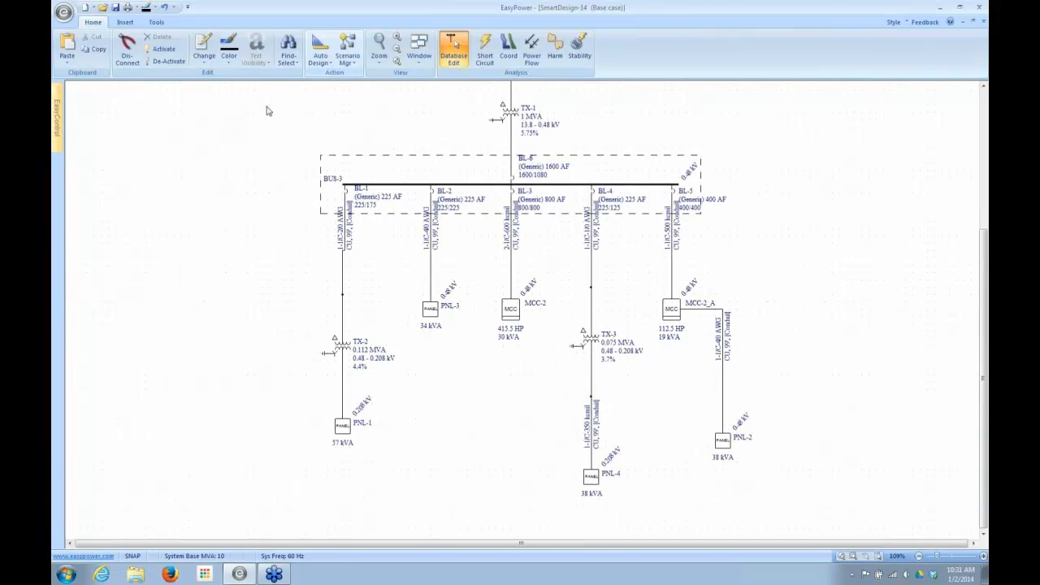
left_click_drag(298, 102, 728, 519)
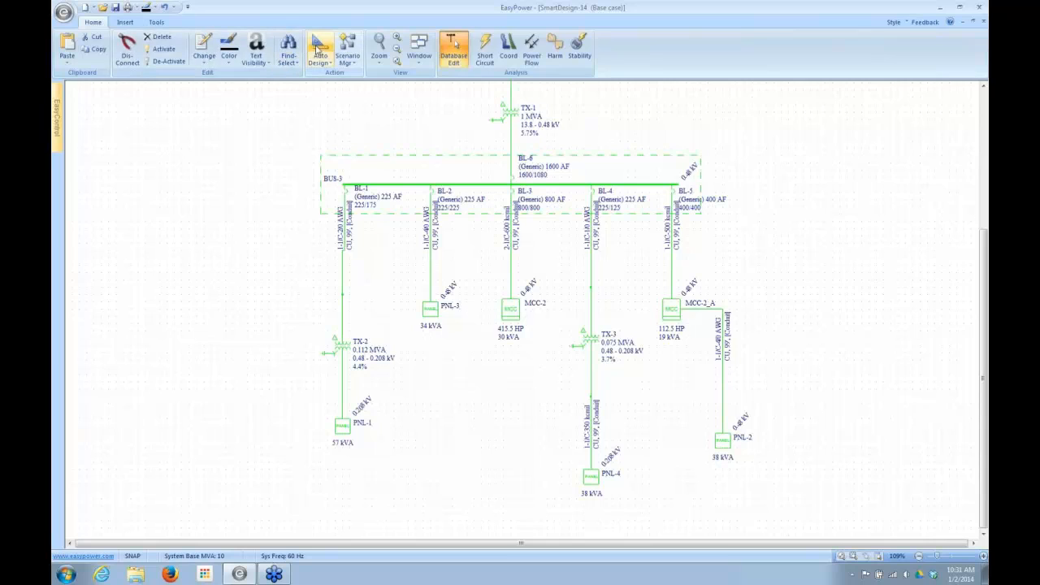
left_click(320, 49)
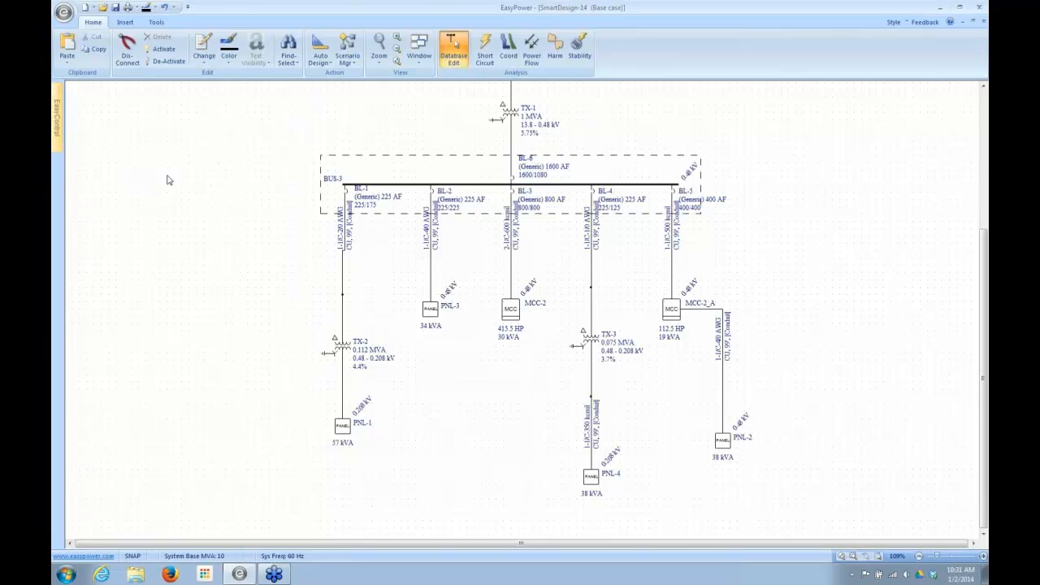
- Review the Bill of Materials report for SmartDesign-14 from the transformers through the conduit tables and total cost, and close it
left_click(419, 49)
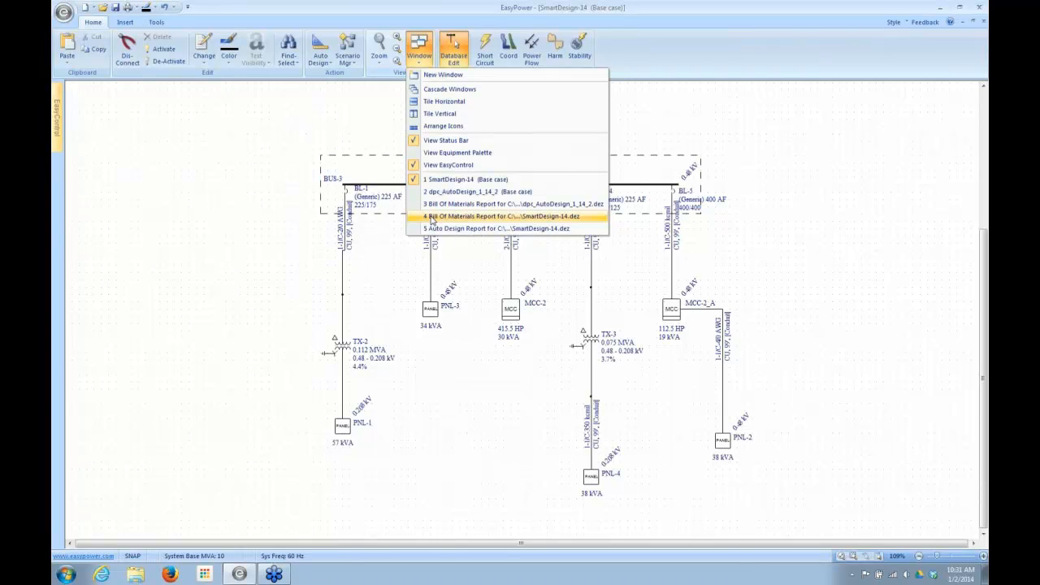
left_click(432, 218)
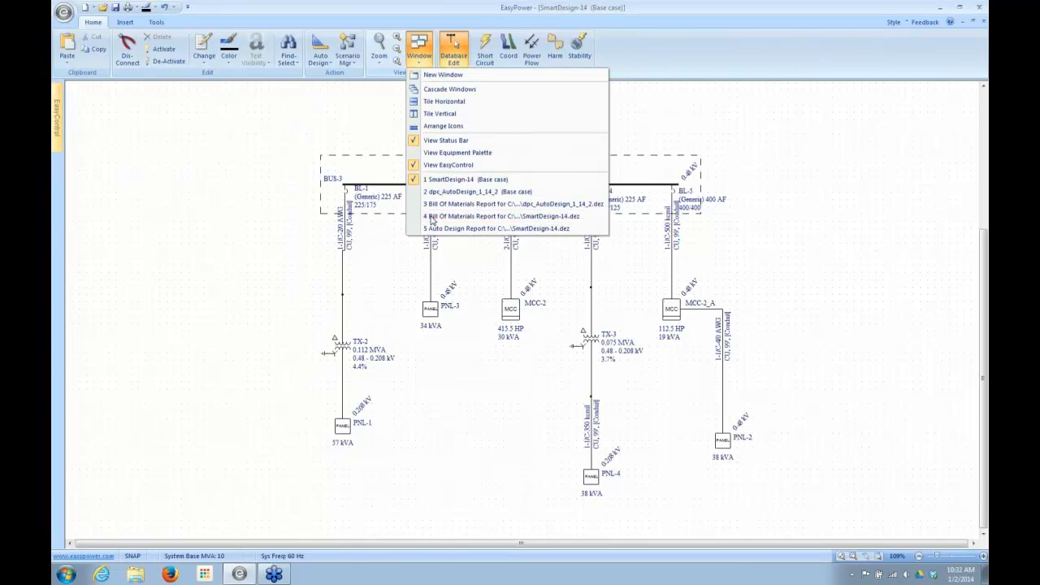
left_click(697, 234)
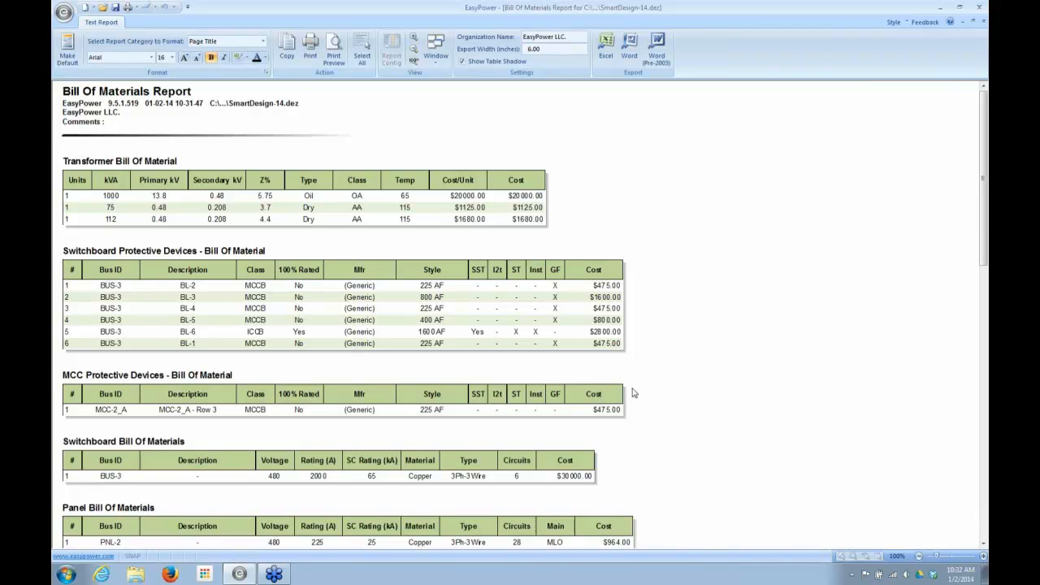
left_click_drag(986, 230, 986, 231)
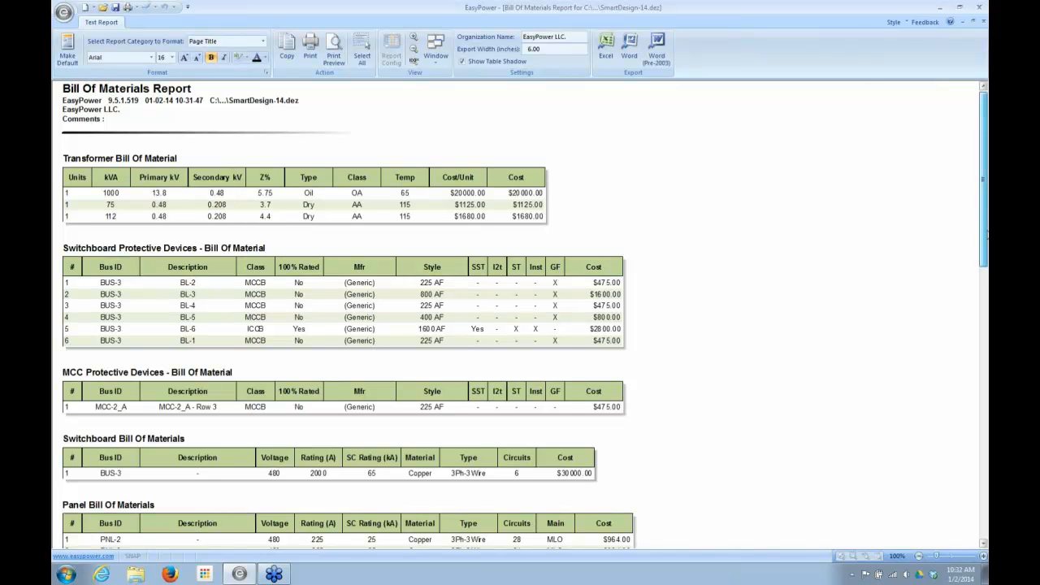
mouse_move(987, 234)
left_mouse_down()
mouse_move(984, 294)
mouse_move(984, 233)
left_mouse_up()
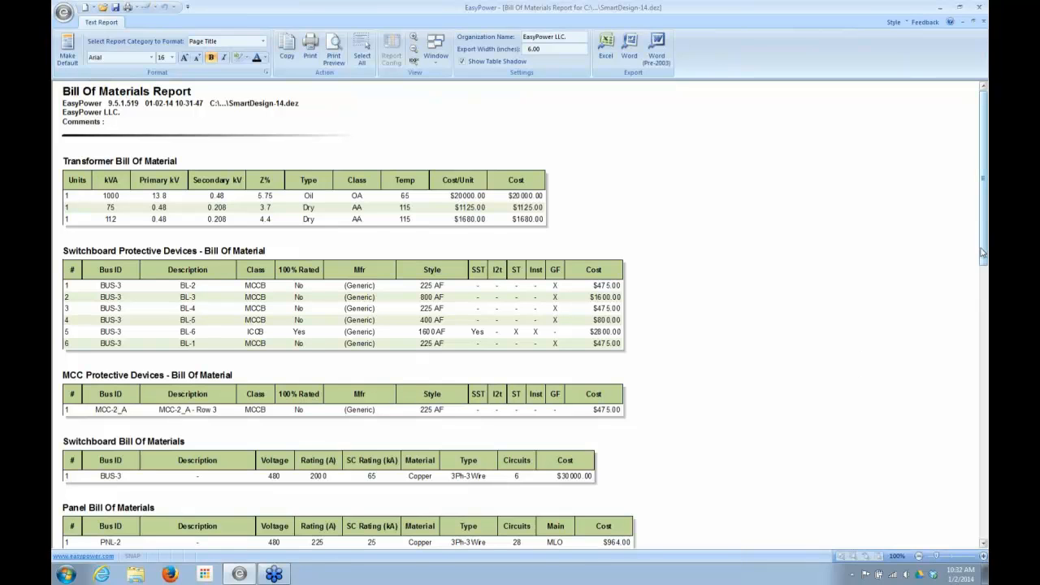
left_click_drag(984, 252, 986, 381)
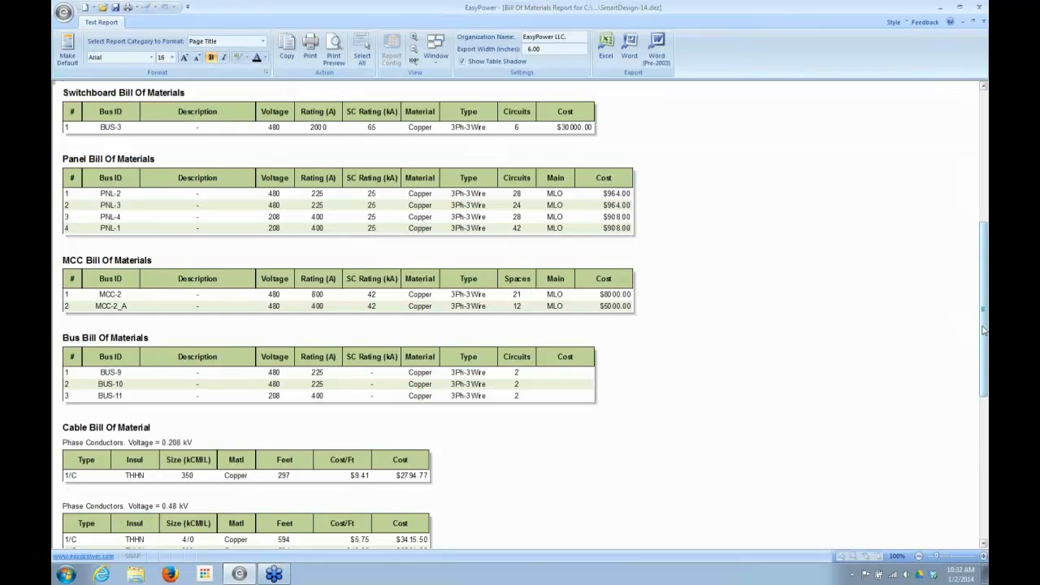
left_click_drag(983, 329, 984, 352)
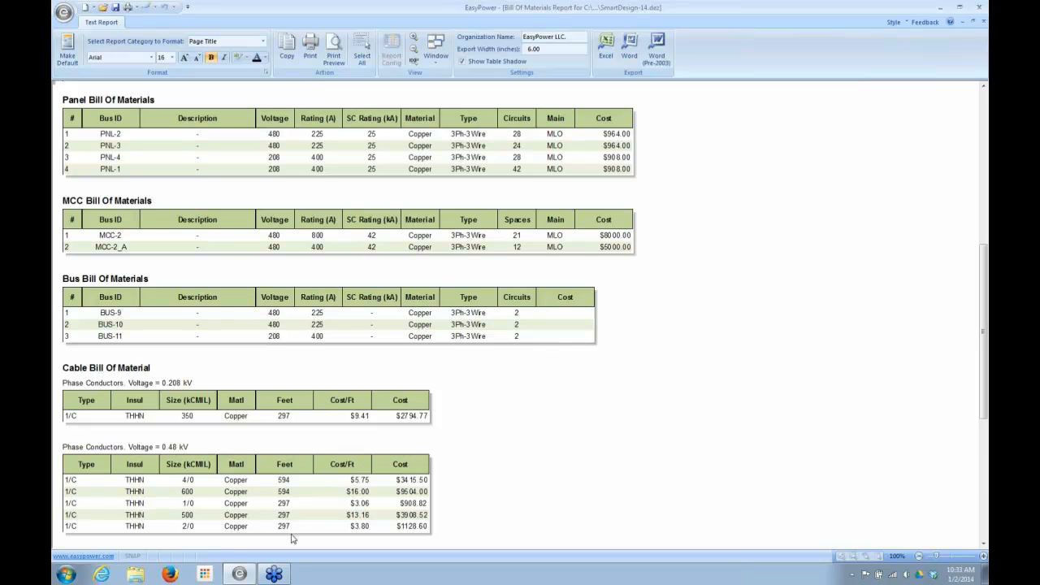
left_click_drag(985, 384, 984, 504)
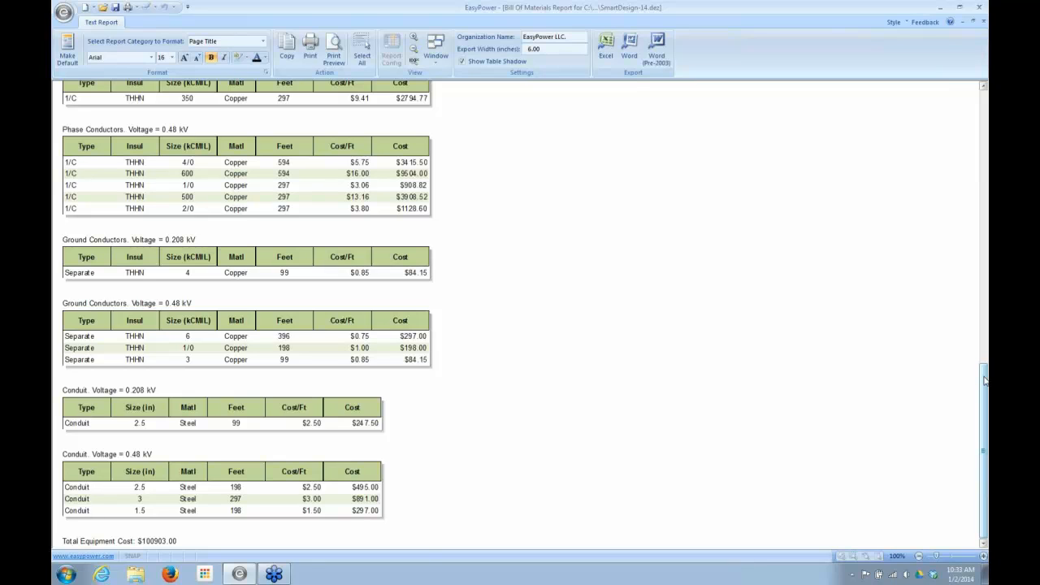
left_click(983, 25)
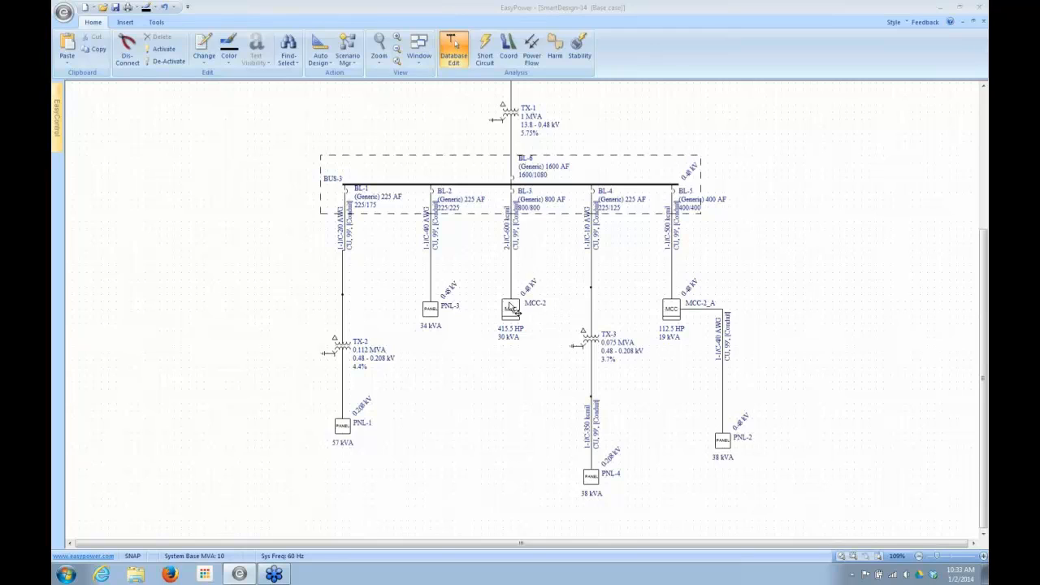
- Move MCC-2 slightly lower on the one-line and set the length of its feeder cable from BUS-3 to 900 ft
left_click_drag(512, 312, 511, 348)
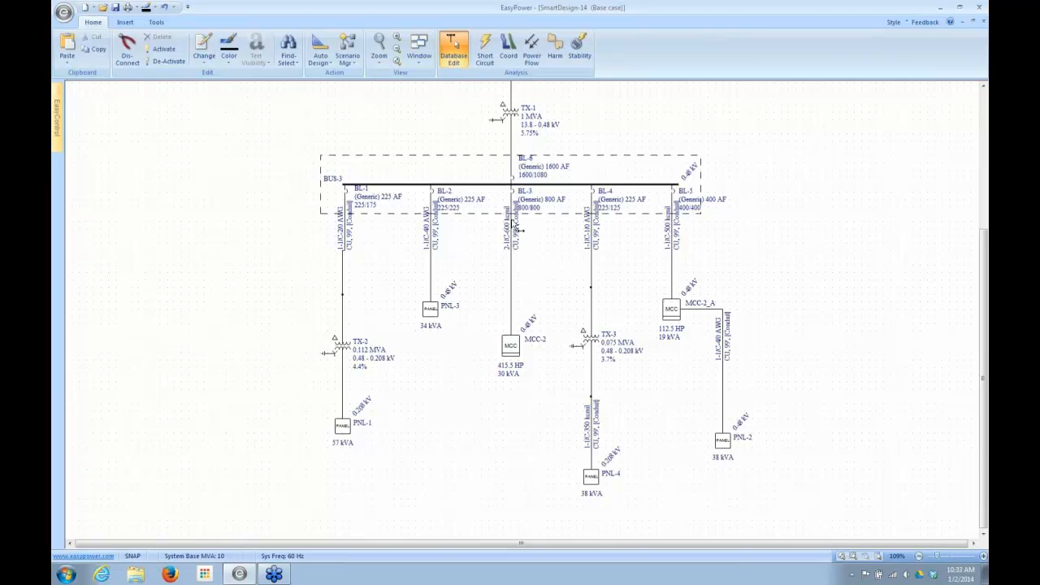
mouse_move(515, 229)
double_click(512, 270)
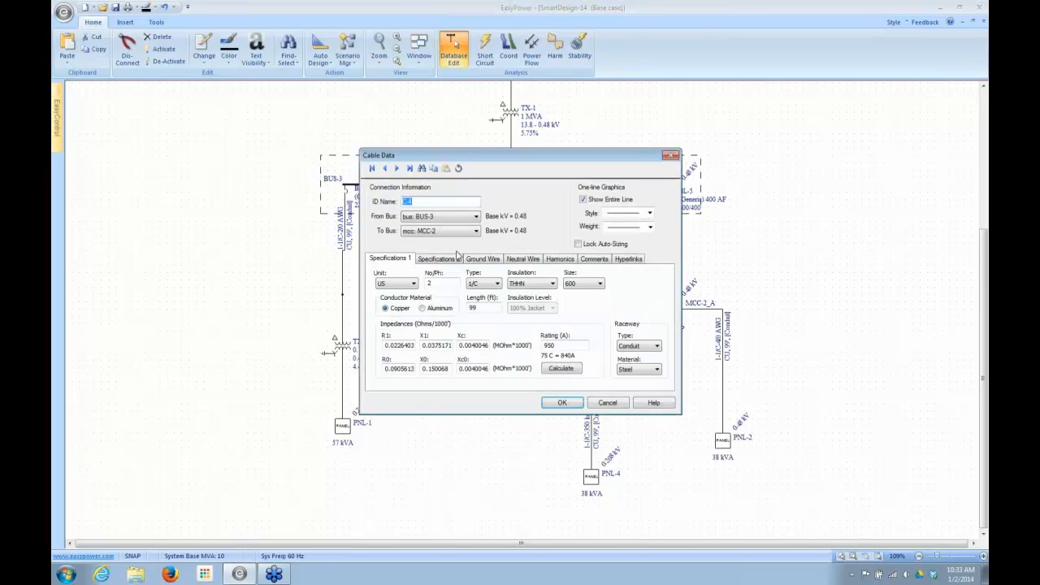
left_click(486, 310)
left_click_drag(486, 310, 430, 311)
type("9")
left_click(560, 404)
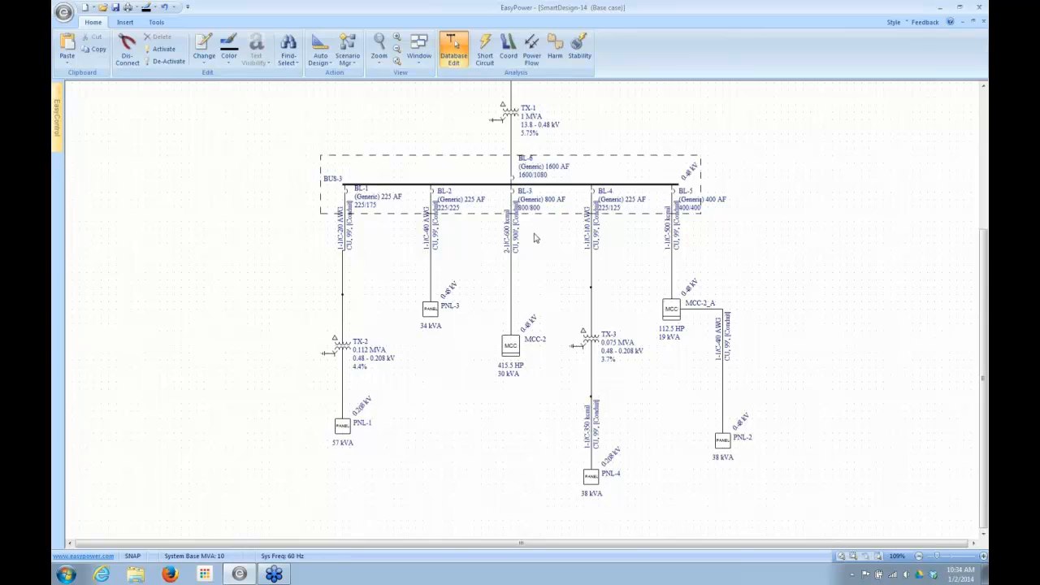
- Run Auto Design on the 900 ft cable feeding MCC-2 and review its voltage drop in the Auto Design report
left_click(517, 254)
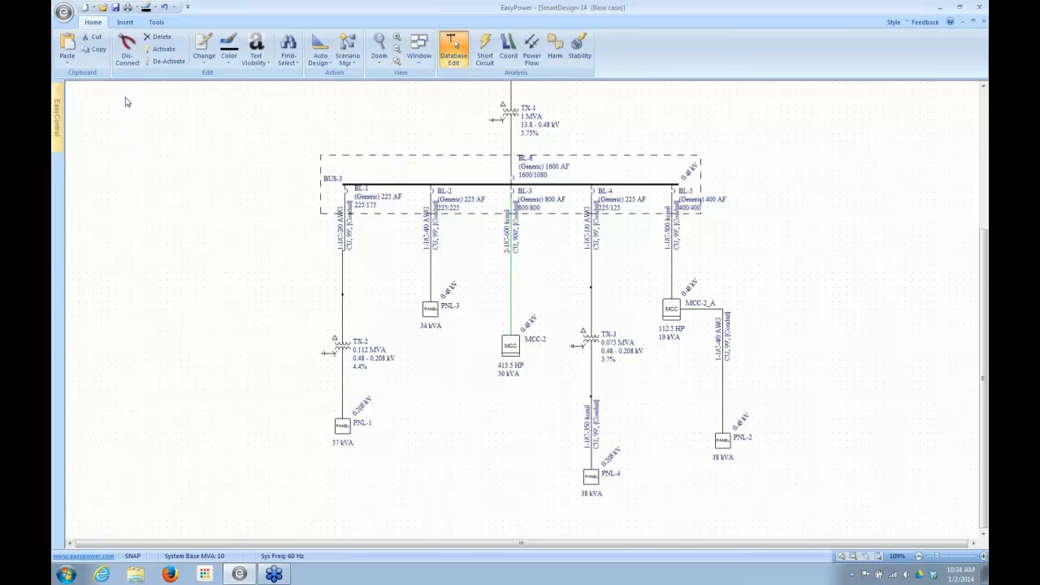
left_click(316, 47)
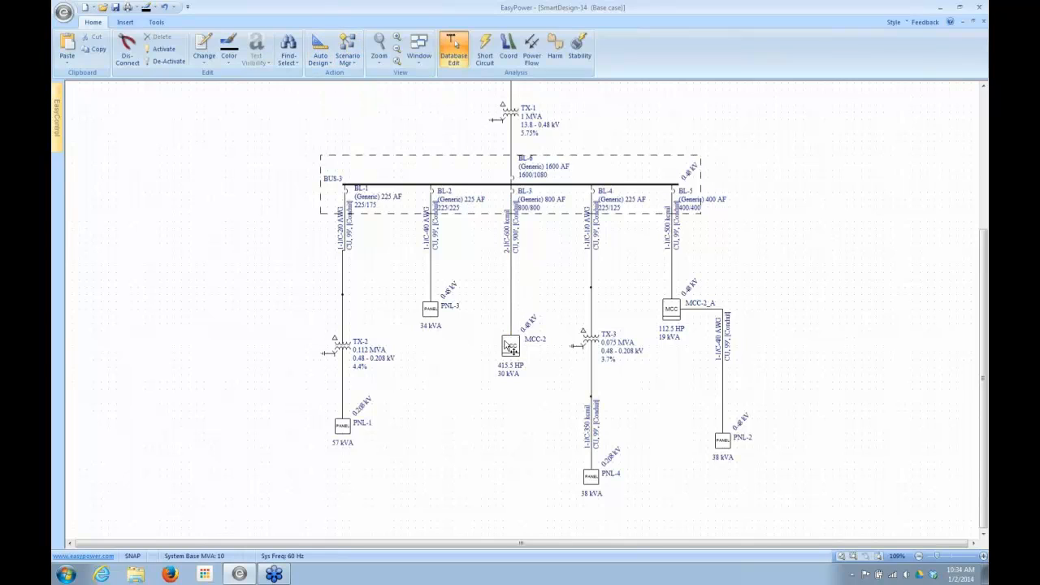
mouse_move(513, 269)
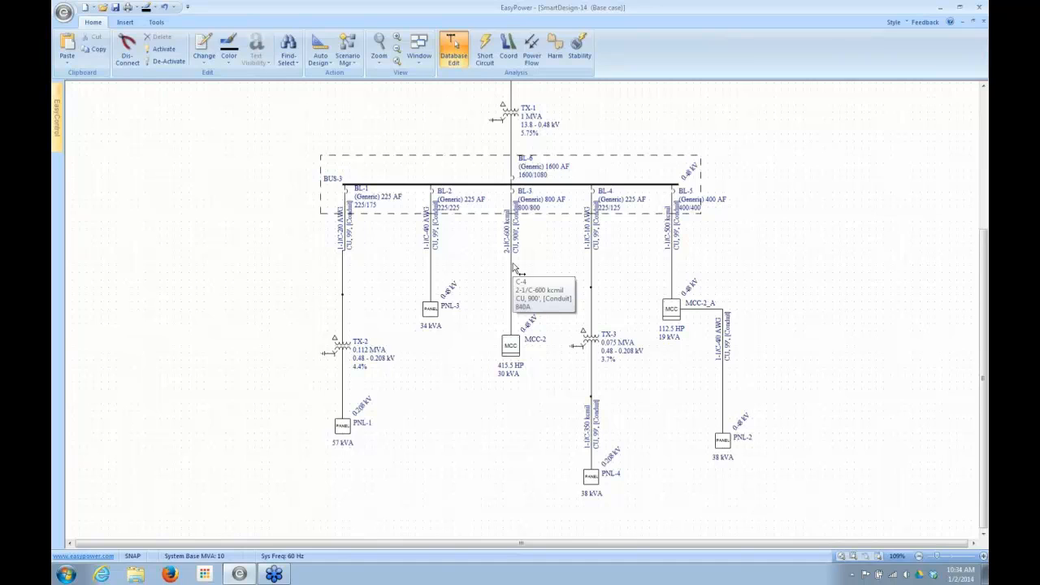
left_click(419, 53)
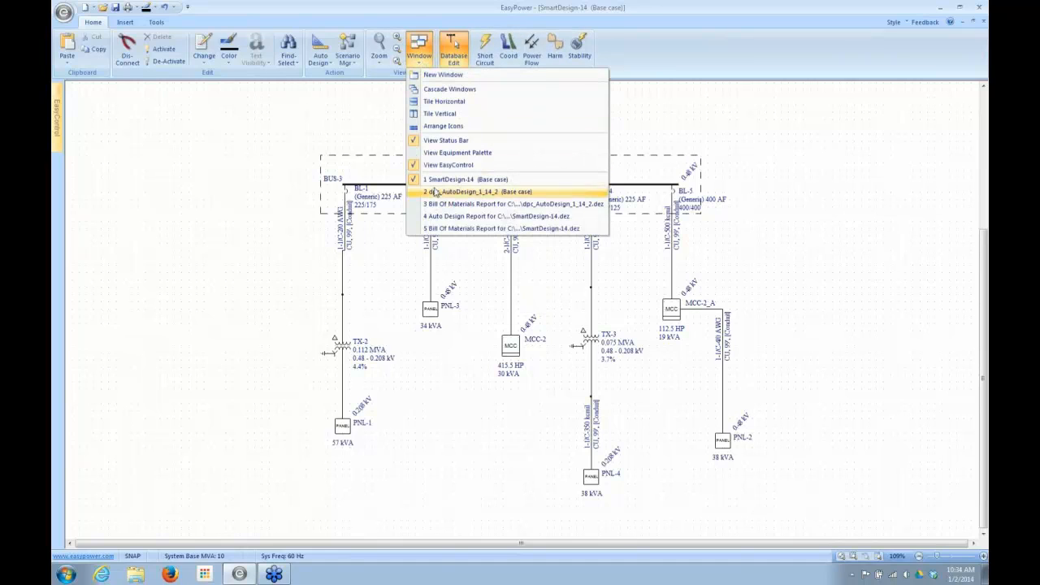
left_click(435, 217)
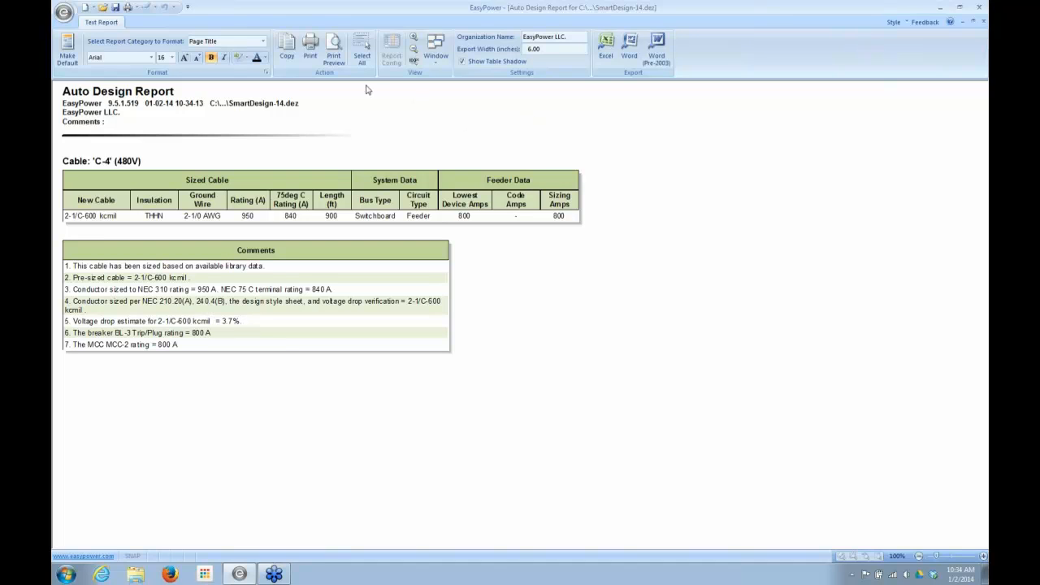
left_click(983, 23)
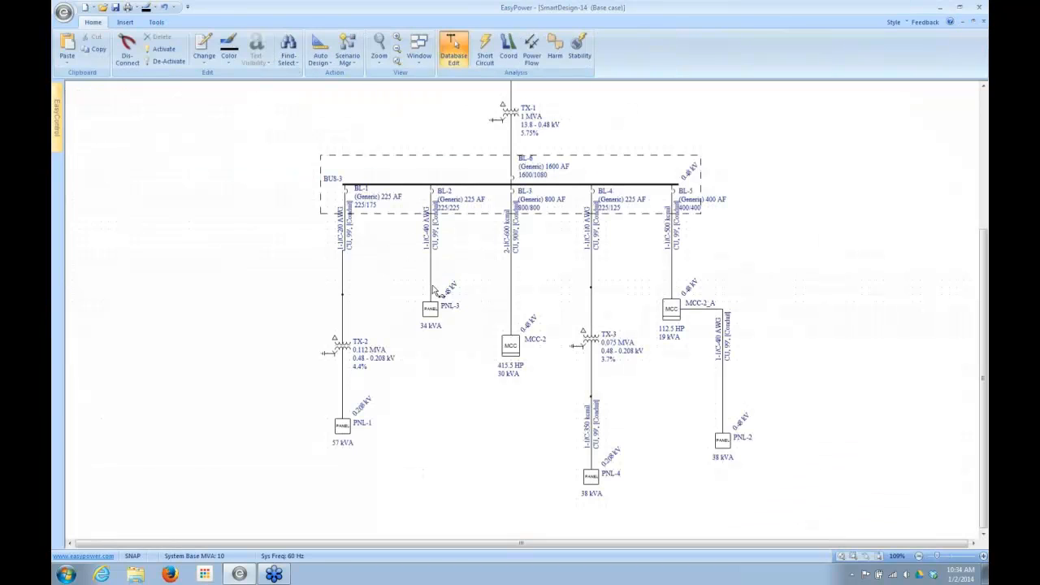
- Set the length of the MCC-2 feeder cable to 3000 ft
double_click(512, 258)
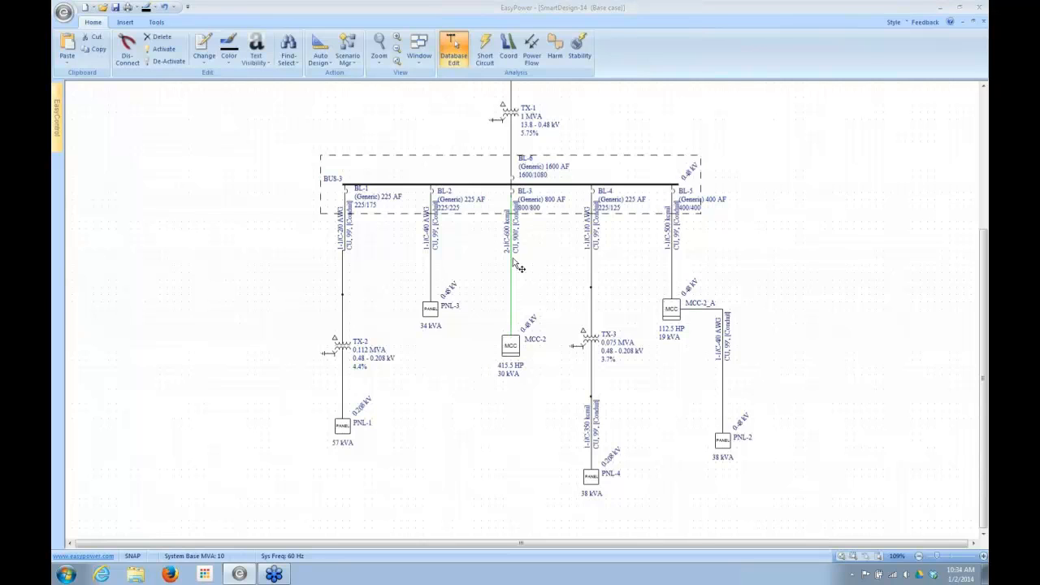
double_click(486, 309)
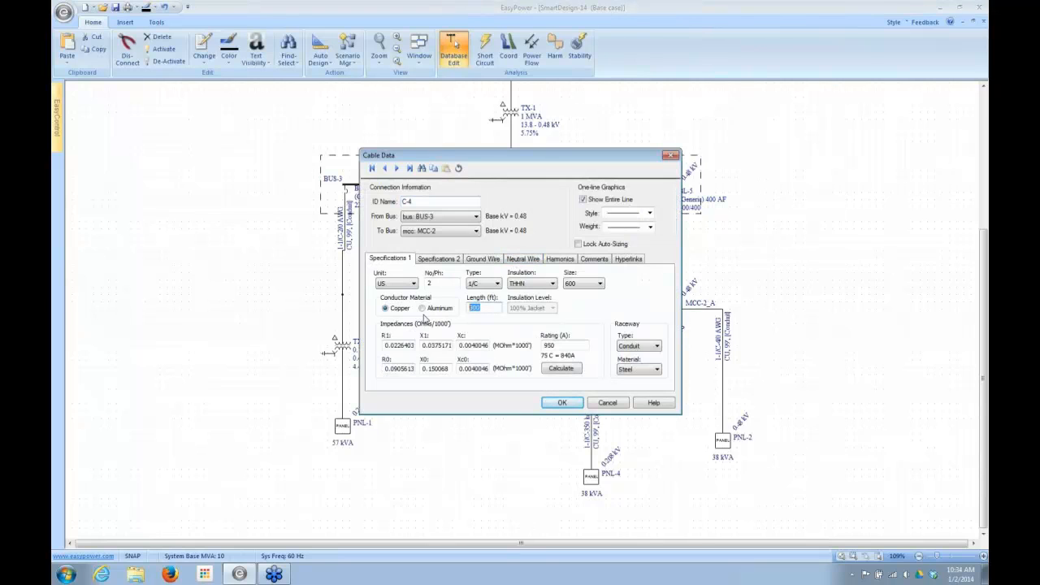
type("3000")
left_click(560, 402)
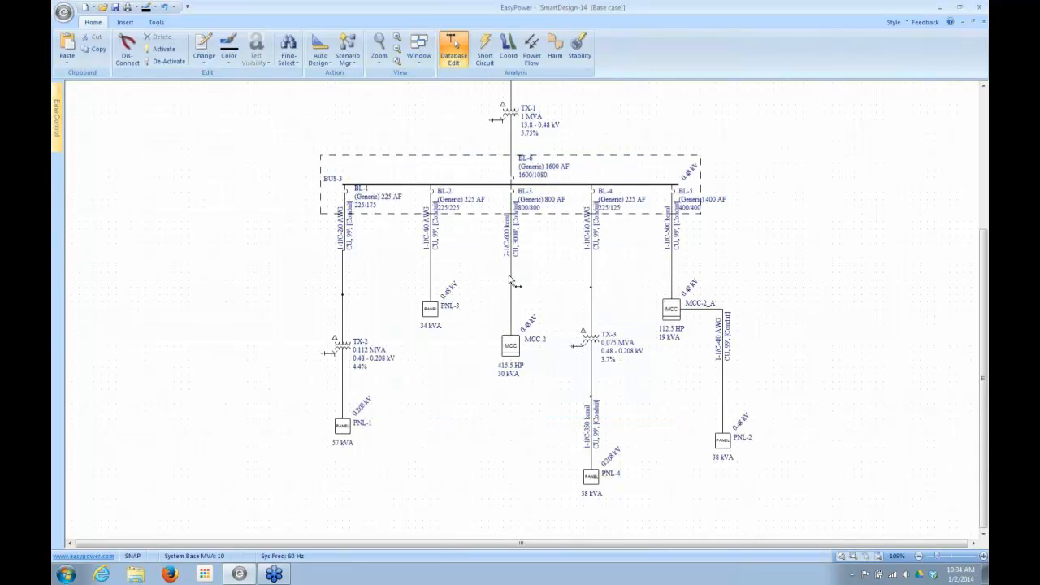
- Rerun Auto Design on the 3000 ft MCC-2 feeder cable and review the sizing comments in its report
left_click(512, 279)
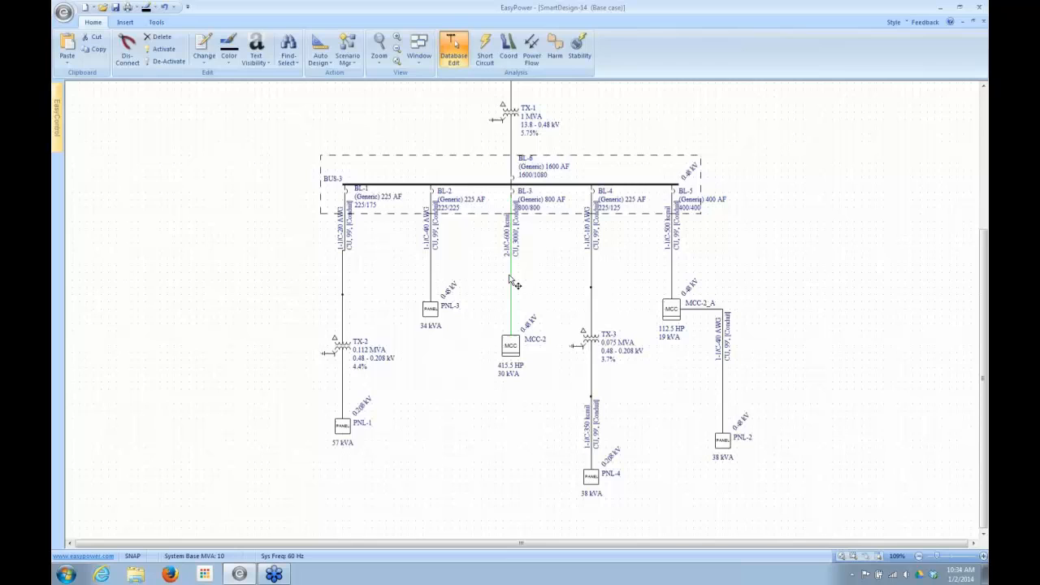
left_click(317, 43)
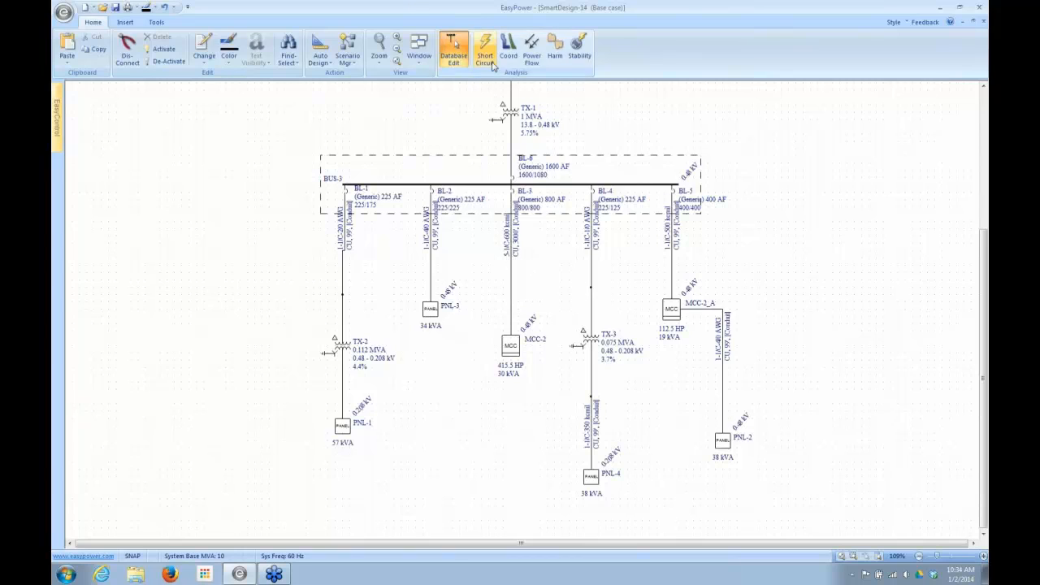
left_click(428, 59)
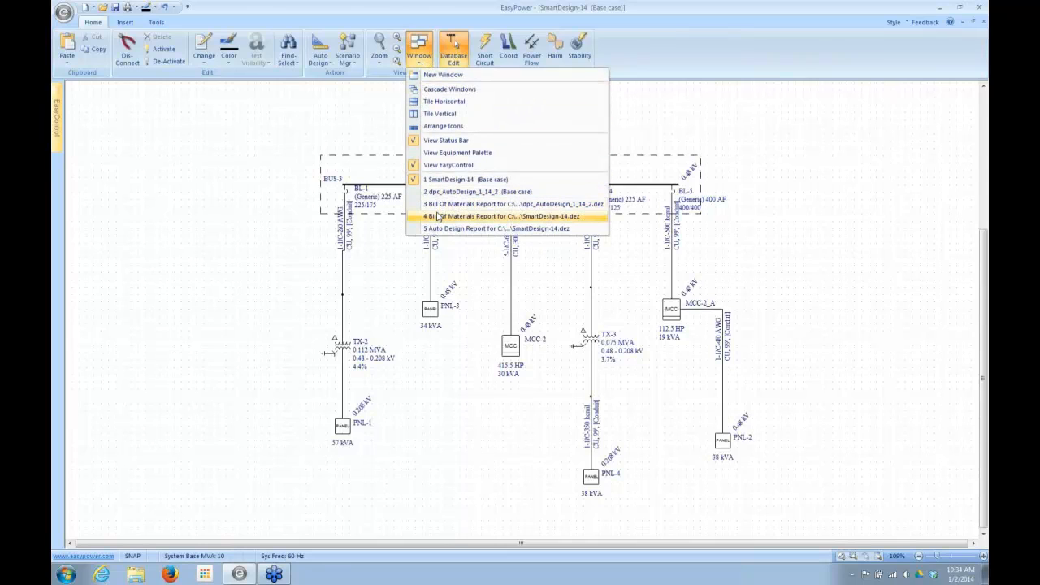
left_click(435, 229)
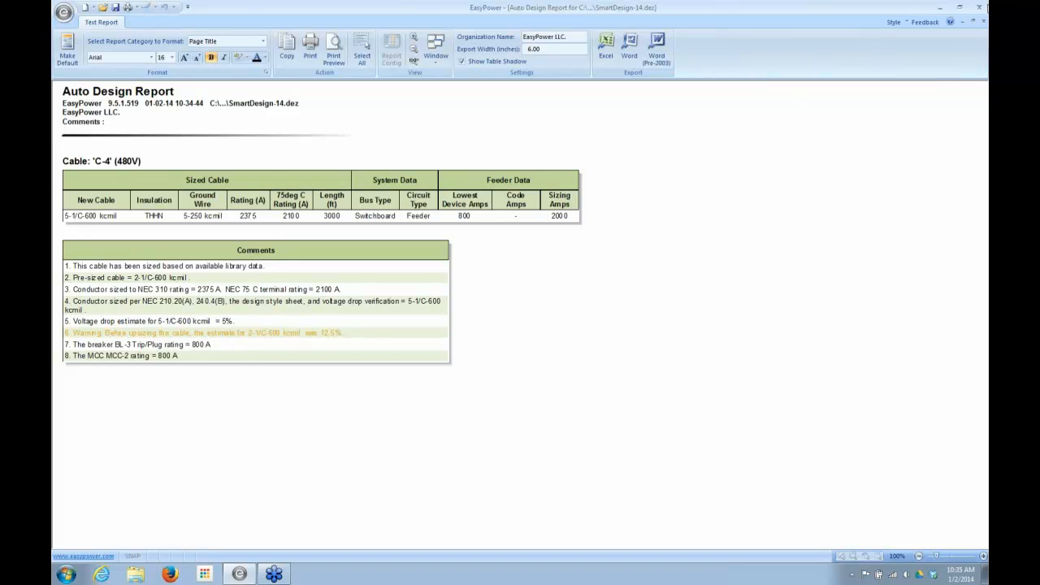
left_click(982, 22)
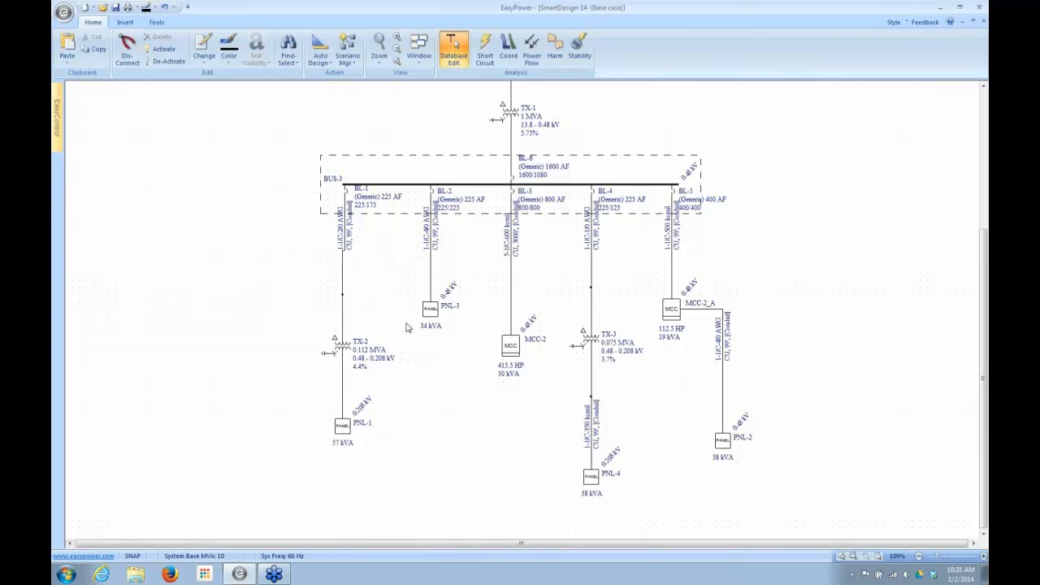
- Review the specifications, incoming device and load description schedule of MCC-2_A without changing anything
double_click(668, 313)
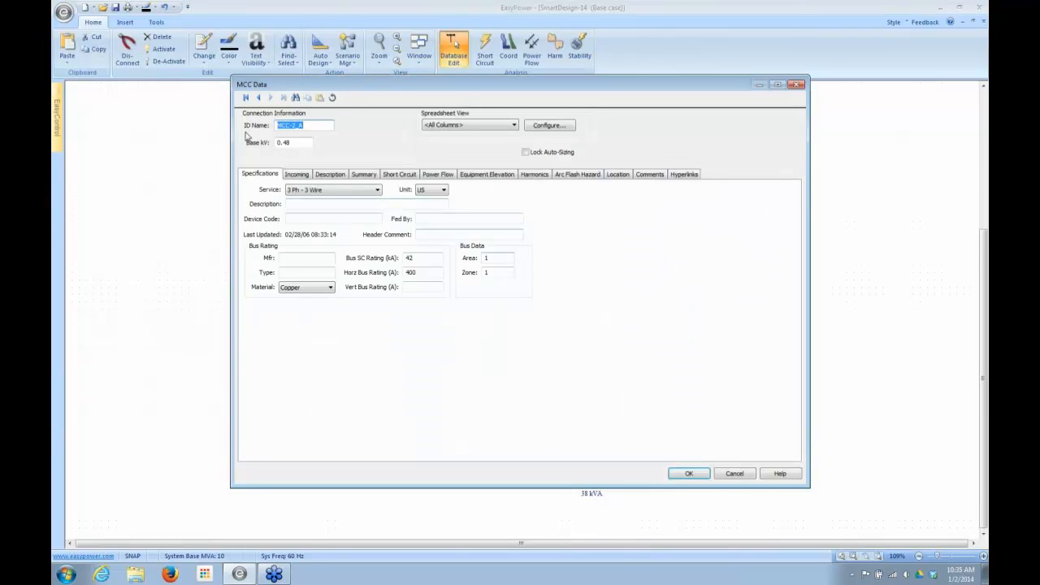
left_click(295, 175)
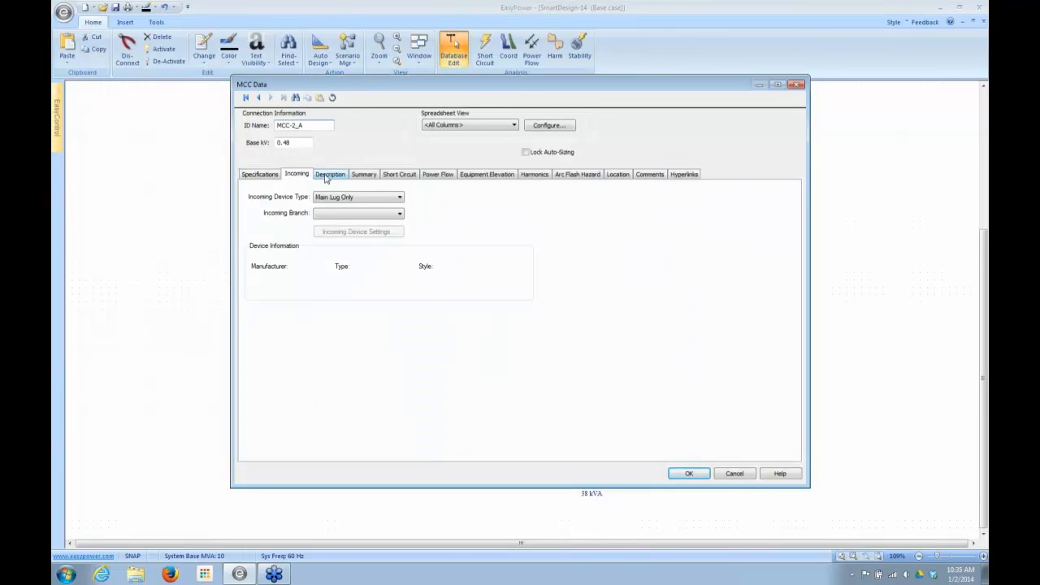
left_click(328, 175)
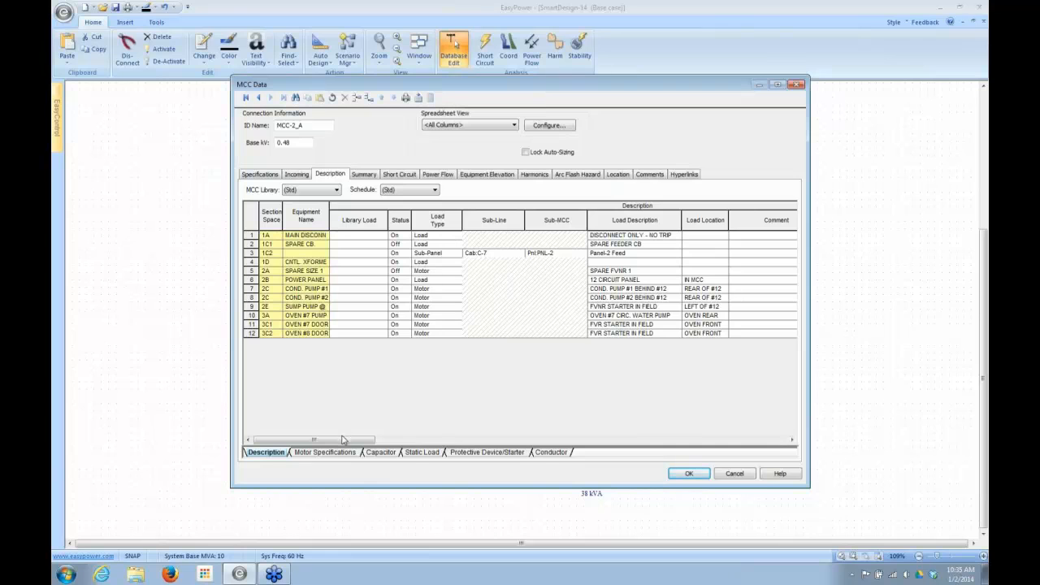
left_click_drag(347, 439, 313, 452)
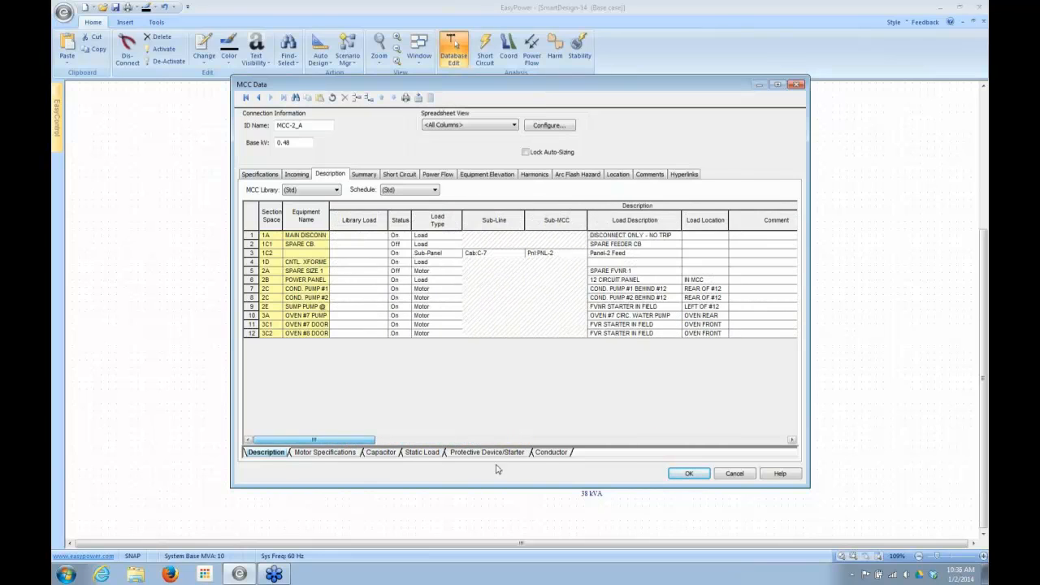
left_click(729, 472)
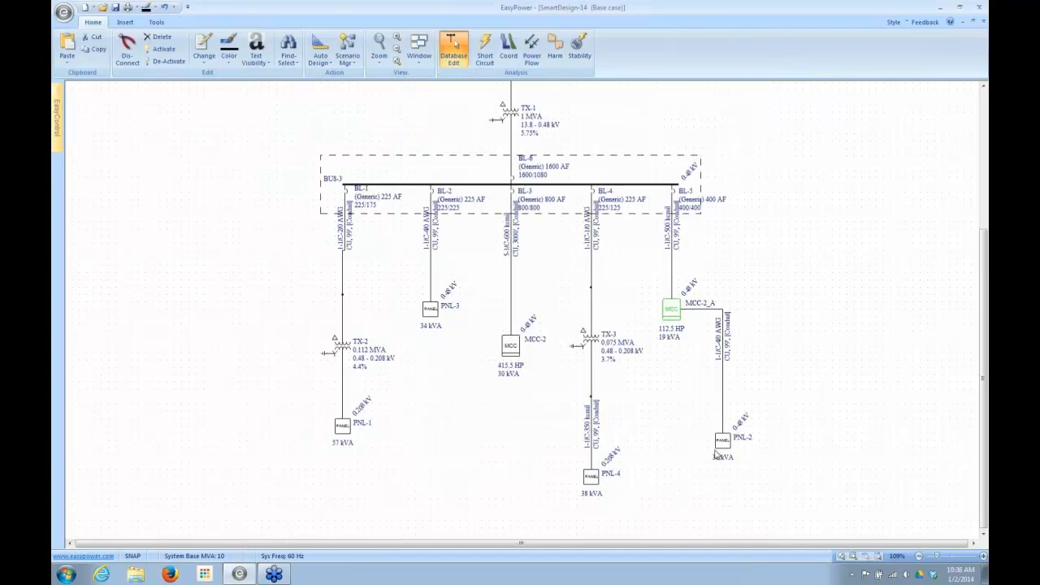
- Run Auto Design on MCC-2_A with the Size Everything option
right_click(677, 314)
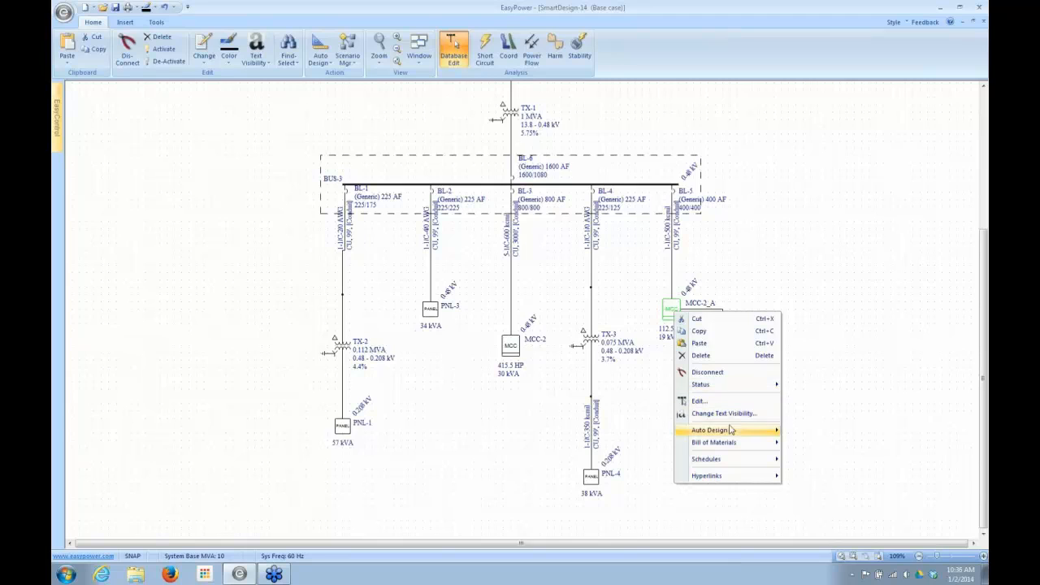
mouse_move(733, 430)
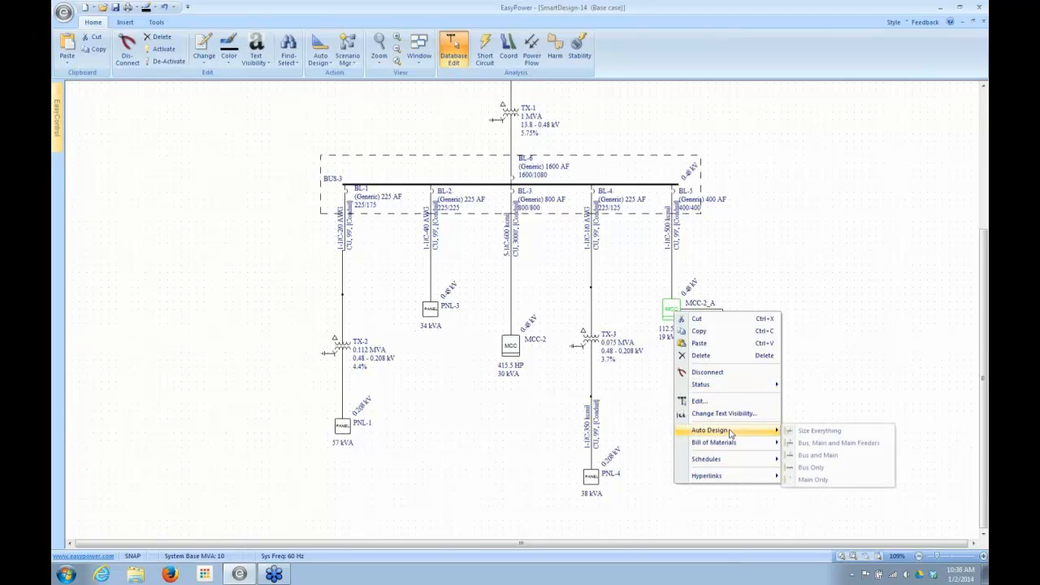
left_click(811, 432)
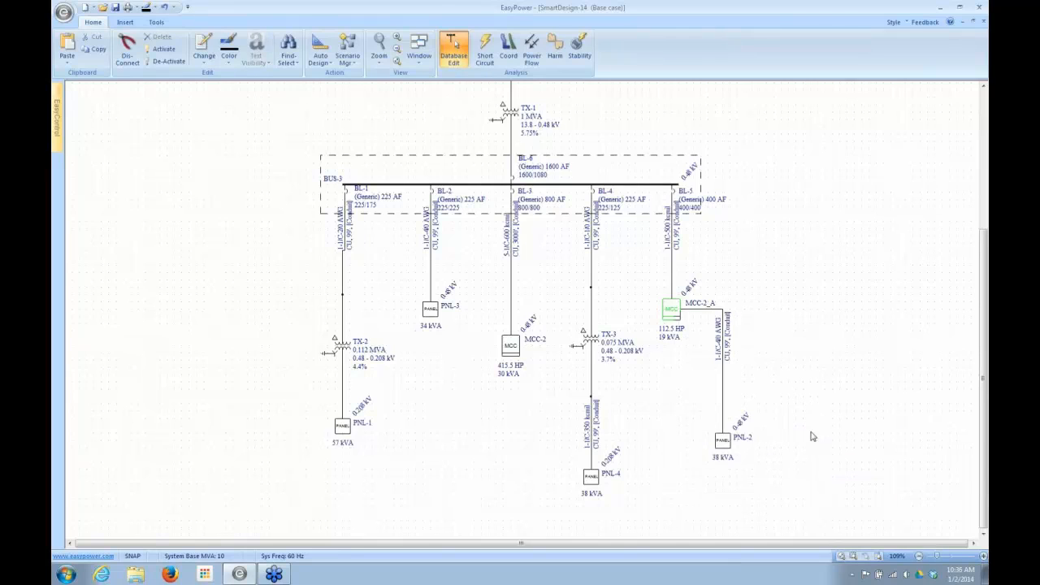
- Examine the protective devices, starters and conductor sizes in MCC-2_A's load description schedule without changing anything
double_click(675, 312)
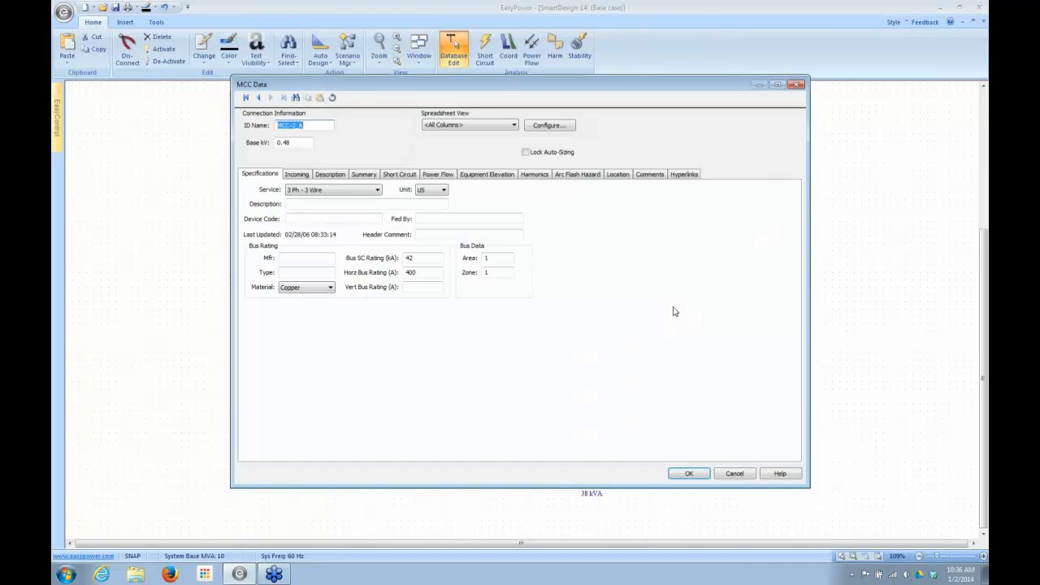
left_click(297, 175)
left_click(331, 176)
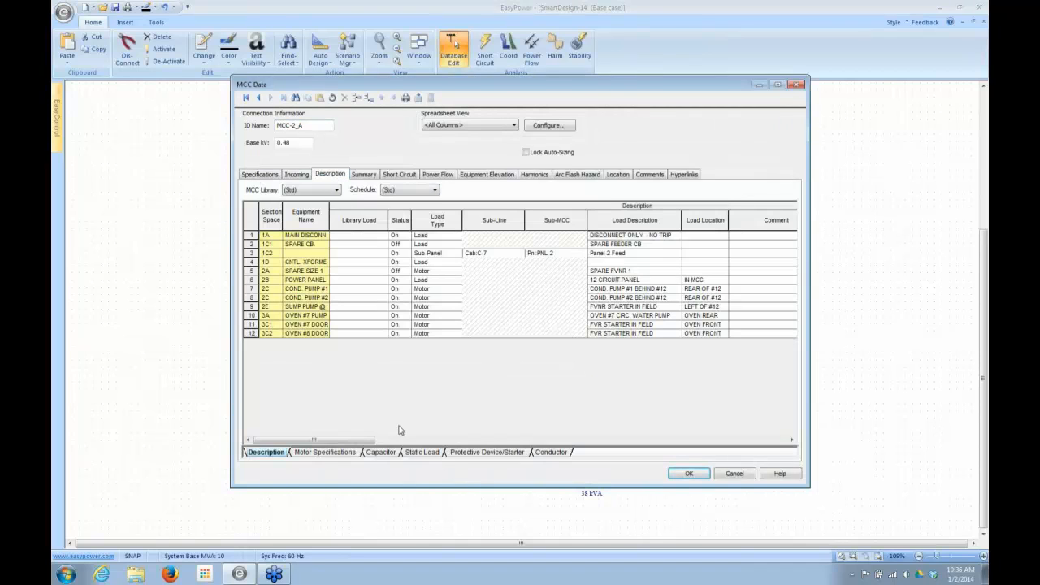
left_click_drag(320, 442, 533, 443)
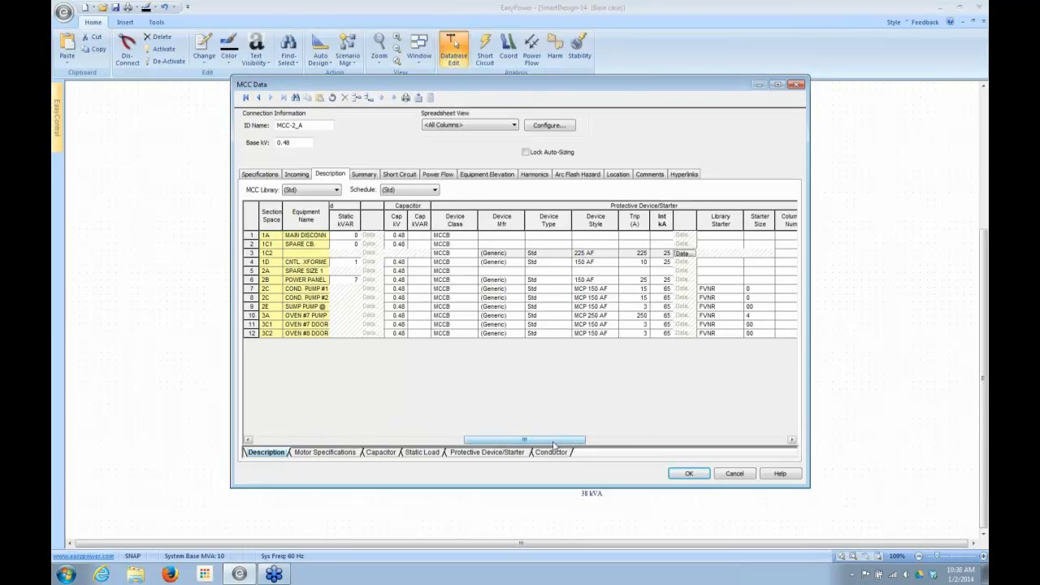
left_click_drag(556, 444, 628, 433)
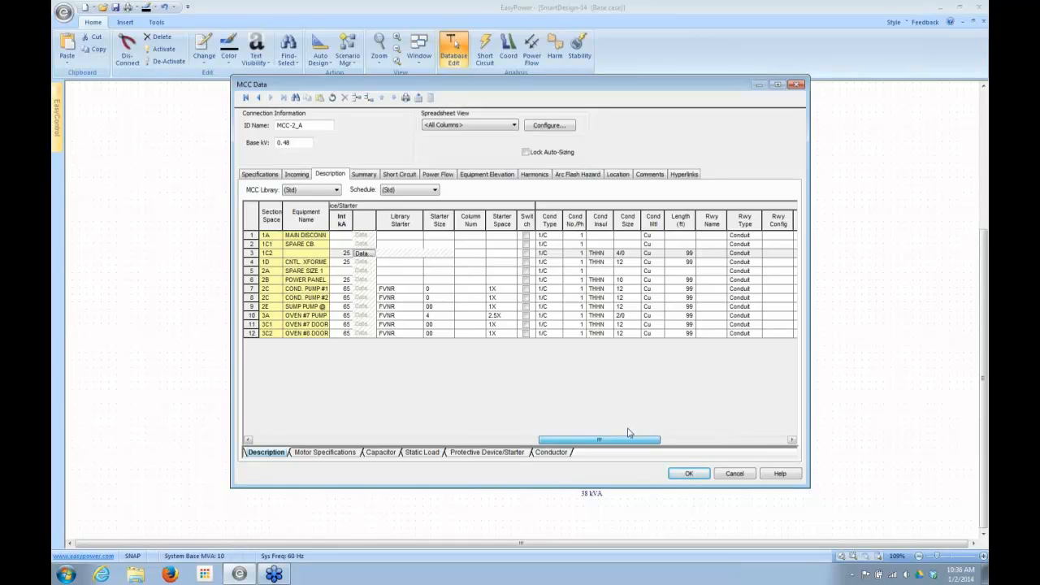
left_click(737, 480)
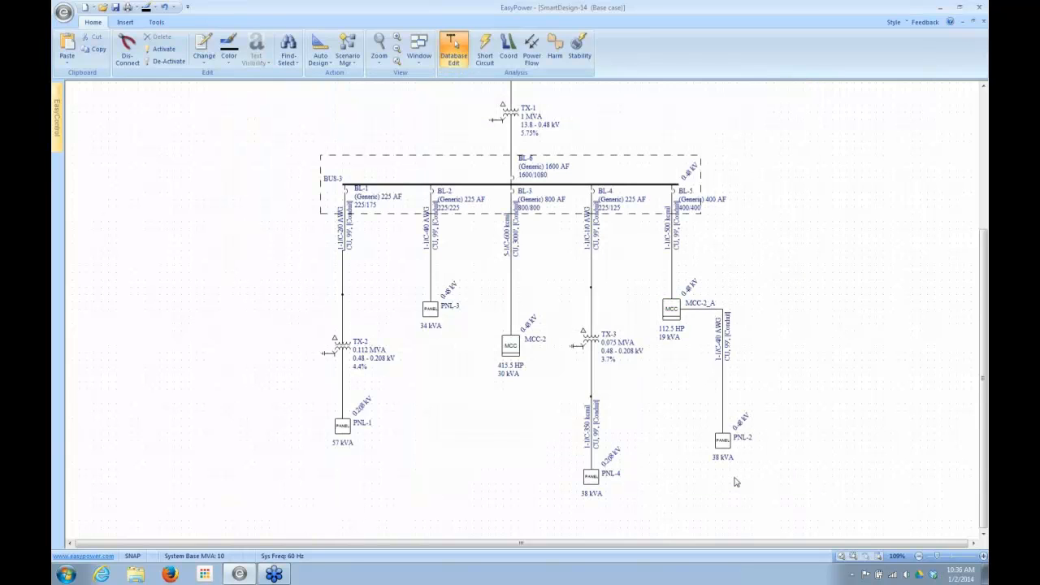
- Calculate the downstream load in MCC-2_A's summary, examine its Code Factors values and discard the dialog changes
double_click(684, 316)
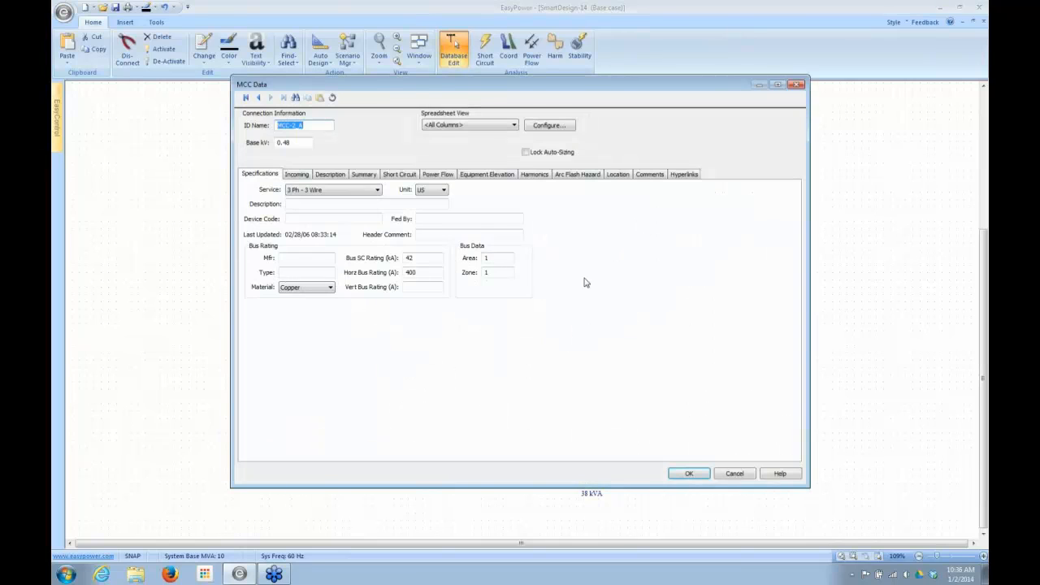
left_click(364, 175)
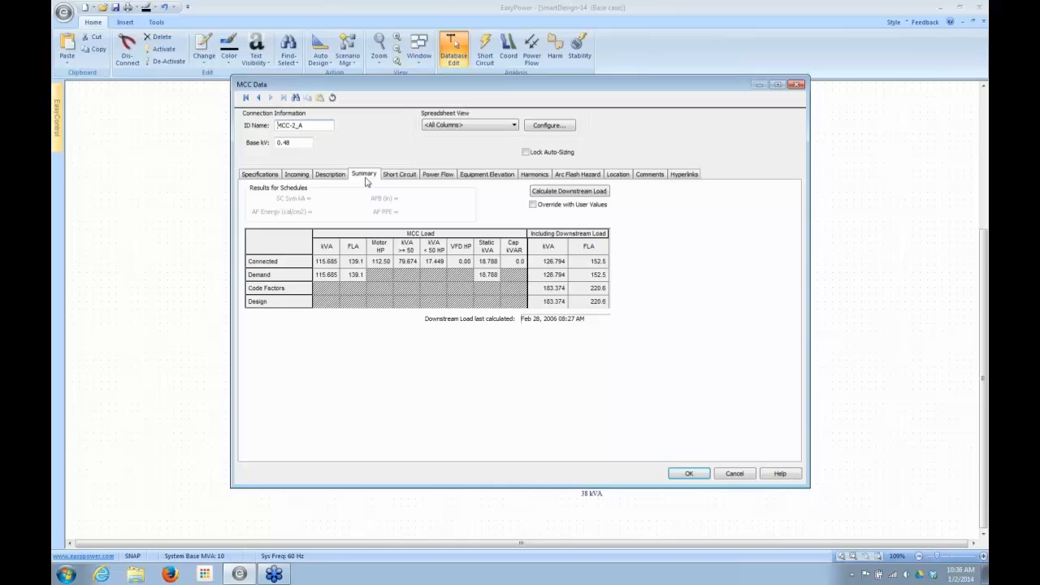
left_click(569, 191)
left_click(512, 310)
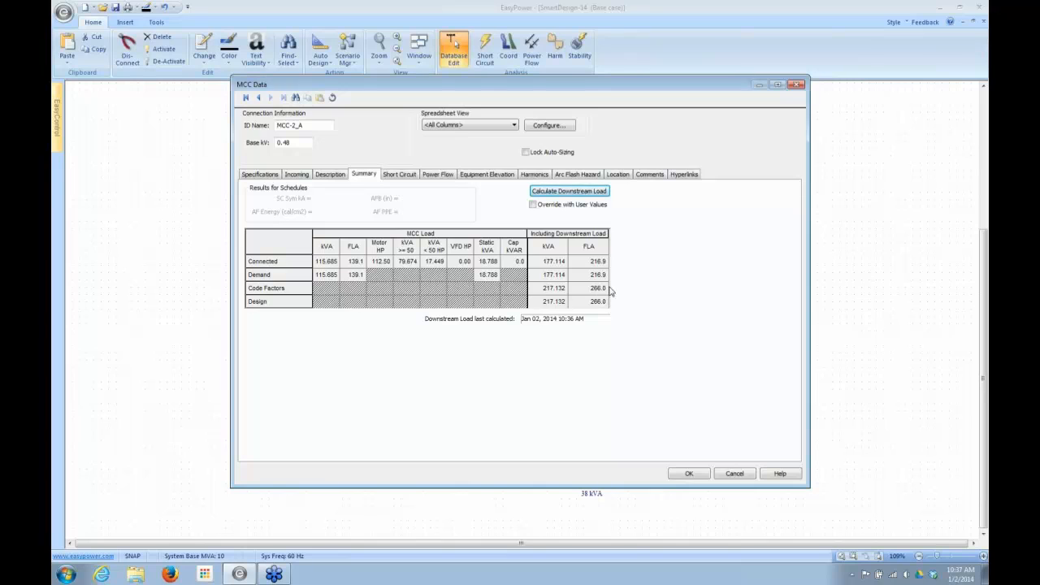
left_click(572, 192)
left_click(515, 313)
left_click(684, 476)
left_click(600, 291)
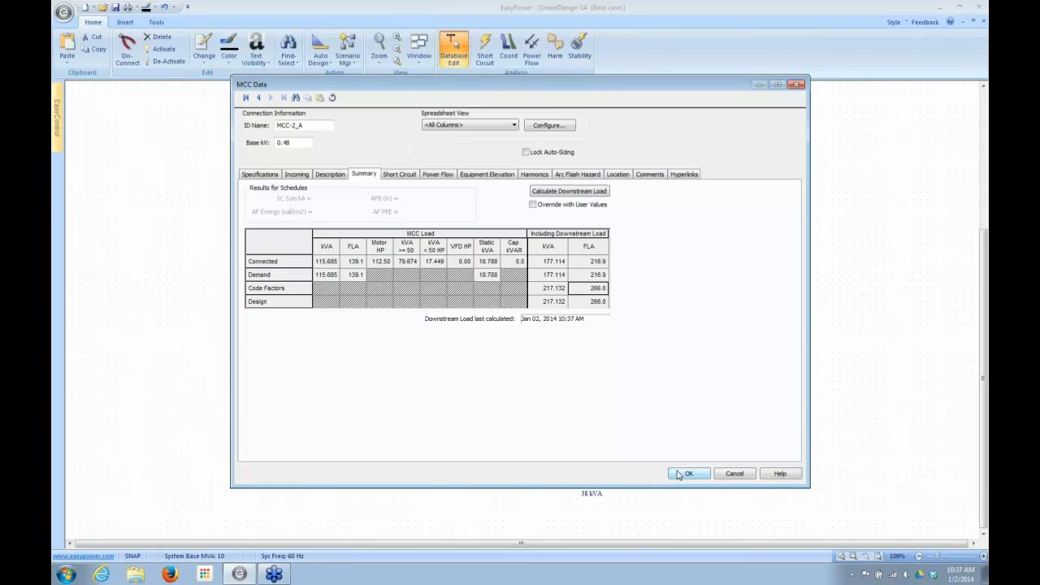
left_click(734, 474)
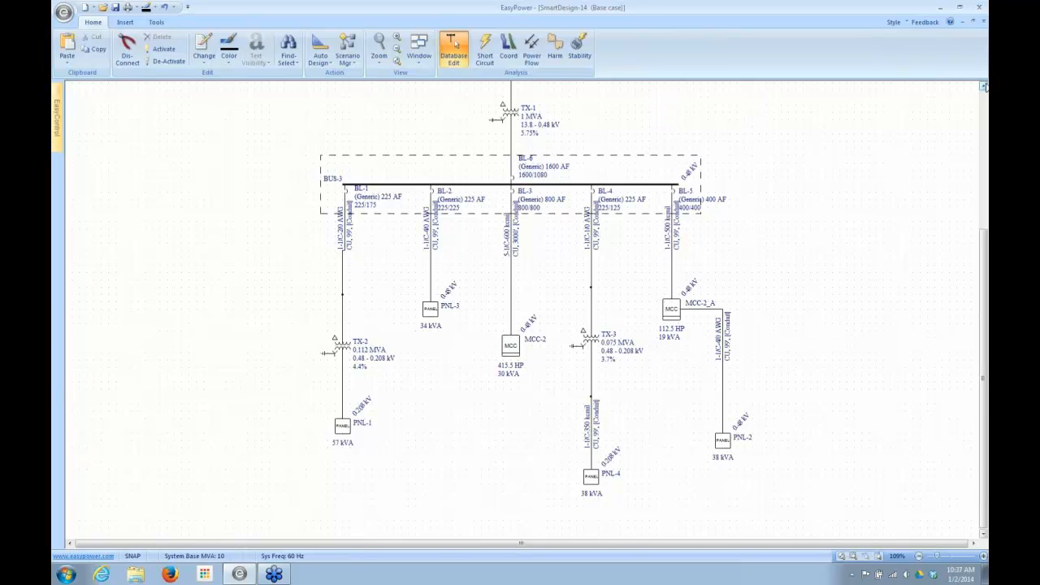
- Switch Lock Auto-Sizing on and back off for transformer TX-1 and accept its data
left_click(985, 86)
left_click(985, 87)
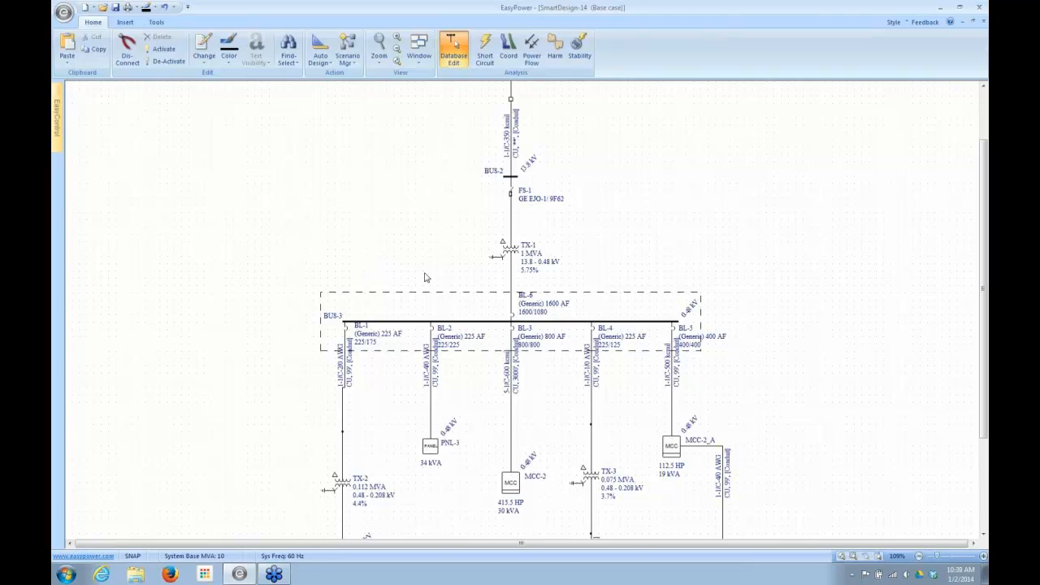
double_click(512, 257)
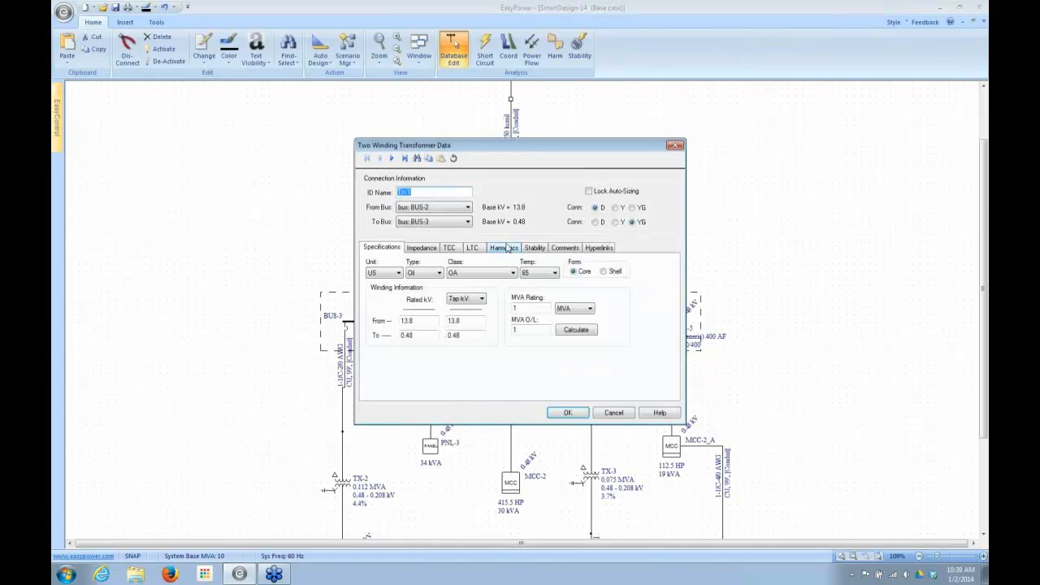
left_click(589, 193)
left_click(589, 193)
left_click(561, 414)
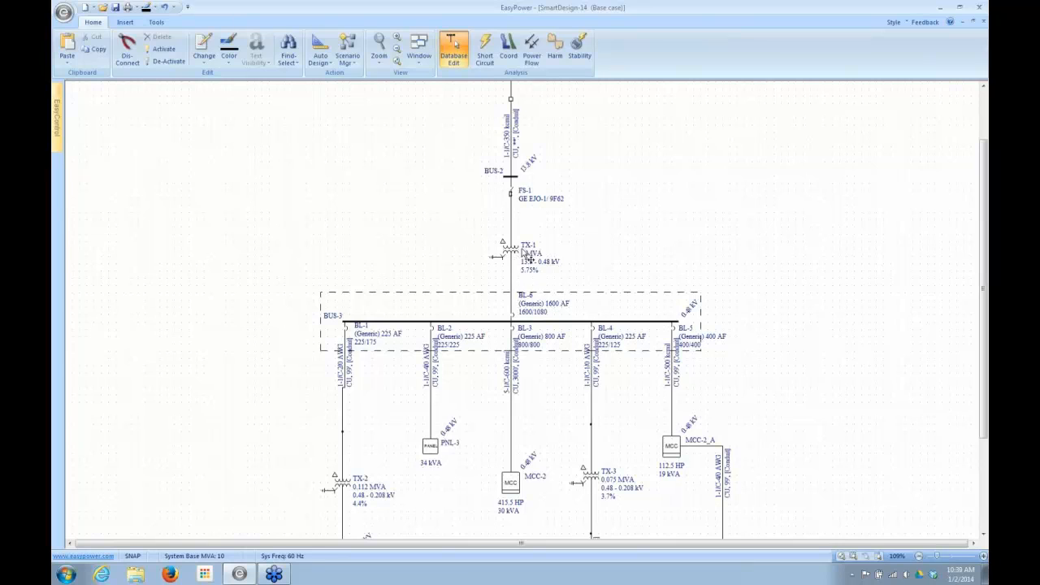
- Change the Lock Auto-Sizing setting of breaker BL-1 and accept the breaker data
double_click(349, 333)
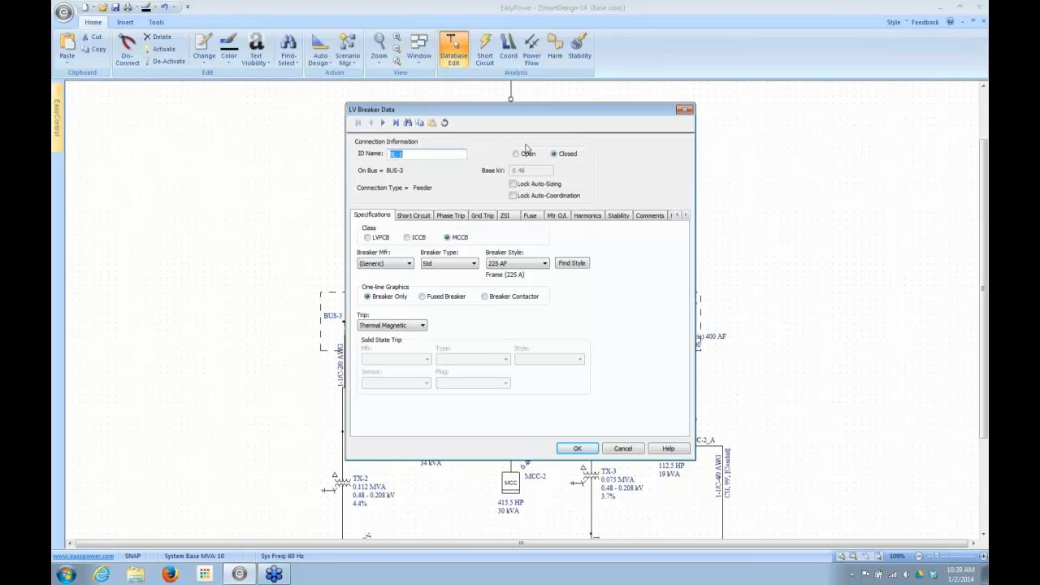
left_click(513, 184)
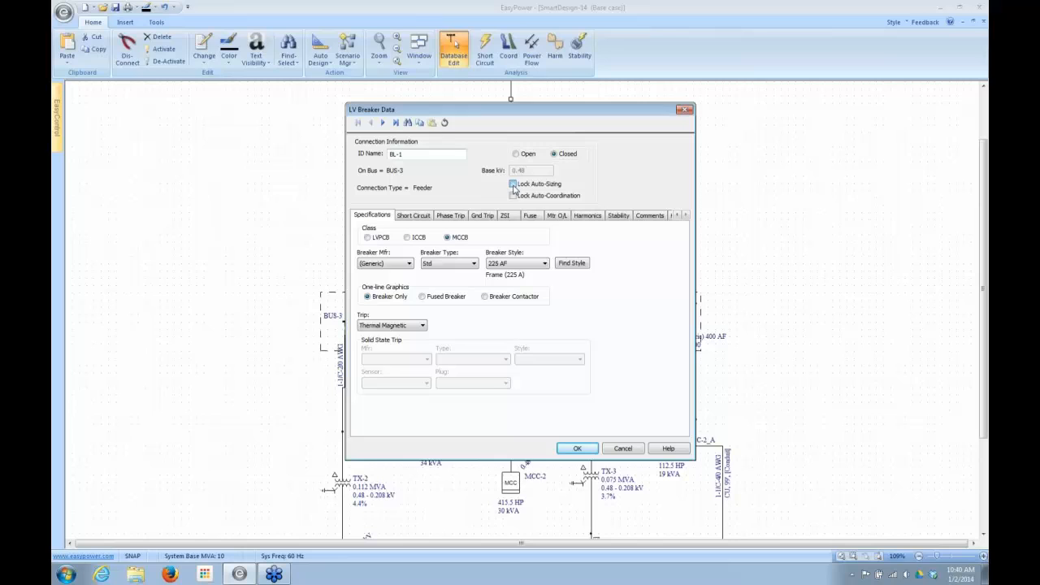
left_click(569, 449)
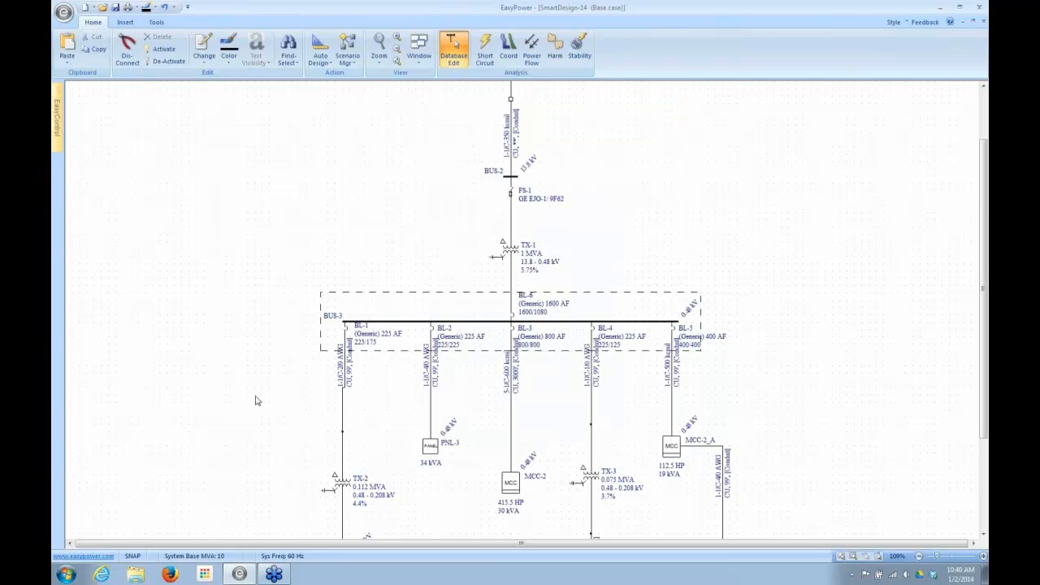
- Apply Lock Auto Design to TX-1, BUS-3 and all equipment downstream, and check the lock setting in MCC-2's data
left_click(973, 543)
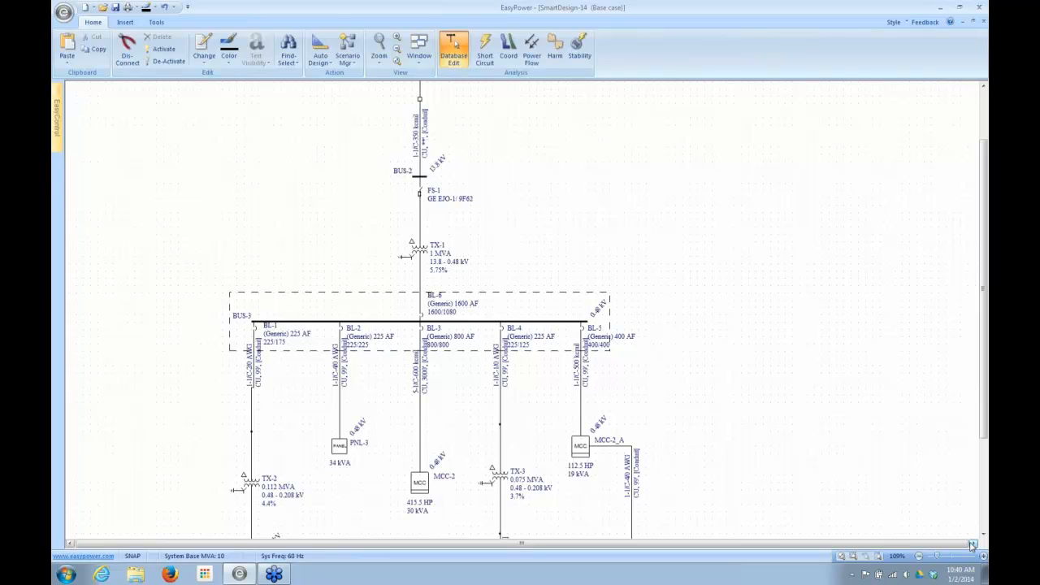
scroll(868, 580, "down", 2)
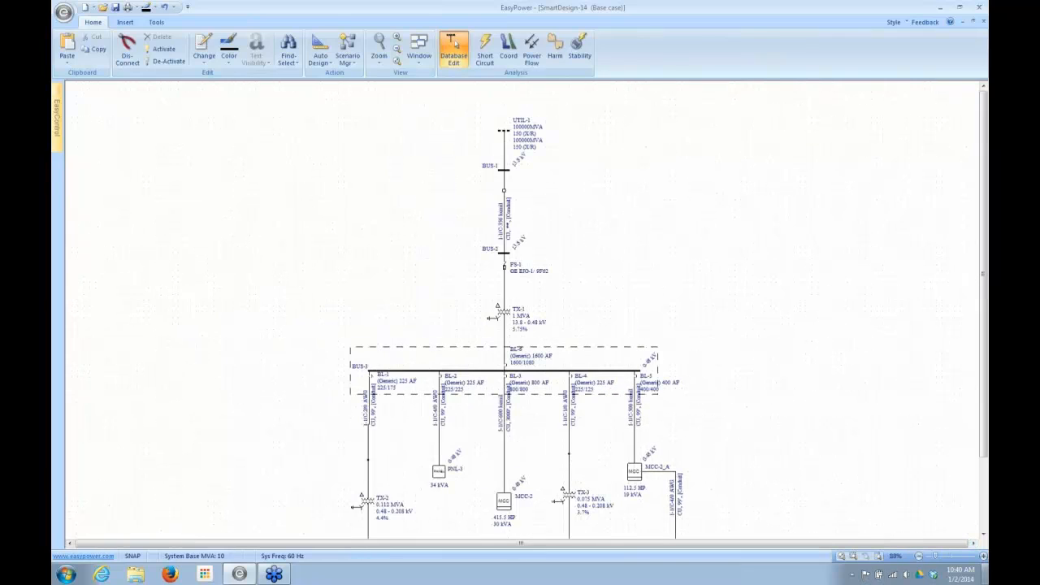
left_click(983, 536)
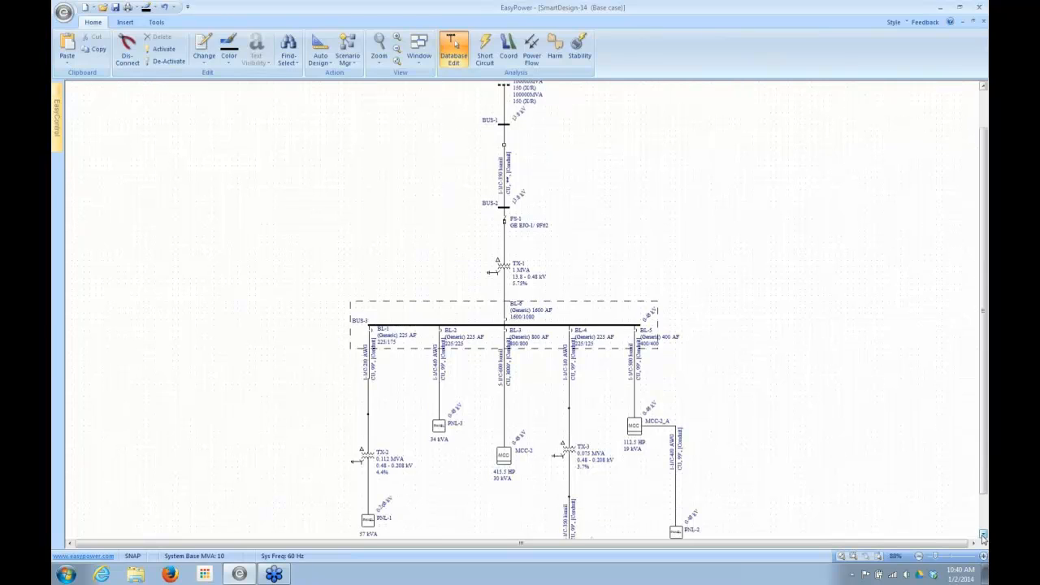
left_click(984, 536)
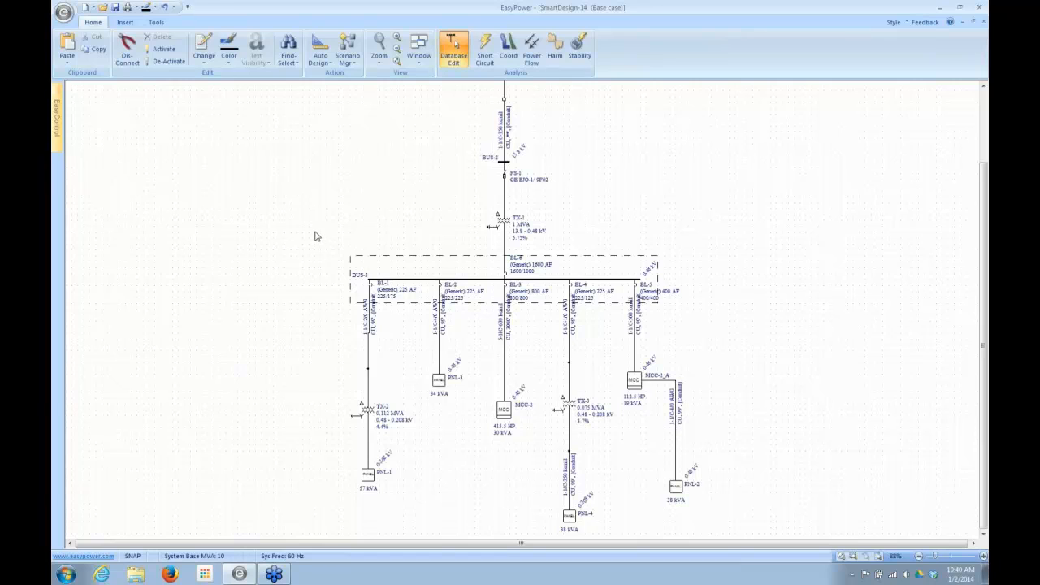
left_click_drag(314, 227, 709, 537)
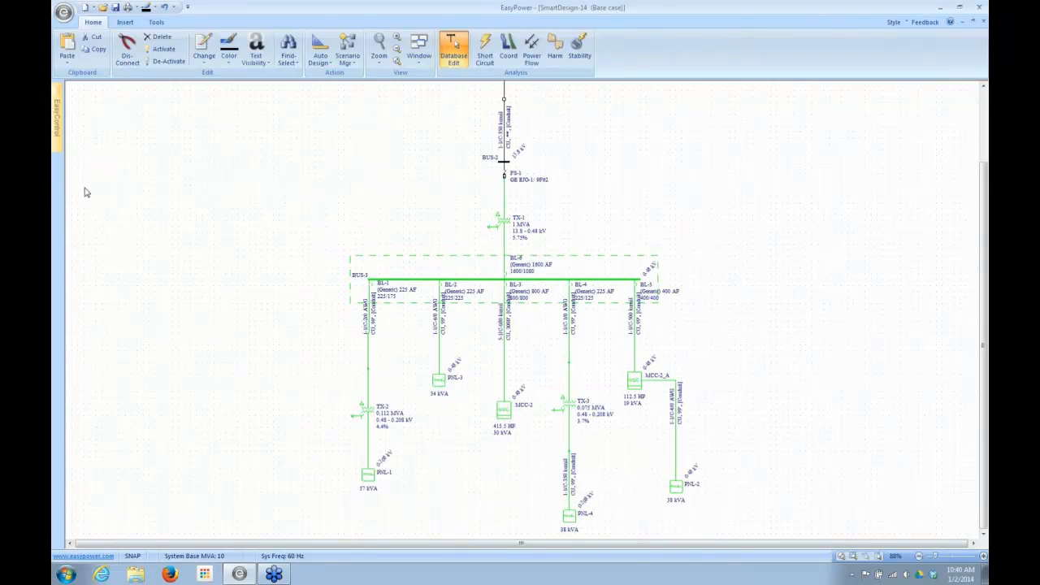
left_click(329, 67)
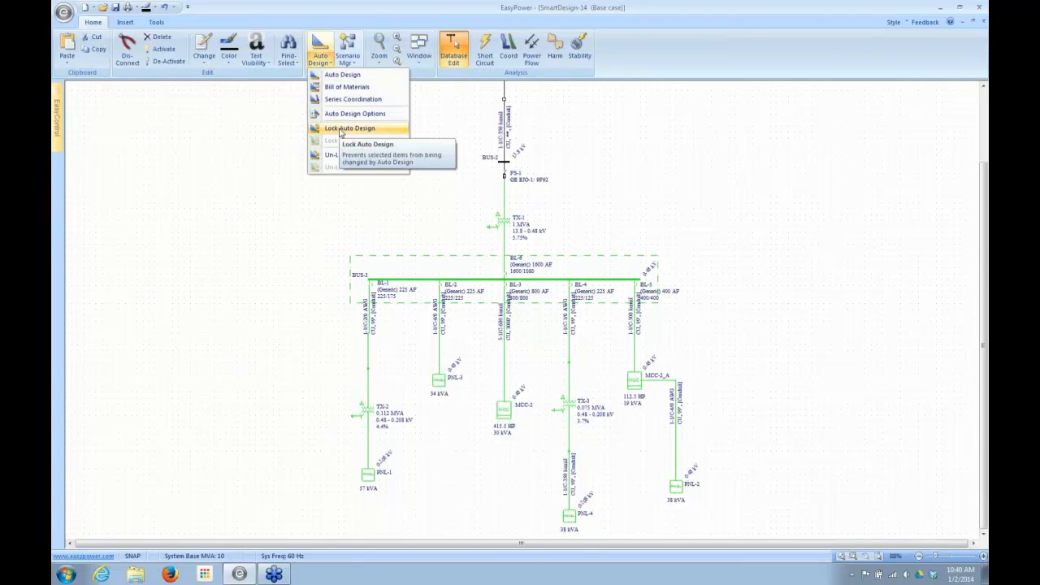
left_click(339, 130)
left_click(203, 341)
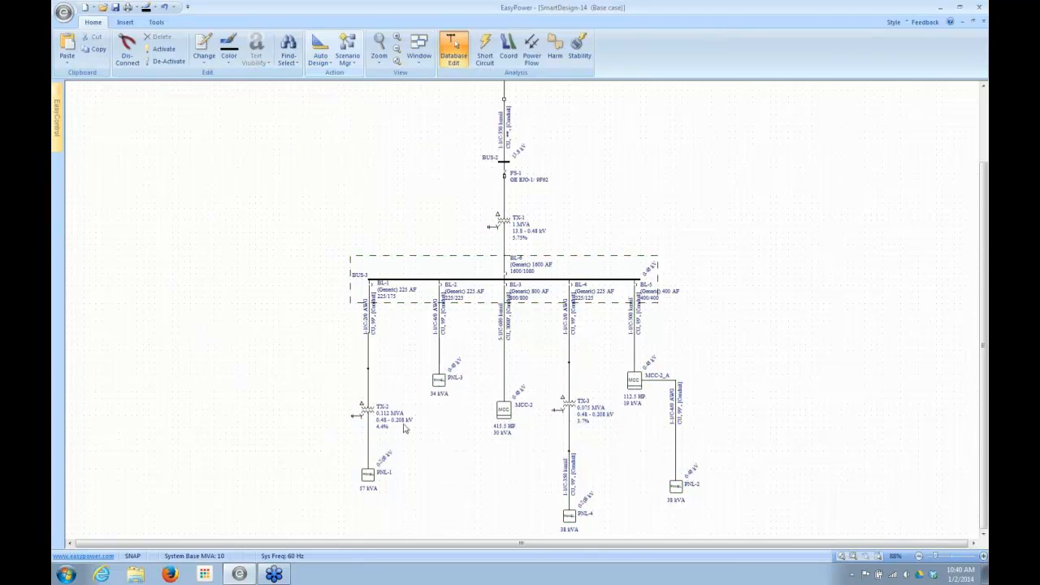
double_click(504, 409)
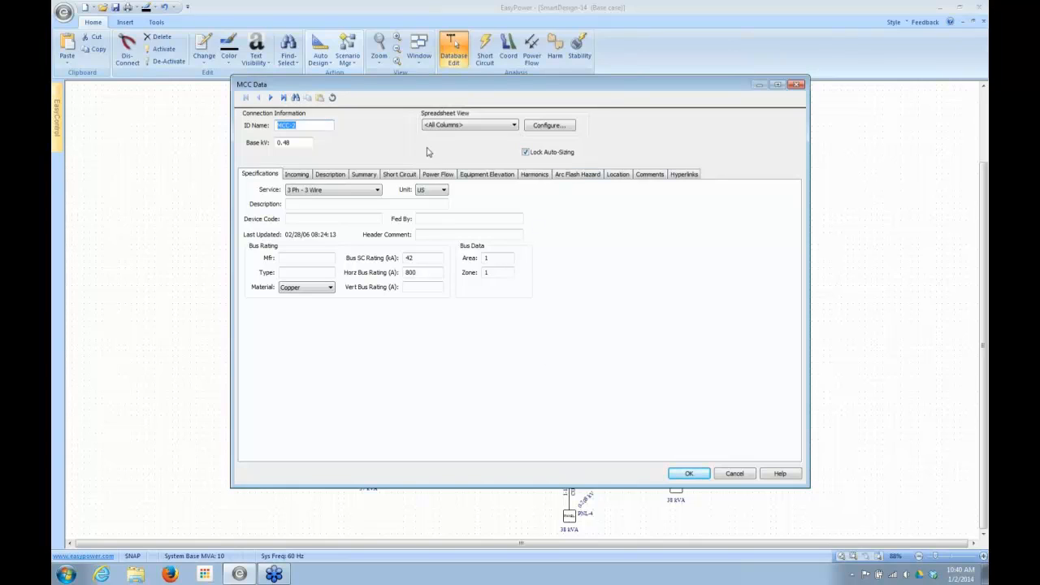
left_click(737, 474)
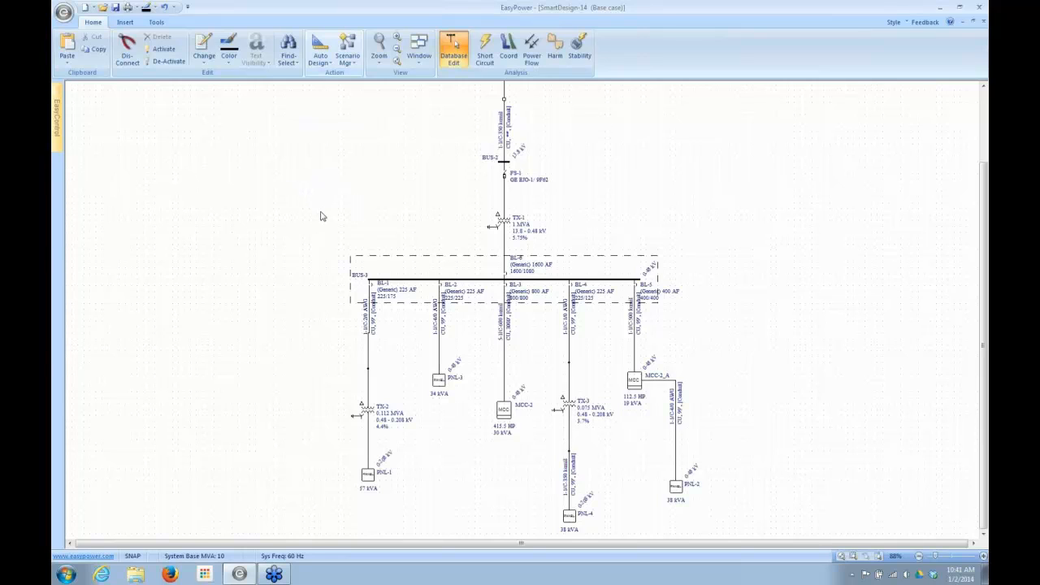
- Apply Un-Lock Auto Design to TX-1, BUS-3 and all downstream equipment
left_click_drag(329, 212, 702, 527)
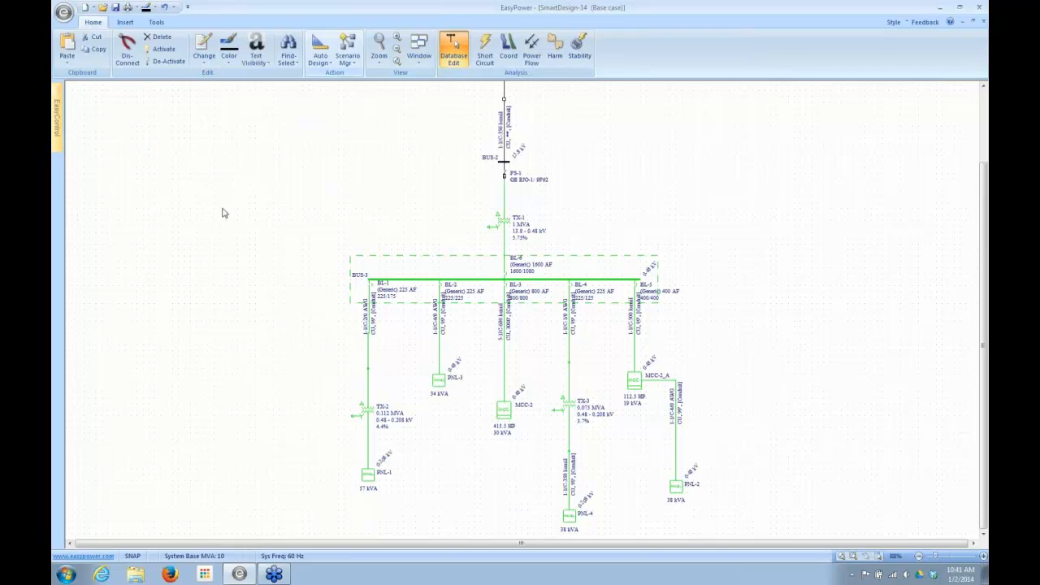
left_click(321, 59)
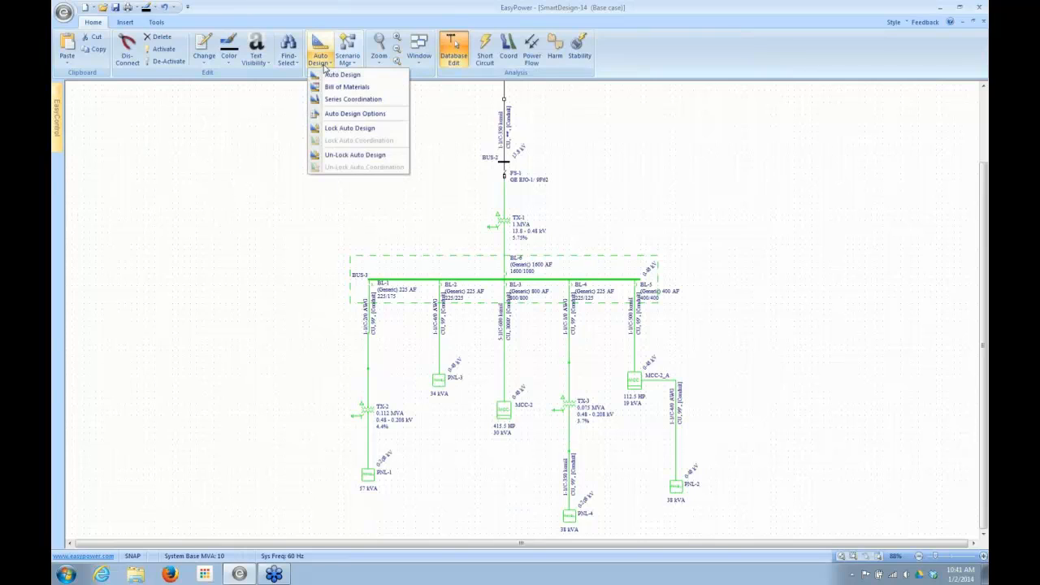
left_click(328, 158)
left_click(269, 338)
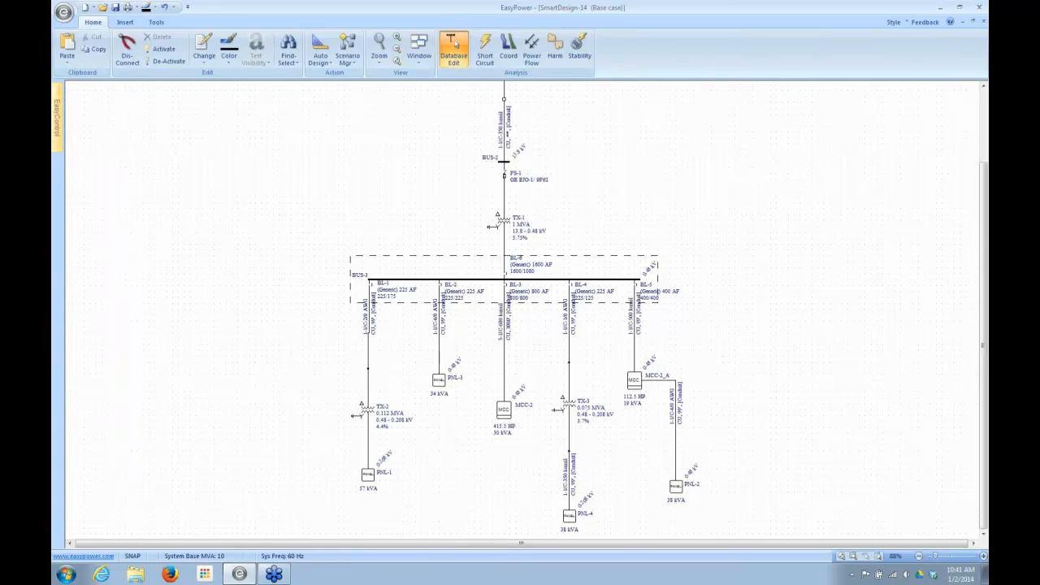
- Open the recent one-line dpc_AutoDesign_1_14_2 and move MCC-1A closer to MCC-1
mouse_move(233, 578)
left_click(63, 12)
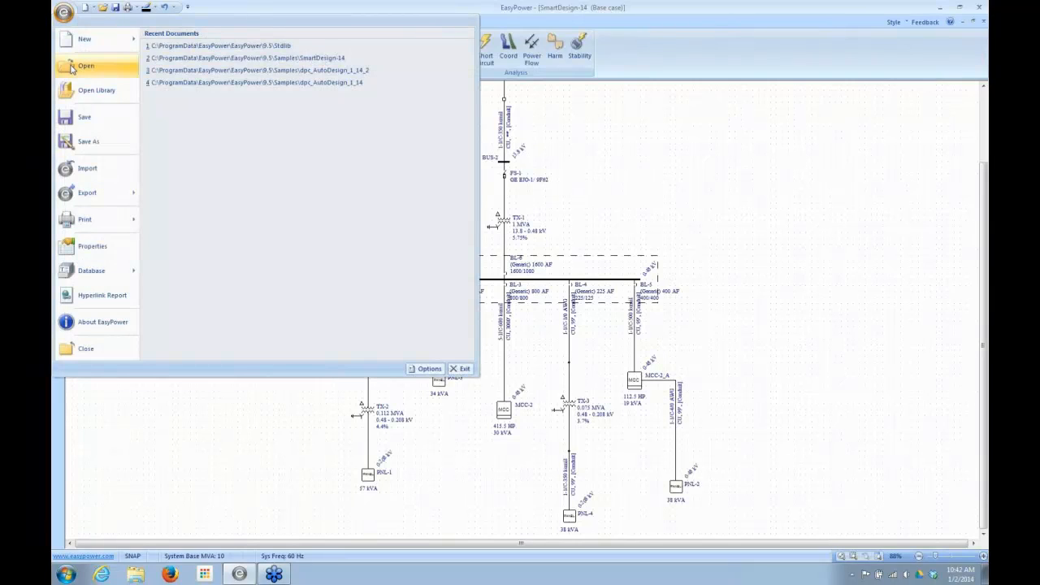
left_click(209, 70)
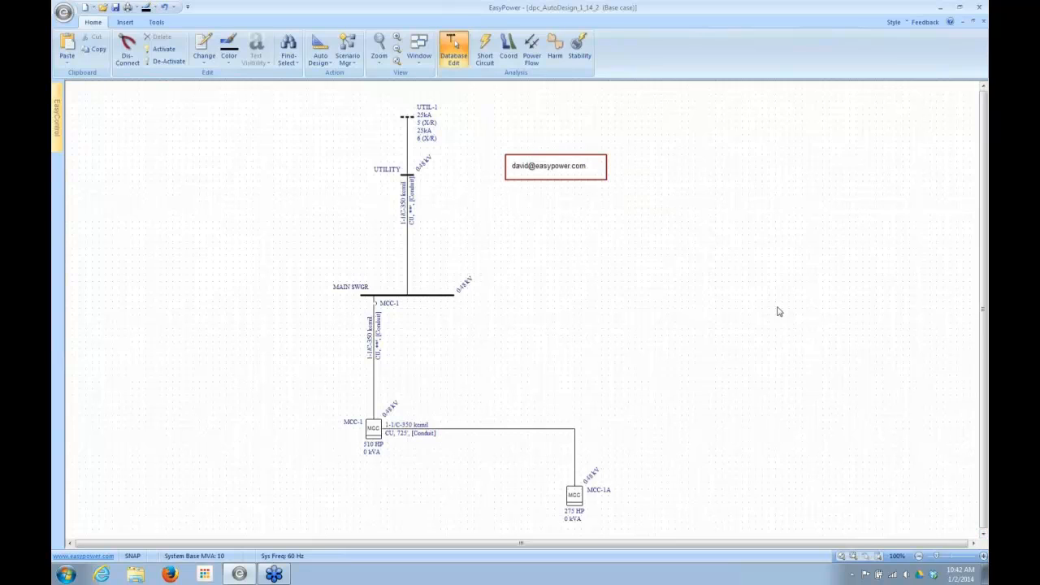
left_click_drag(573, 499, 491, 490)
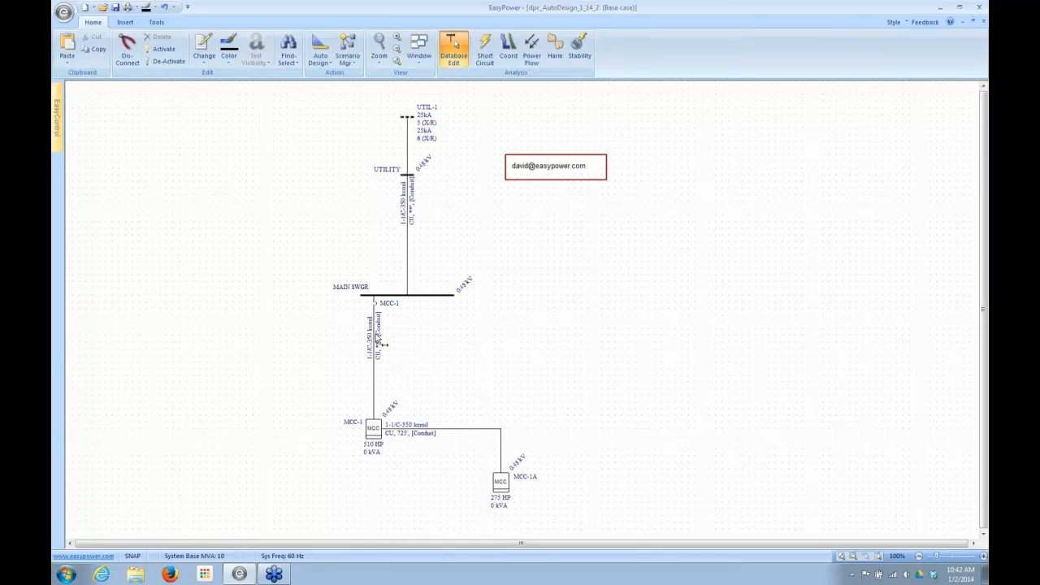
- Examine the available bus types for MAIN SWGR, keep Switchgear and accept the bus data
left_click(432, 297)
double_click(433, 298)
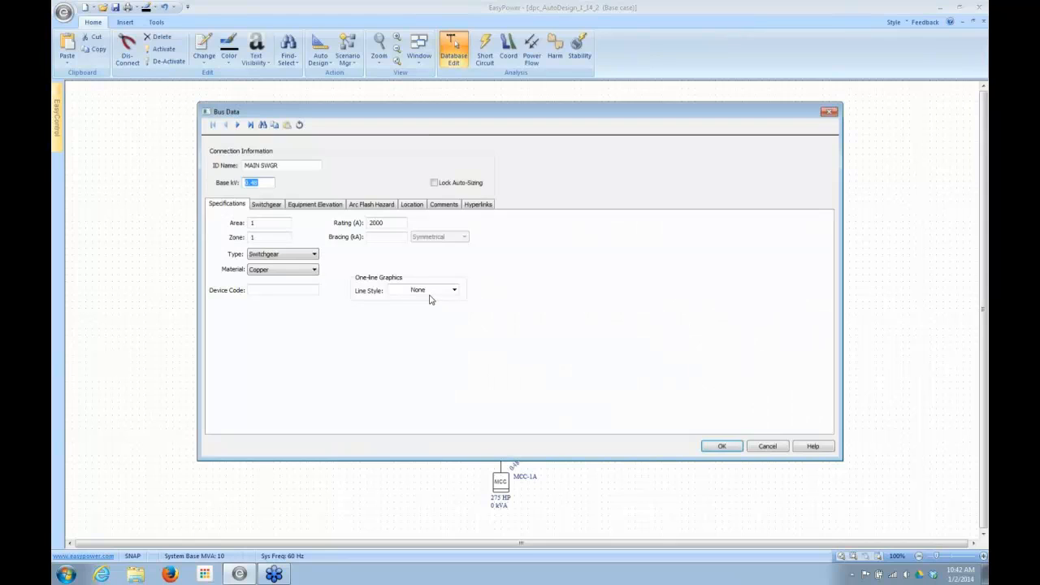
left_click(316, 255)
left_click(315, 256)
left_click(316, 257)
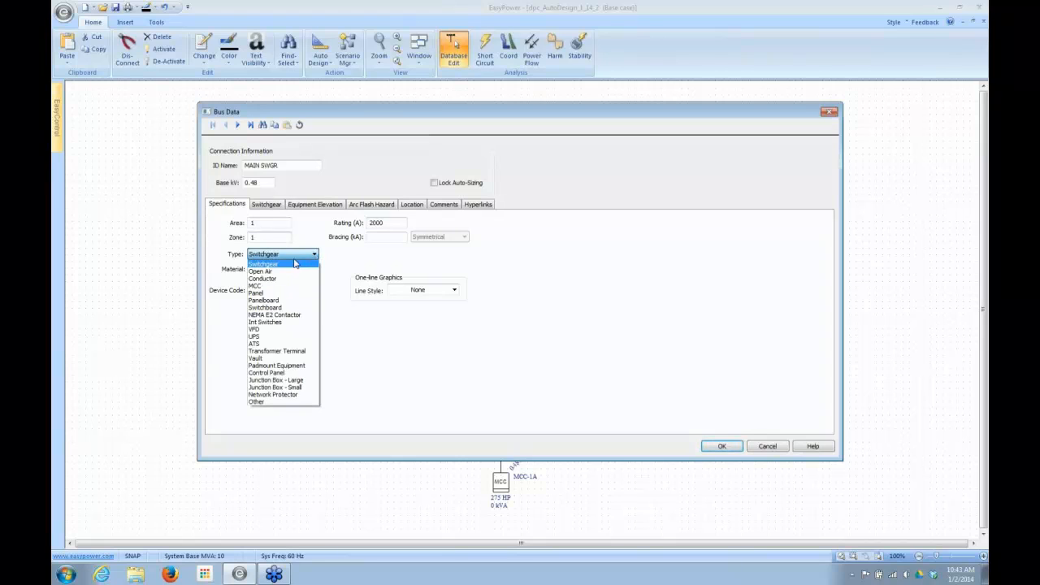
left_click(296, 257)
left_click(719, 446)
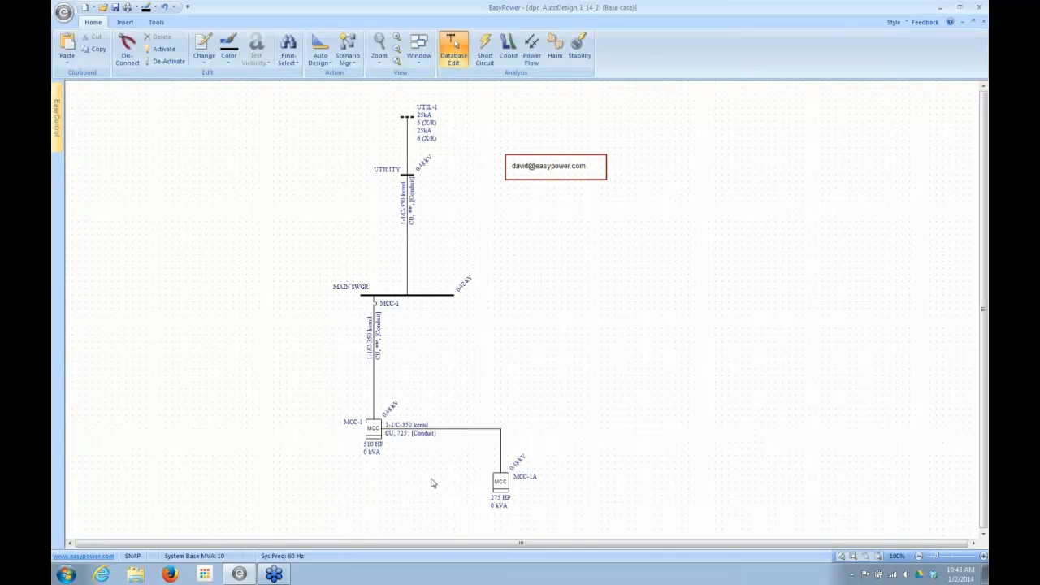
- Open MCC-1A's data and examine its incoming device and the motor specifications of its three loads
left_click(500, 488)
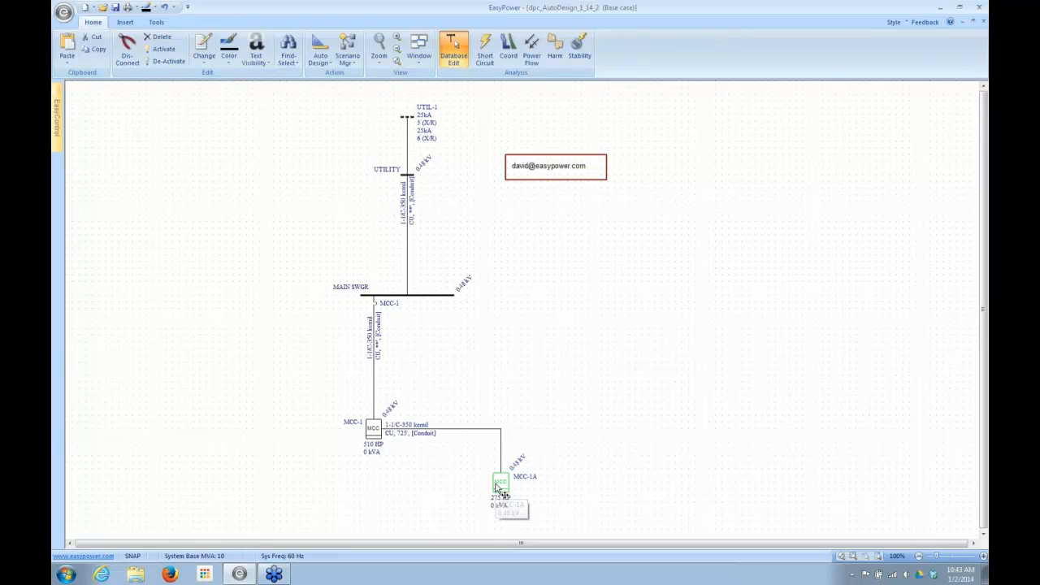
double_click(500, 487)
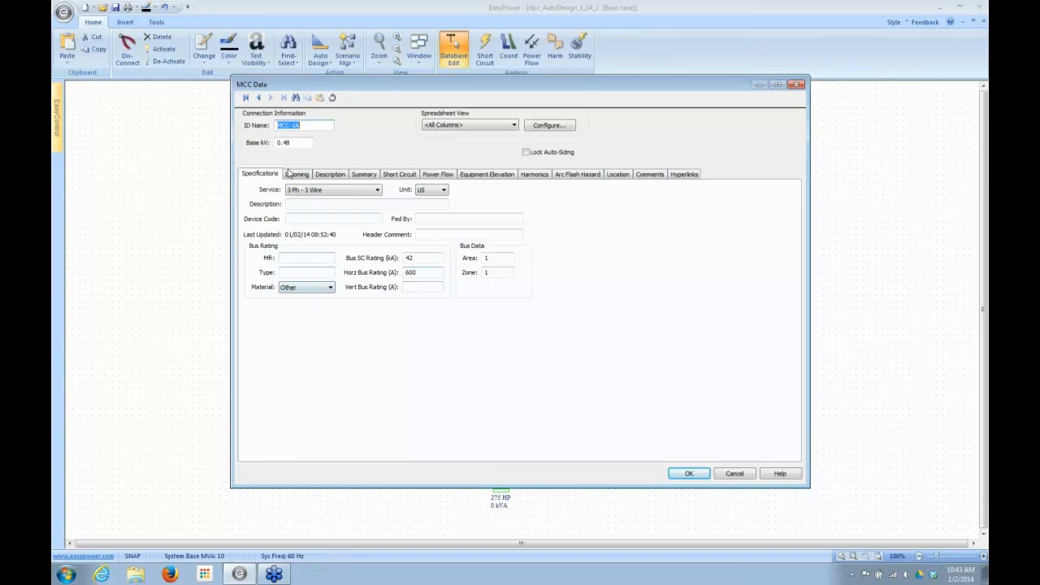
left_click(294, 174)
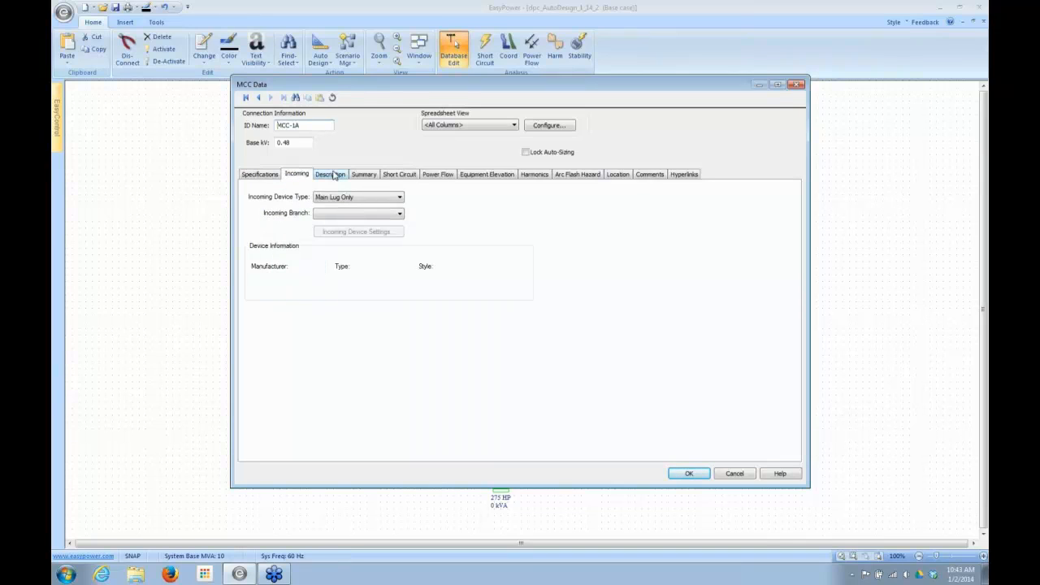
left_click(331, 174)
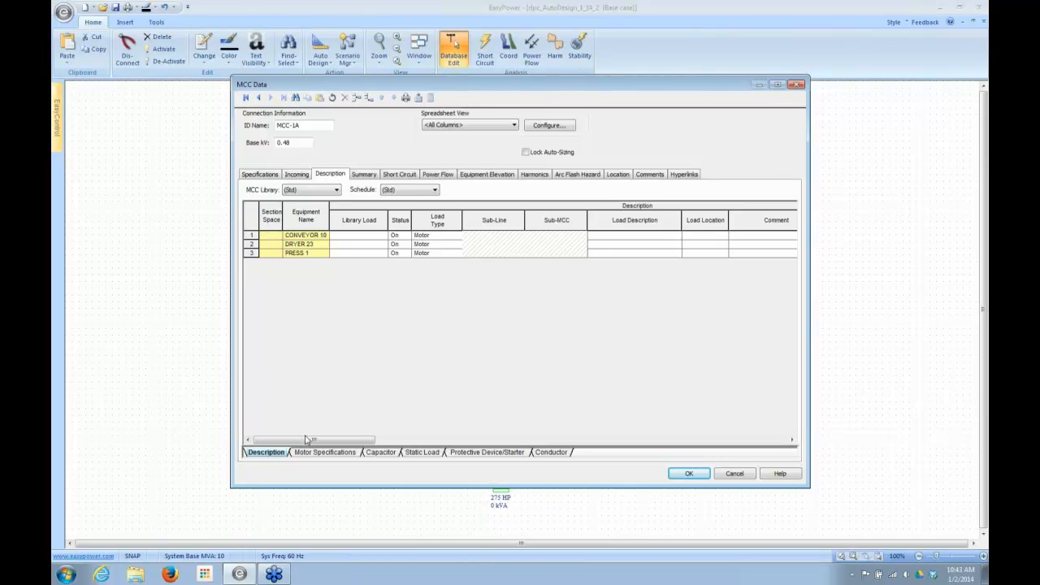
left_click_drag(308, 439, 386, 441)
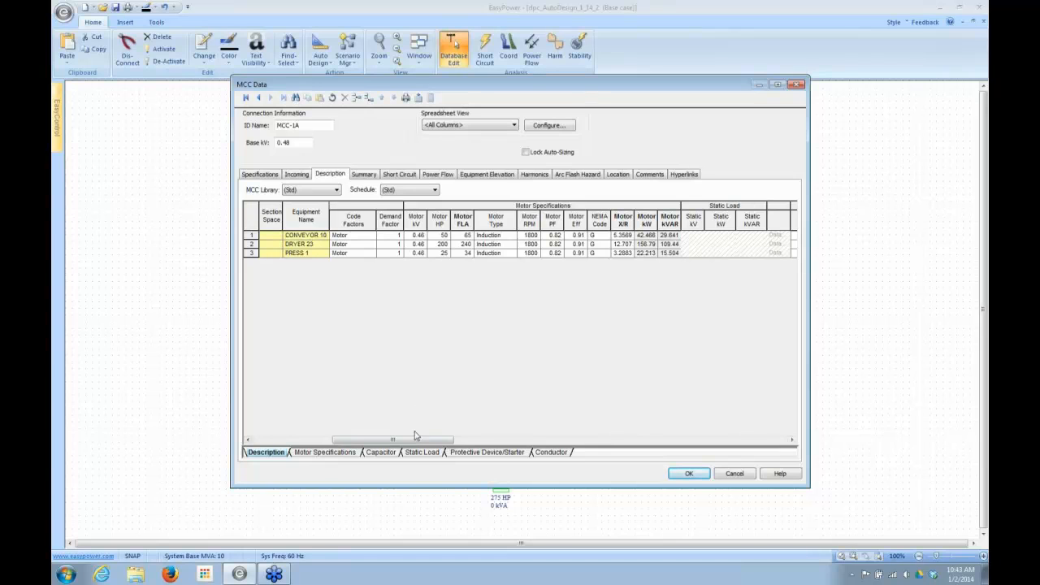
left_click_drag(414, 438, 344, 443)
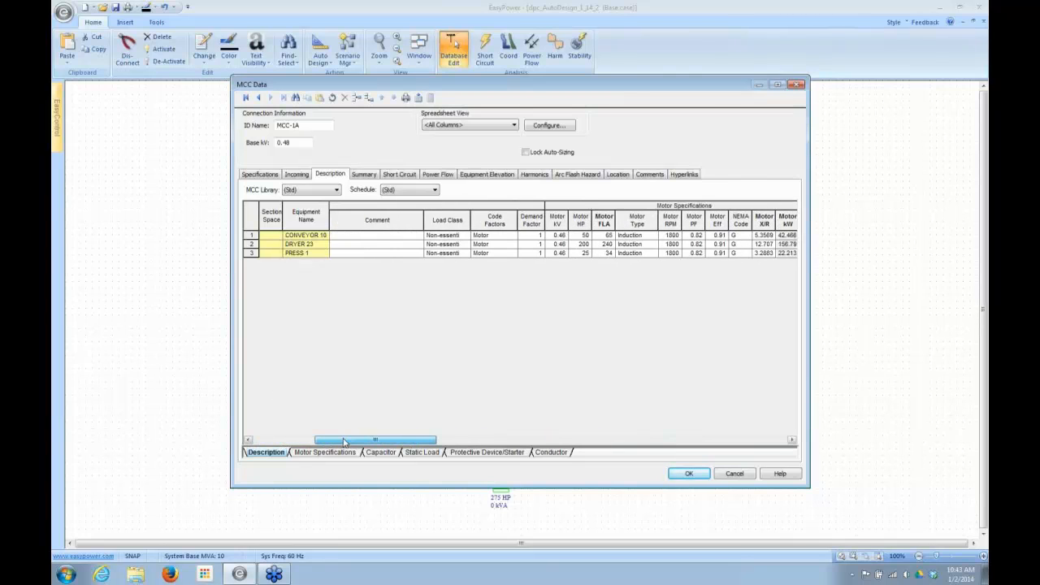
left_click(247, 236)
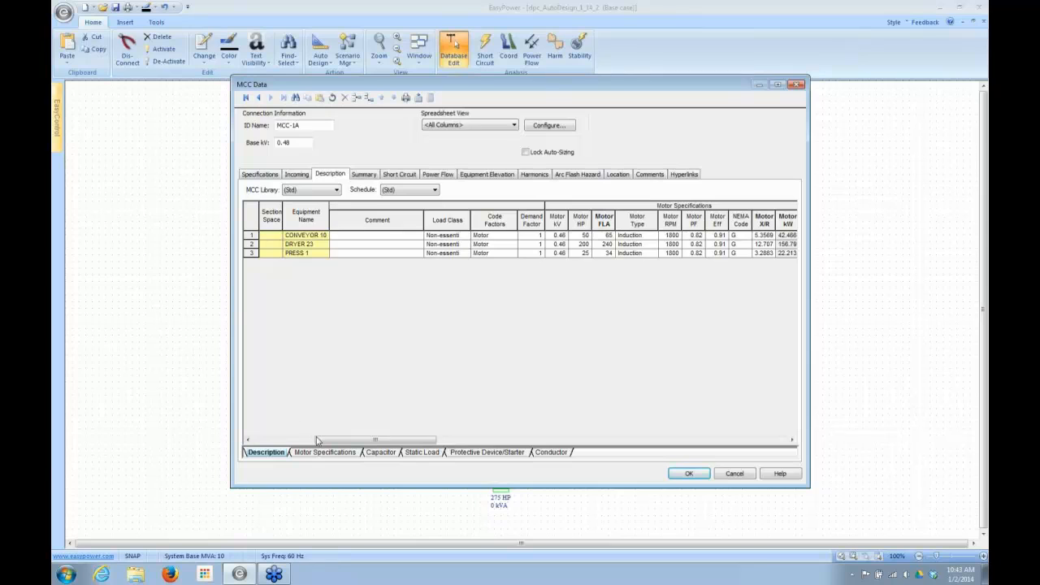
- Auto-size the protective device and cable for the CONVEYOR 101 row of MCC-1A
left_click_drag(320, 441, 255, 460)
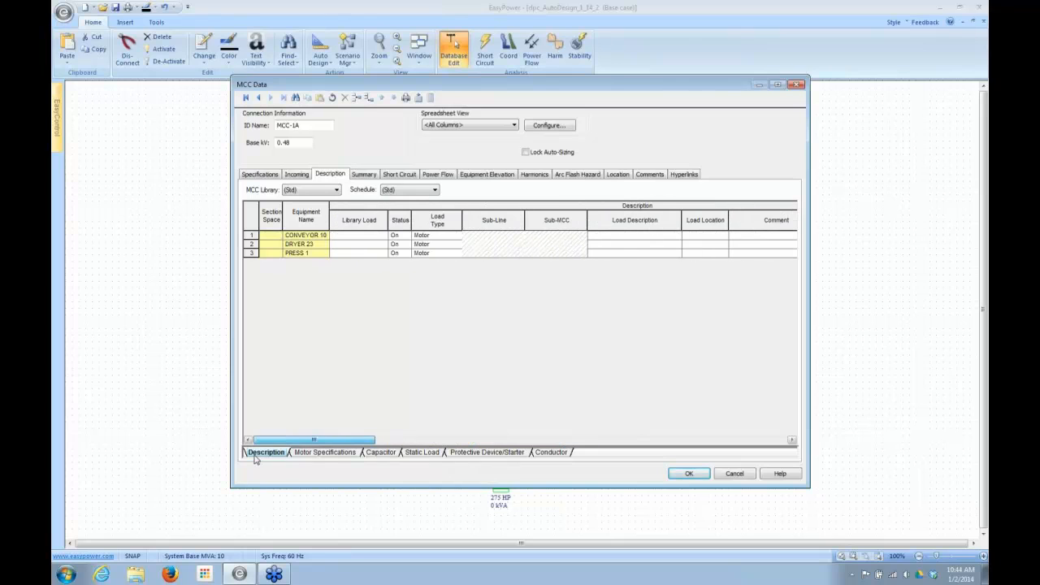
right_click(251, 235)
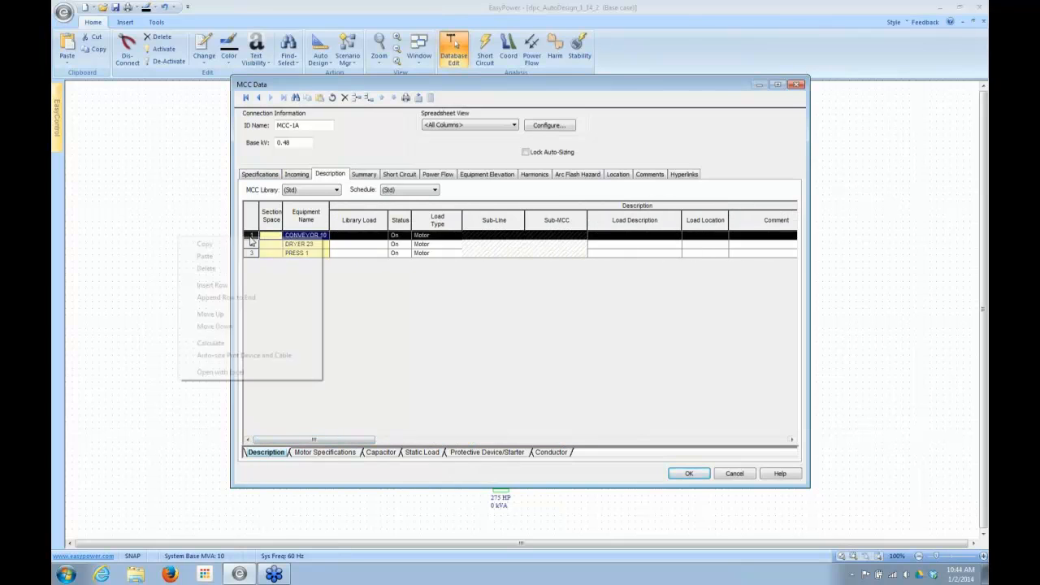
left_click(222, 356)
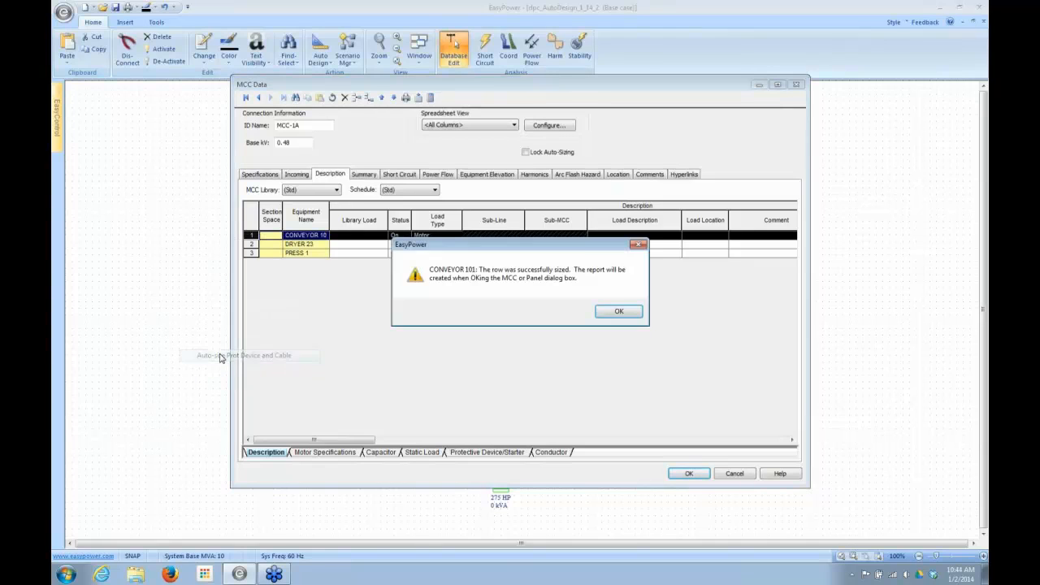
left_click(615, 315)
- Review the protective device, starter, conductor, conduit and ground columns sized for CONVEYOR 101
left_click_drag(362, 439, 543, 443)
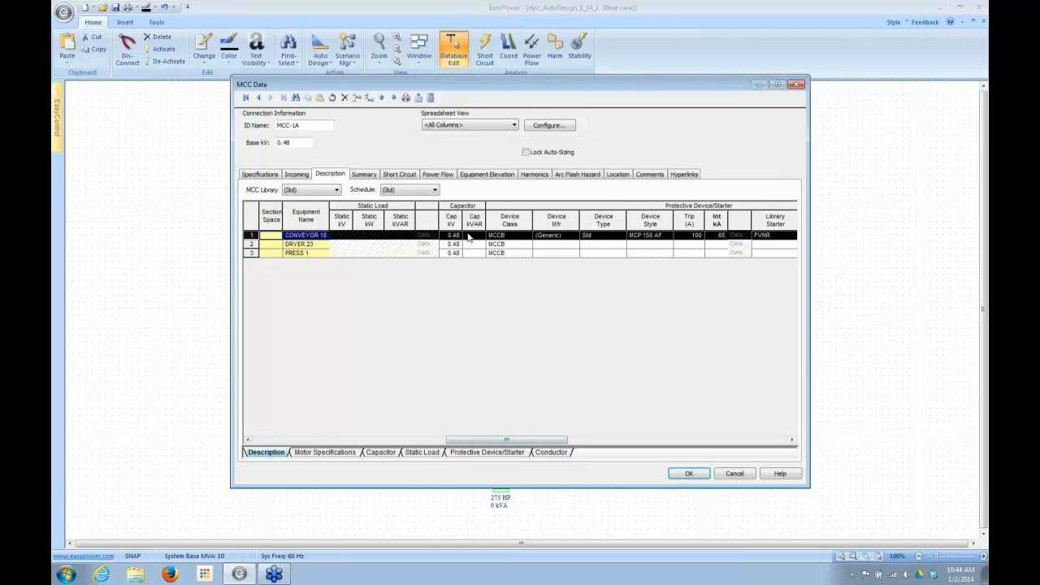
left_click_drag(485, 440, 529, 446)
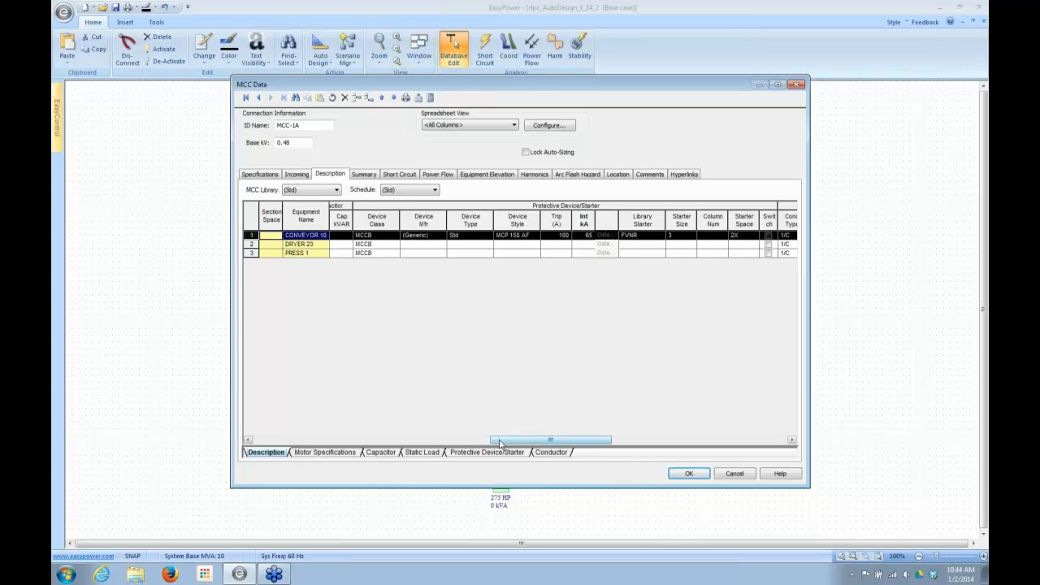
left_click_drag(499, 443, 567, 444)
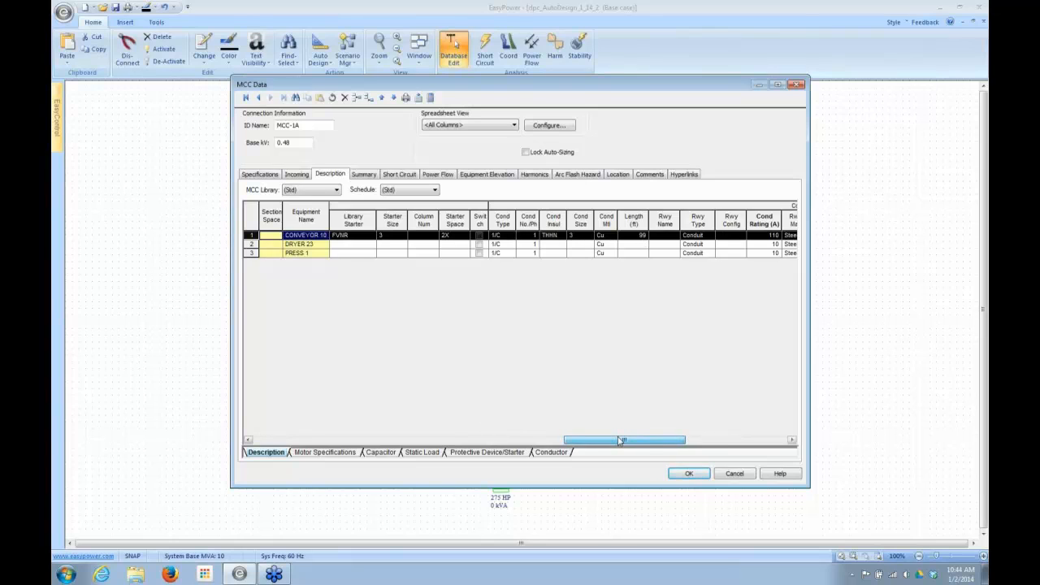
left_click_drag(620, 440, 657, 441)
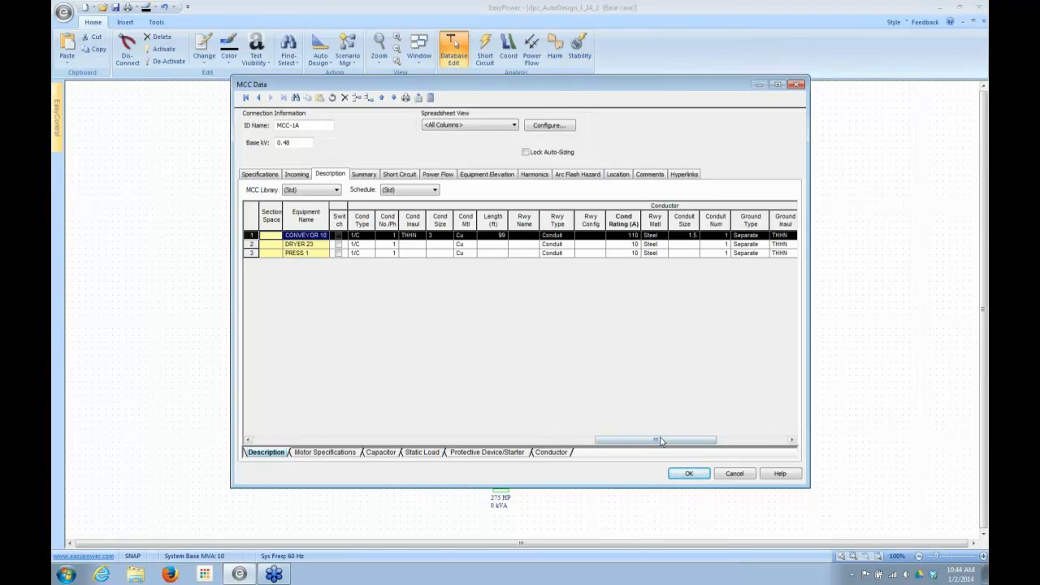
left_click_drag(659, 441, 684, 440)
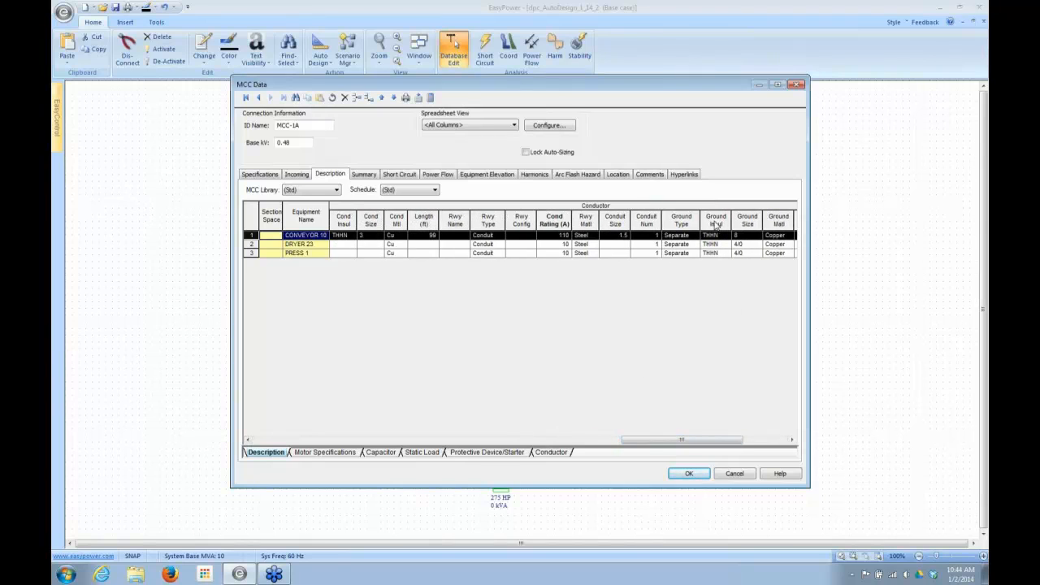
left_click_drag(670, 440, 243, 447)
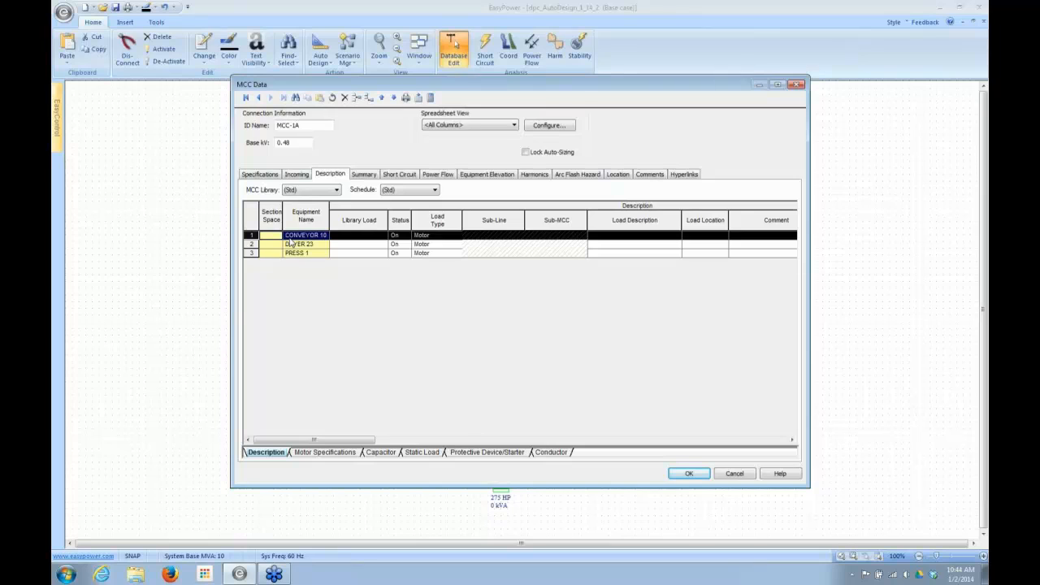
- Auto-size the protective device and cable for DRYER 23 and commit MCC-1A's data even though it is incomplete
right_click(250, 244)
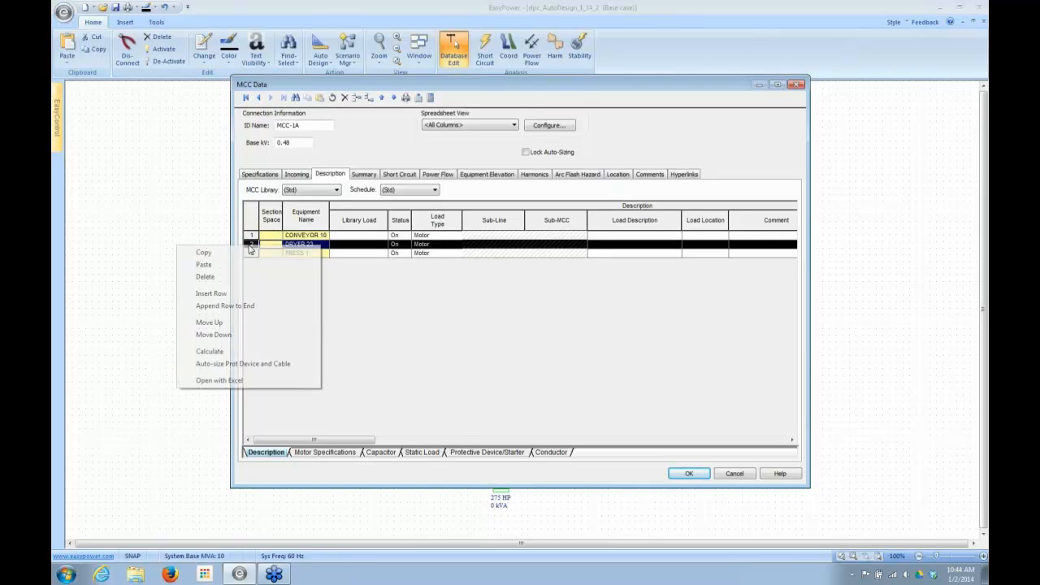
left_click(202, 365)
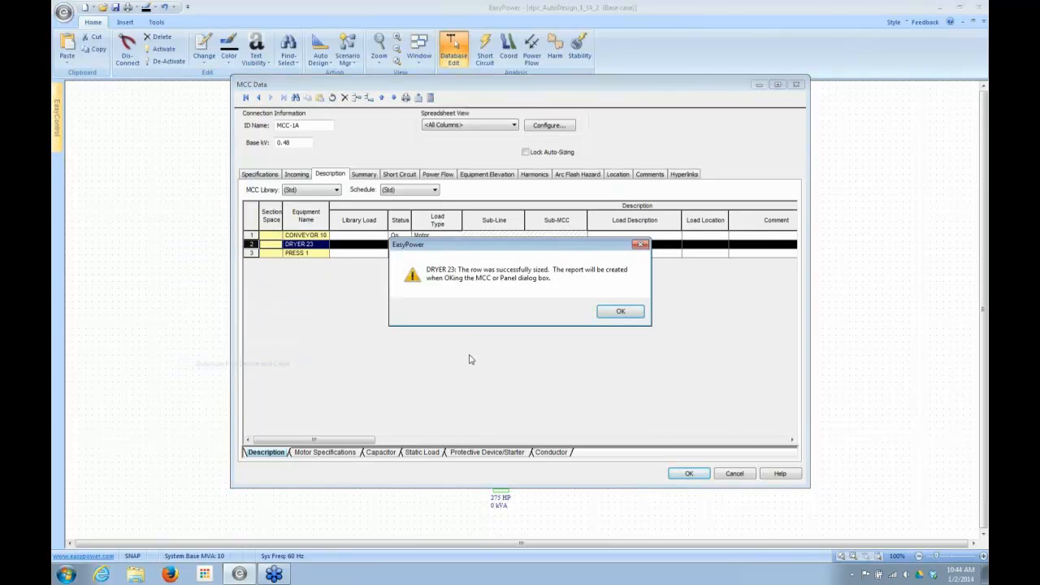
left_click(622, 313)
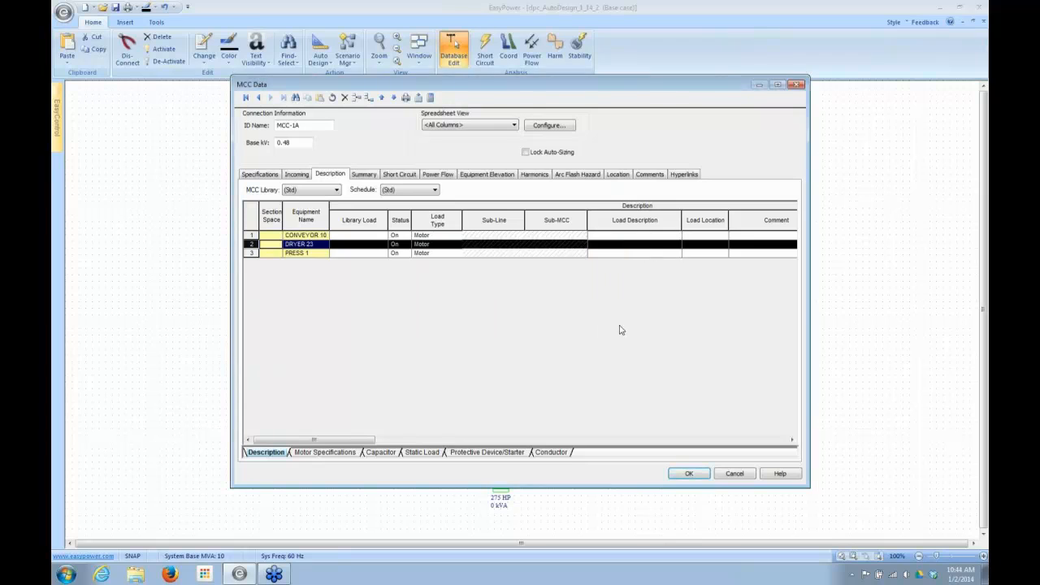
left_click(688, 474)
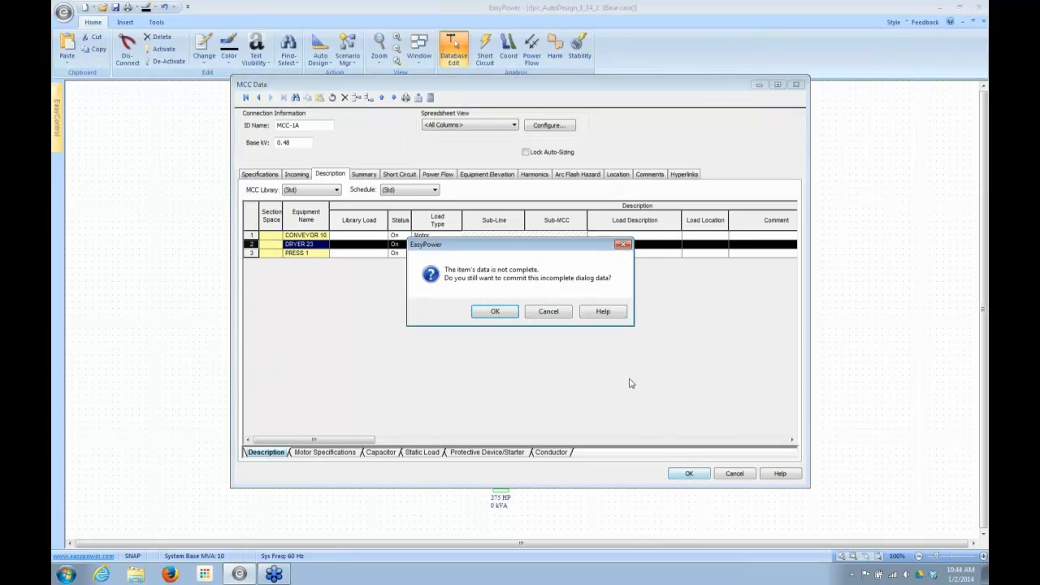
left_click(502, 312)
- Run Auto Design's Size Everything on MCC-1A
right_click(502, 484)
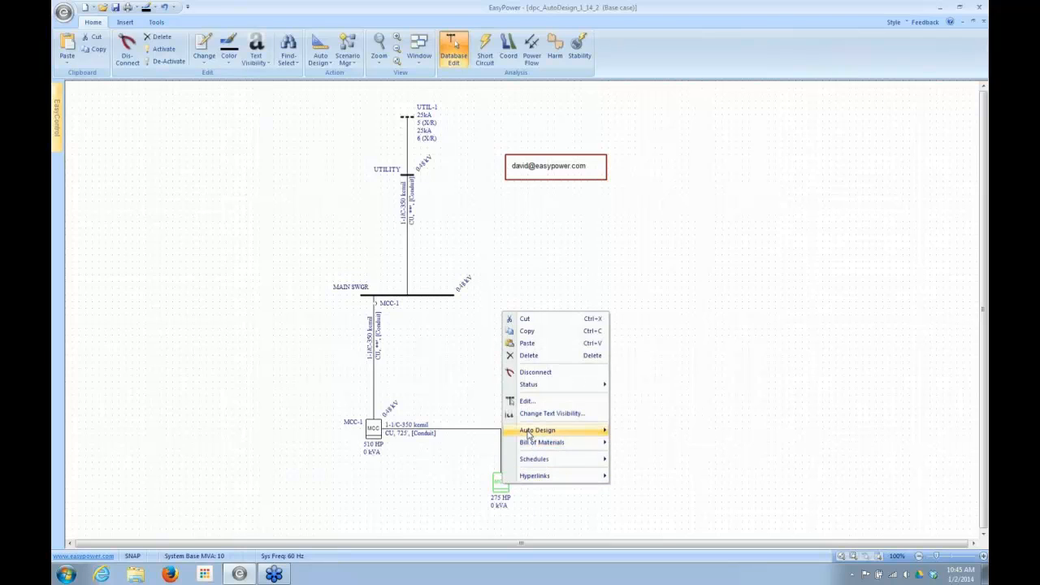
mouse_move(528, 433)
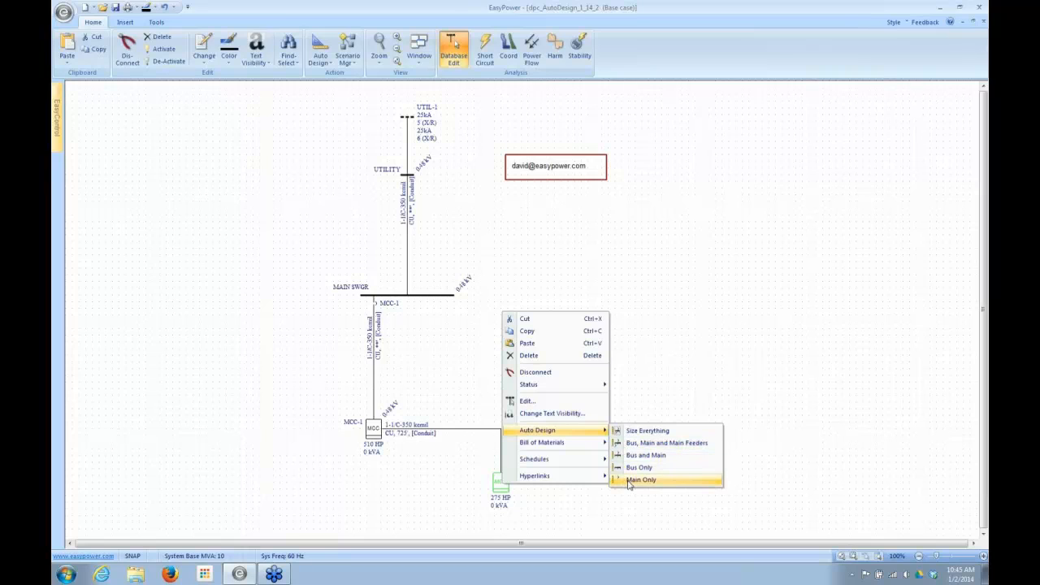
left_click(637, 432)
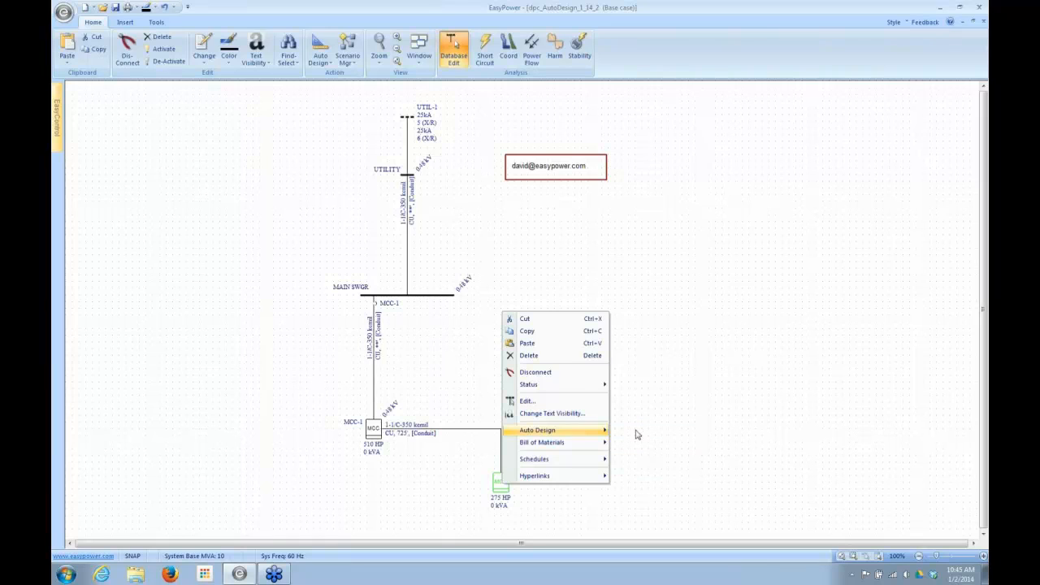
- Check MCC-1A's specifications and load descriptions, leaving its data without changes
double_click(500, 484)
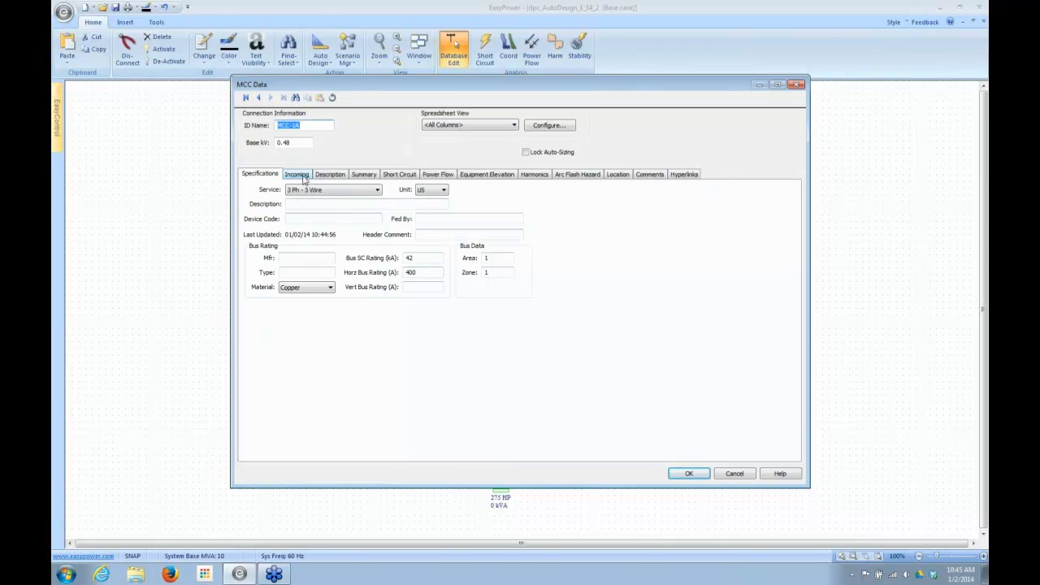
left_click(342, 176)
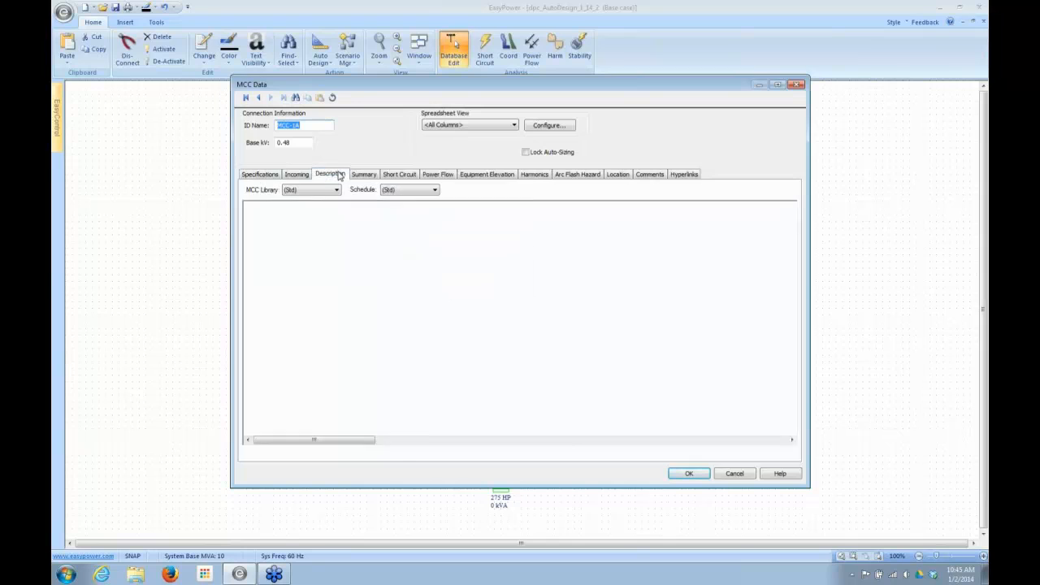
left_click_drag(291, 443, 269, 436)
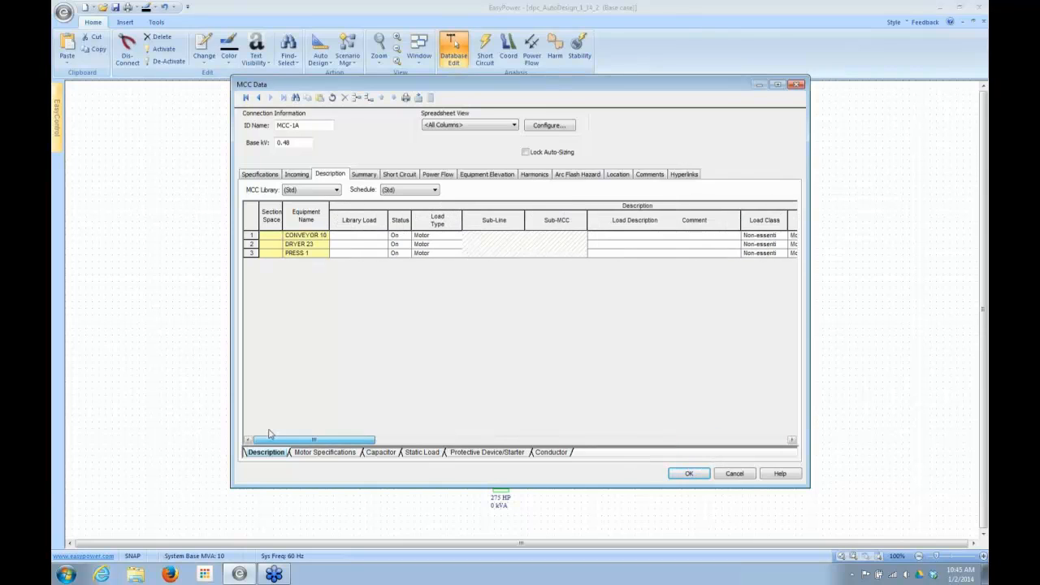
left_click(746, 478)
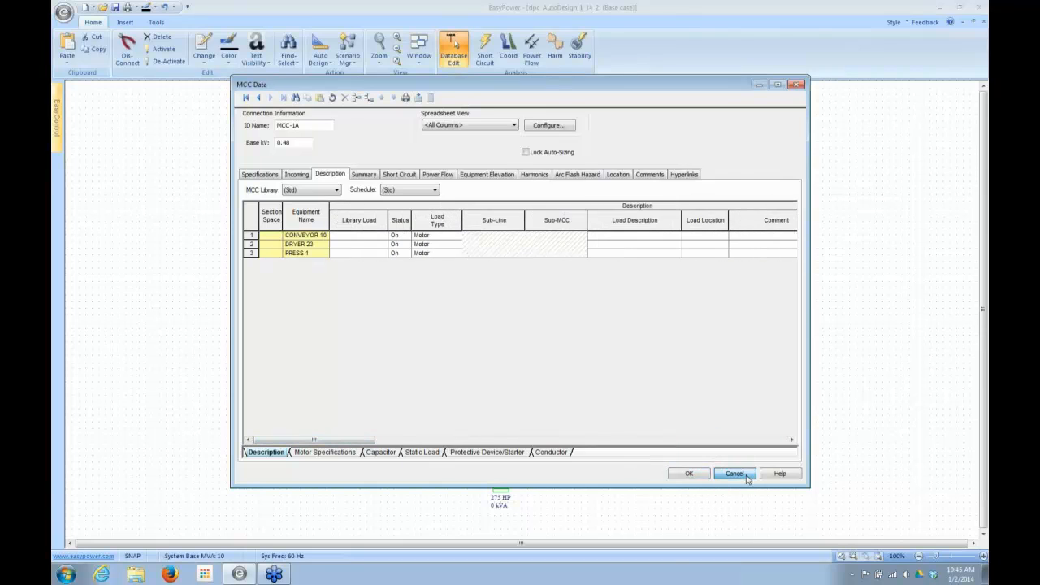
- Recalculate the downstream load in MCC-1A's load summary
double_click(503, 490)
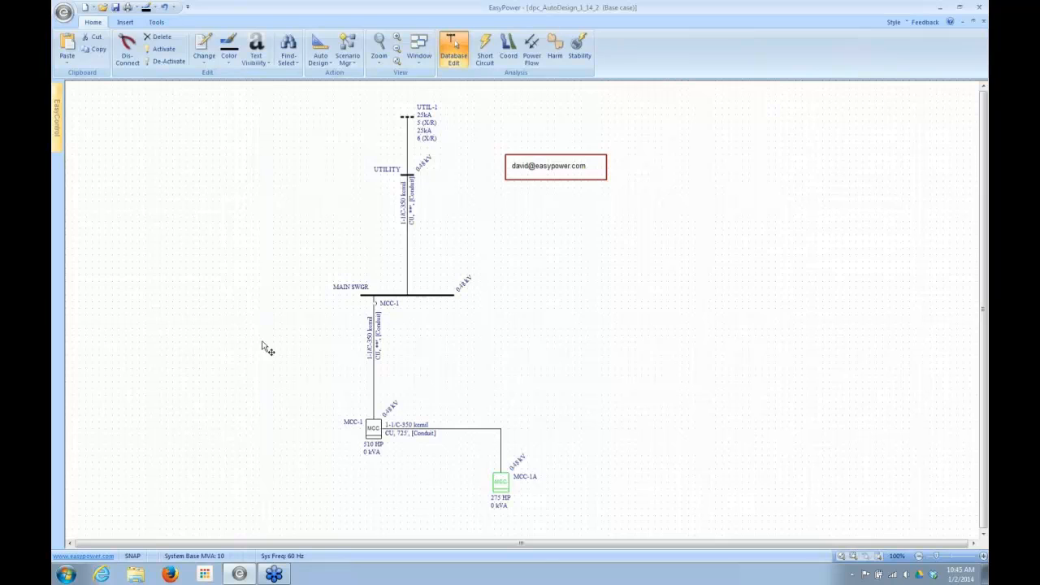
left_click(370, 177)
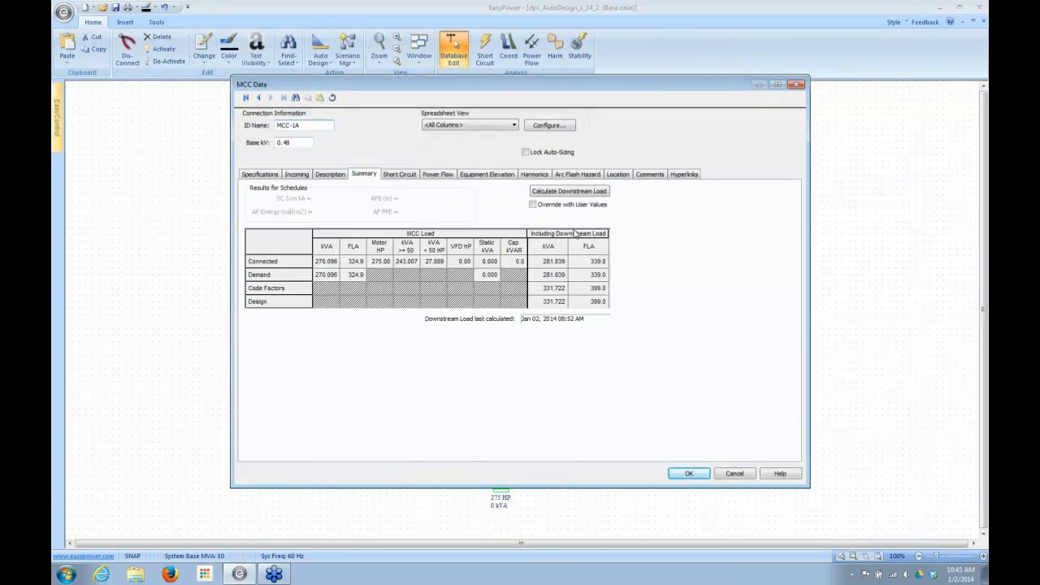
left_click(582, 192)
left_click(499, 314)
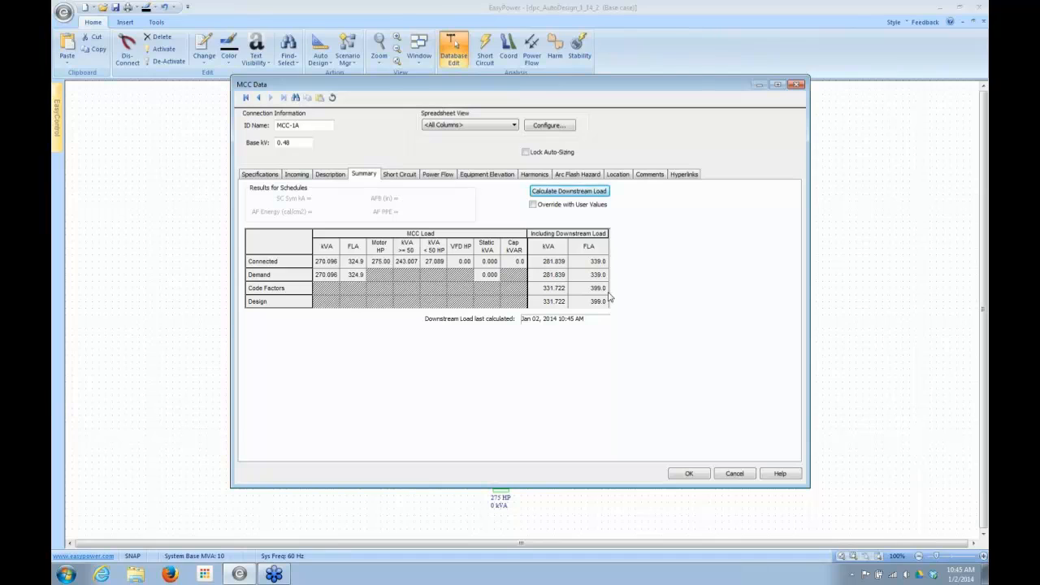
- Calculate MCC-1A's short-circuit motor data instead of committing incomplete data, and accept the MCC data
left_click(681, 475)
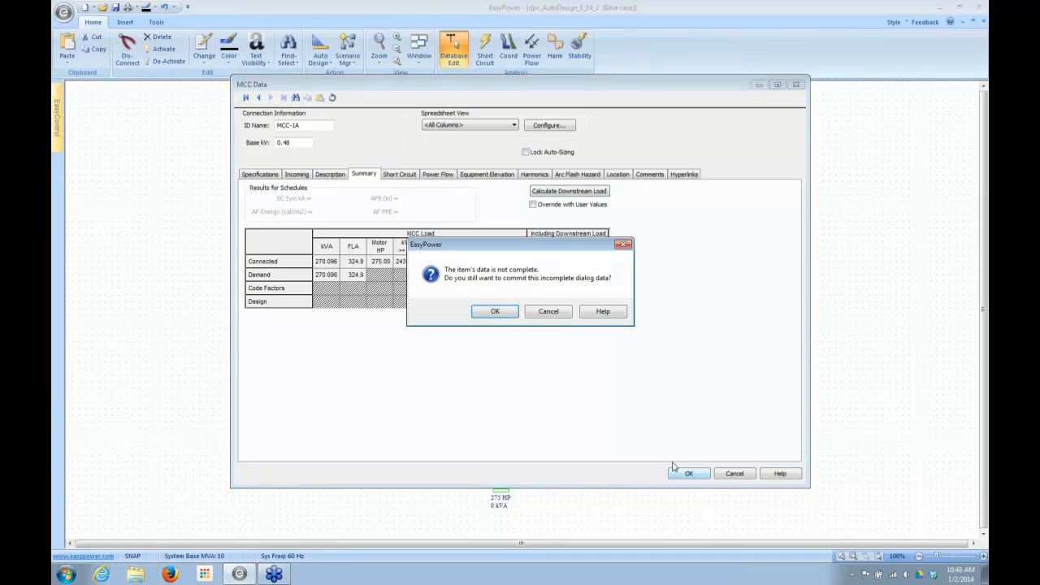
left_click(547, 312)
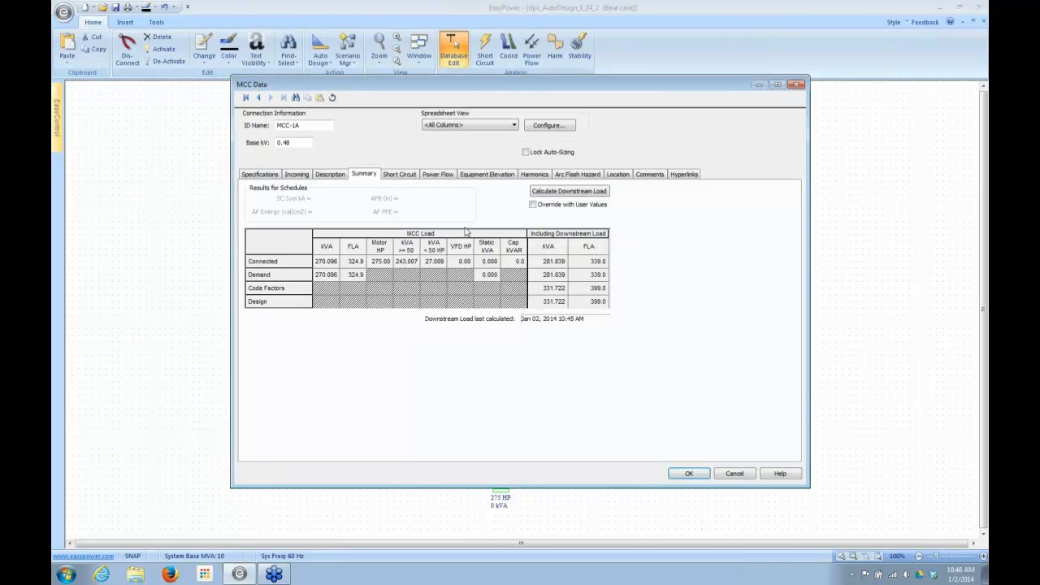
left_click(399, 174)
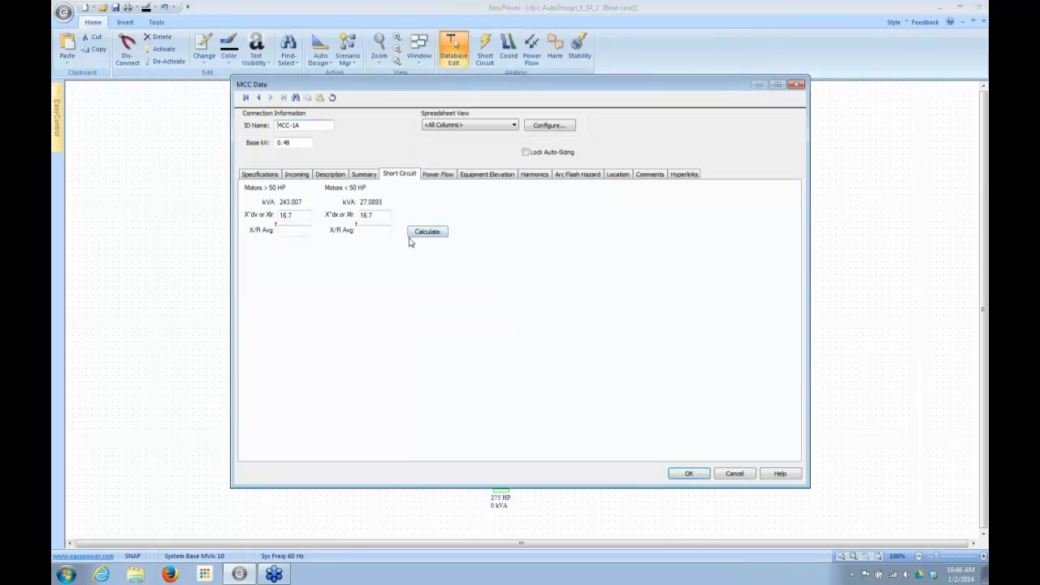
left_click(689, 474)
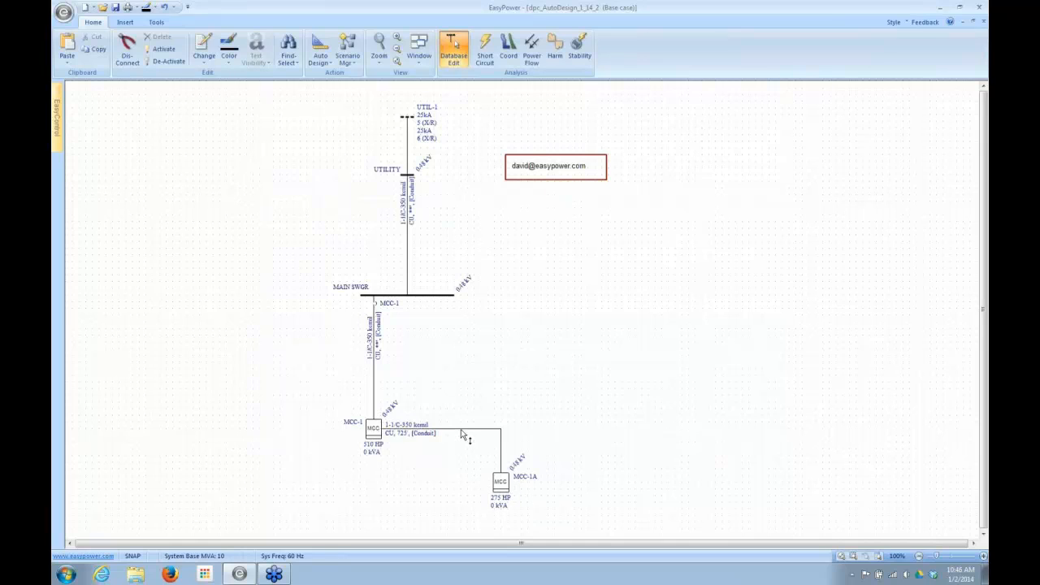
- Review MCC-1's load descriptions and motor specifications, and accept its data with the existing bus rating
mouse_move(462, 432)
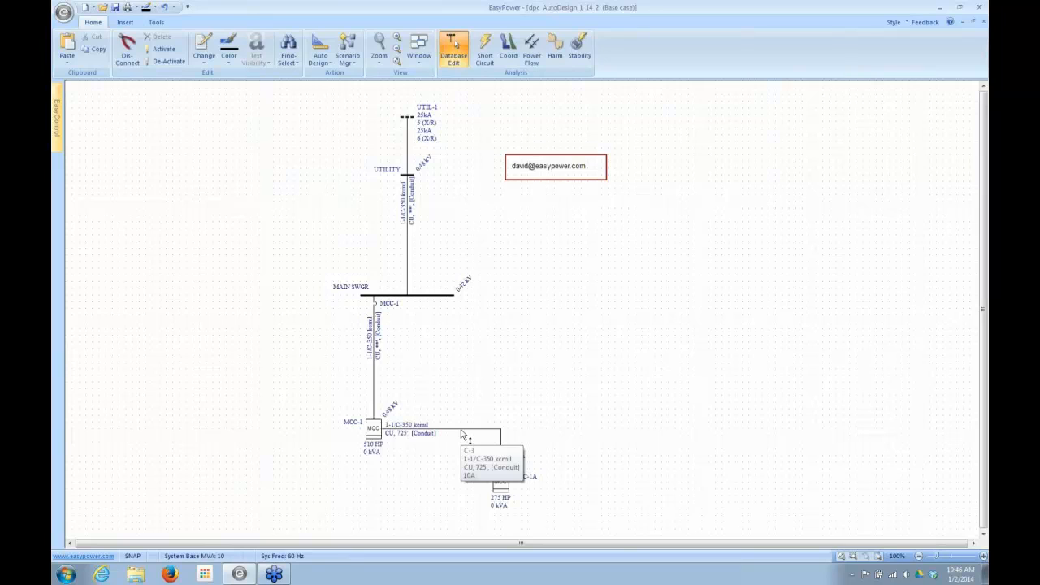
left_click(374, 431)
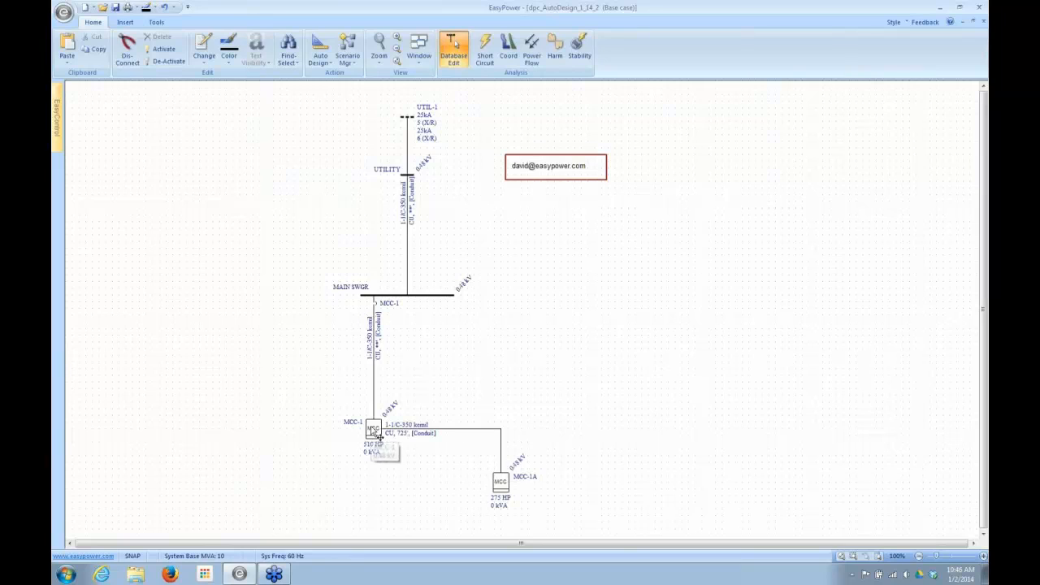
double_click(374, 430)
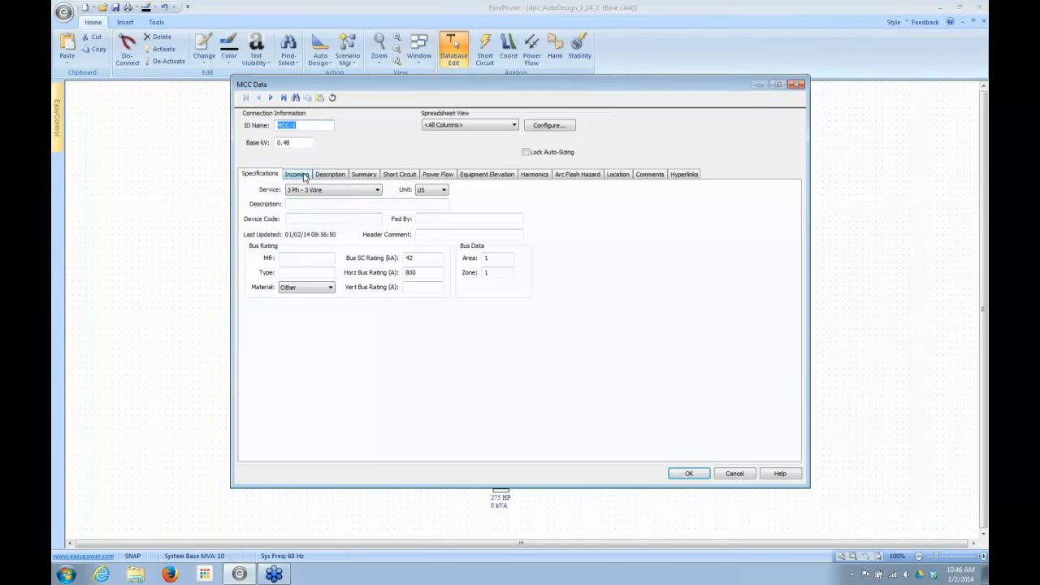
left_click(331, 175)
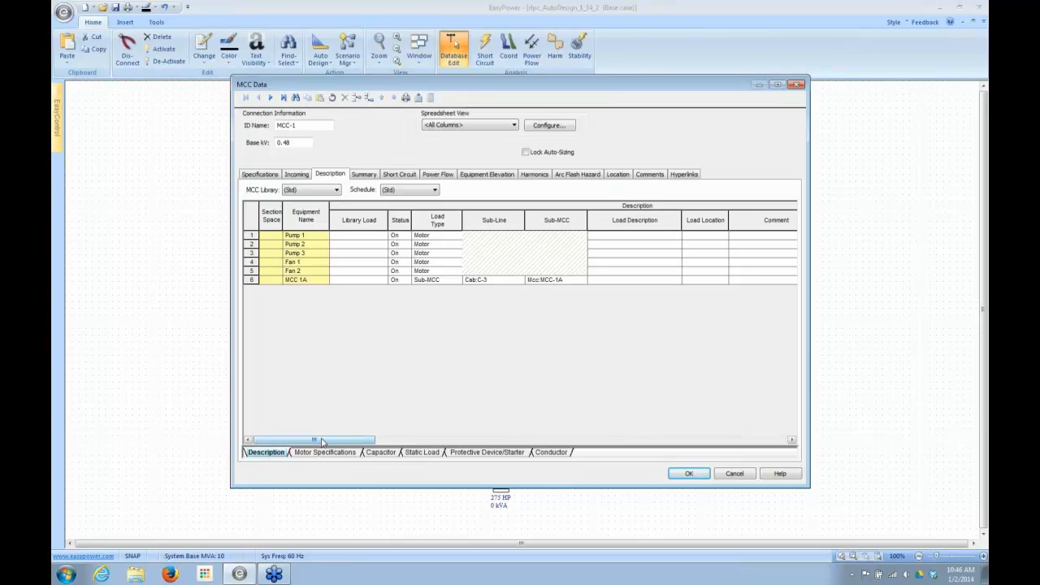
left_click_drag(322, 442, 300, 443)
left_click_drag(336, 443, 406, 433)
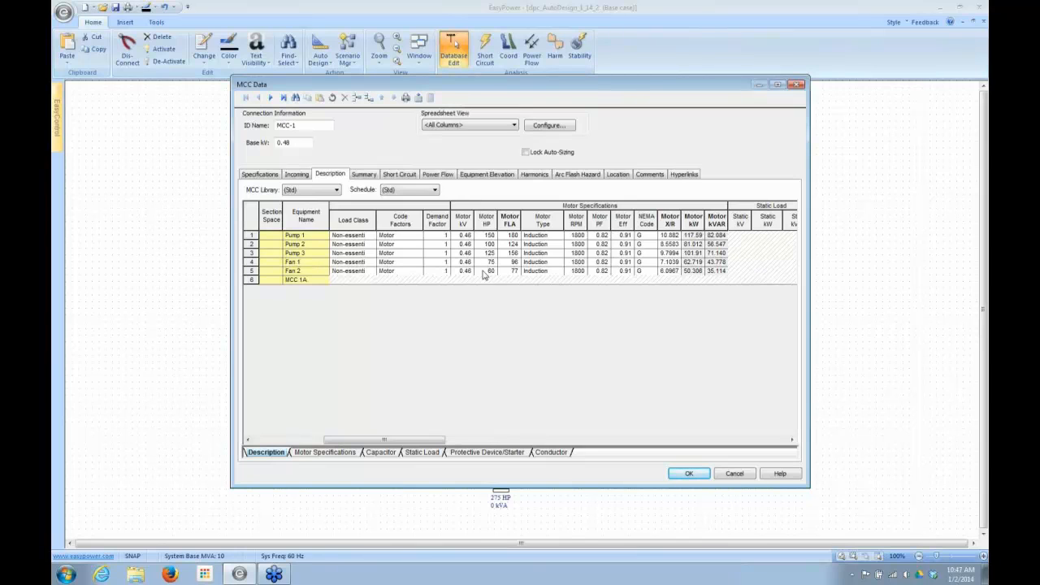
left_click_drag(404, 439, 257, 447)
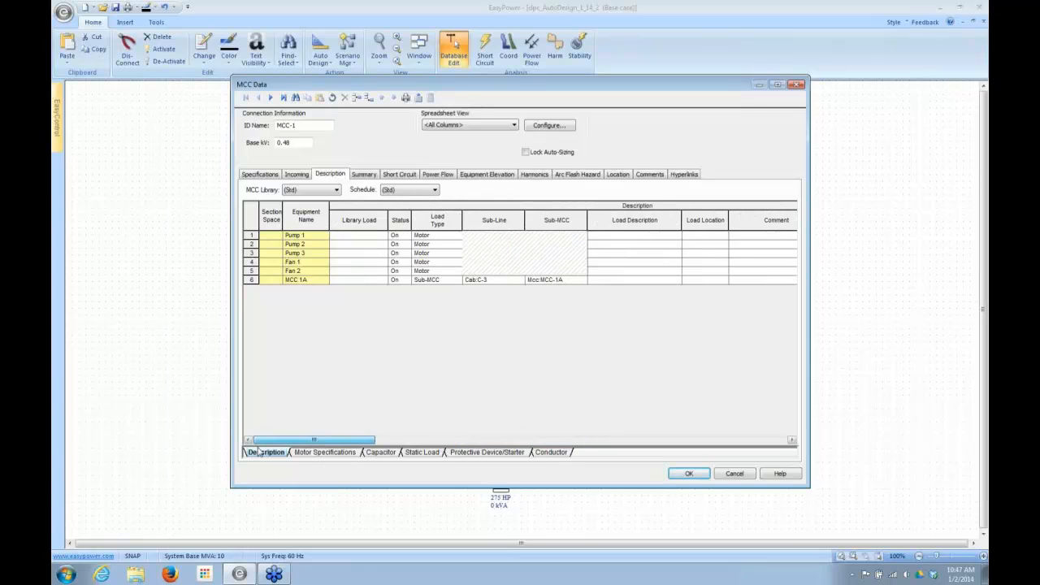
left_click(695, 474)
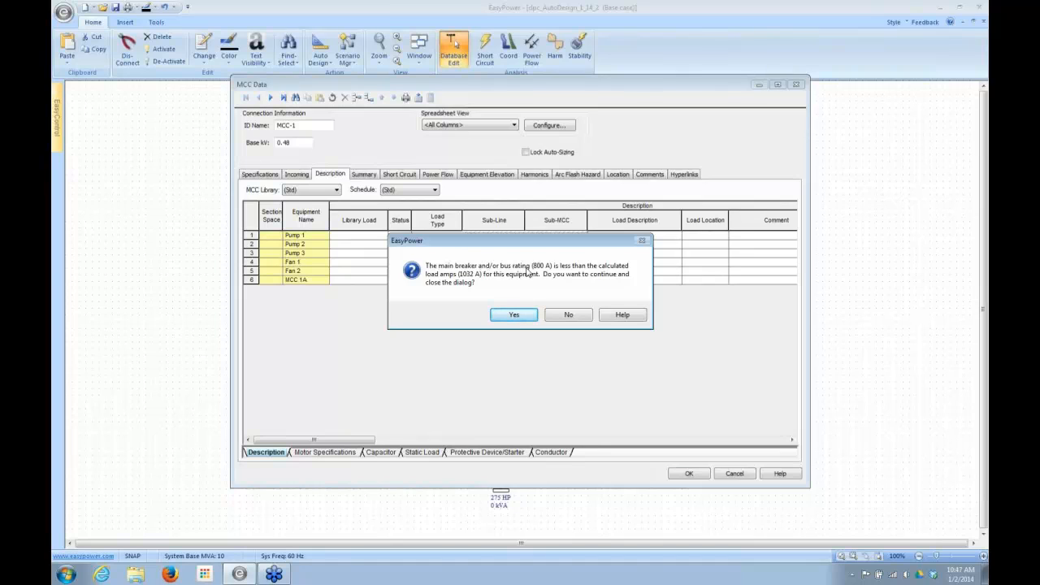
left_click(505, 318)
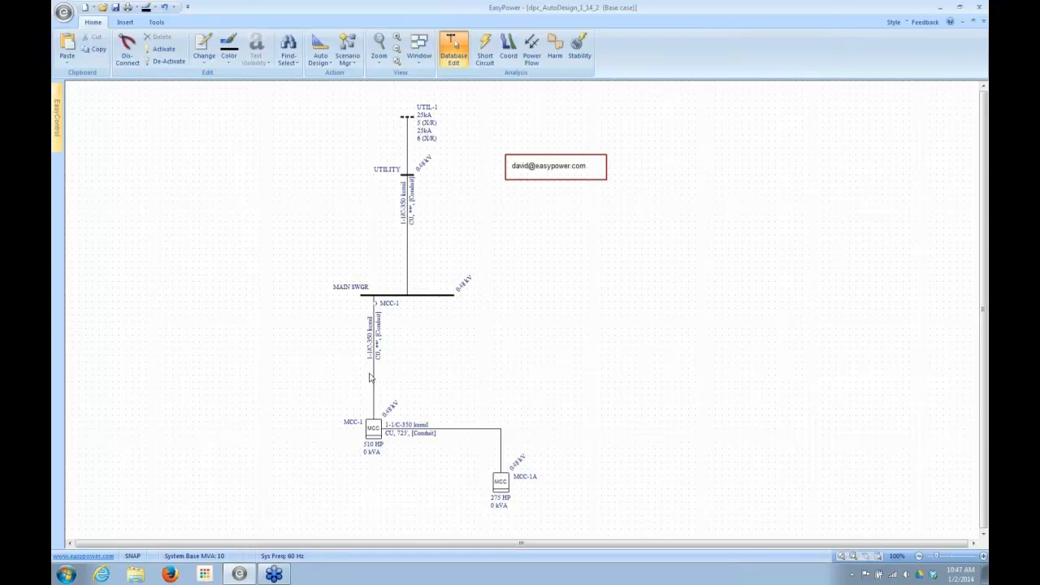
- Run Auto Design on MCC-1 and on the cable between MCC-1 and MCC-1A
right_click(372, 430)
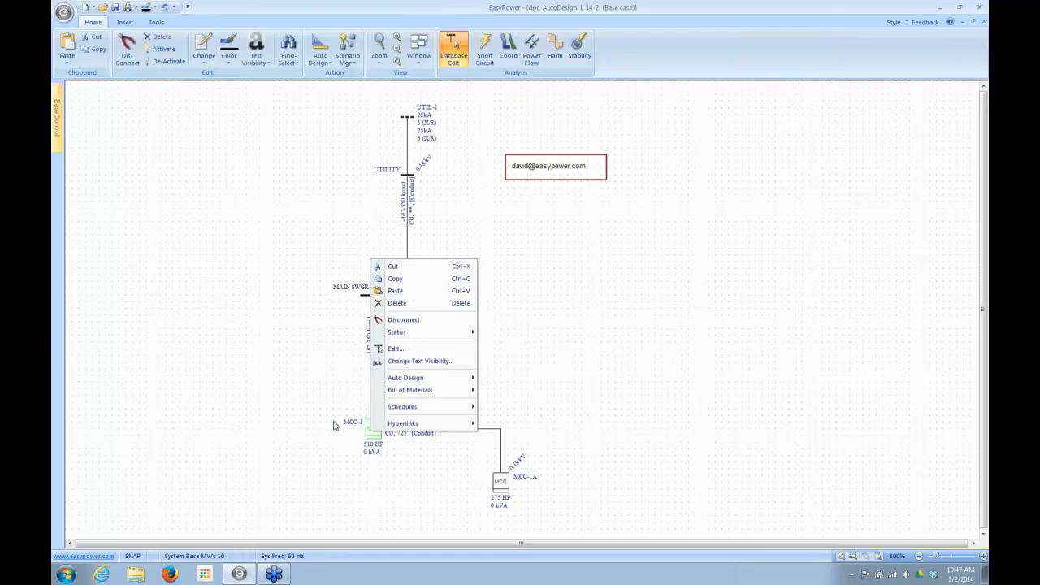
mouse_move(395, 376)
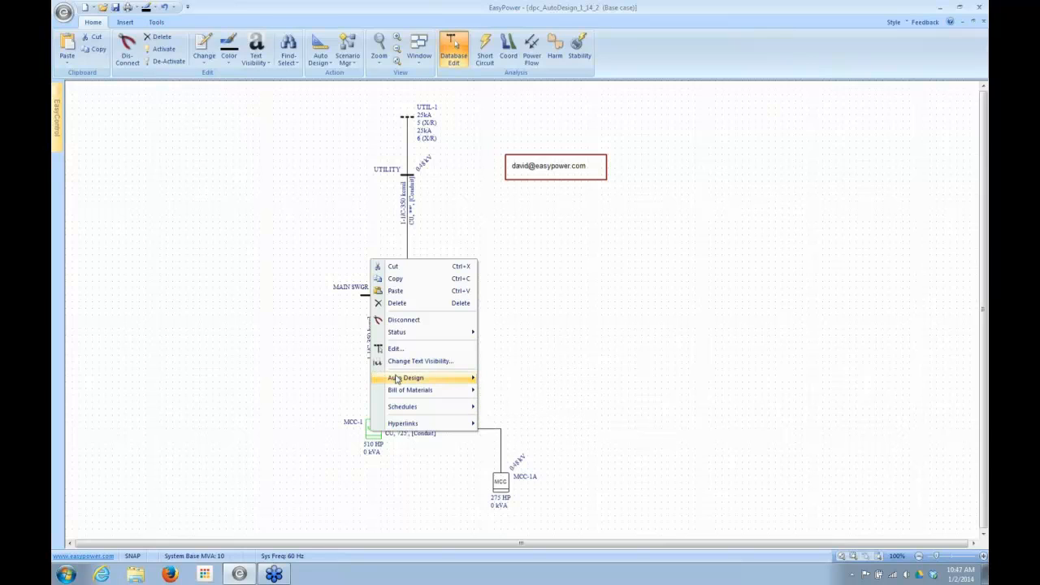
left_click(501, 381)
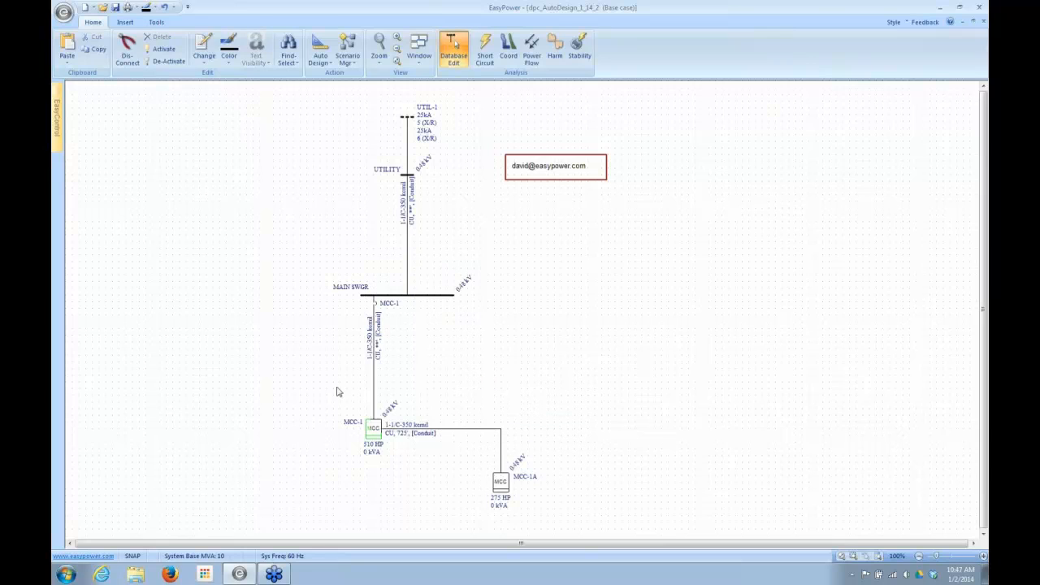
right_click(414, 432)
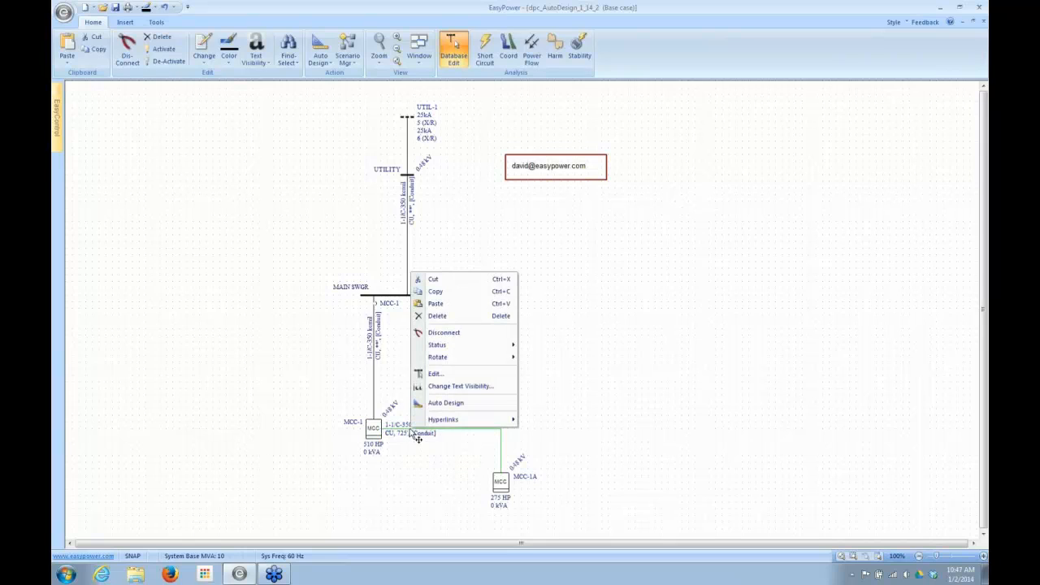
left_click(435, 404)
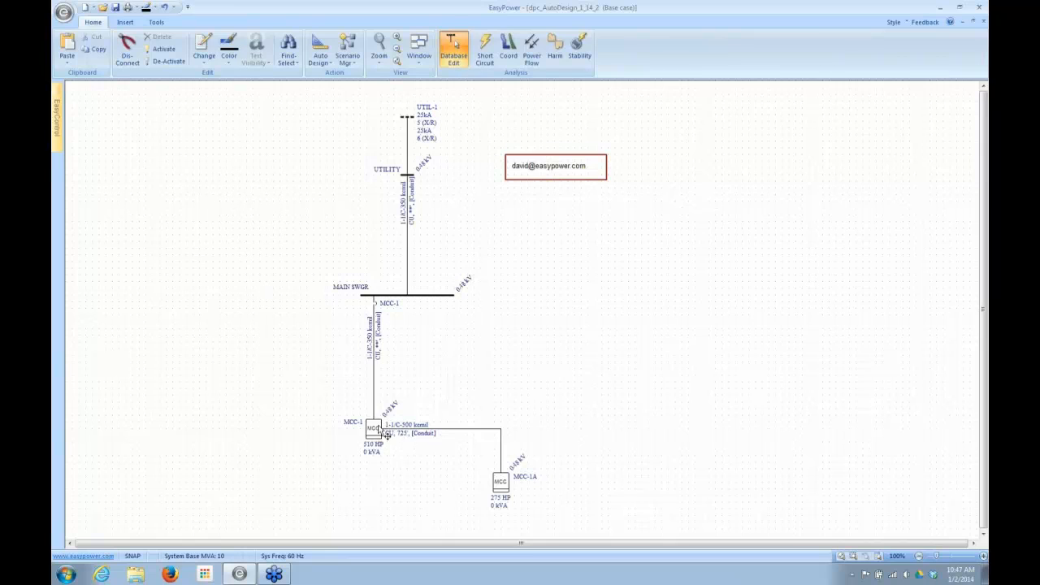
- Review MCC-1's specifications and load rows and recalculate its downstream load, leaving its data without saving
mouse_move(407, 430)
double_click(373, 428)
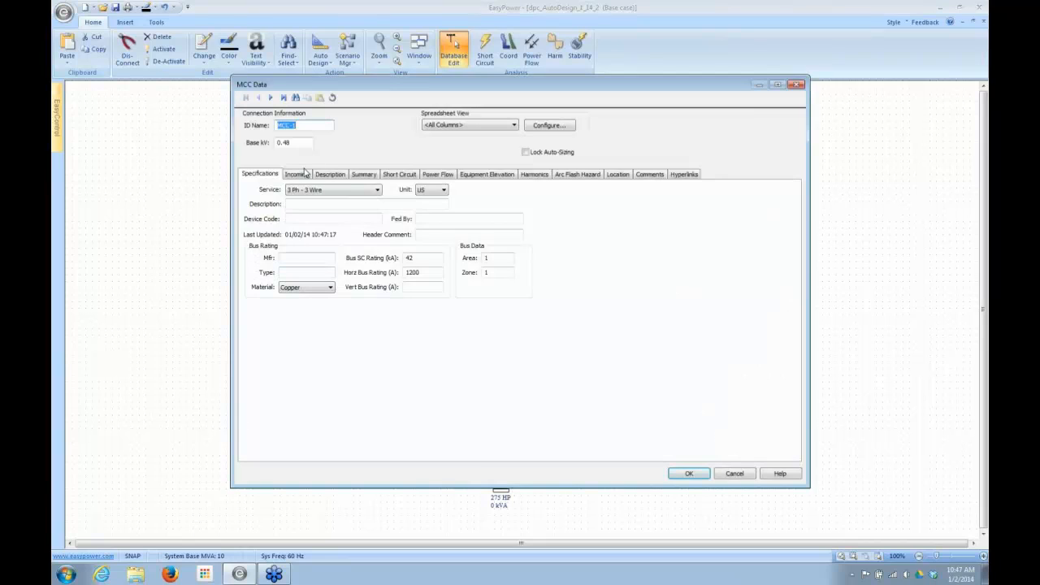
left_click(330, 174)
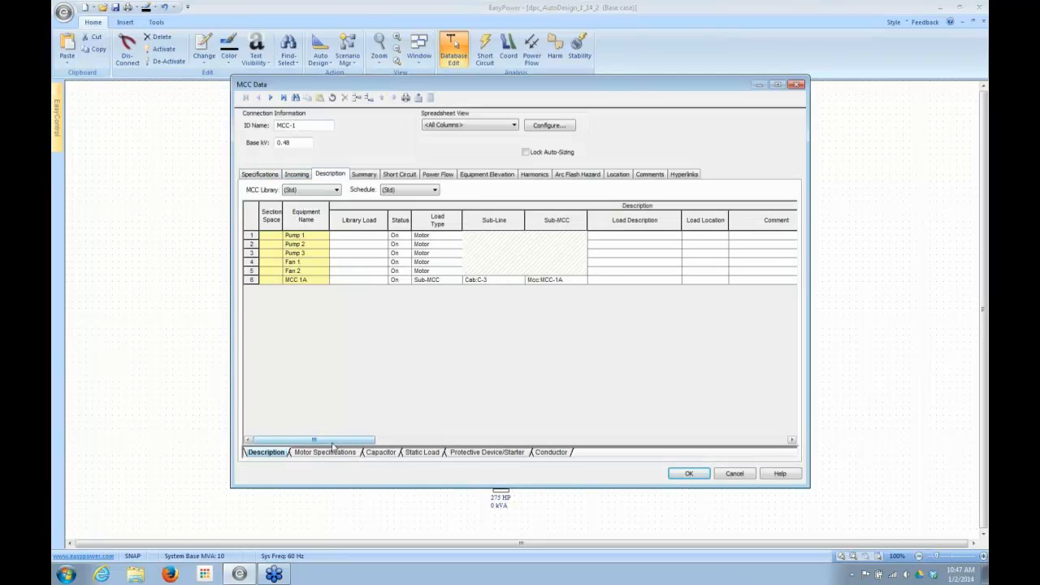
left_click_drag(333, 442, 625, 454)
left_click(365, 175)
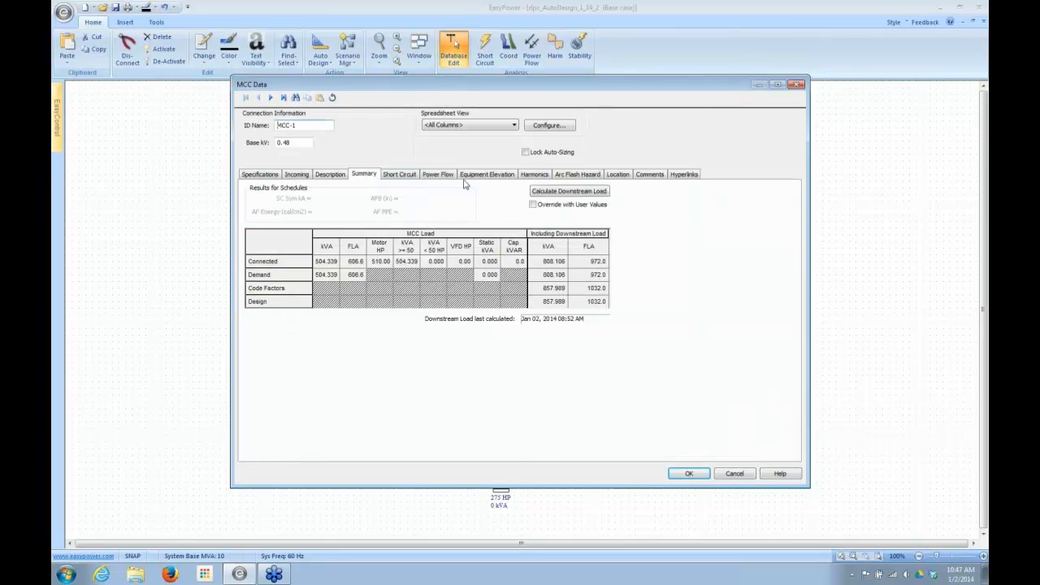
left_click(569, 193)
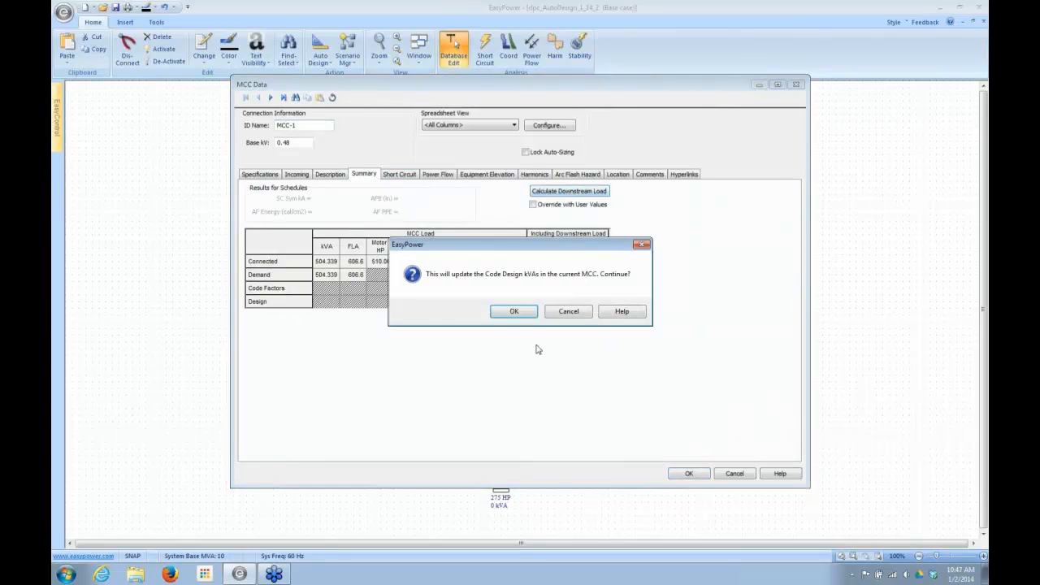
left_click(511, 318)
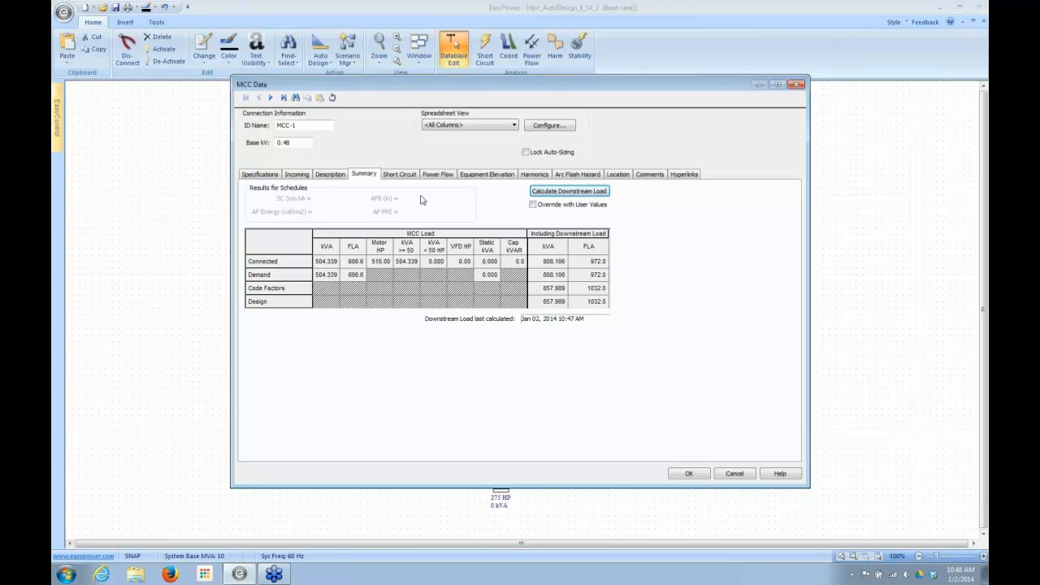
left_click(734, 474)
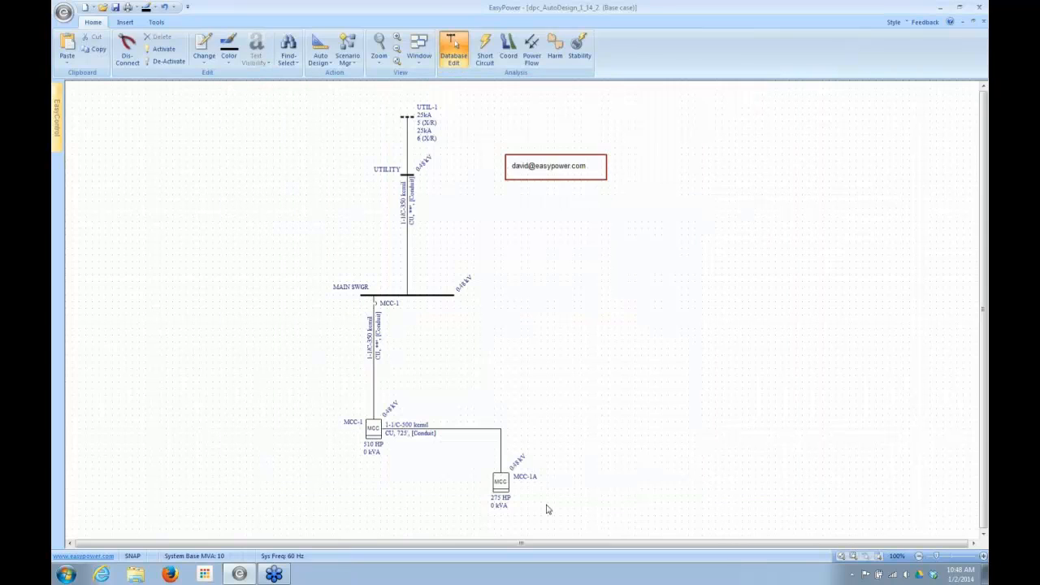
- Check MCC-1A's specifications and load descriptions, and close its data without changes
double_click(512, 496)
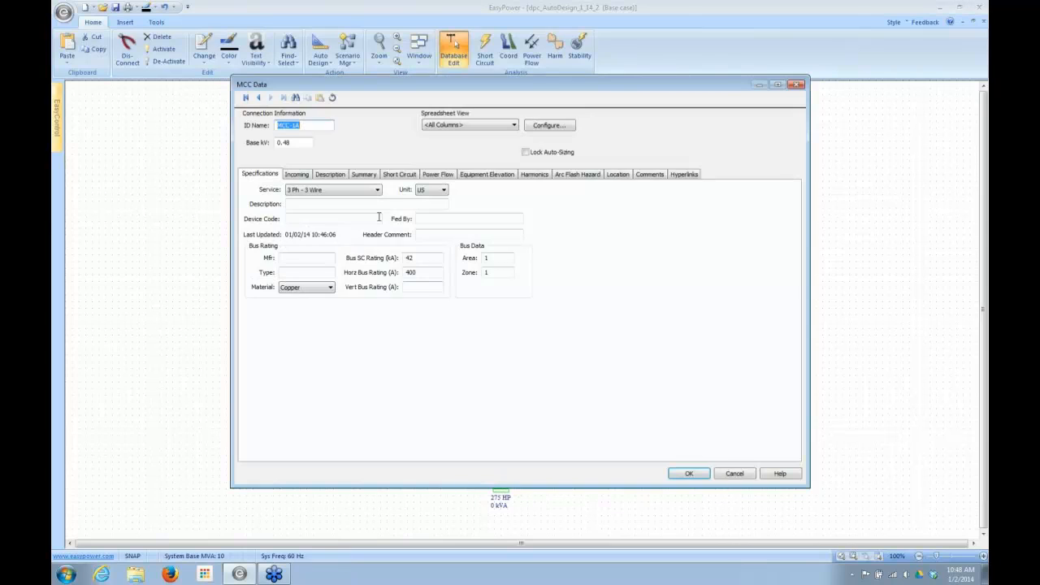
left_click(332, 175)
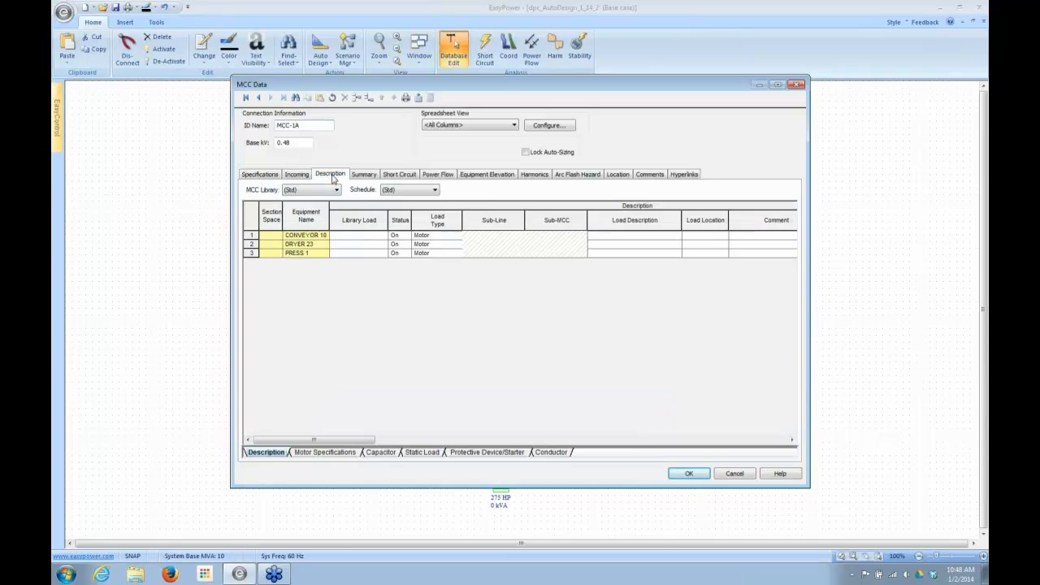
left_click(734, 474)
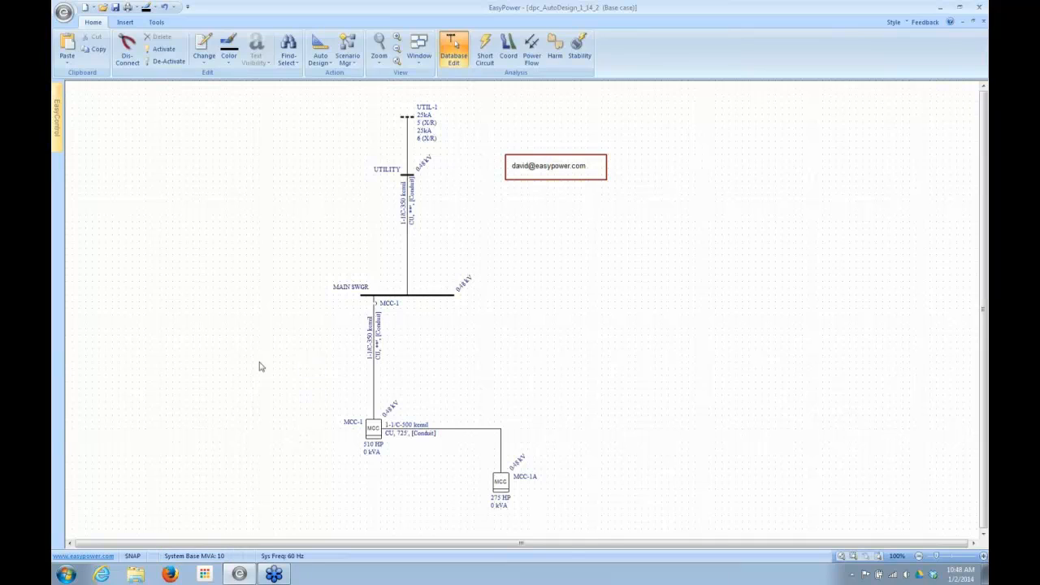
- Auto-size the MCC-1 feeder breaker together with the cable between MAIN SWGR and MCC-1 using Auto Design
right_click(370, 367)
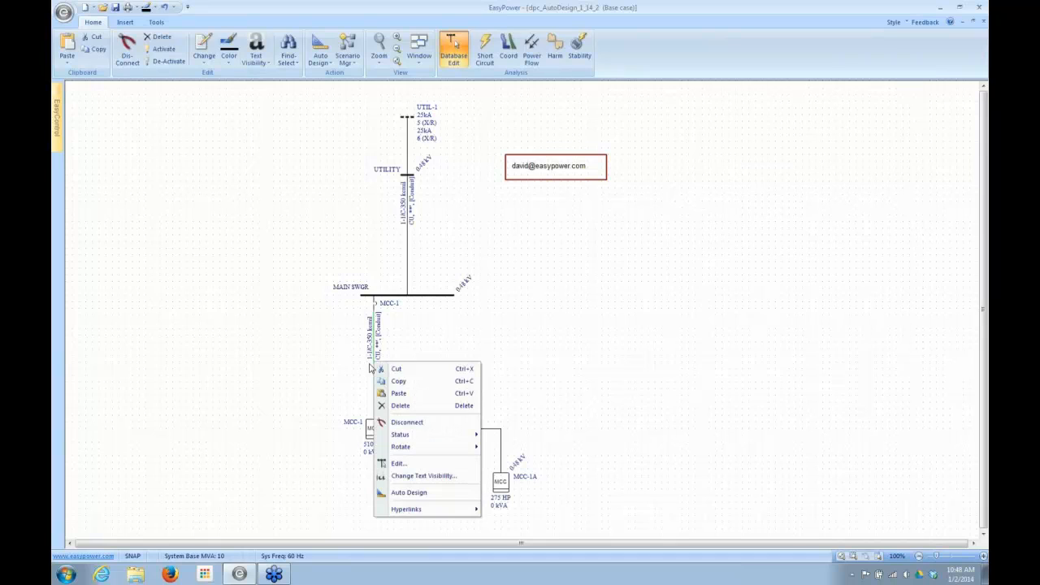
left_click(406, 493)
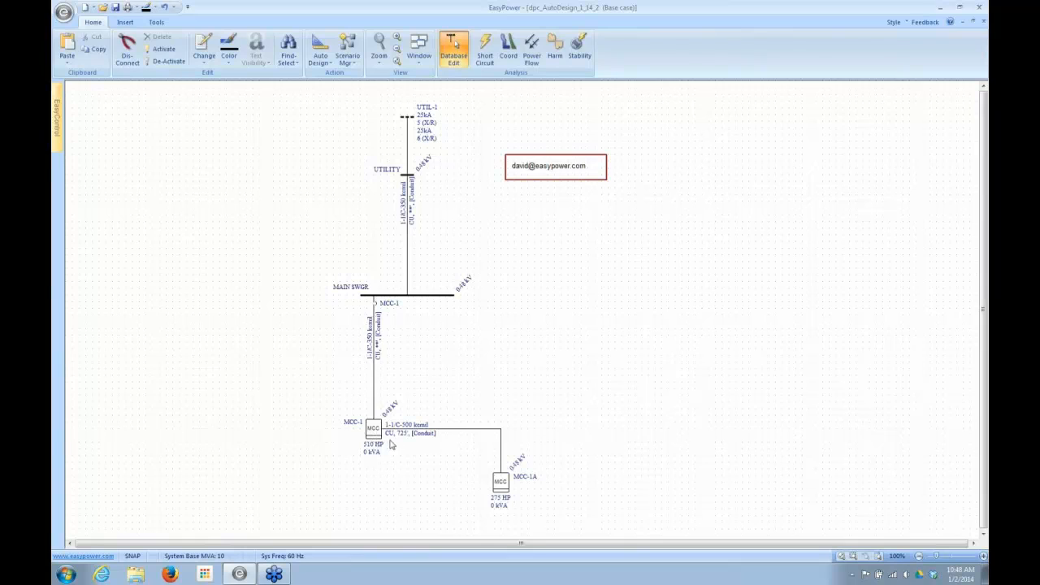
left_click(384, 315)
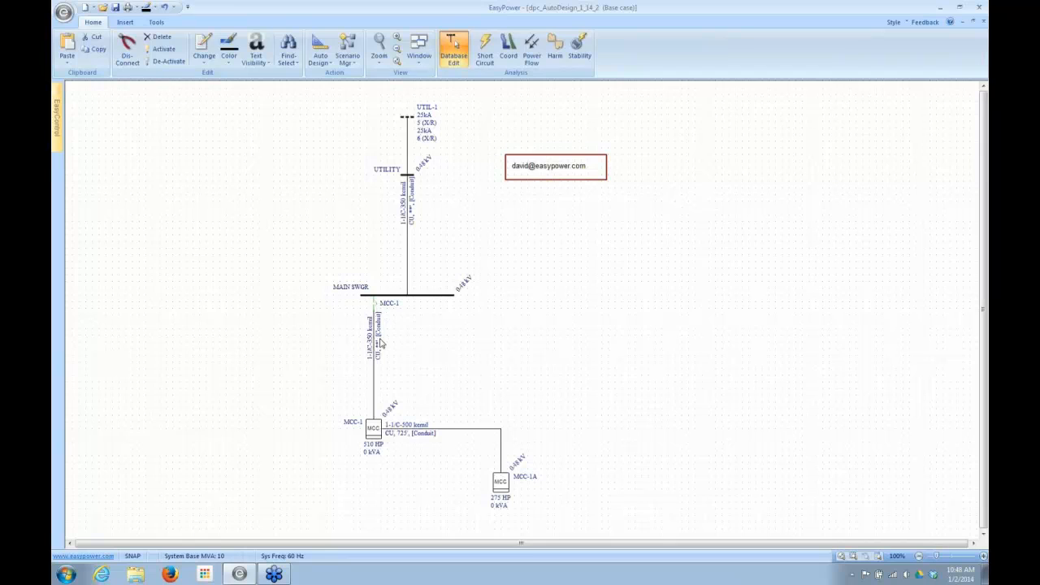
double_click(375, 347)
left_click(319, 47)
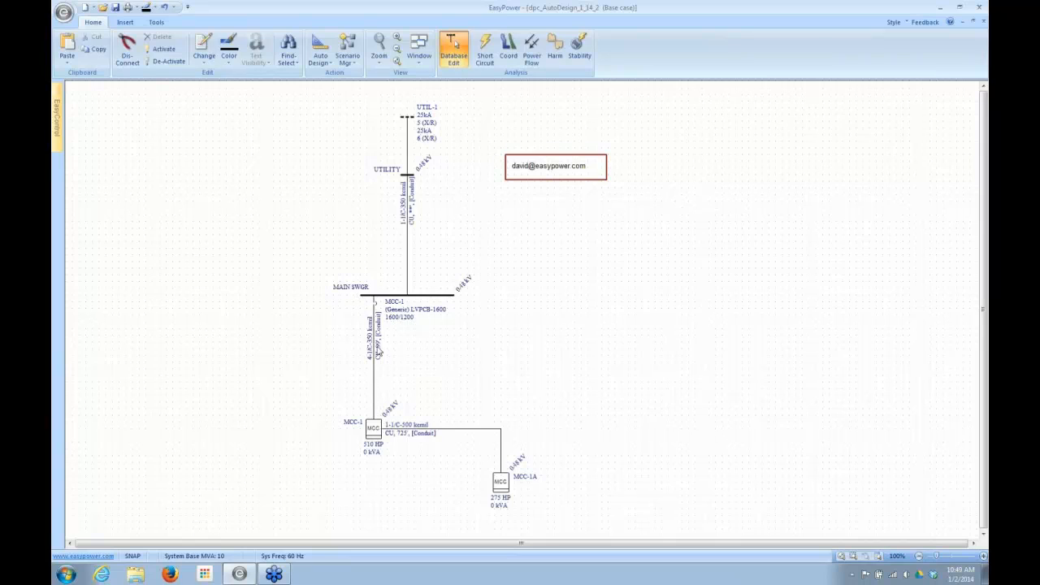
- Check and accept MCC-1's specifications, and run Auto Design on the cable between UTILITY and MAIN SWGR
double_click(376, 431)
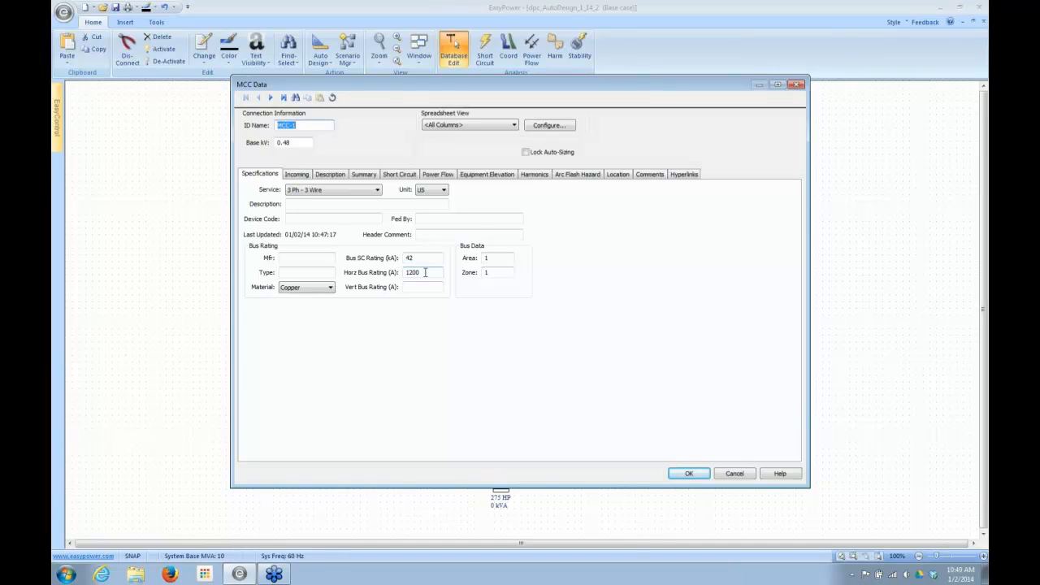
left_click(688, 476)
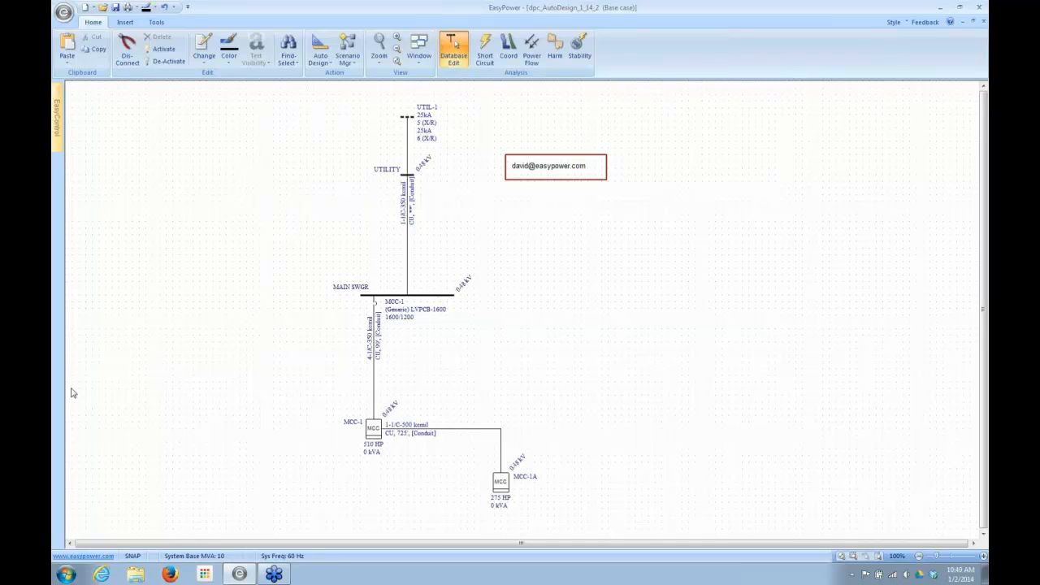
right_click(409, 230)
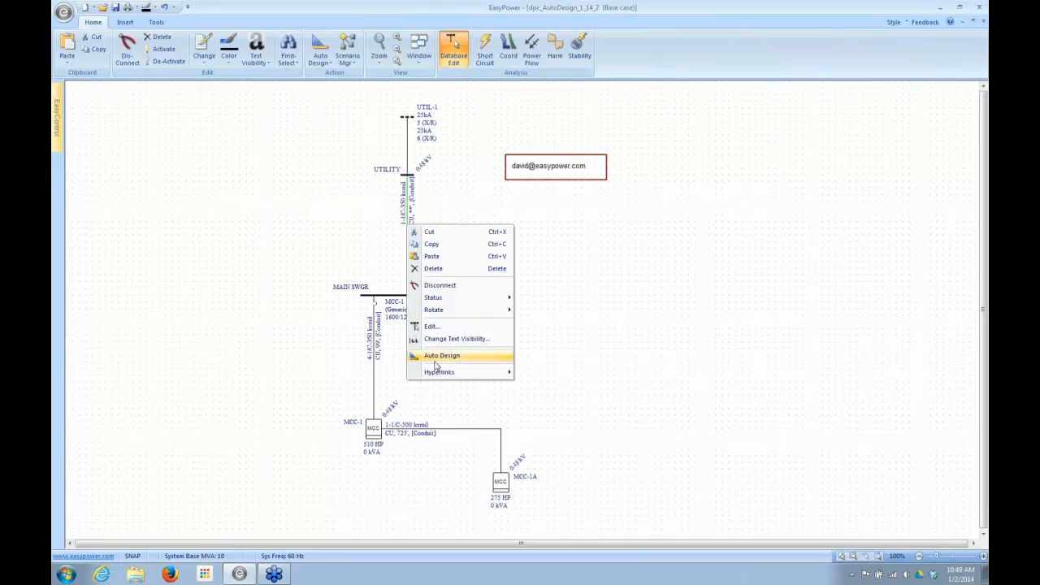
left_click(436, 363)
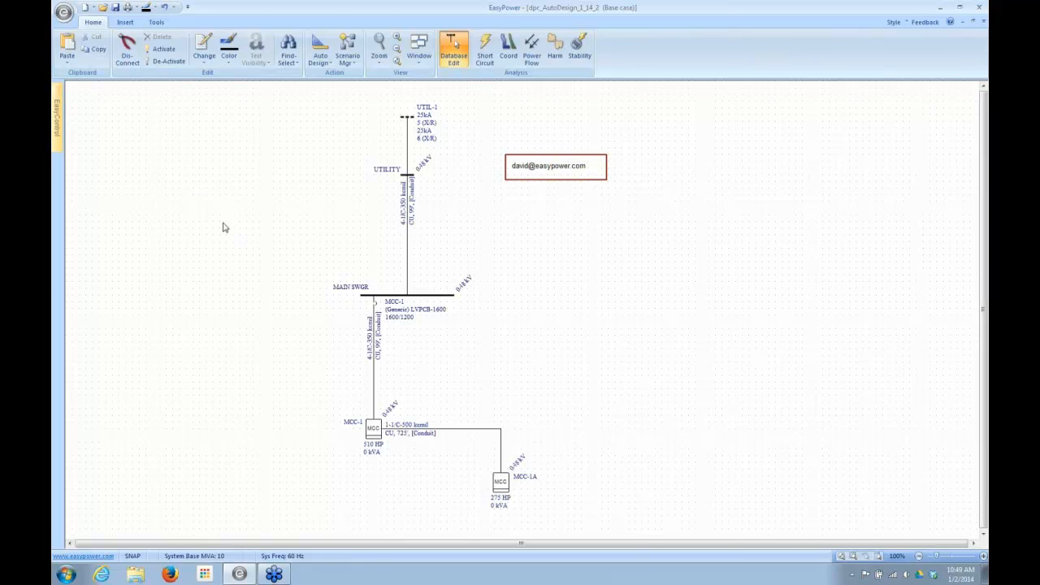
- Lengthen the MAIN SWGR bus, and check MCC-1's horizontal bus rating without changing its data
left_click_drag(460, 303, 508, 298)
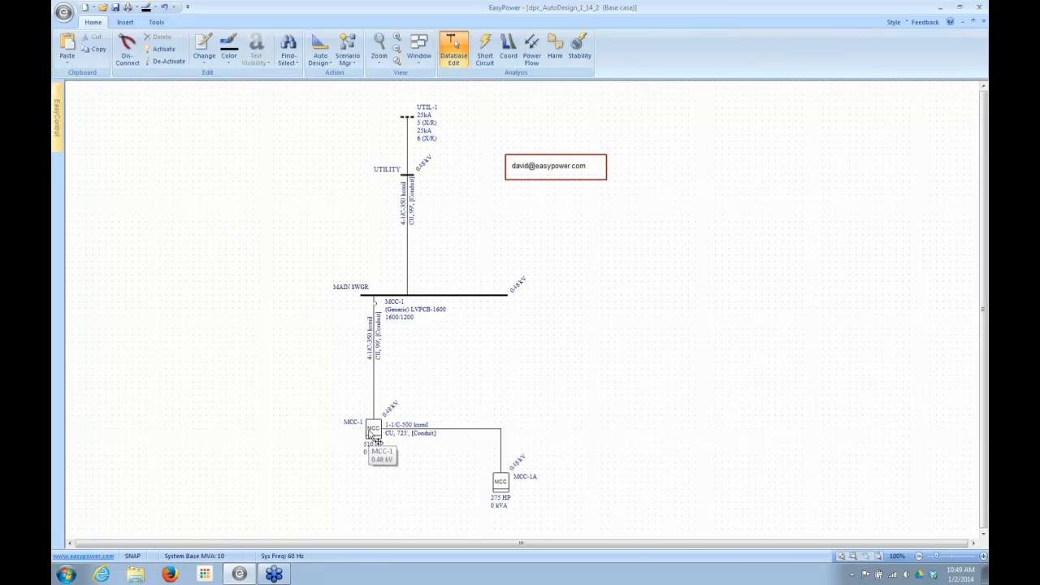
double_click(371, 435)
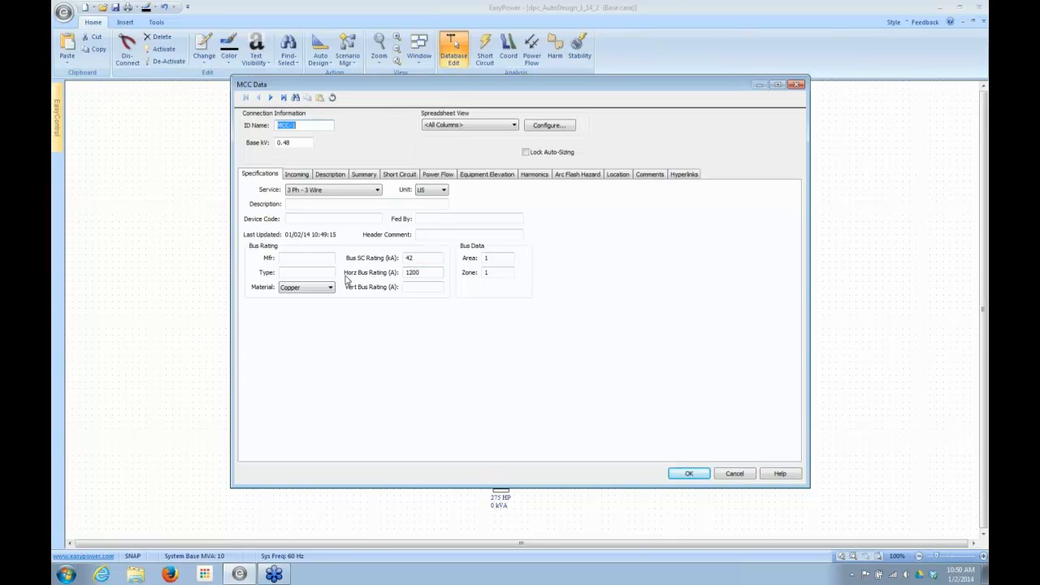
left_click(427, 274)
left_click(735, 474)
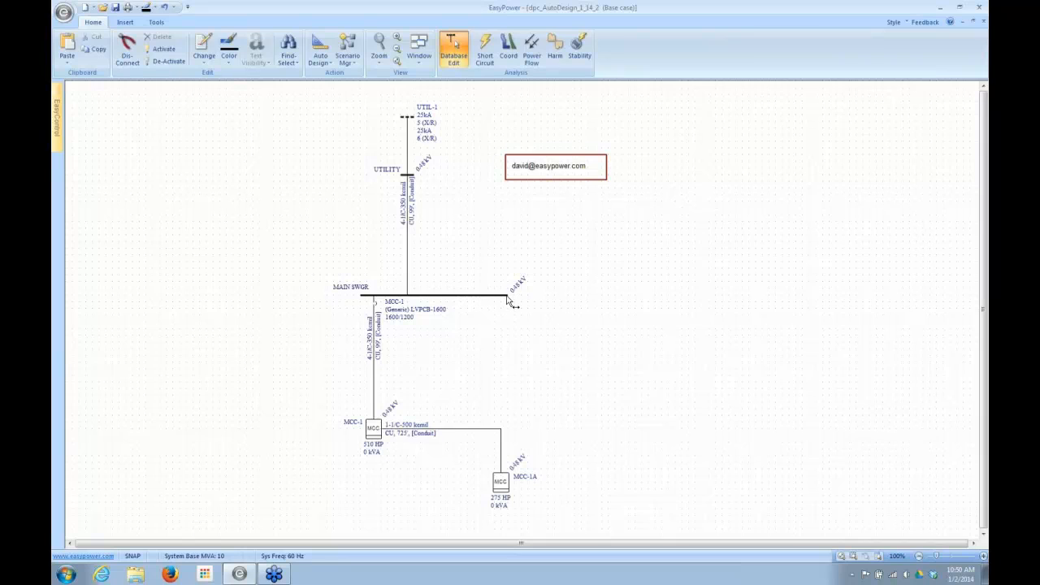
- Lengthen the MAIN SWGR bus further and run a new cable from its free end down to a new bus
left_click_drag(520, 297, 527, 298)
left_click(125, 23)
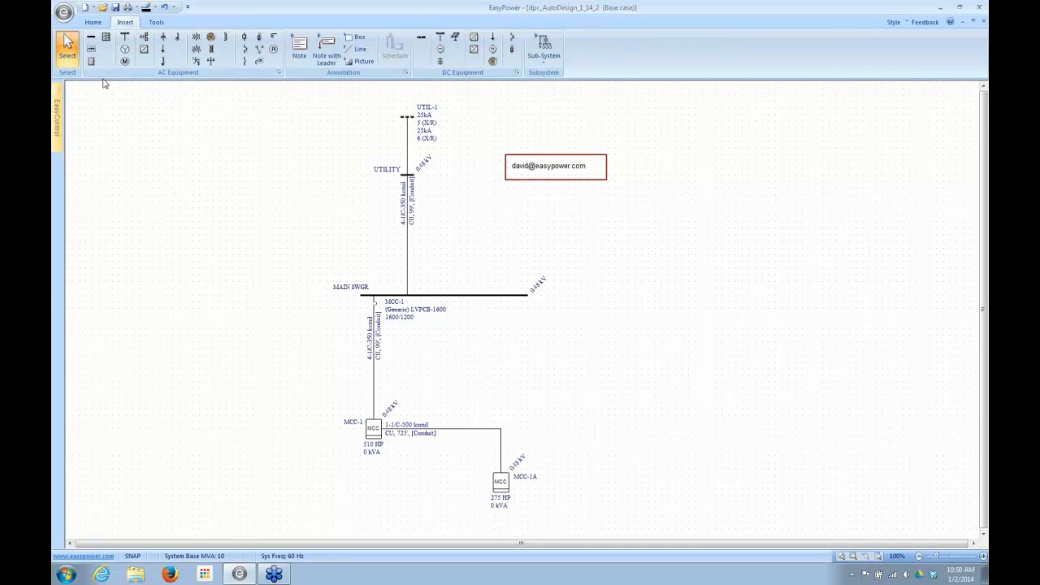
left_click(210, 36)
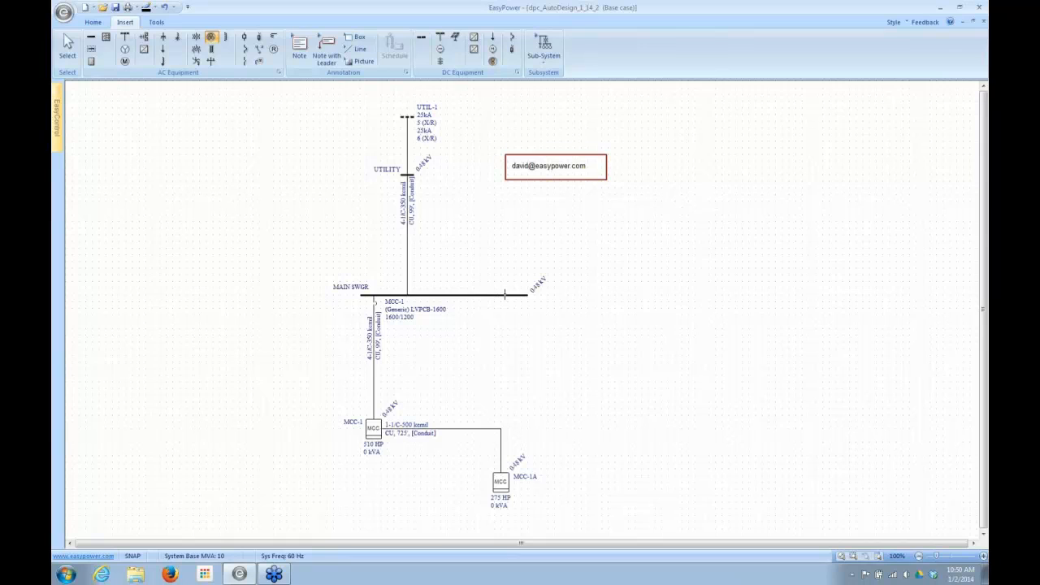
left_click_drag(505, 294, 506, 388)
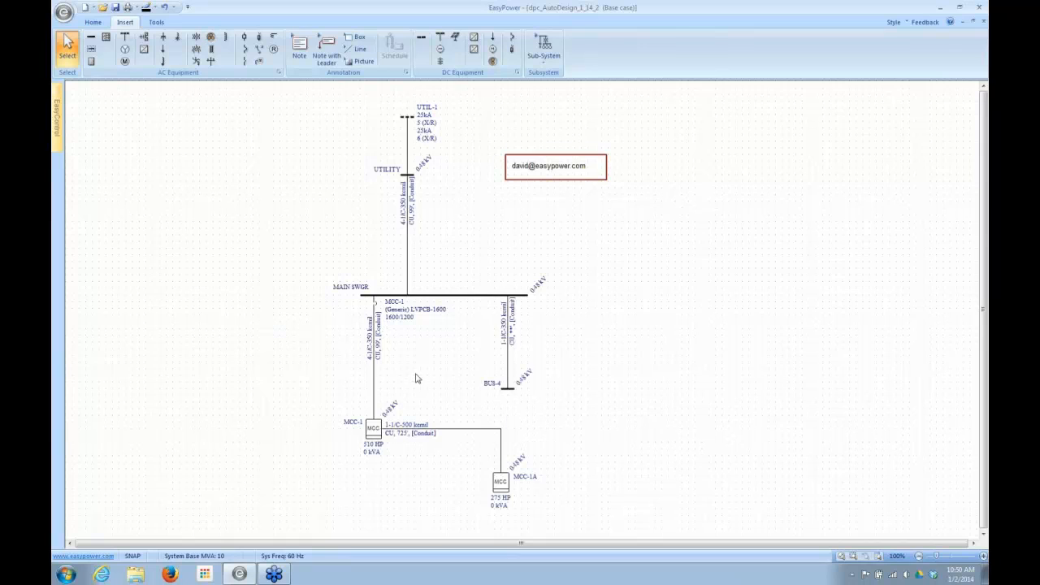
- Insert a low-voltage breaker at the MAIN SWGR end of the new cable and specify it as a Generic Std MCCB, 400 AF
left_click(54, 90)
left_click(243, 49)
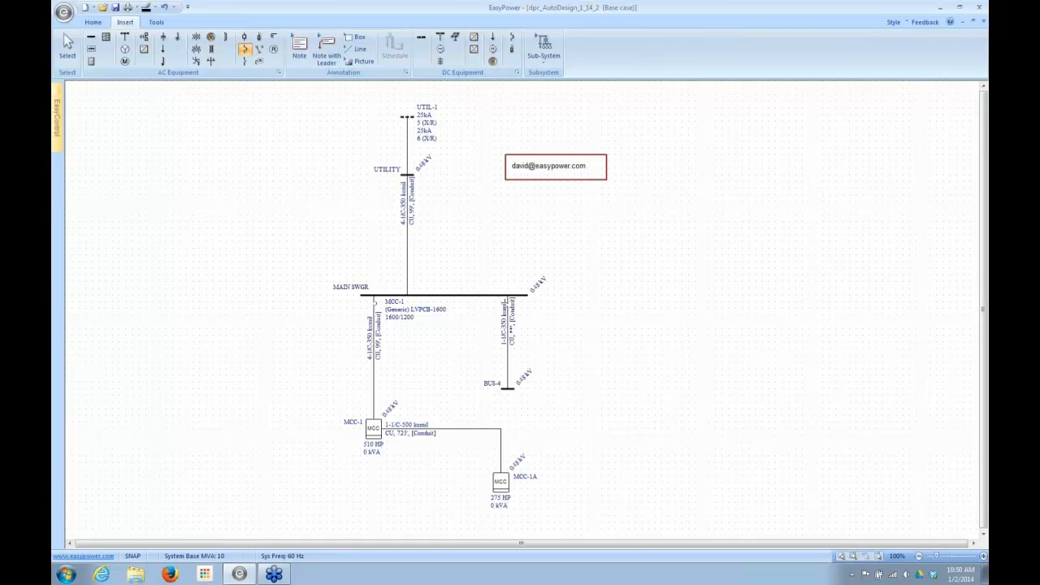
left_click(509, 303)
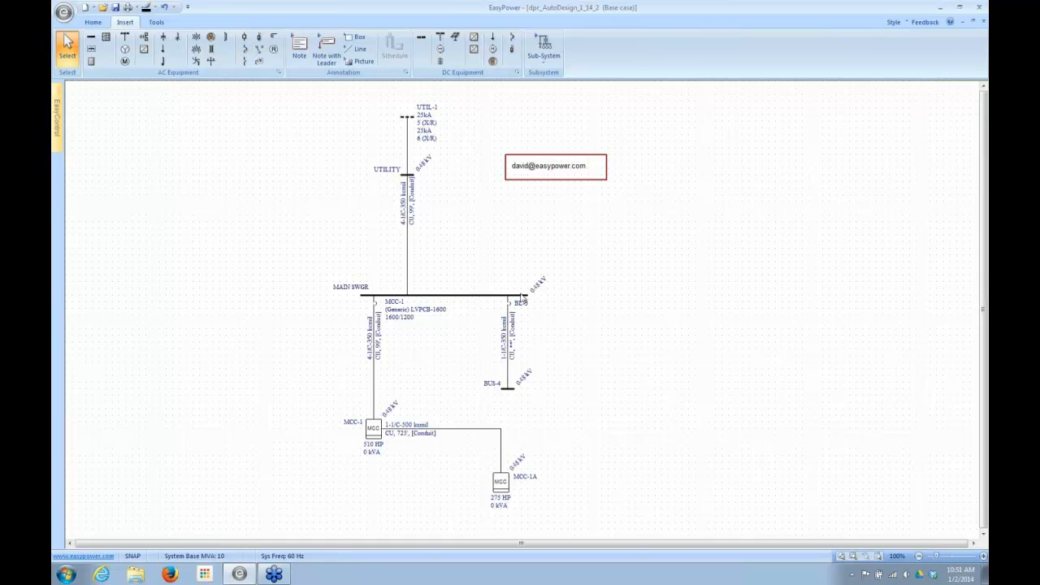
double_click(512, 309)
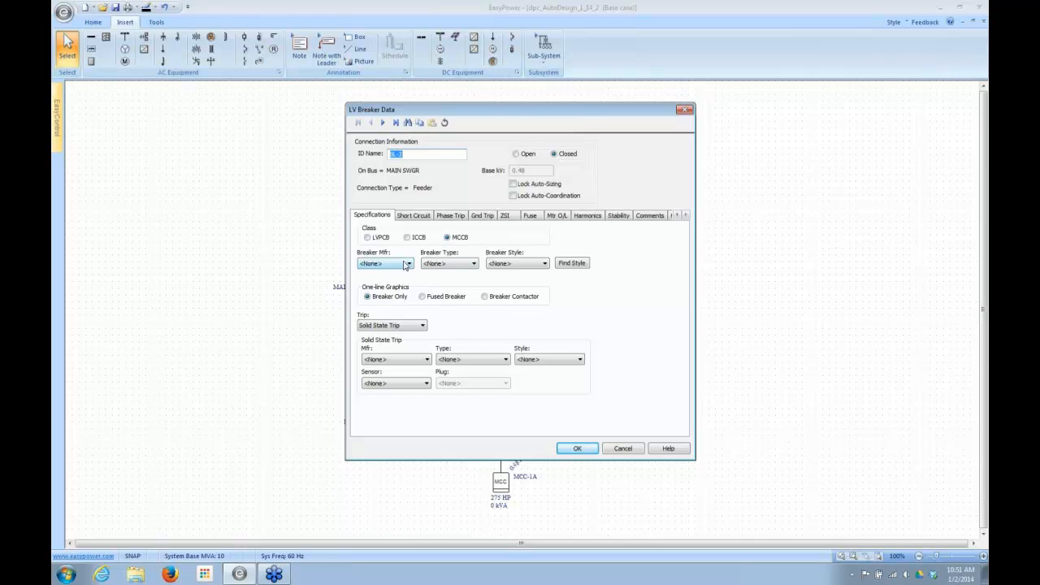
left_click(408, 265)
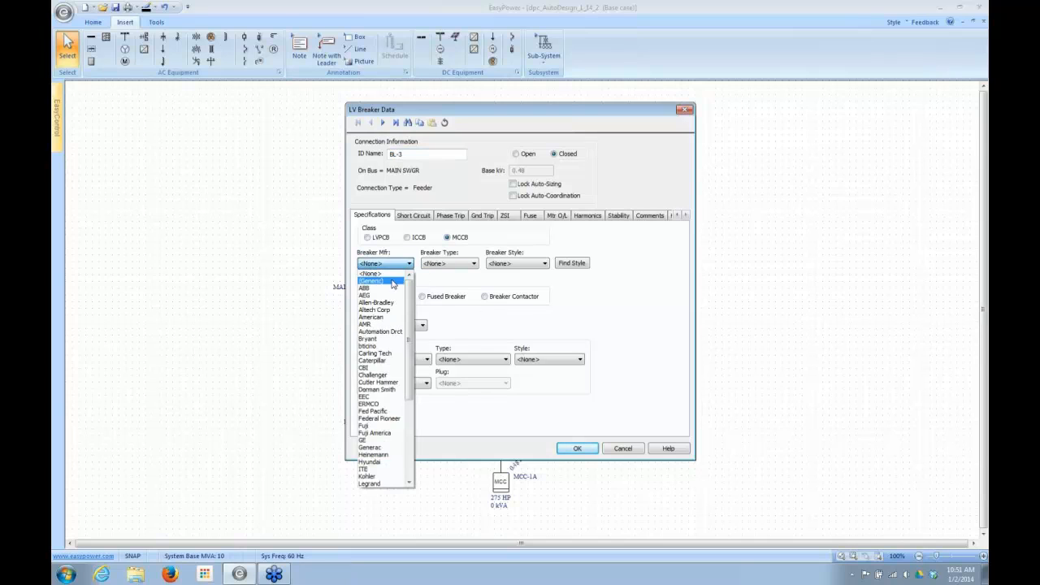
left_click(385, 274)
left_click(511, 264)
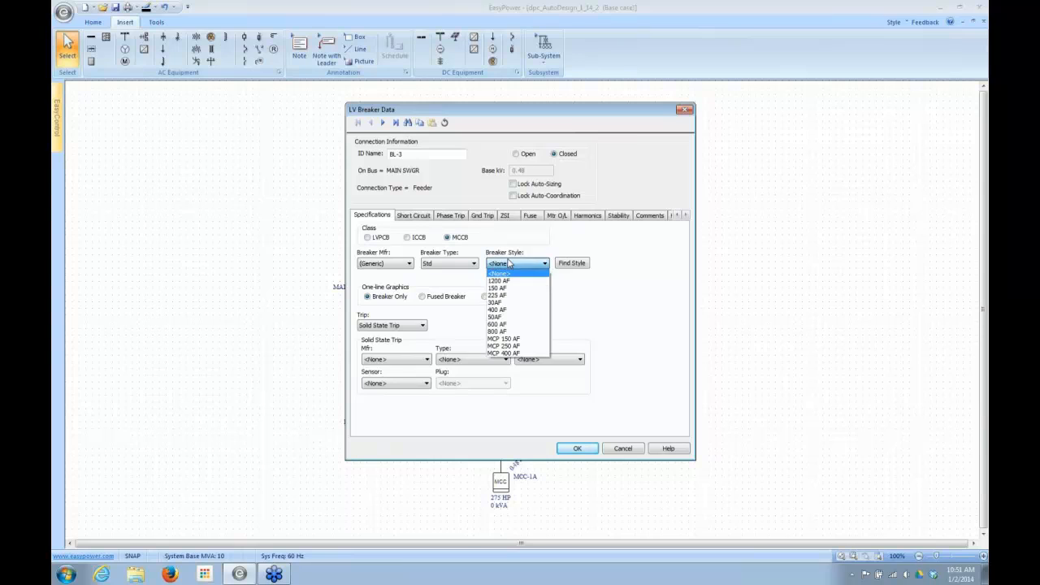
left_click(494, 311)
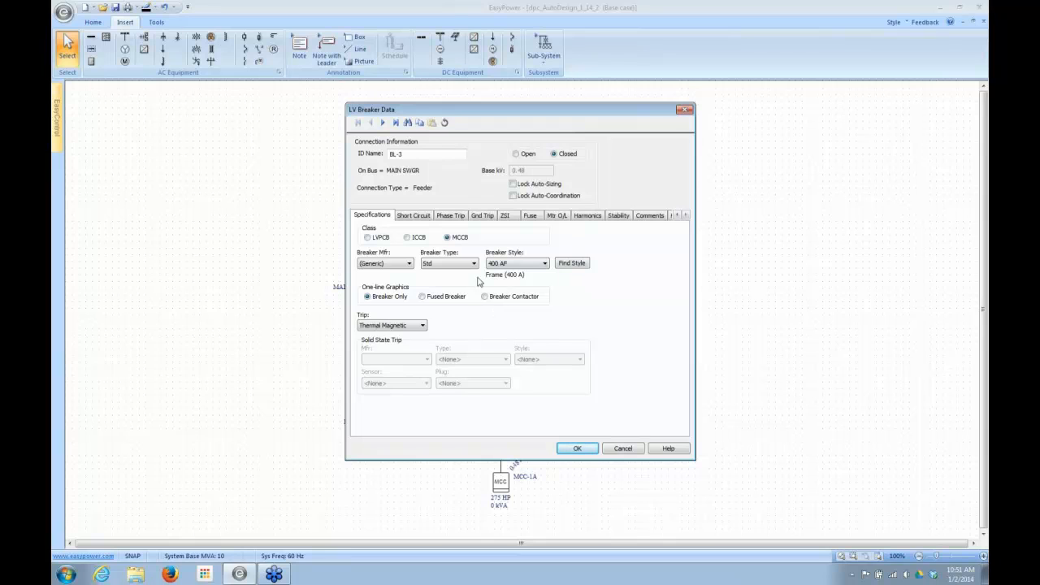
- Set the new breaker's phase trip to frame 400A (400AT) with 400 trip amps, choose an instantaneous setting, and accept the data
left_click(449, 215)
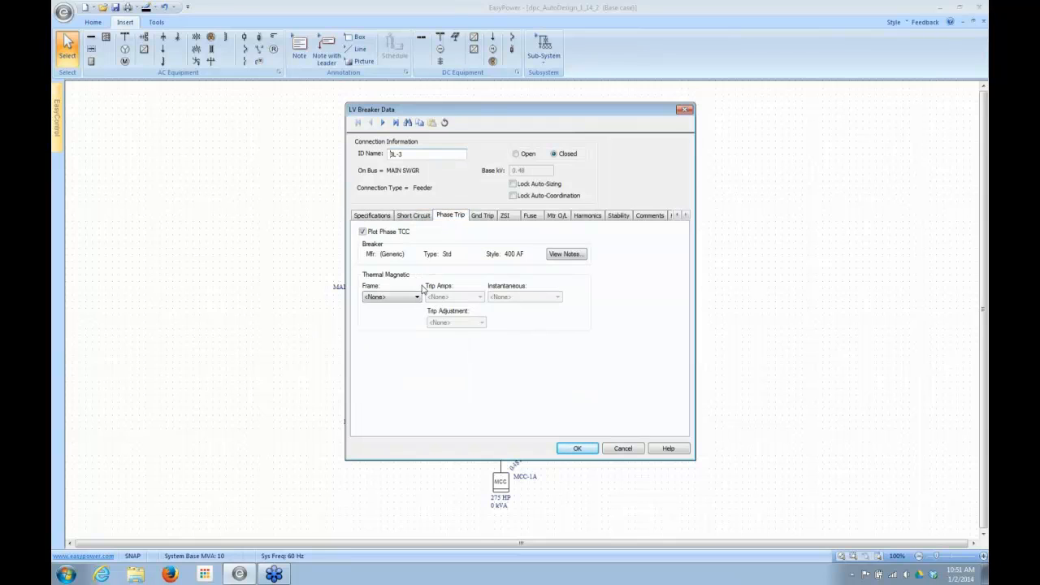
left_click(404, 298)
left_click(381, 372)
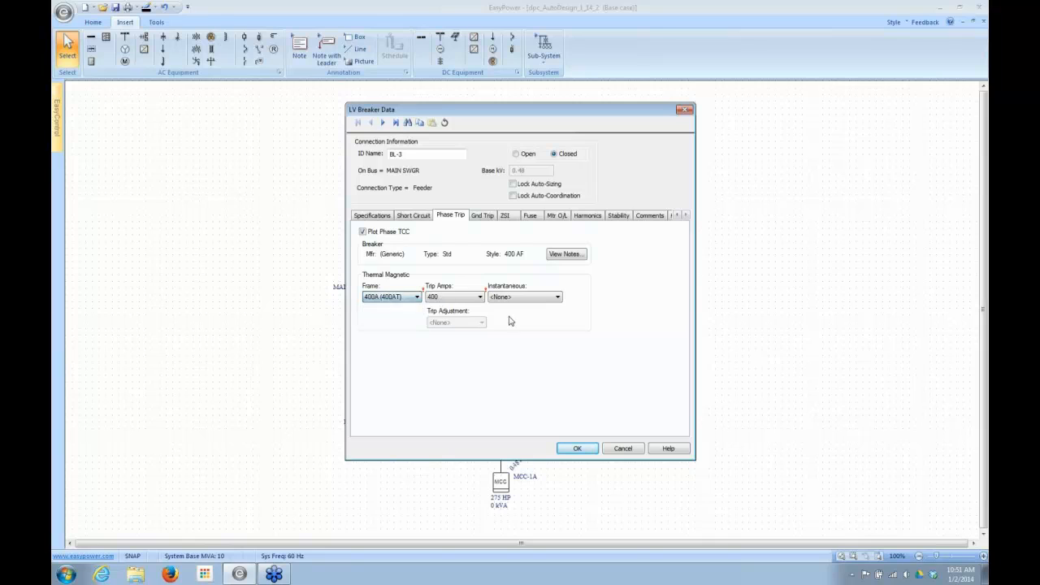
left_click(557, 297)
left_click(527, 505)
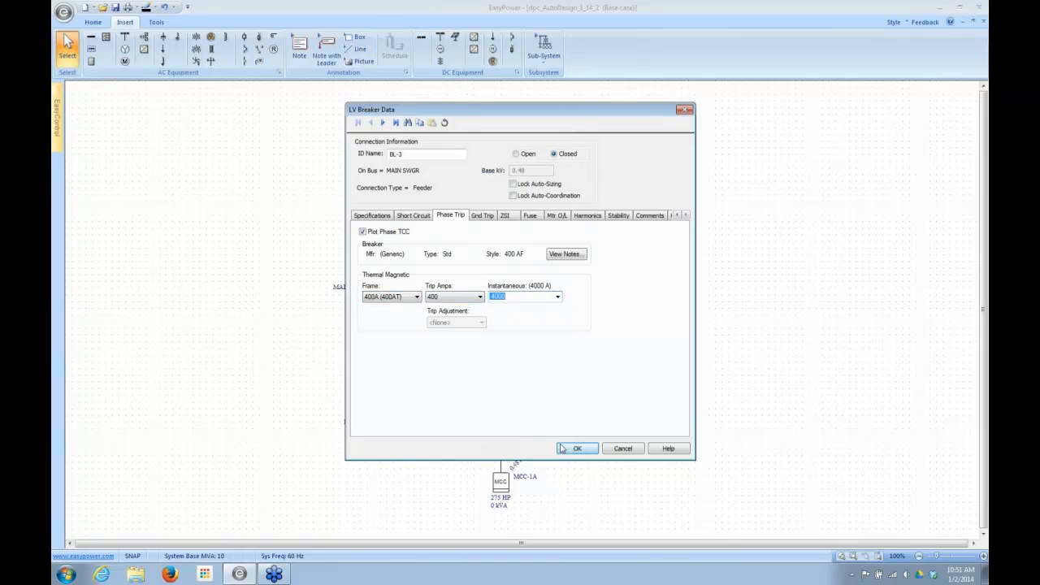
left_click(562, 449)
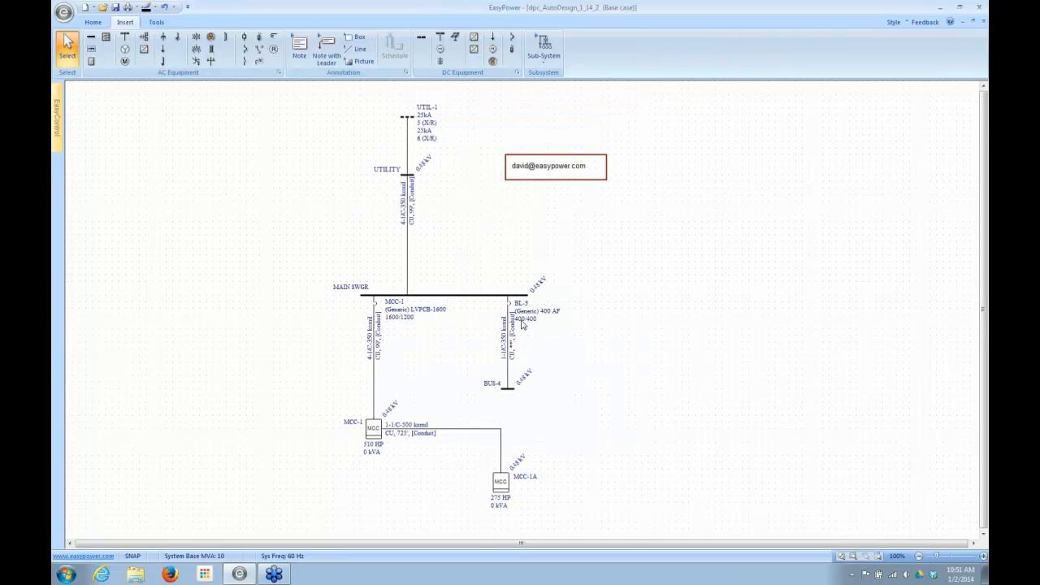
- Auto-size the new cable between MAIN SWGR and BUS-4 using Auto Design
left_click(510, 350)
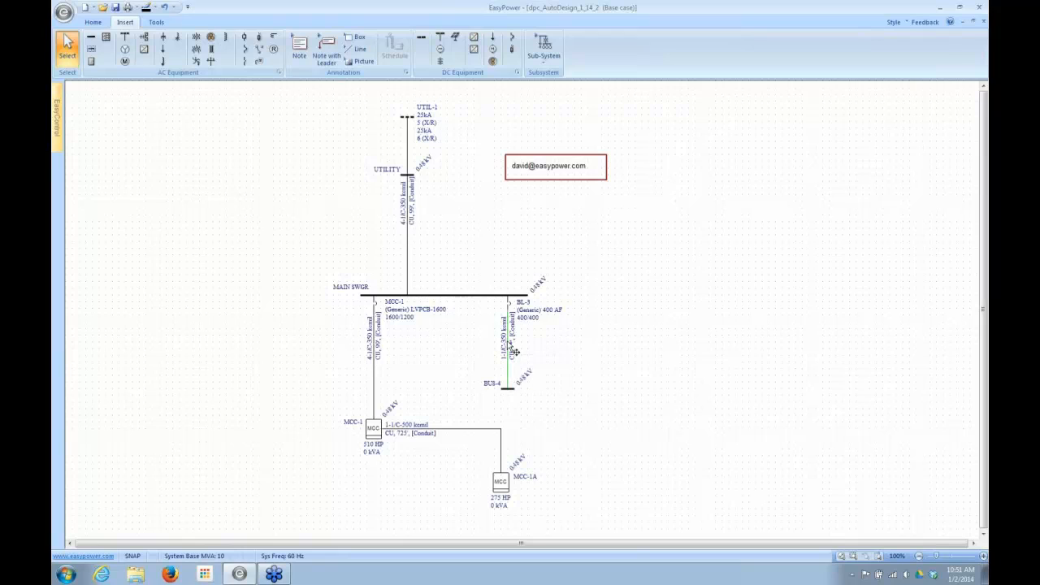
left_click(90, 21)
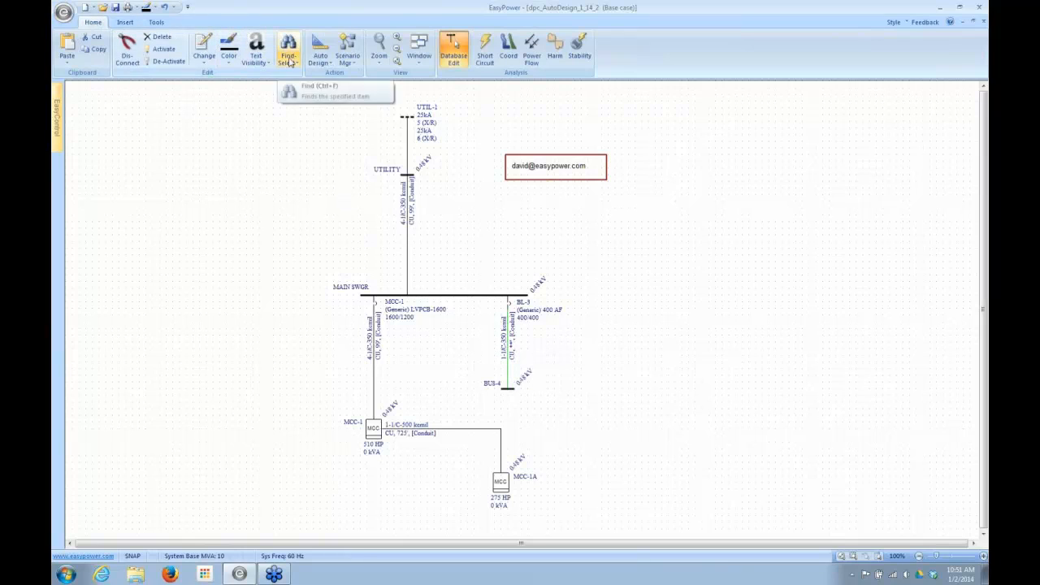
left_click(318, 43)
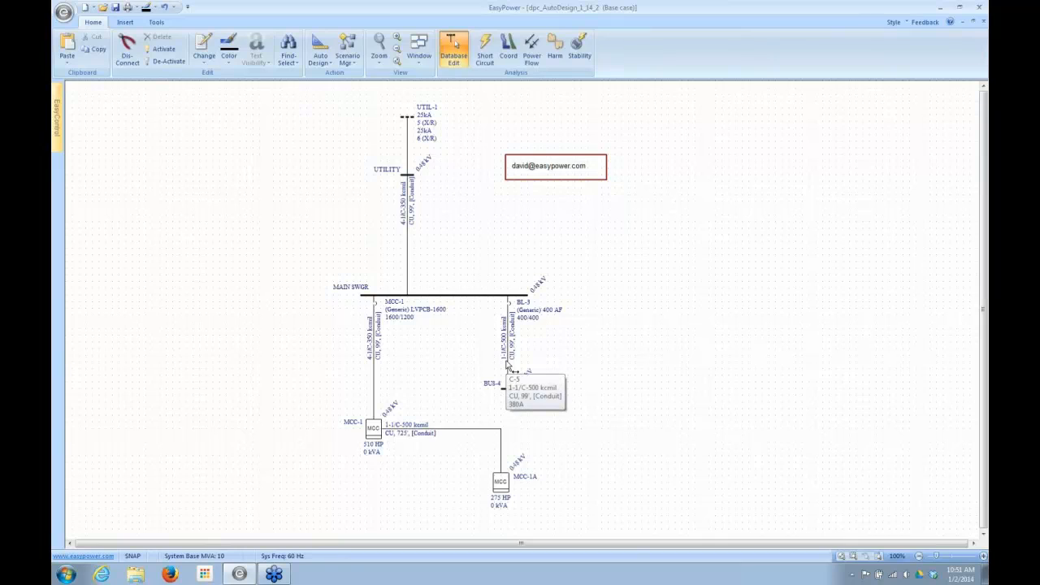
- Check the size and ampere rating in the MAIN SWGR to BUS-4 cable data without saving changes
double_click(507, 367)
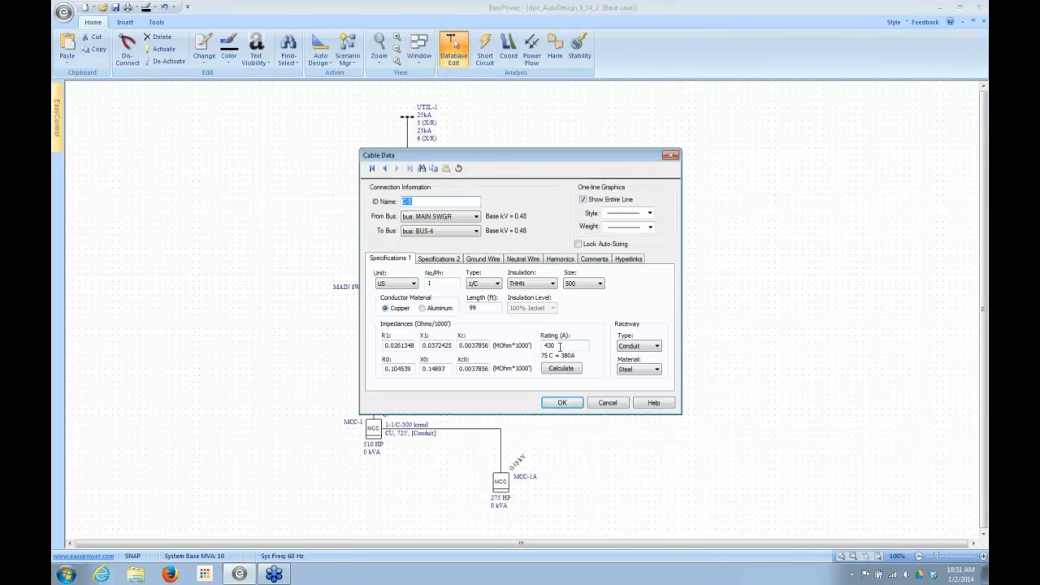
left_click(559, 347)
left_click(610, 403)
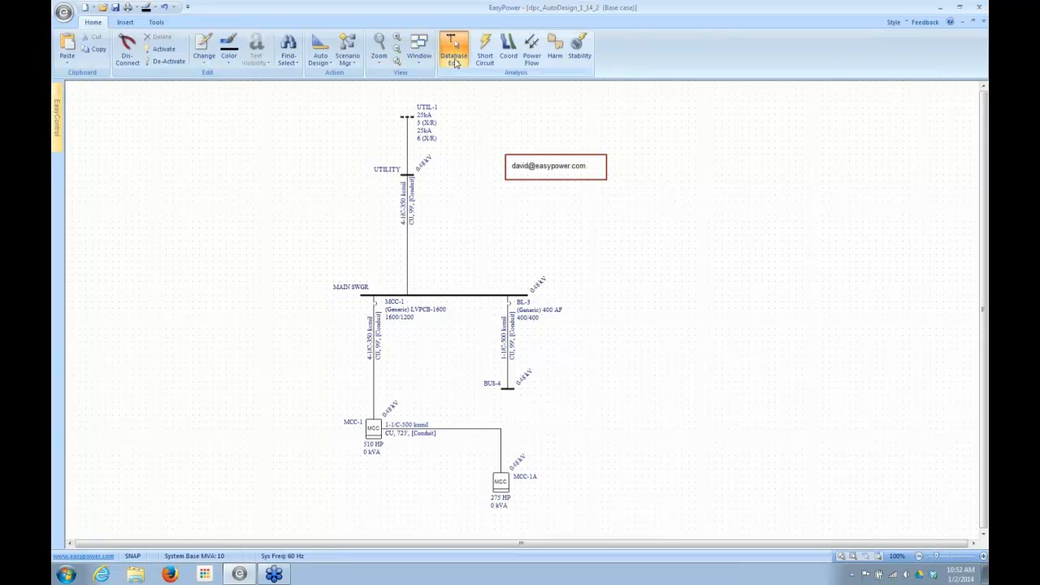
- Review the Auto Design report for dpc_AutoDesign_1_14_2 on how the new cable was sized, and return to the one-line
left_click(417, 58)
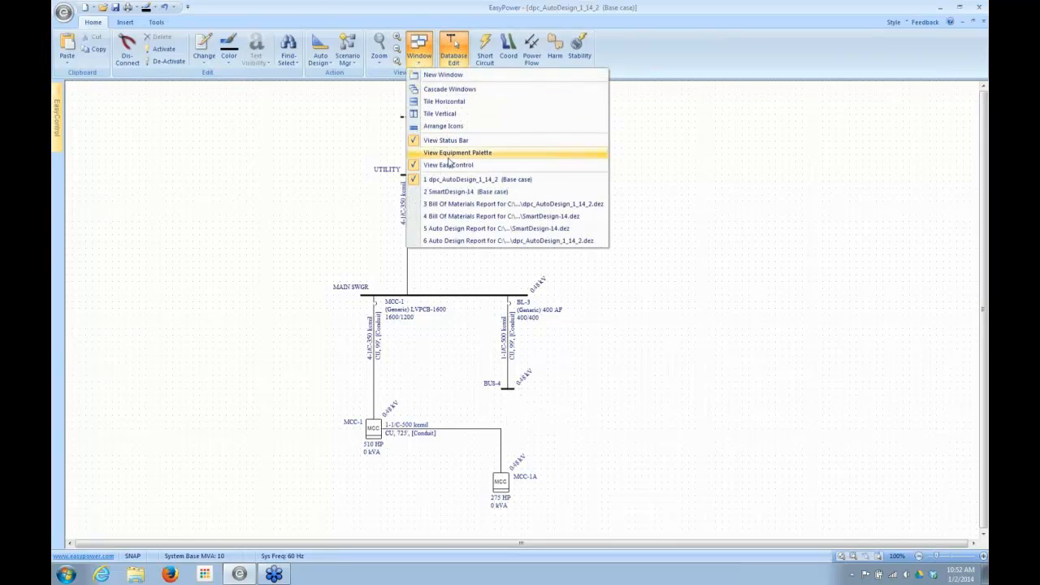
left_click(440, 241)
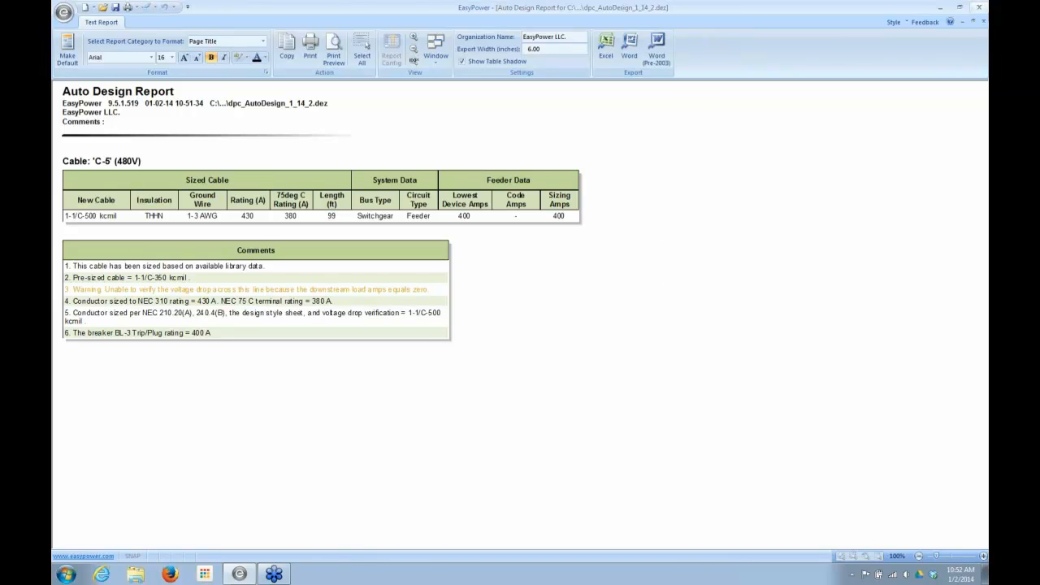
left_click(984, 22)
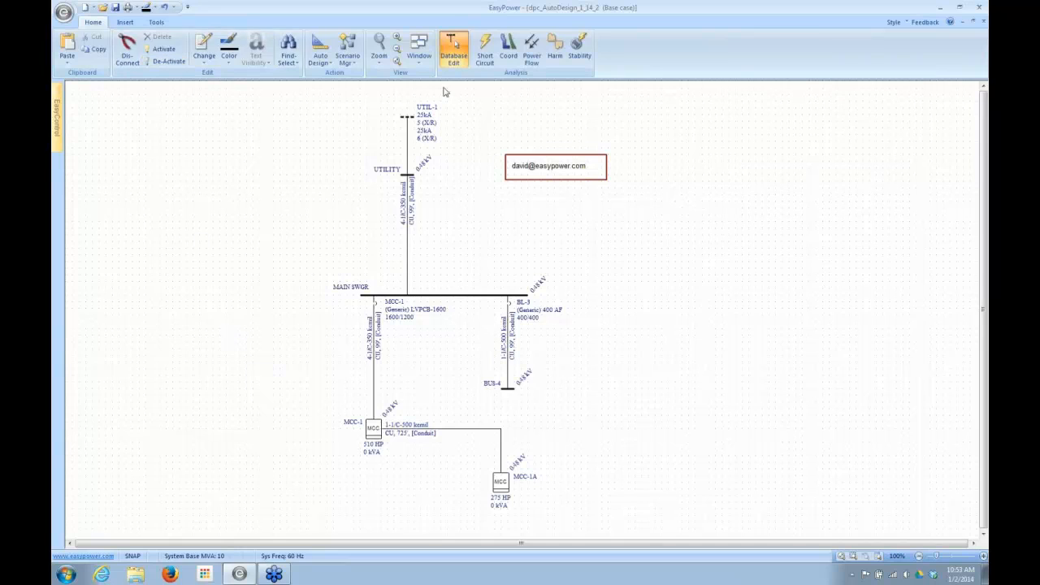
- Try the Generic-2 design library sheet and the bill of materials setting in the Auto Design options, and cancel the changes
left_click(331, 63)
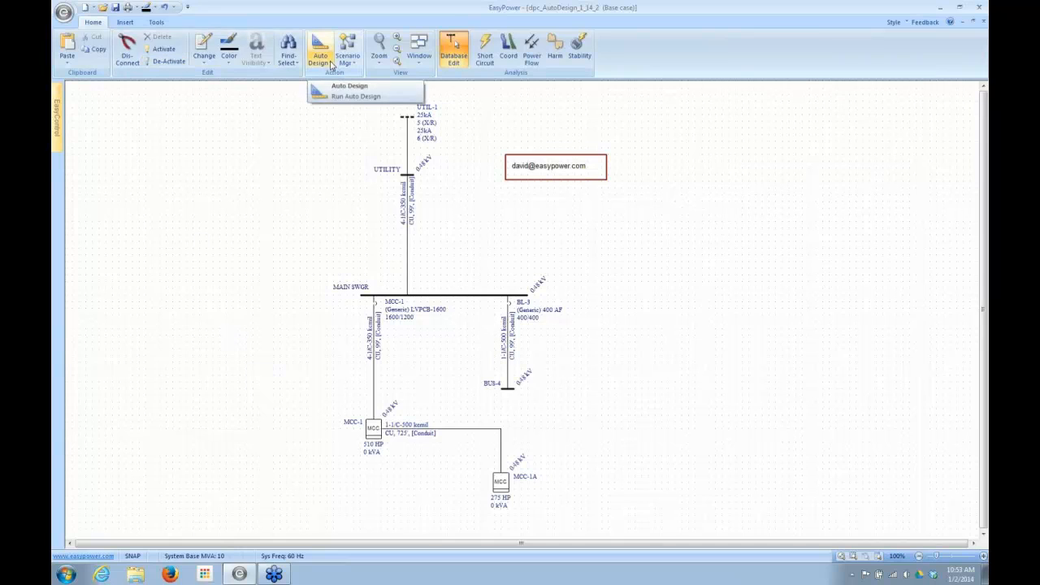
left_click(332, 65)
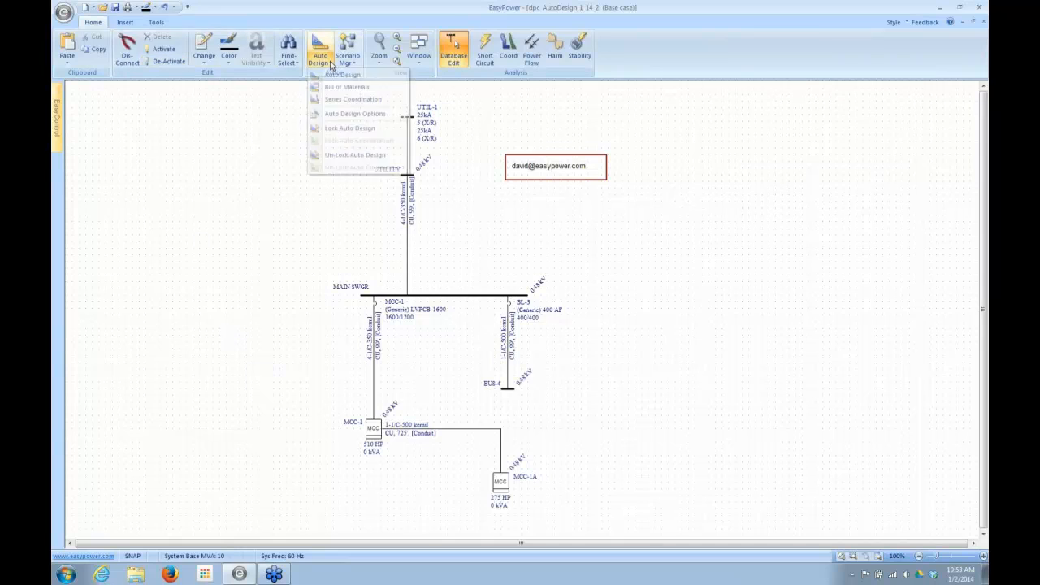
left_click(350, 114)
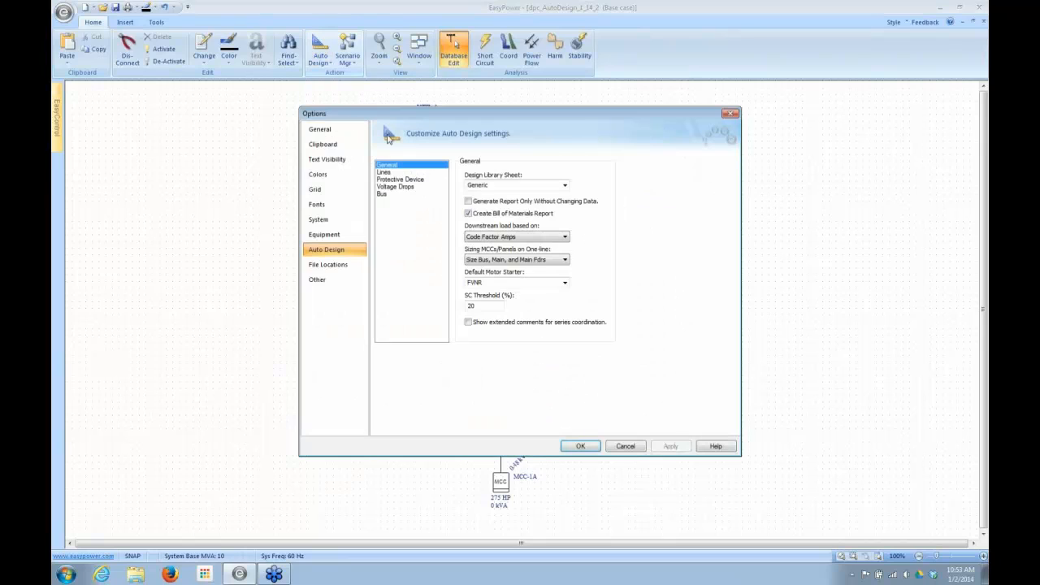
left_click(565, 186)
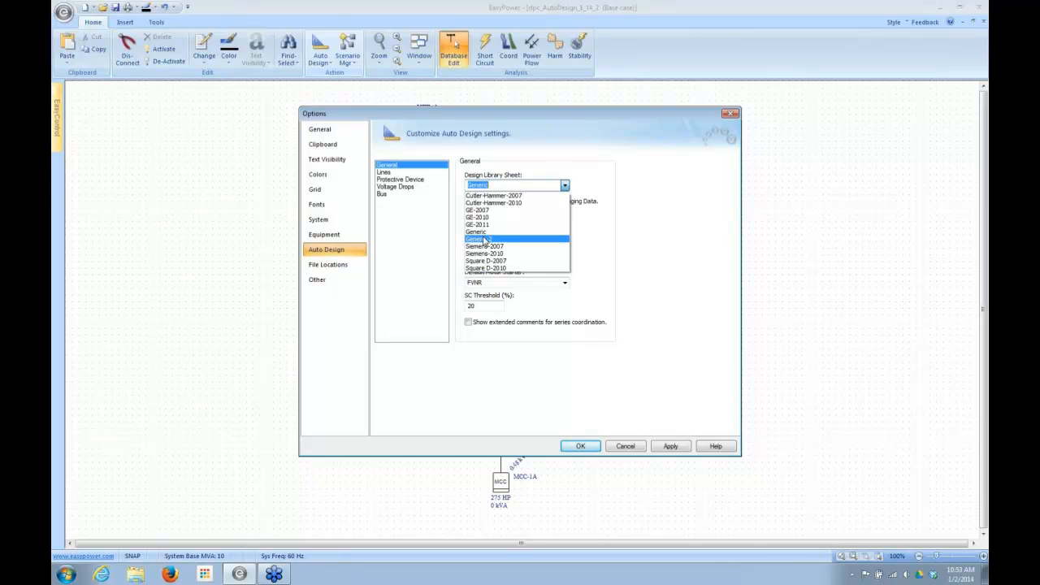
left_click(485, 239)
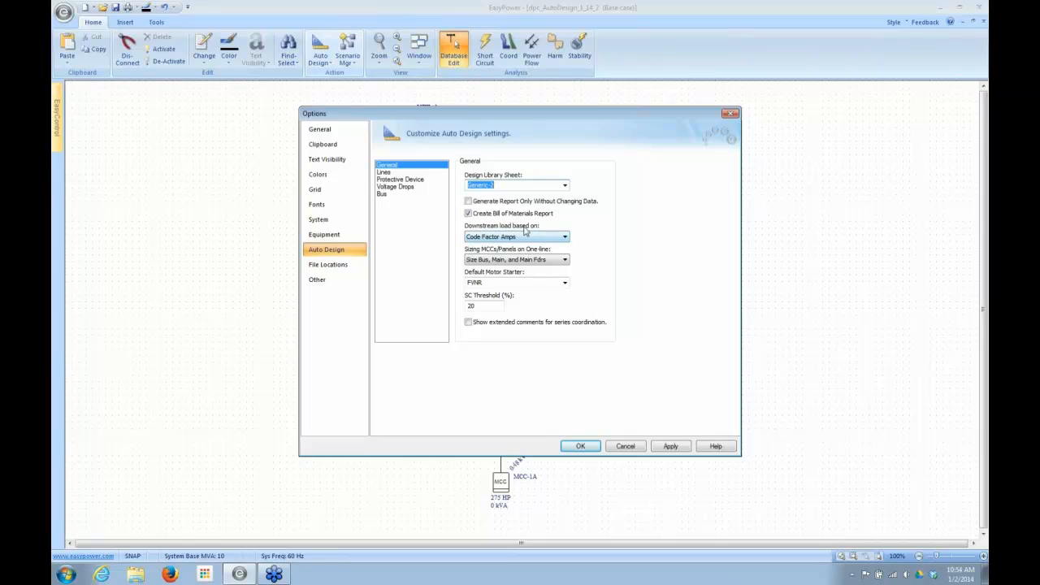
left_click(468, 212)
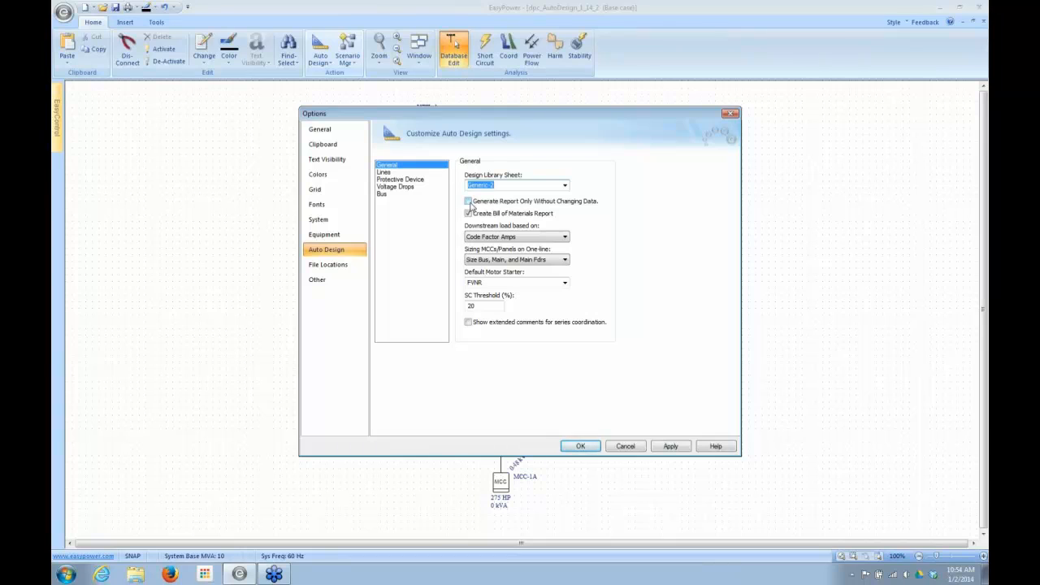
left_click(626, 449)
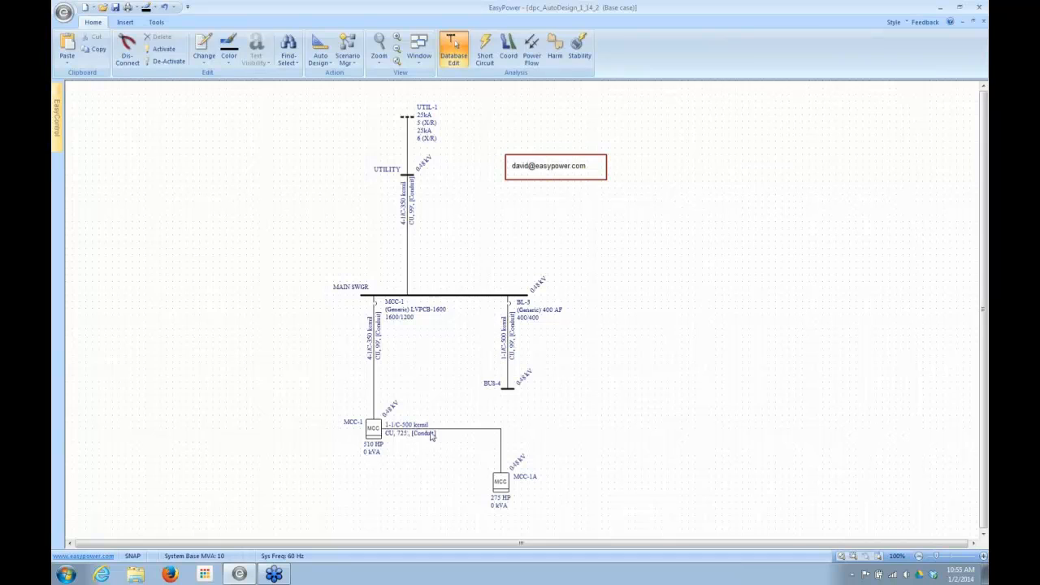
mouse_move(456, 434)
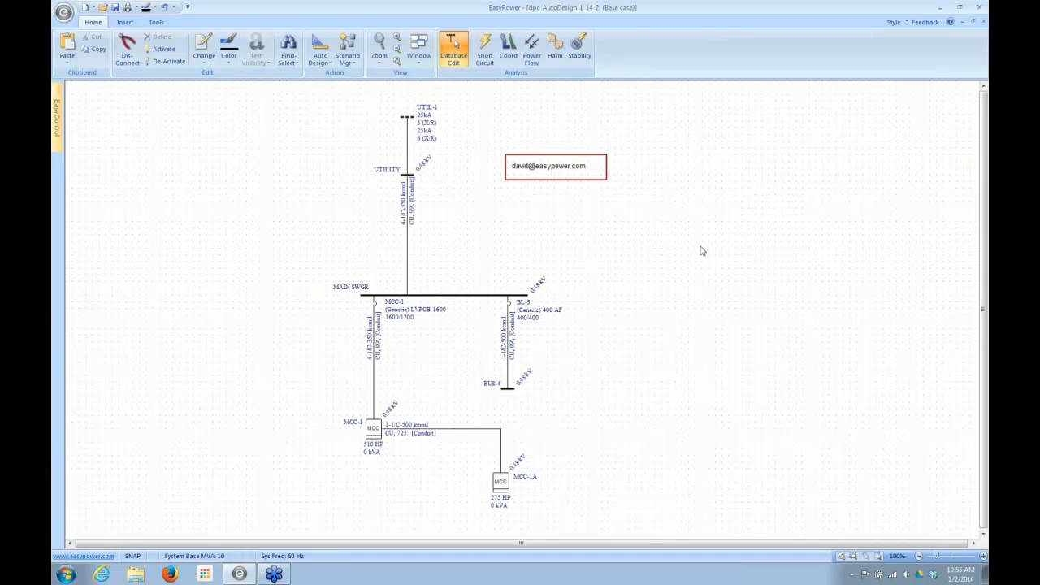
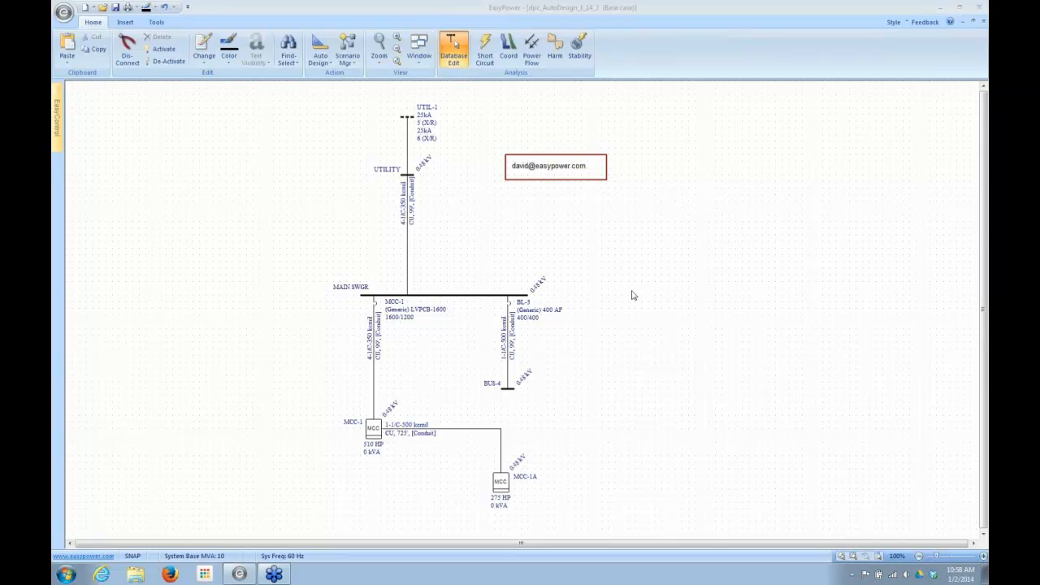
- Open the Stdlib device library from the EasyPower 9.5 folder
left_click(64, 14)
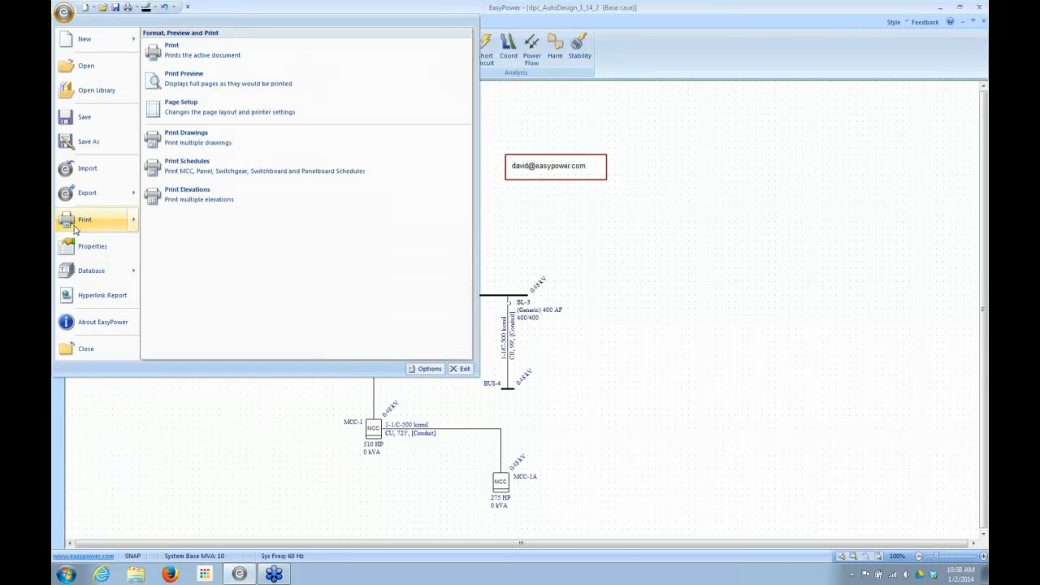
left_click(82, 99)
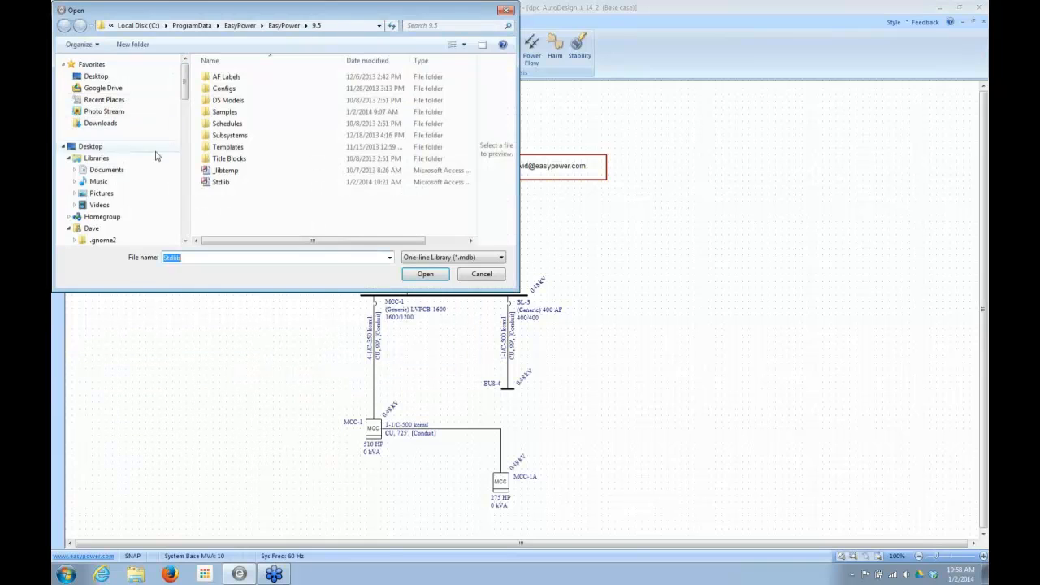
double_click(218, 178)
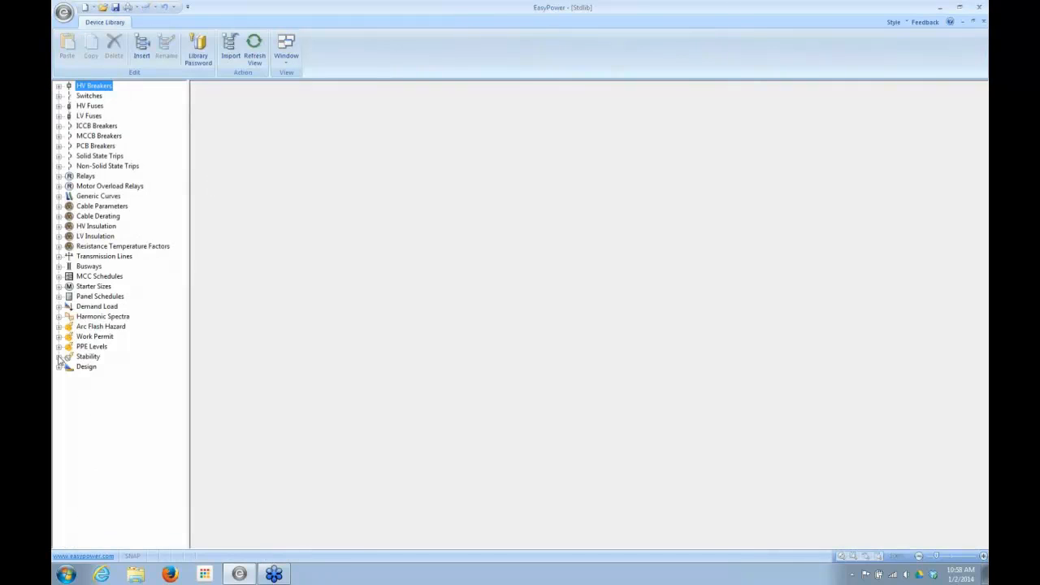
- Review the feeder sizing table of the US Generic-2 design sheet, and close the library to return to the one-line
left_click(59, 368)
left_click(69, 377)
left_click(114, 446)
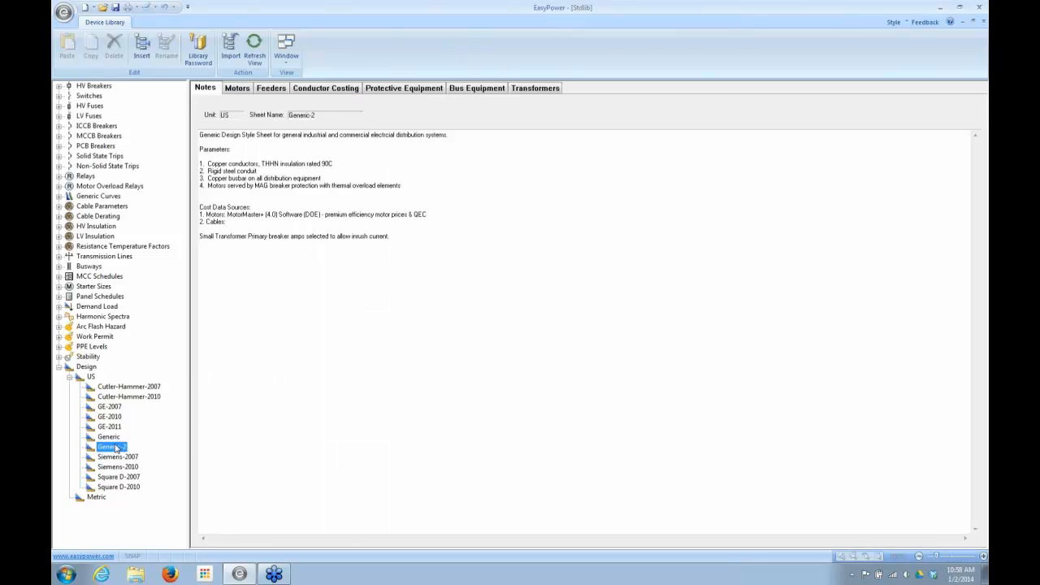
left_click(276, 91)
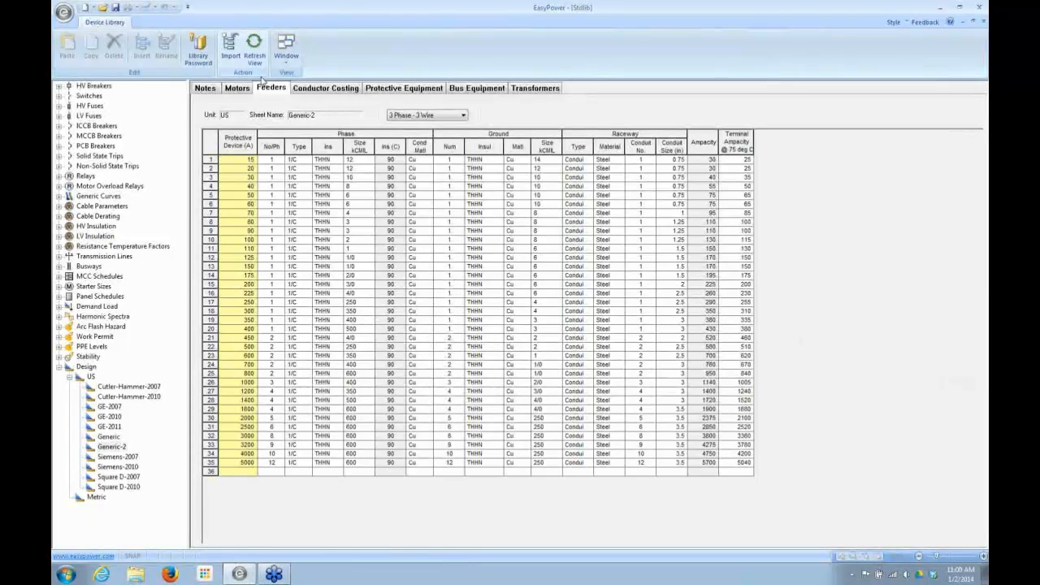
left_click(983, 25)
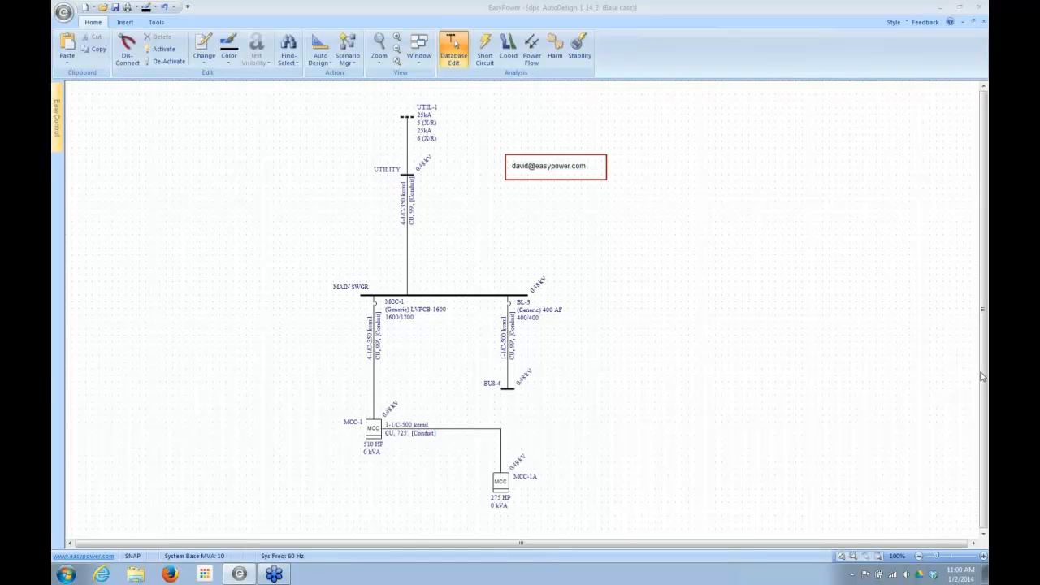
- Check the specifications in the MAIN SWGR bus data without saving changes
left_click(469, 298)
double_click(470, 297)
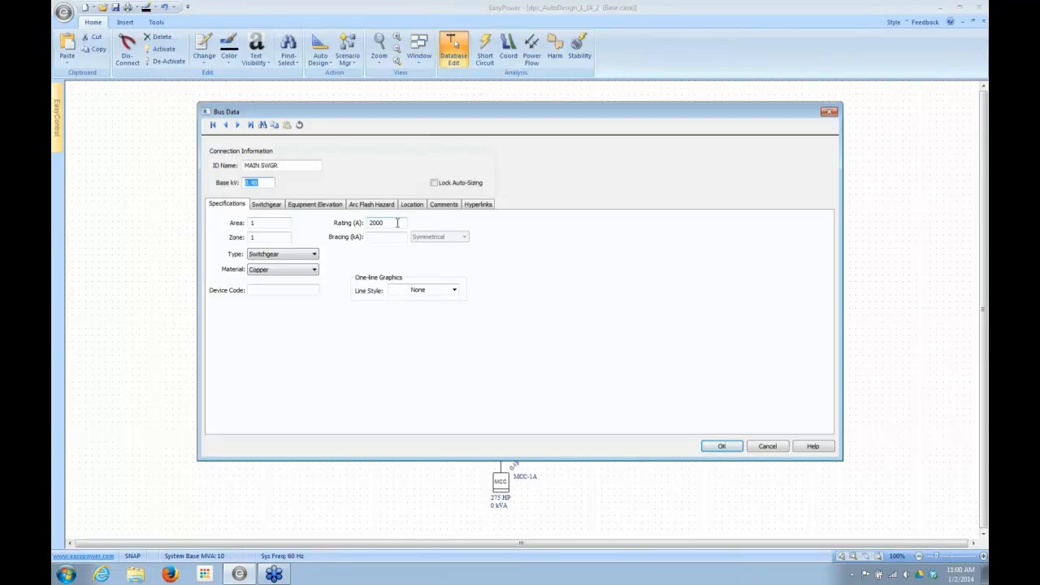
left_click(764, 452)
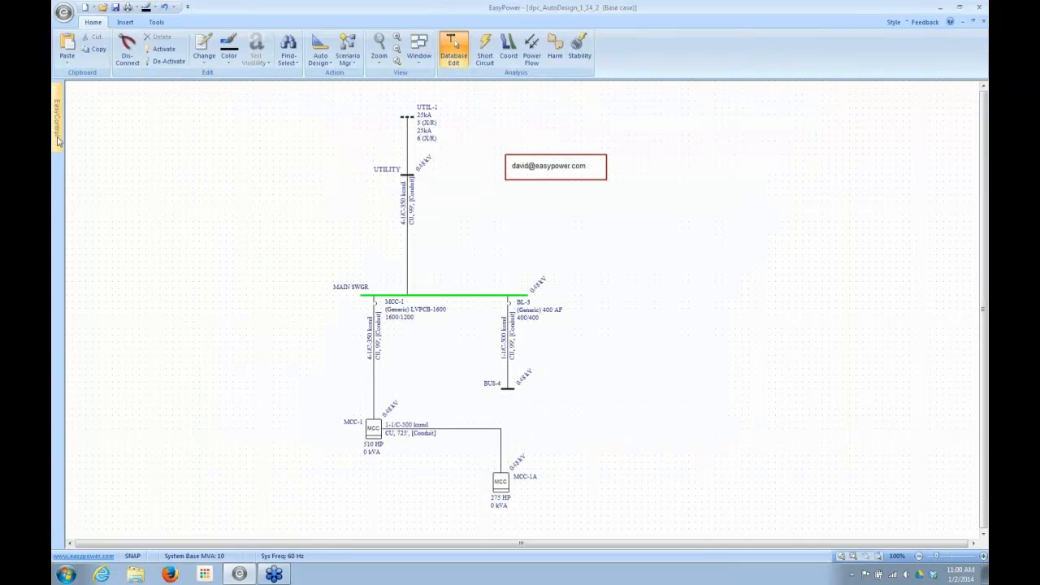
- Examine the choices for what the downstream load is based on in the general Auto Design options, without changing the selection
left_click(321, 63)
left_click(354, 114)
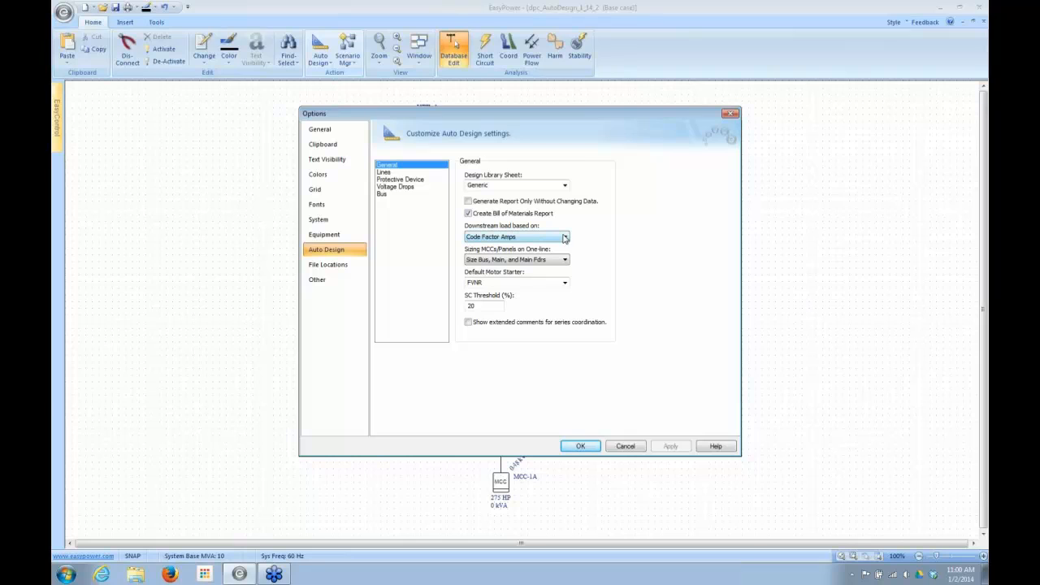
left_click(565, 237)
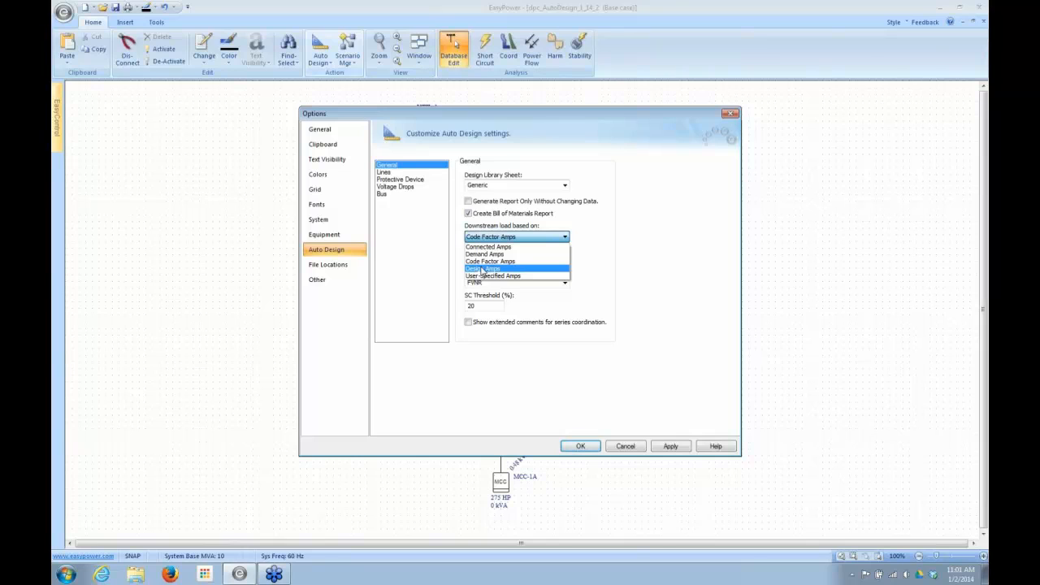
left_click(689, 325)
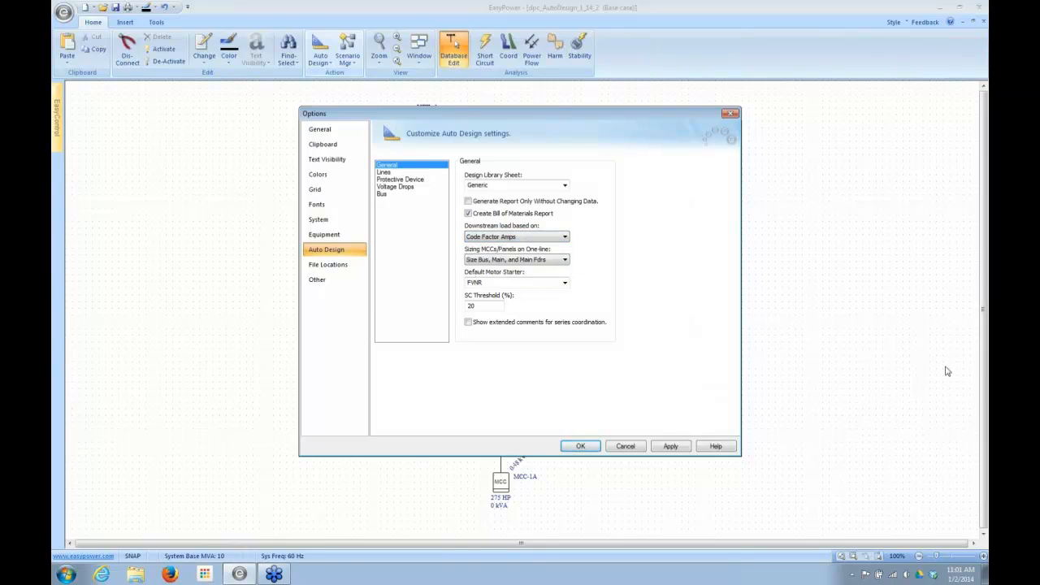
left_click(982, 371)
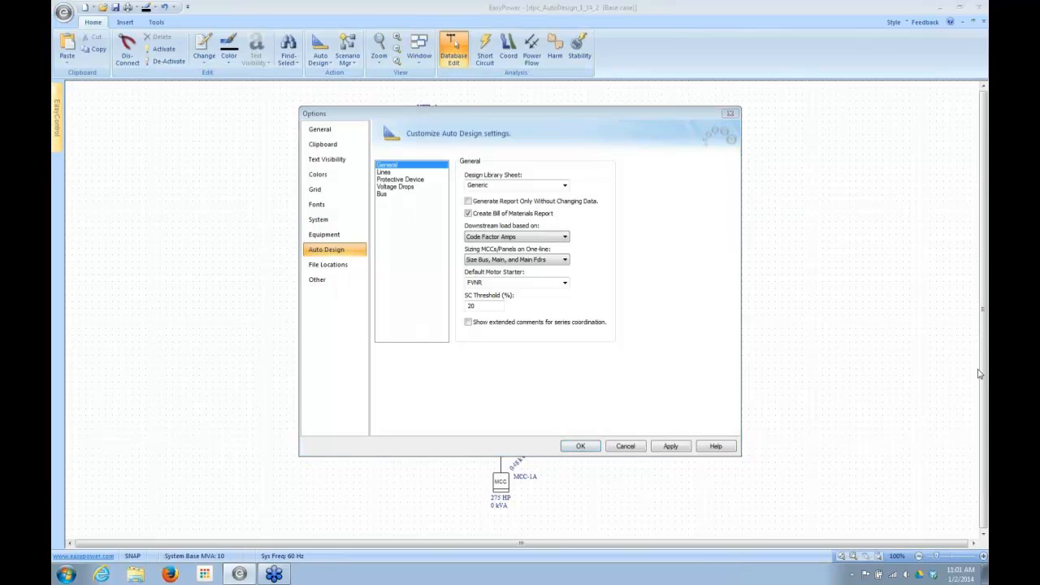